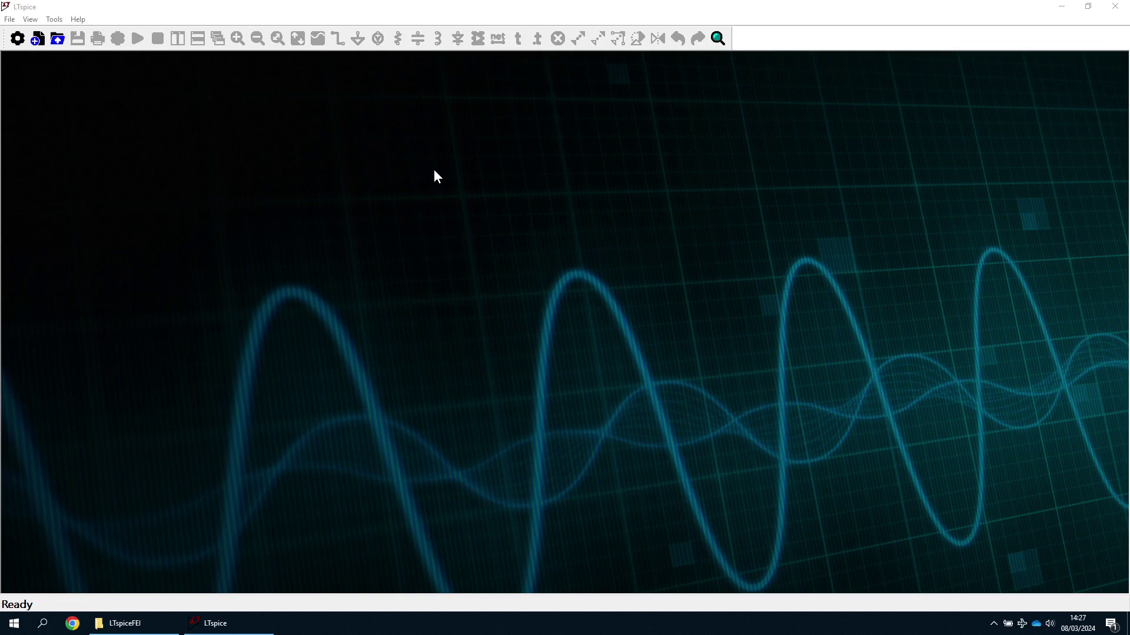
Create a new schematic and place two resistors, R1 horizontal and R2 vertical below and to the right of it
{"action": "left_click", "coordinate": [37, 39]}
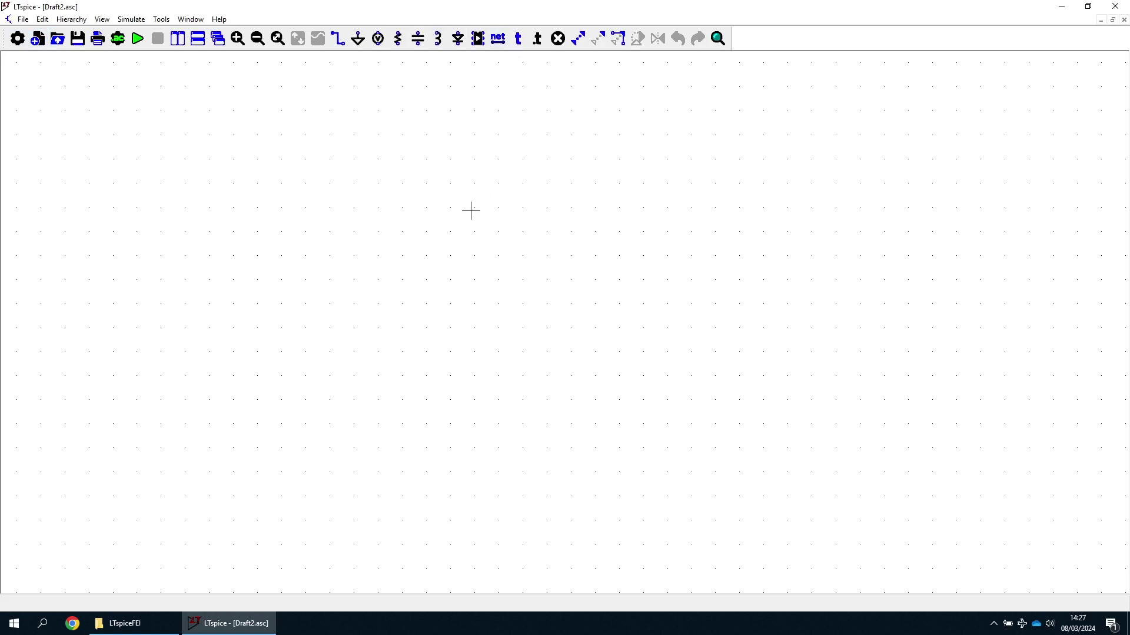
{"action": "left_click", "coordinate": [399, 38]}
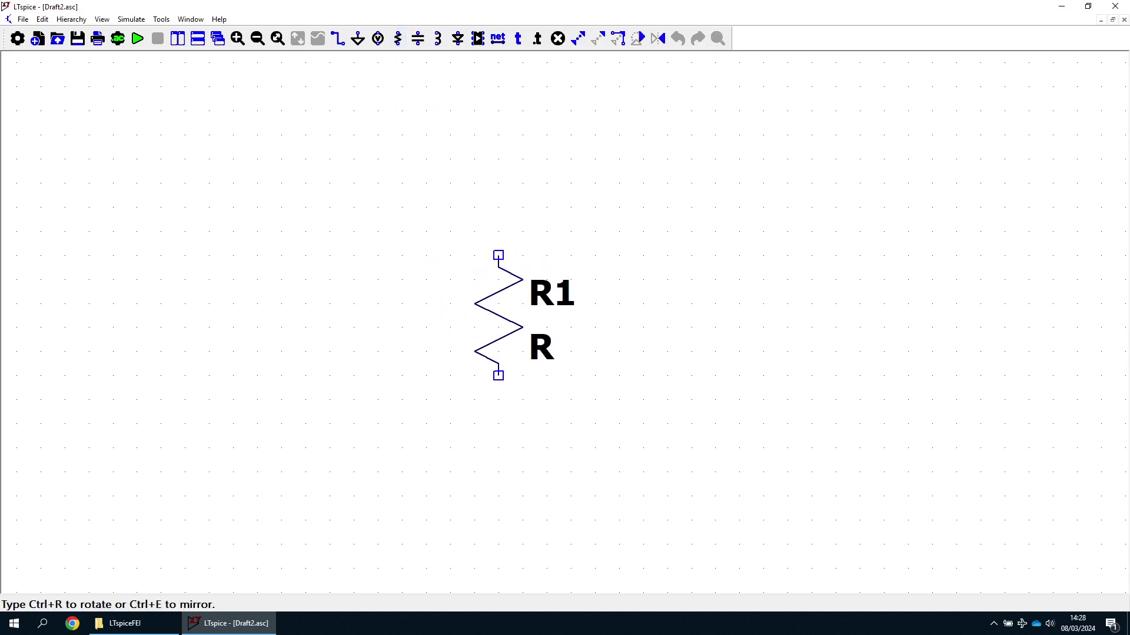
{"action": "key", "text": "ctrl+r"}
{"action": "left_click", "coordinate": [438, 231]}
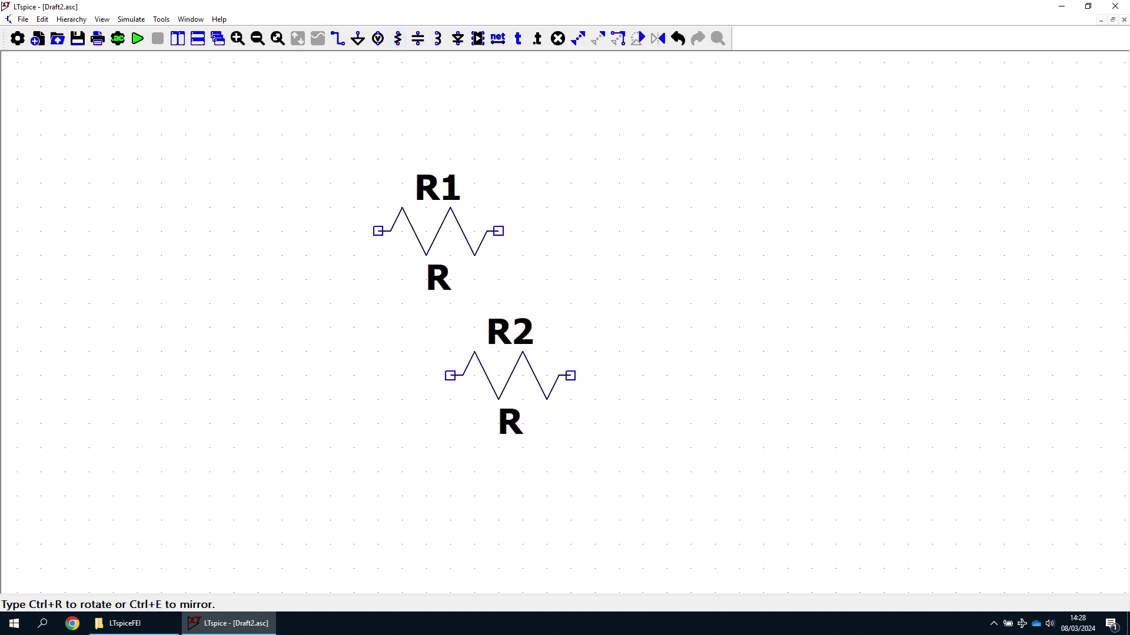
{"action": "scroll", "coordinate": [547, 343], "scroll_direction": "down", "scroll_amount": 2}
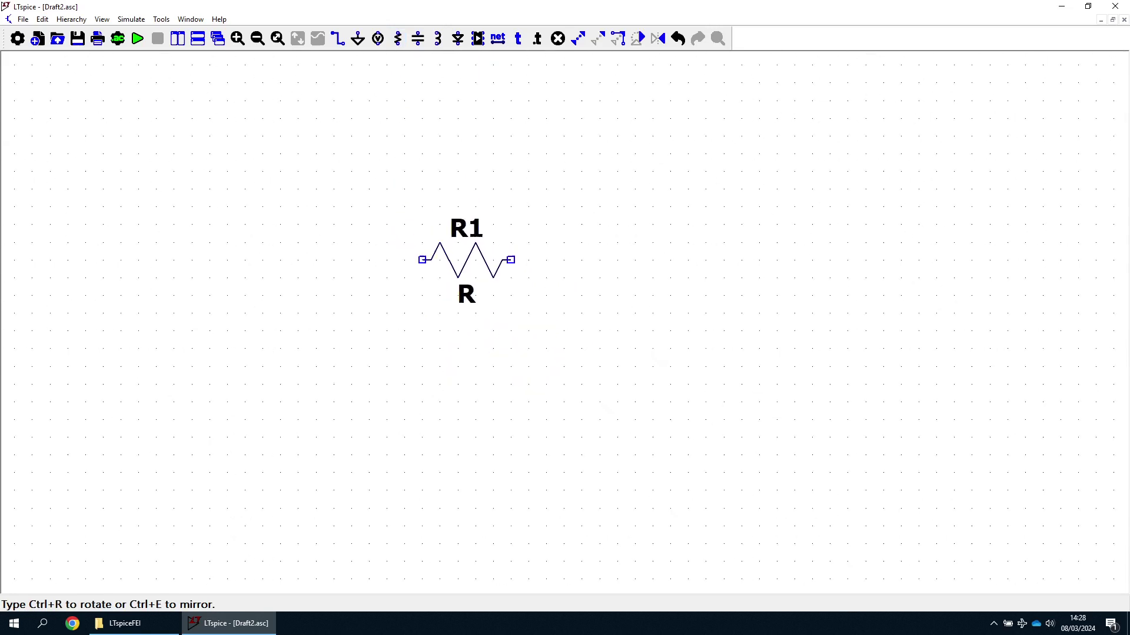
{"action": "key", "text": "ctrl+r"}
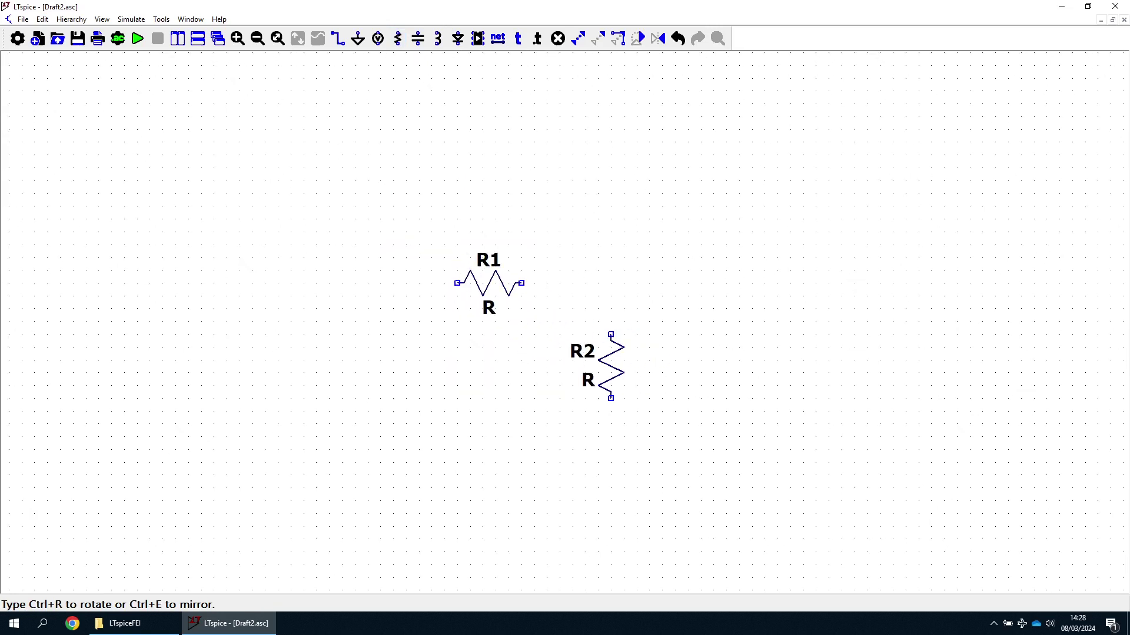
{"action": "left_click", "coordinate": [618, 366]}
{"action": "key", "text": "Escape"}
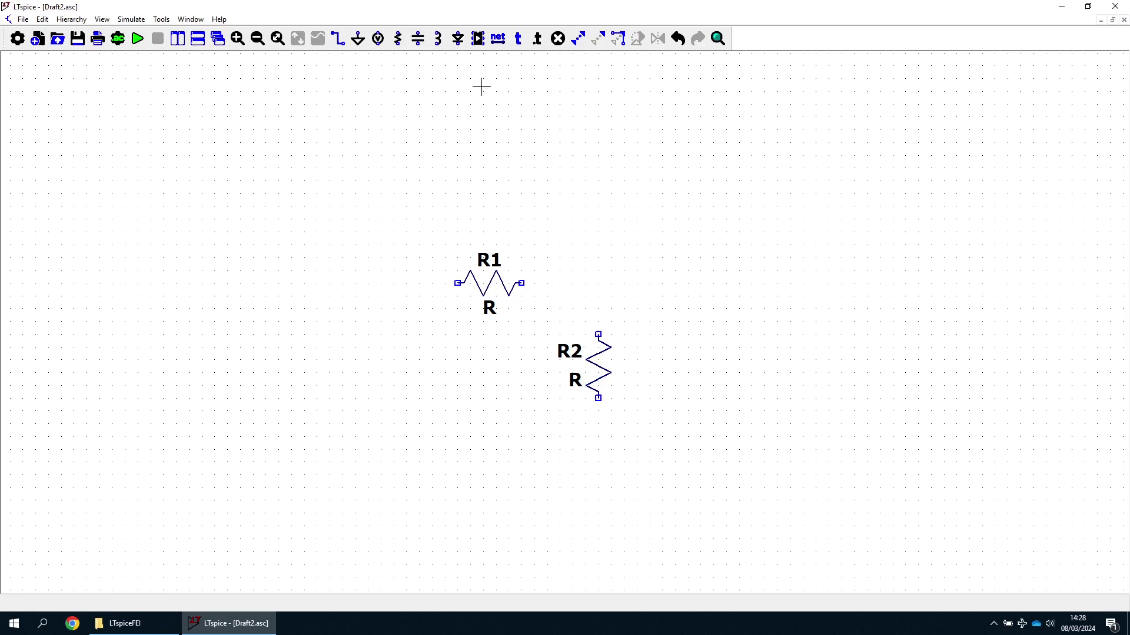
Place a voltage source component below and to the left of R1, level with R2
{"action": "left_click", "coordinate": [478, 39]}
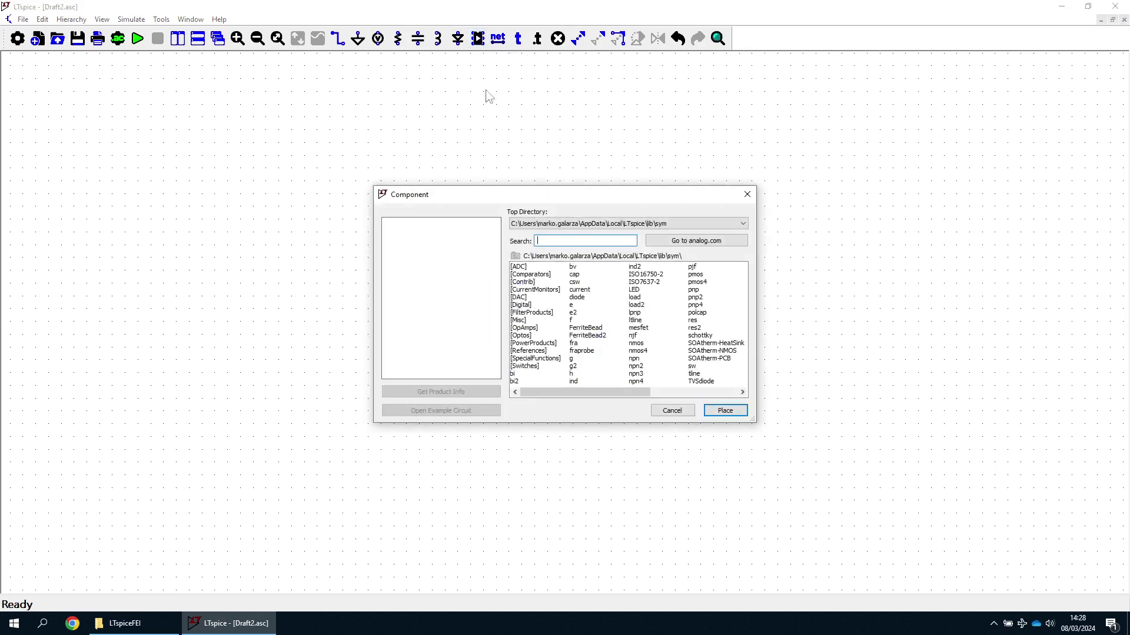
{"action": "type", "text": "volt"}
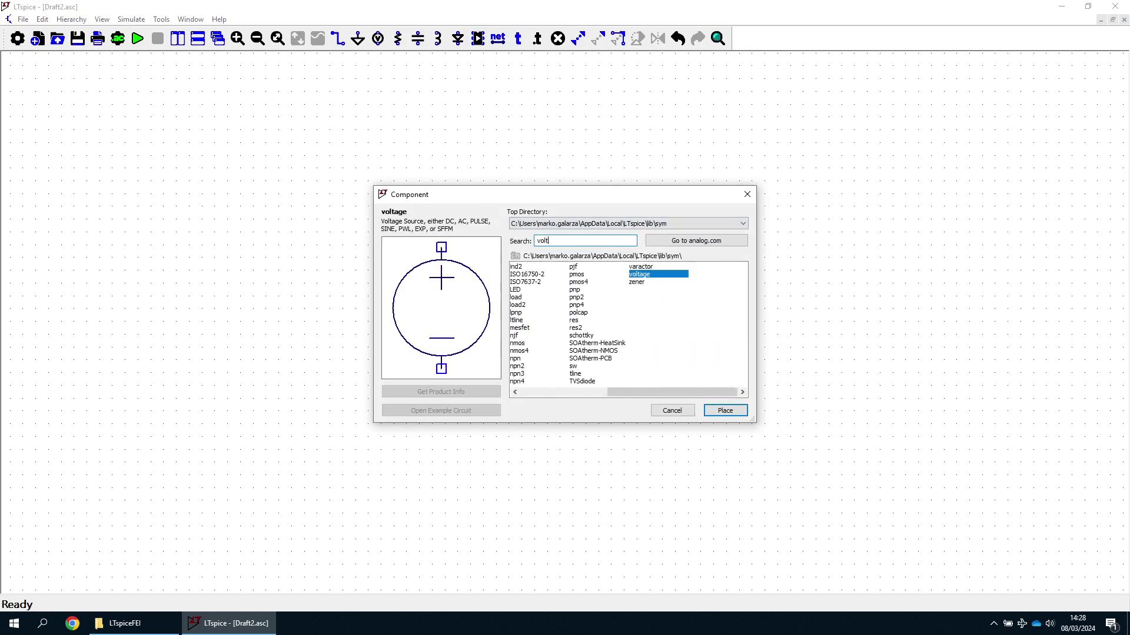
{"action": "left_click", "coordinate": [674, 410]}
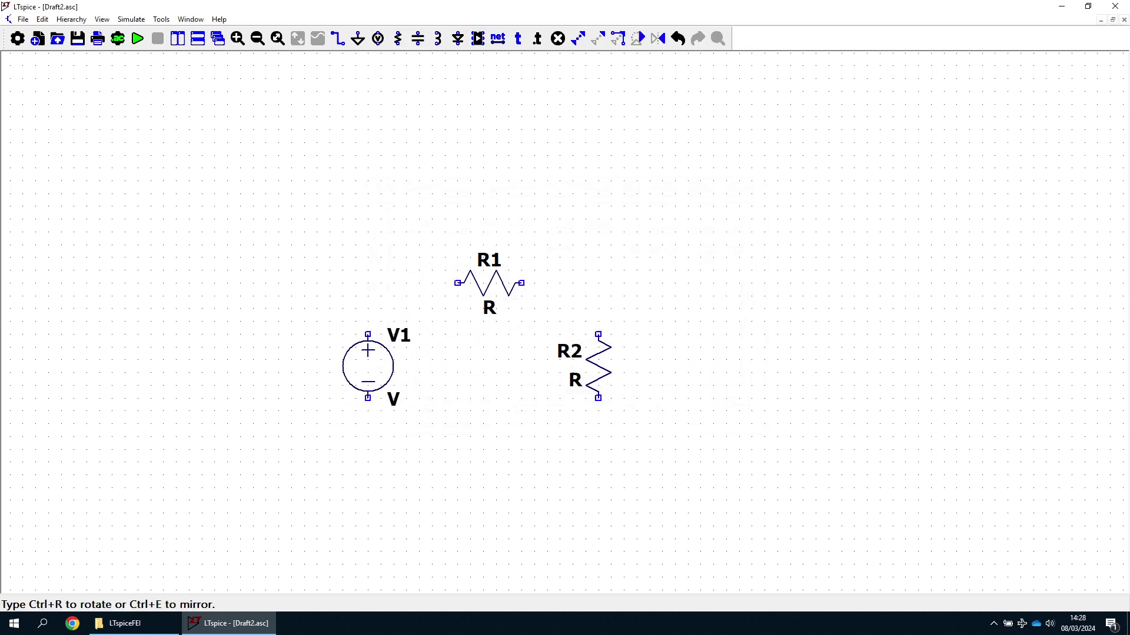
{"action": "left_click", "coordinate": [370, 362]}
{"action": "key", "text": "Escape"}
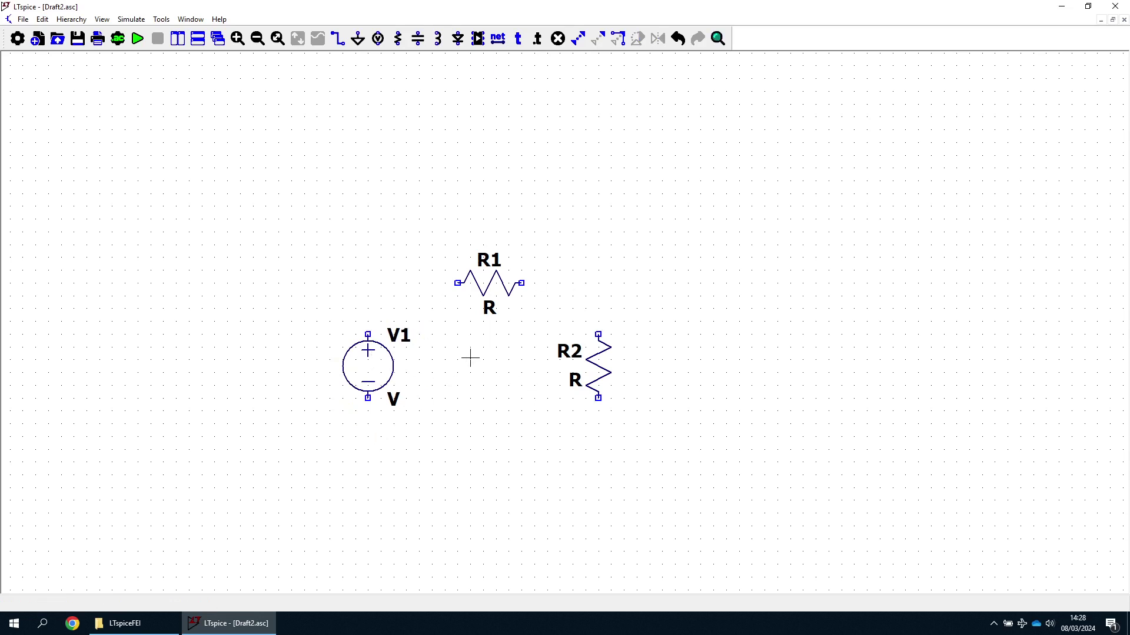
Wire V1, R1 and R2 into a single closed series loop
{"action": "key", "text": "F3"}
{"action": "left_click", "coordinate": [368, 334]}
{"action": "left_click", "coordinate": [457, 283]}
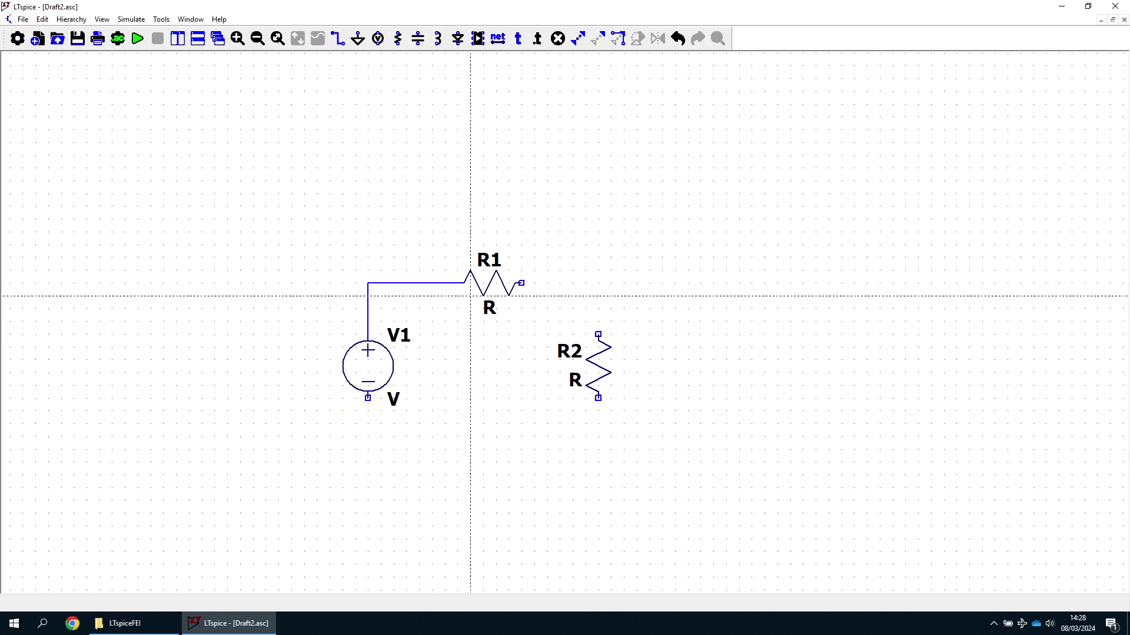
{"action": "left_click", "coordinate": [599, 335]}
{"action": "left_click", "coordinate": [598, 398]}
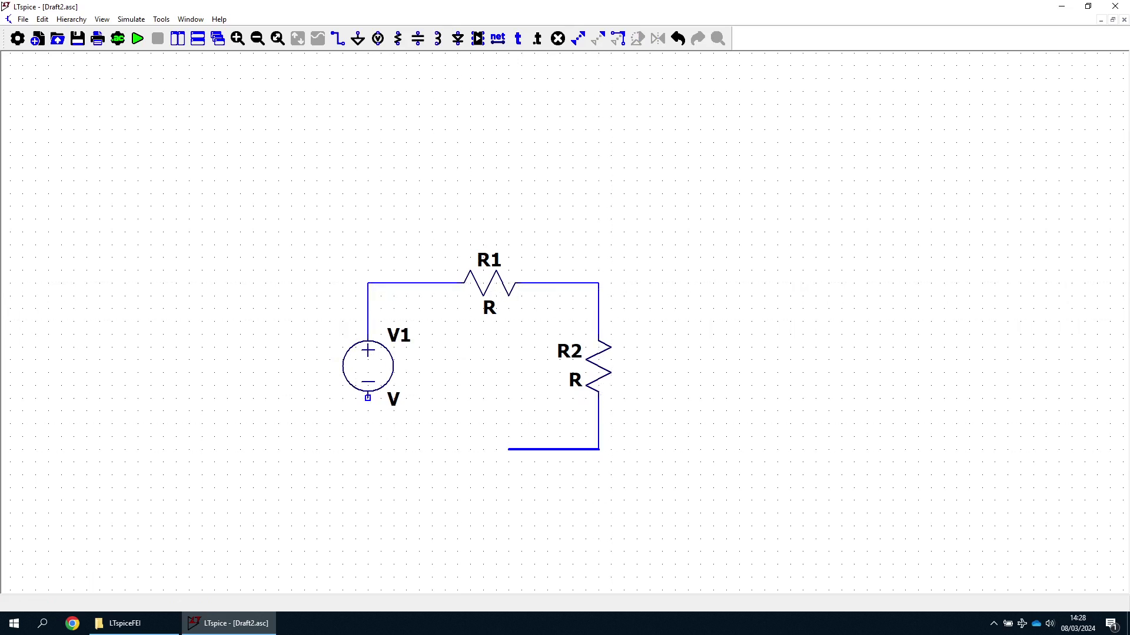
{"action": "left_click", "coordinate": [368, 398]}
{"action": "key", "text": "Escape"}
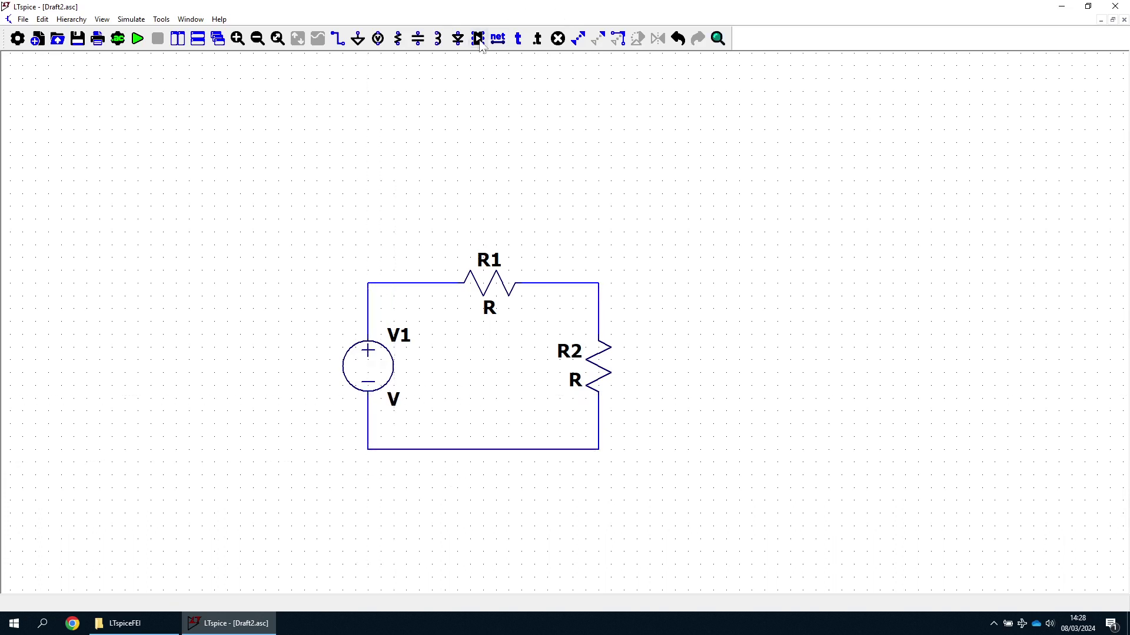
Place a ground symbol below the middle of the loop's bottom wire and wire it to that wire
{"action": "left_click", "coordinate": [357, 39]}
{"action": "left_click", "coordinate": [483, 474]}
{"action": "key", "text": "F3"}
{"action": "left_click", "coordinate": [483, 449]}
{"action": "left_click", "coordinate": [483, 474]}
{"action": "key", "text": "Escape"}
Set the resistance of R2 to 2k and of R1 to 1k
{"action": "right_click", "coordinate": [601, 376]}
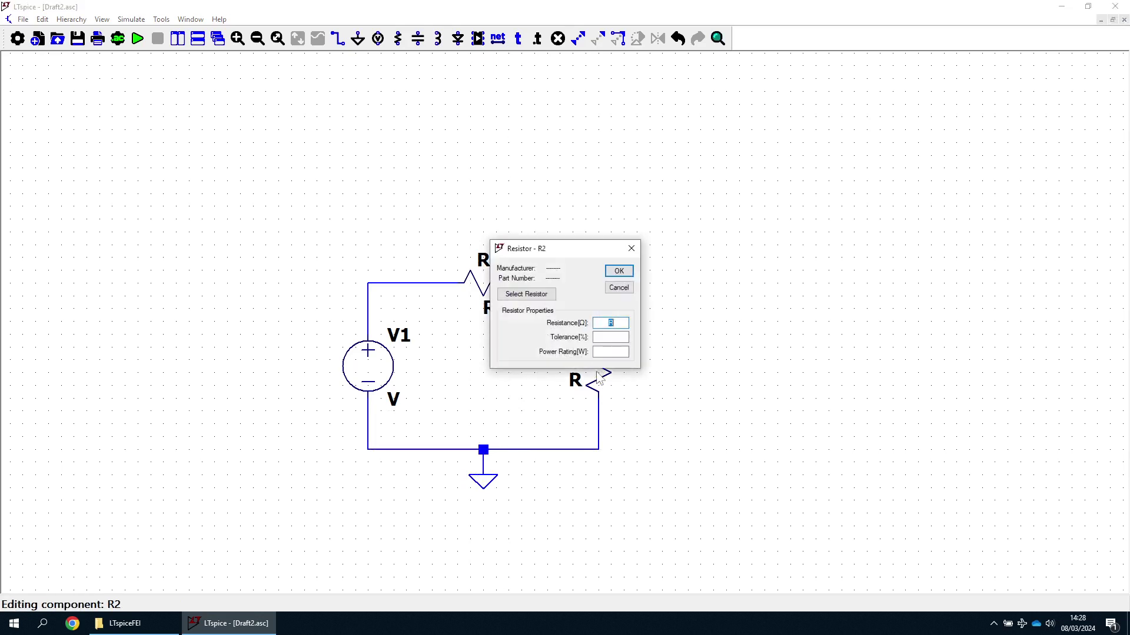
{"action": "left_click", "coordinate": [619, 271]}
{"action": "left_click", "coordinate": [619, 271]}
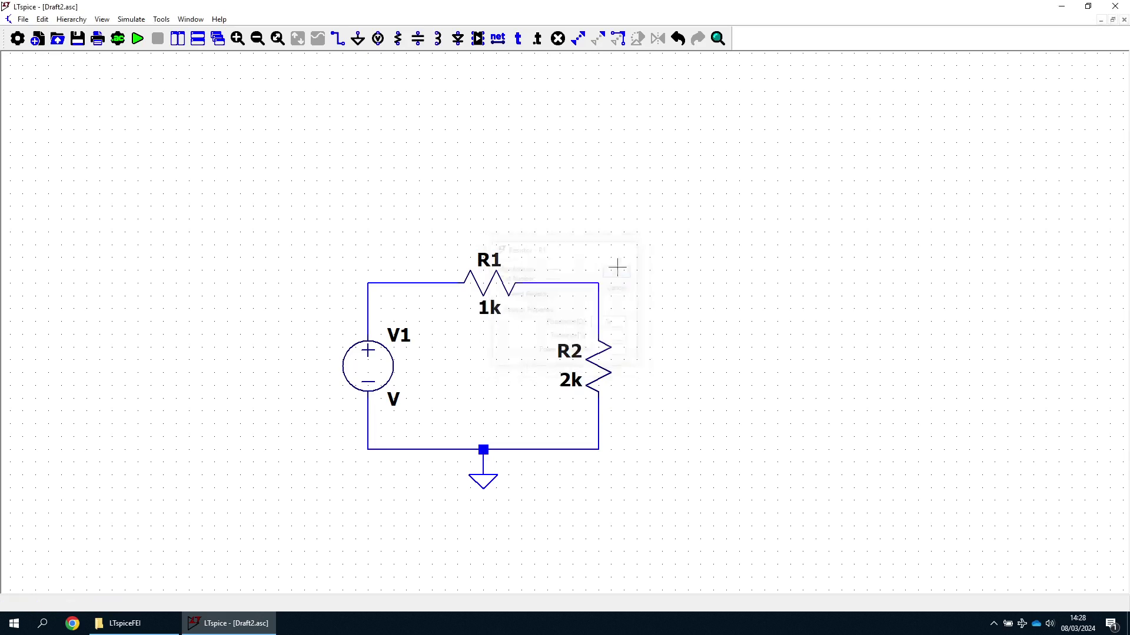
Set the DC value of voltage source V1 to 6 V
{"action": "right_click", "coordinate": [368, 373]}
{"action": "type", "text": "6"}
{"action": "left_click", "coordinate": [634, 296]}
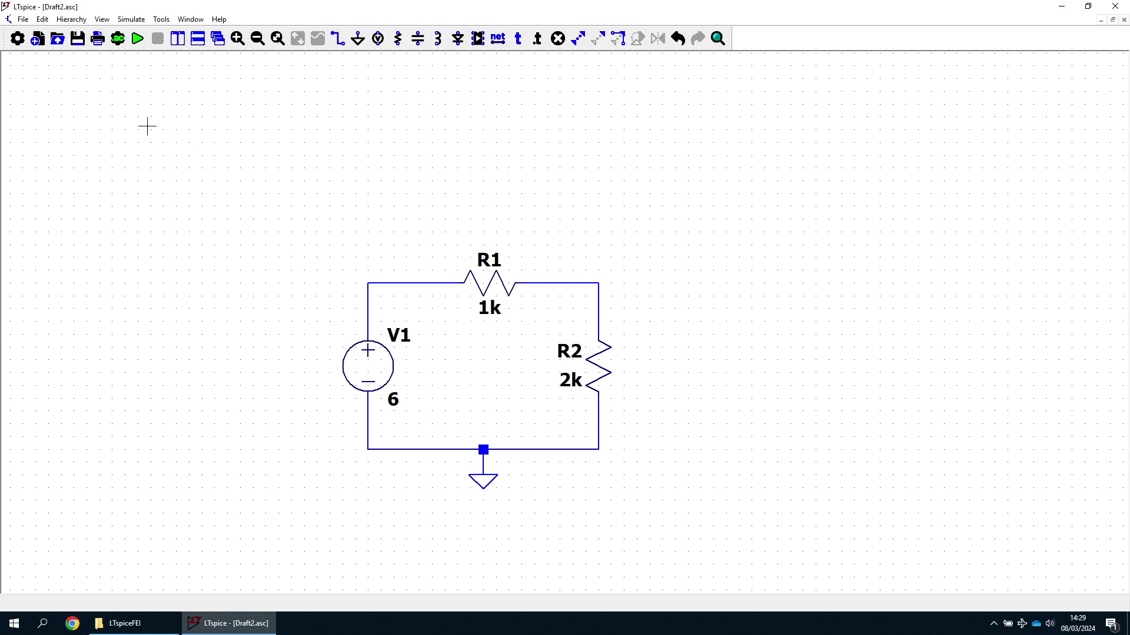
Configure a transient analysis with a stop time of 1 and place its directive above the circuit
{"action": "left_click", "coordinate": [130, 19]}
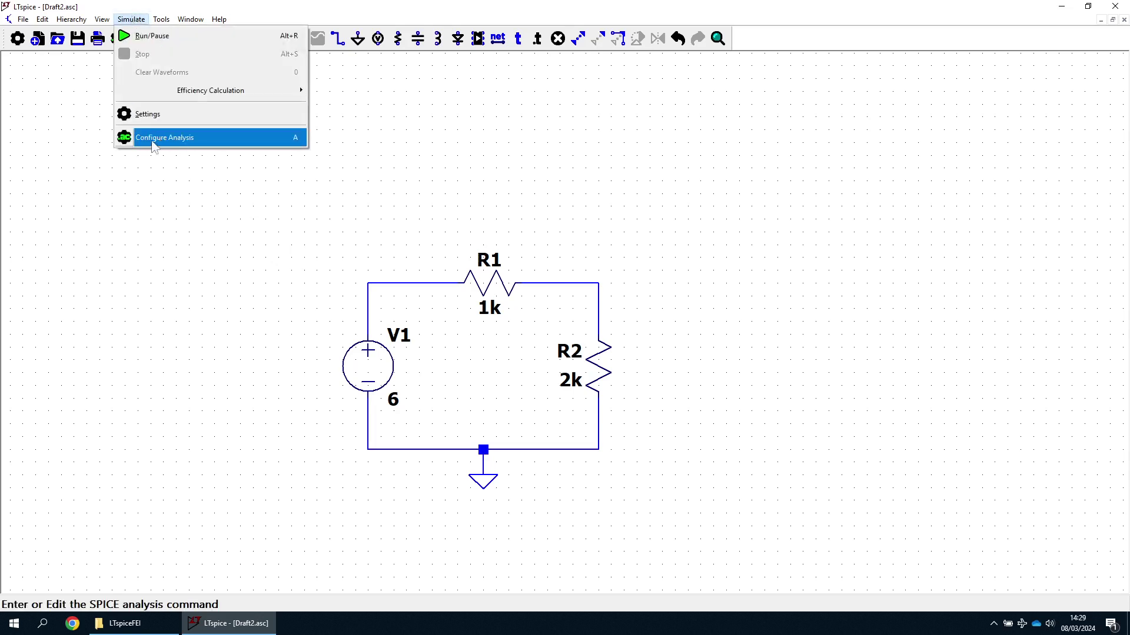
{"action": "left_click", "coordinate": [171, 138]}
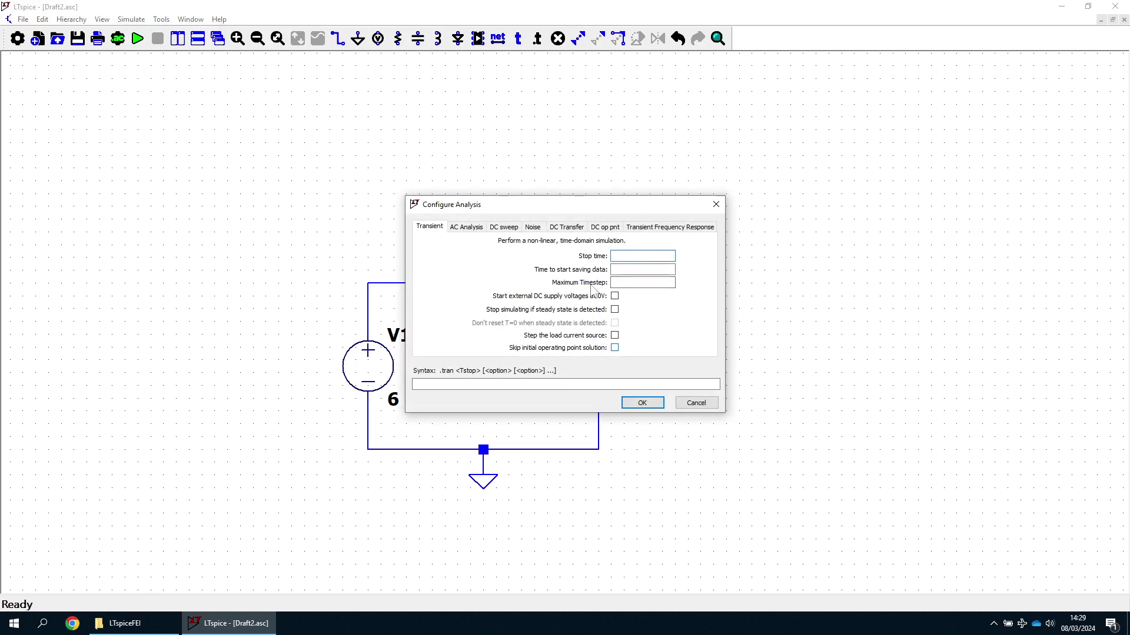
{"action": "type", "text": "1"}
{"action": "left_click", "coordinate": [643, 403]}
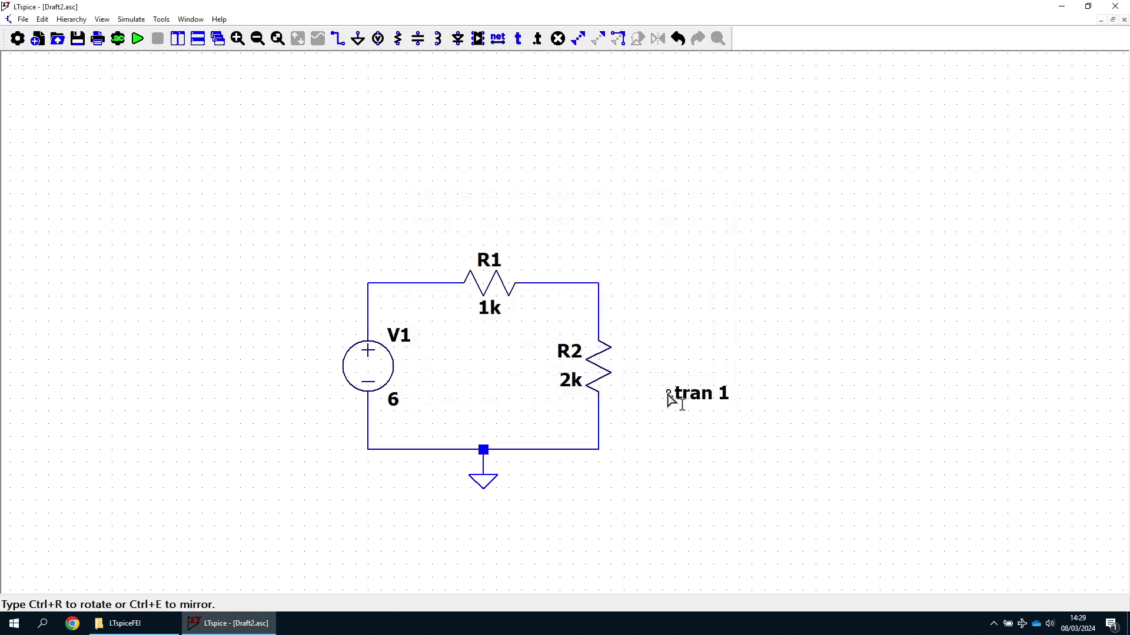
{"action": "left_click", "coordinate": [320, 213]}
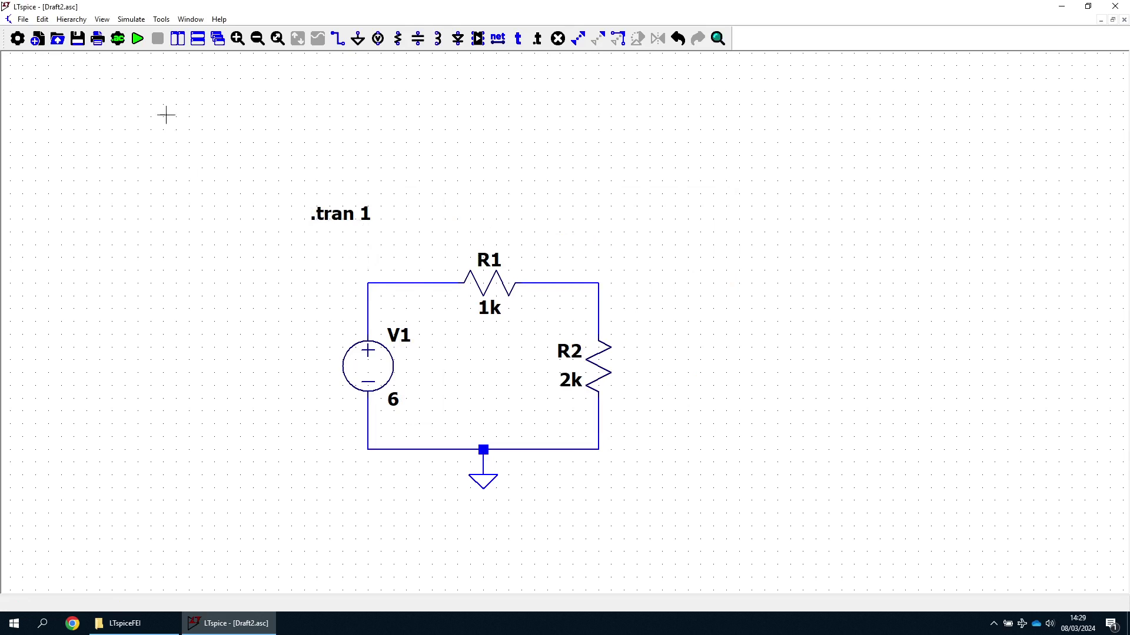
Run the simulation and plot the voltages at the V1–R1 node and the R1–R2 node
{"action": "left_click", "coordinate": [130, 19]}
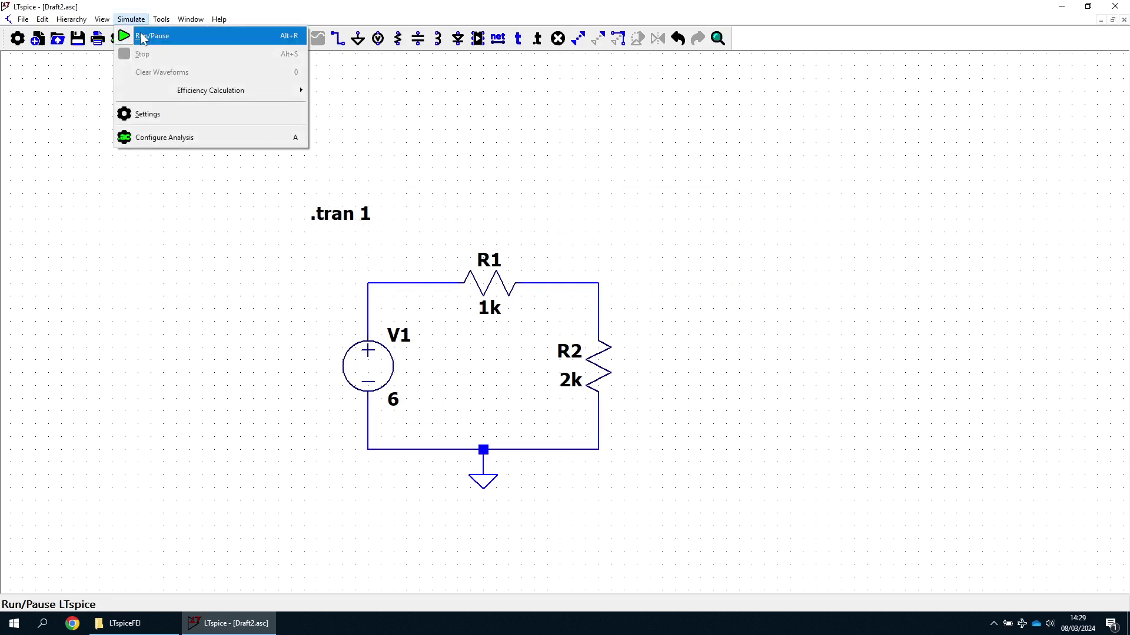
{"action": "left_click", "coordinate": [143, 38]}
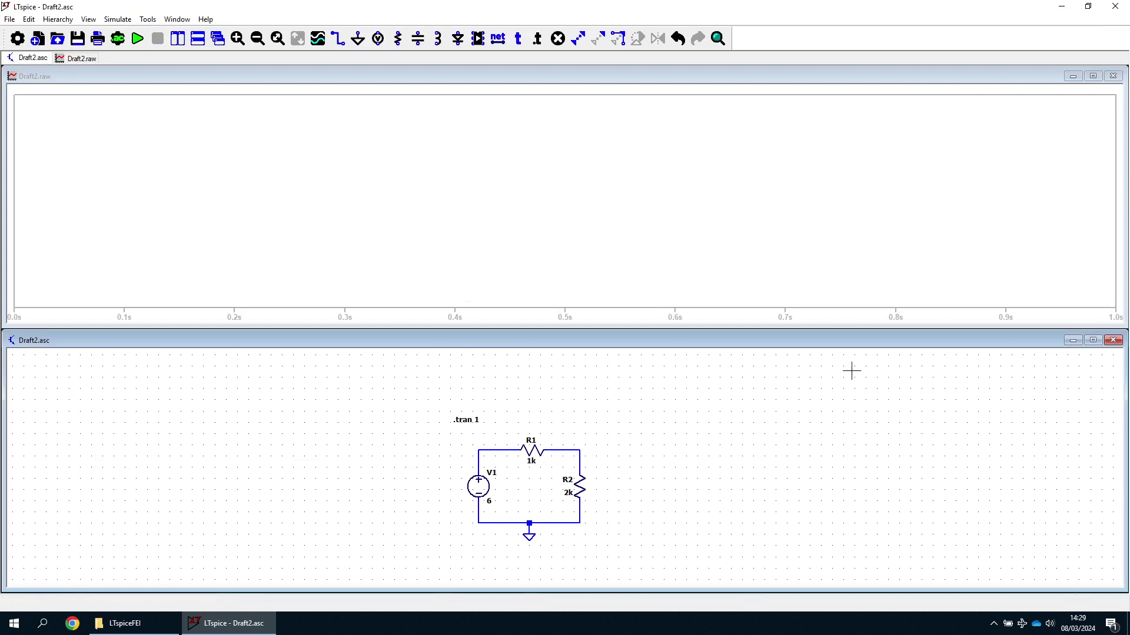
{"action": "left_click", "coordinate": [493, 450]}
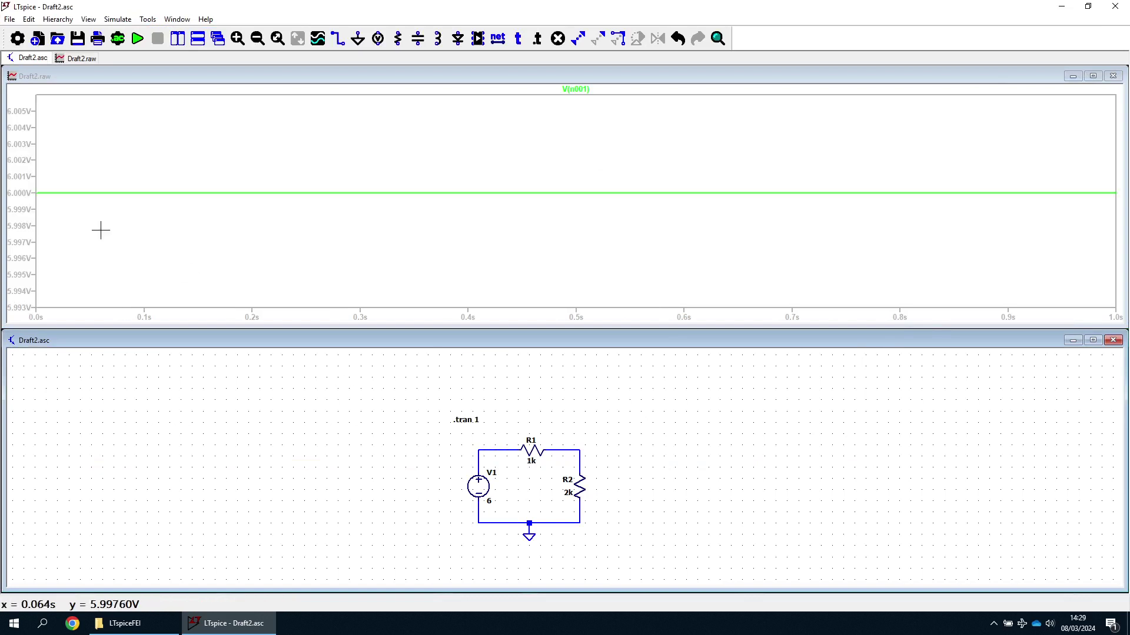
{"action": "left_click", "coordinate": [580, 450]}
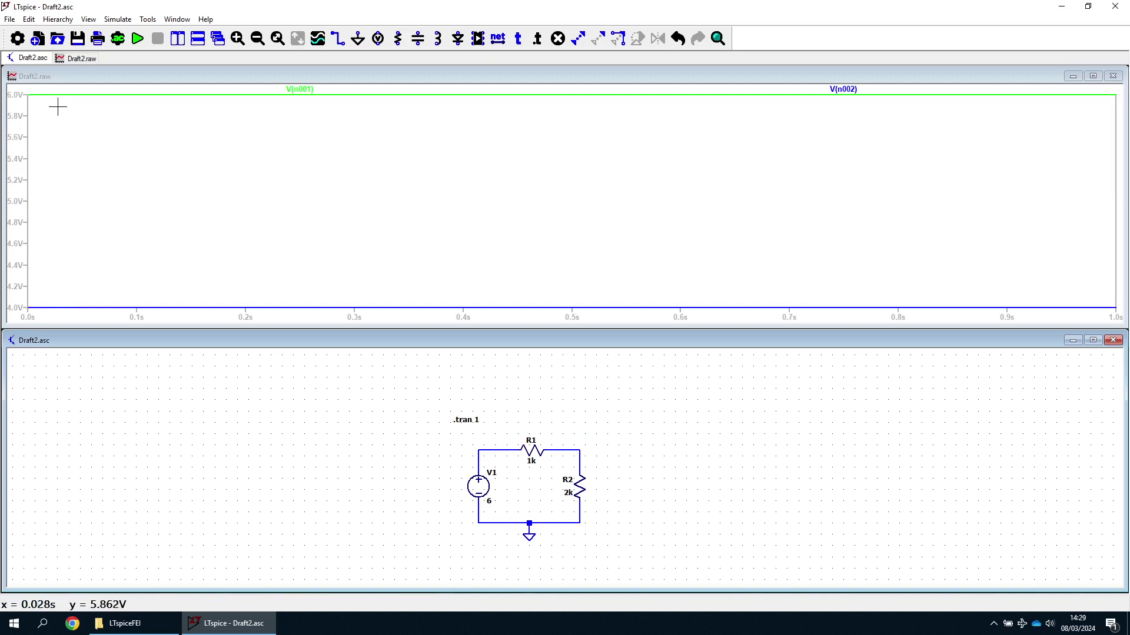
Set the plot's vertical axis to a 1 V tick and a lower limit of 0 V
{"action": "right_click", "coordinate": [13, 213]}
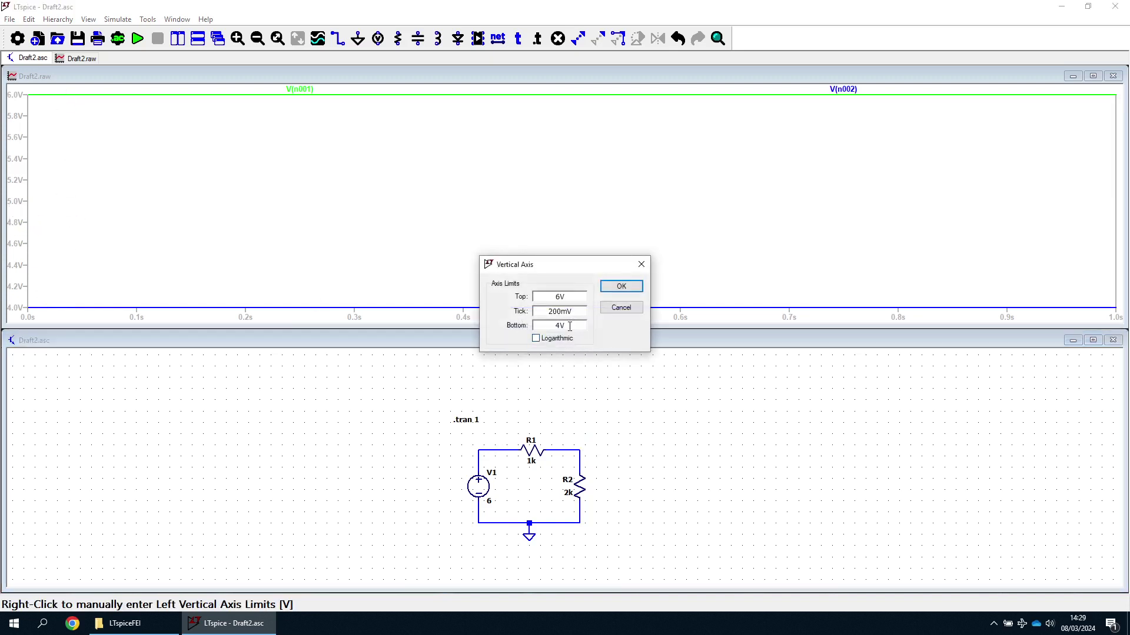
{"action": "double_click", "coordinate": [532, 311]}
{"action": "type", "text": "1"}
{"action": "left_click", "coordinate": [622, 286]}
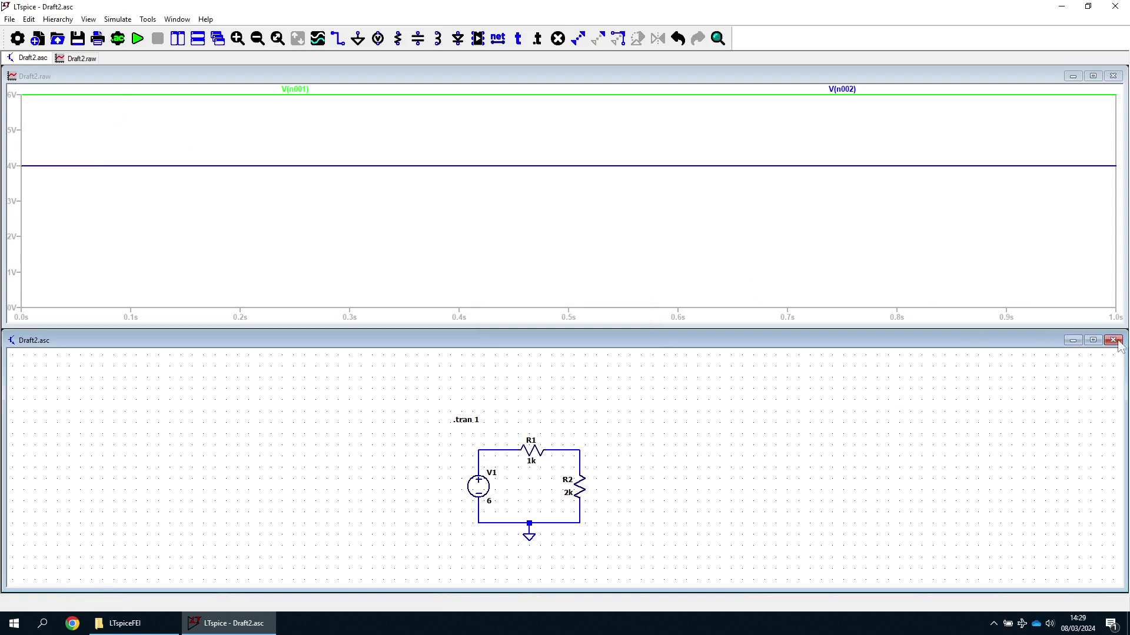
Maximize the schematic and draw a short horizontal output wire to the right from the corner between R1 and R2
{"action": "left_click", "coordinate": [1093, 340]}
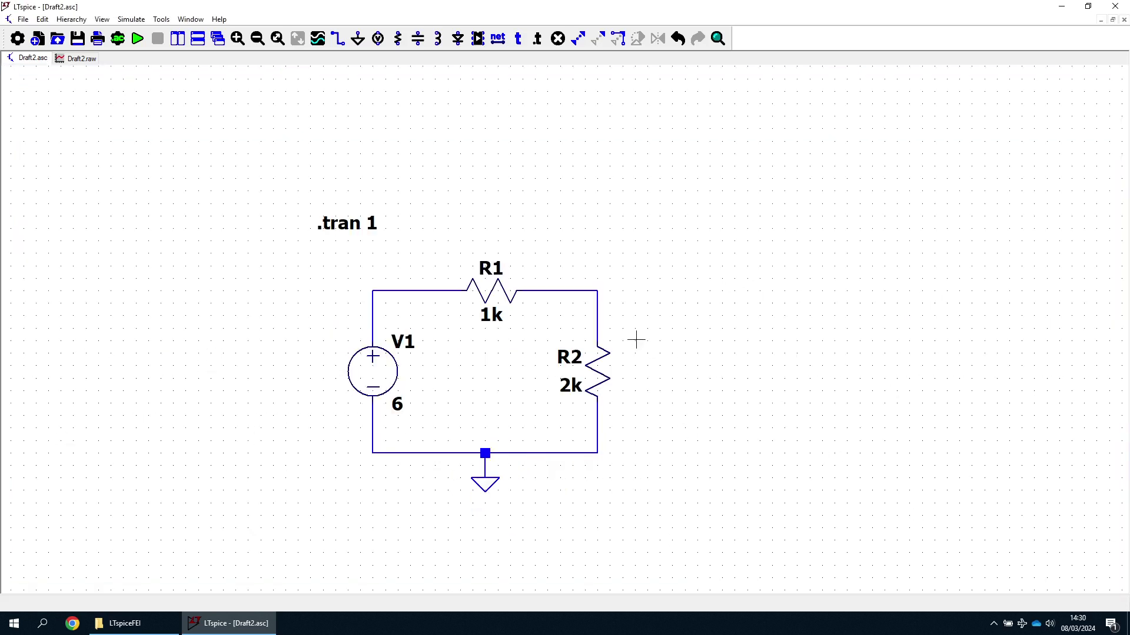
{"action": "key", "text": "F3"}
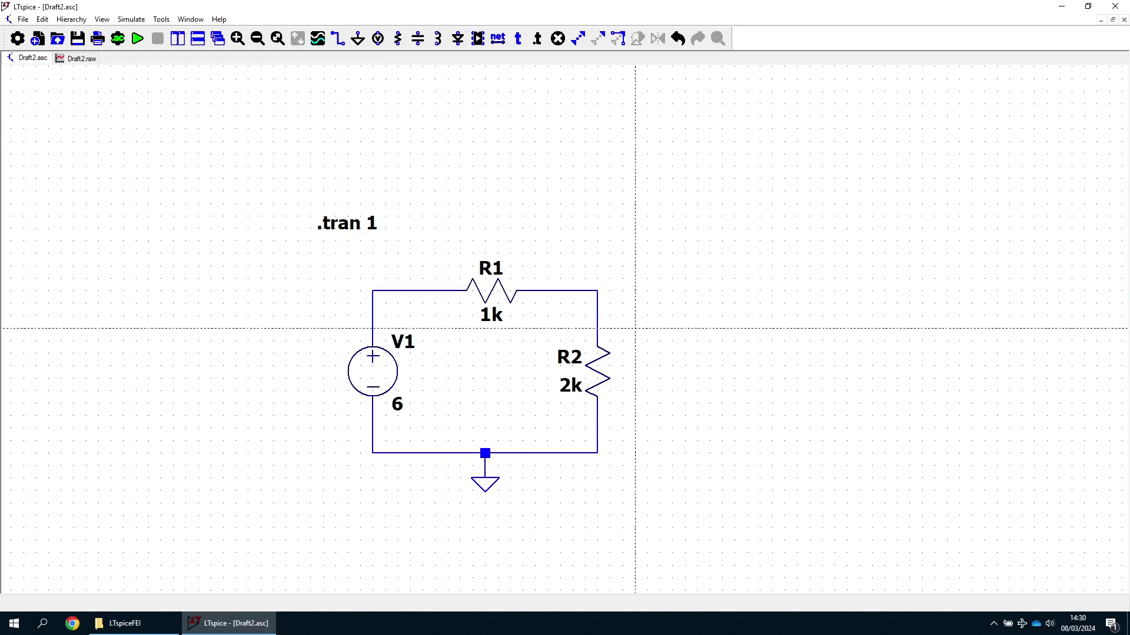
{"action": "left_click", "coordinate": [598, 290]}
{"action": "left_click", "coordinate": [660, 290]}
Label the output net Vo, placing the label at the free end of the short wire
{"action": "right_click", "coordinate": [651, 290]}
{"action": "right_click", "coordinate": [653, 297]}
{"action": "left_click", "coordinate": [664, 320]}
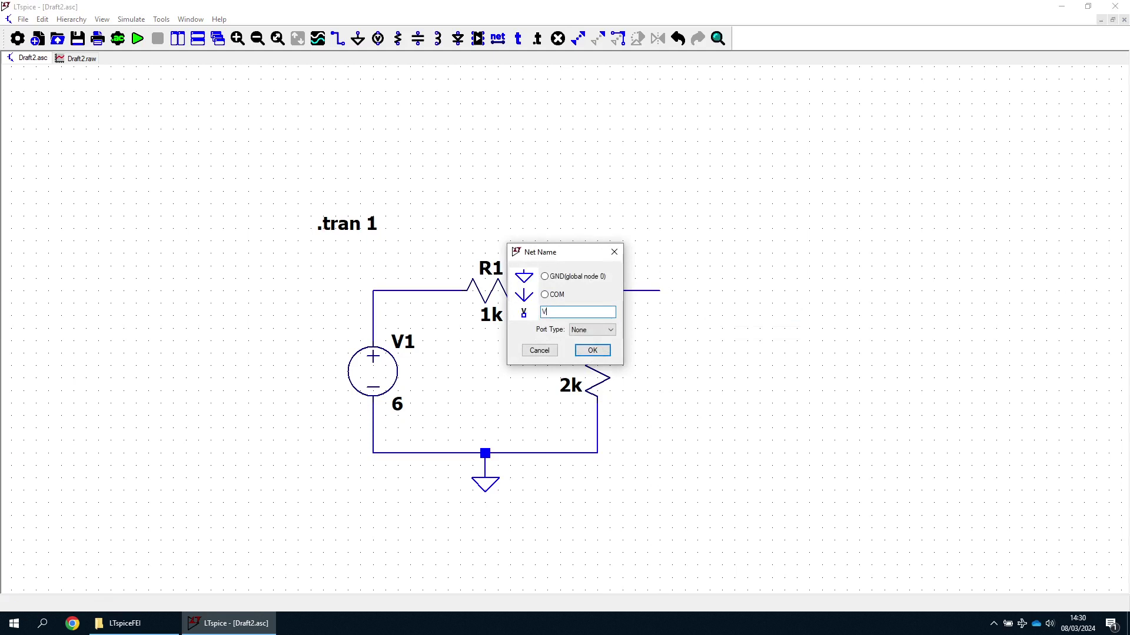
{"action": "left_click", "coordinate": [593, 350]}
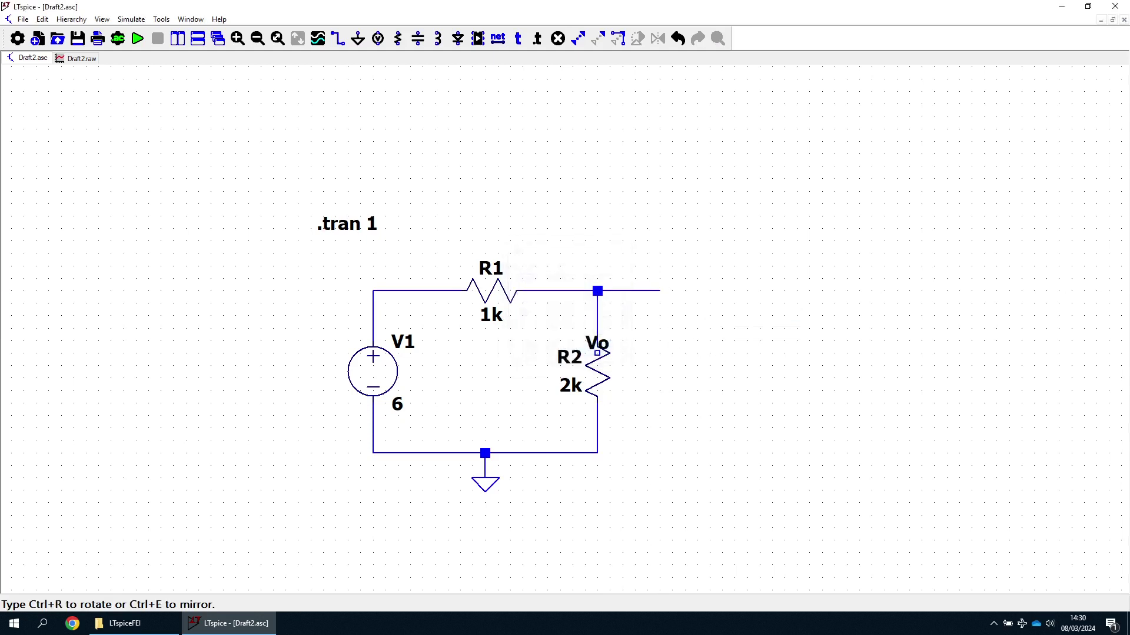
{"action": "left_click", "coordinate": [660, 291]}
{"action": "right_click", "coordinate": [696, 302]}
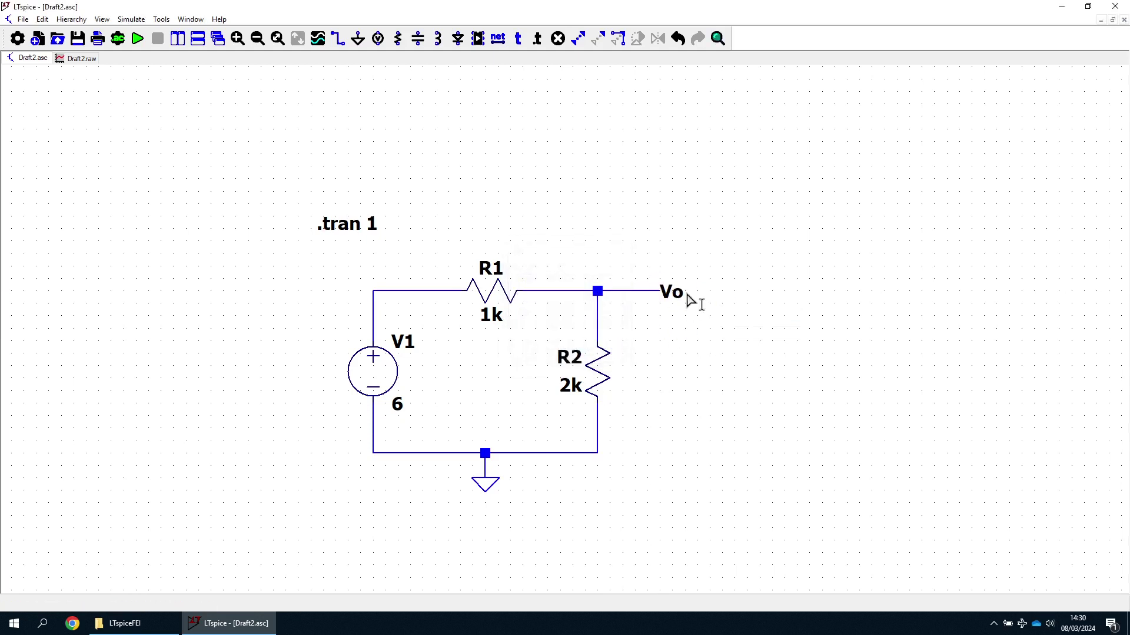
Label the net between V1 and R1 as Vi, placing the label at the wire's upper corner
{"action": "right_click", "coordinate": [389, 289]}
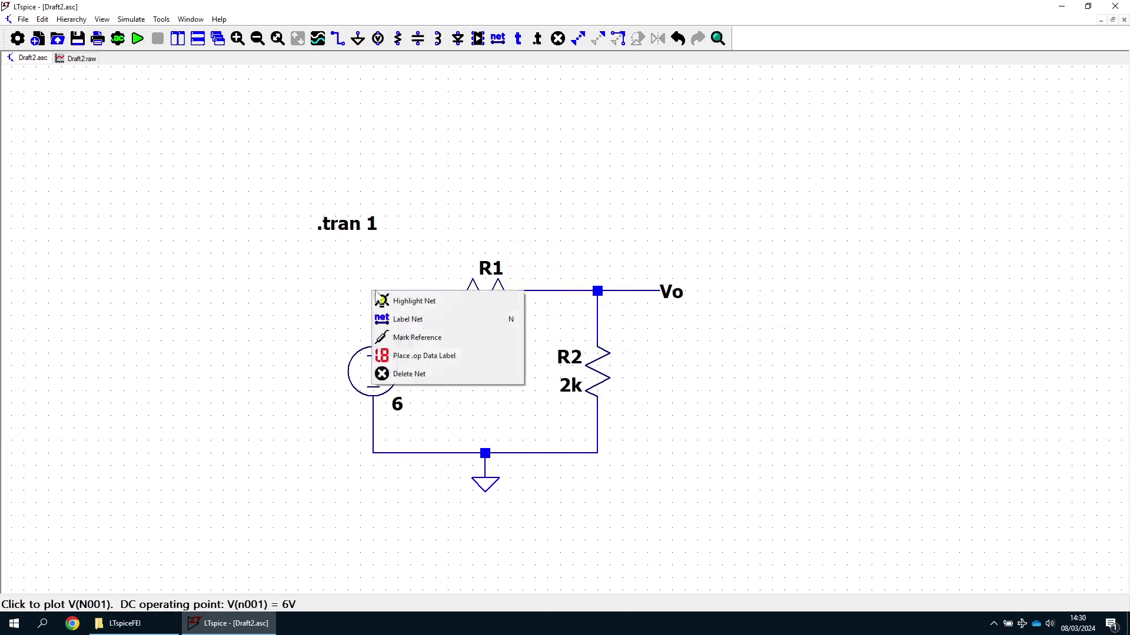
{"action": "left_click", "coordinate": [414, 318]}
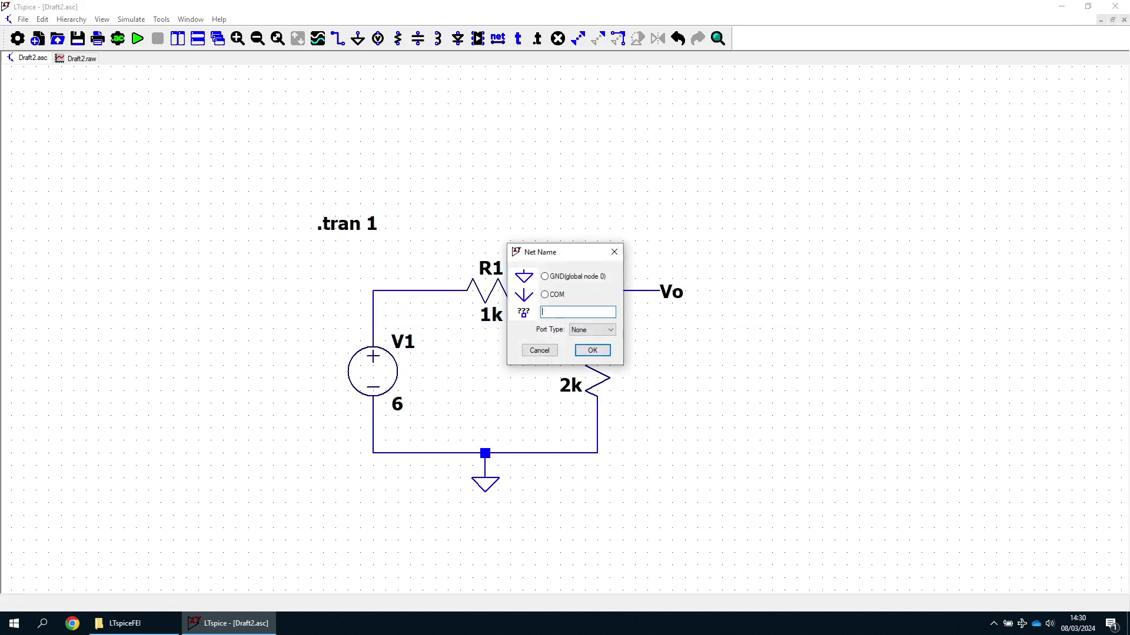
{"action": "left_click", "coordinate": [592, 352]}
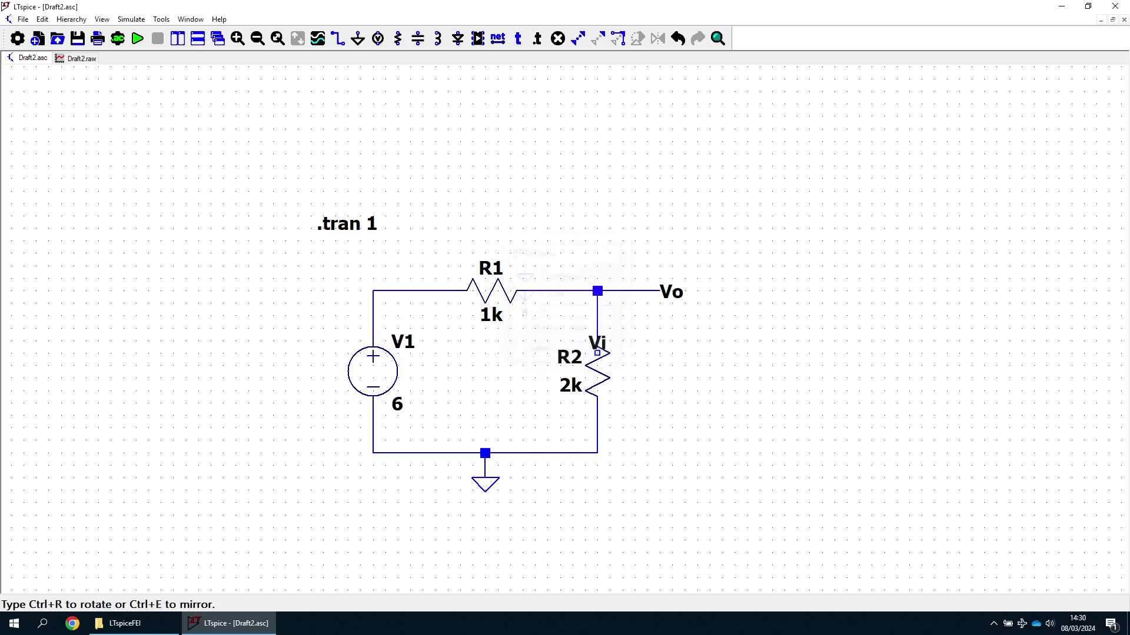
{"action": "left_click", "coordinate": [373, 290]}
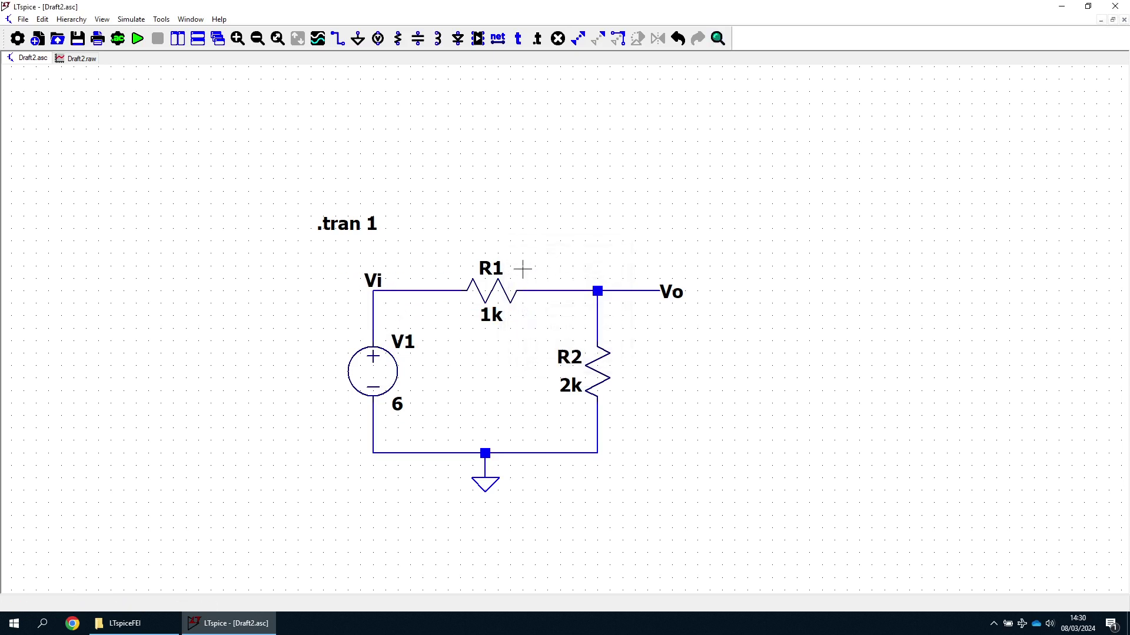
Rerun the simulation and plot the voltages of the labelled nets Vi and Vo
{"action": "left_click", "coordinate": [87, 60]}
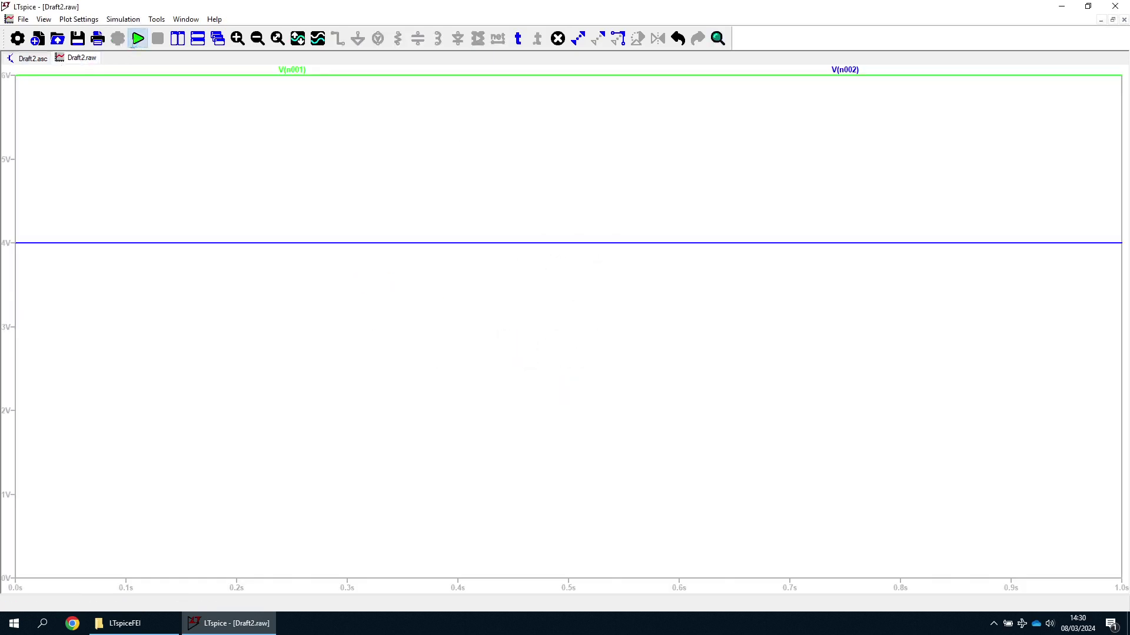
{"action": "left_click", "coordinate": [137, 38]}
{"action": "left_click", "coordinate": [35, 58]}
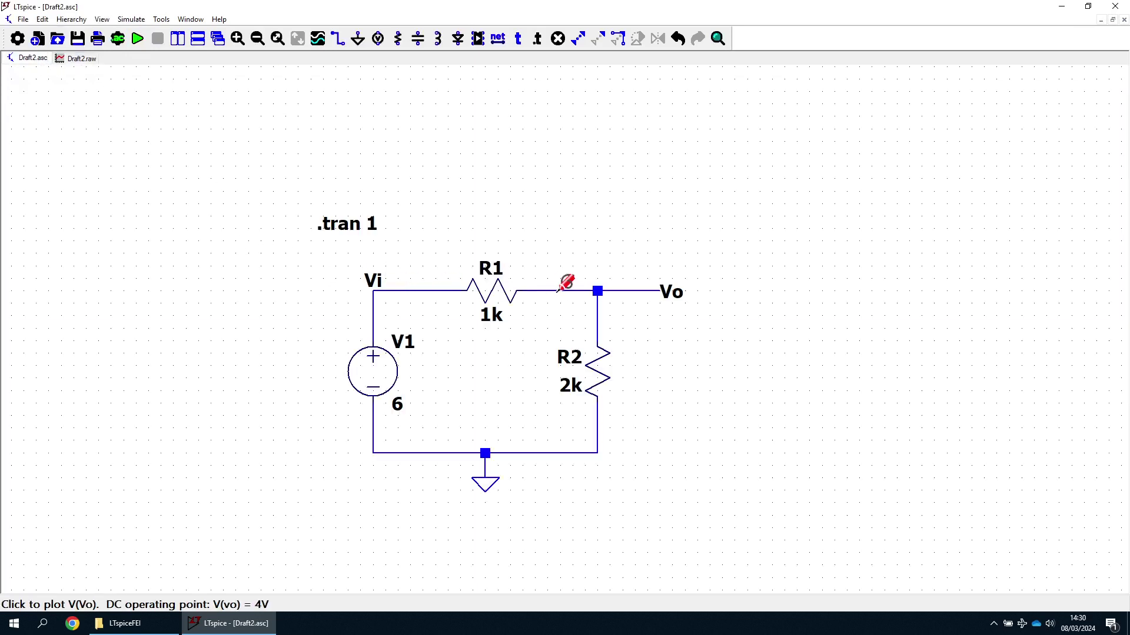
{"action": "left_click", "coordinate": [78, 59]}
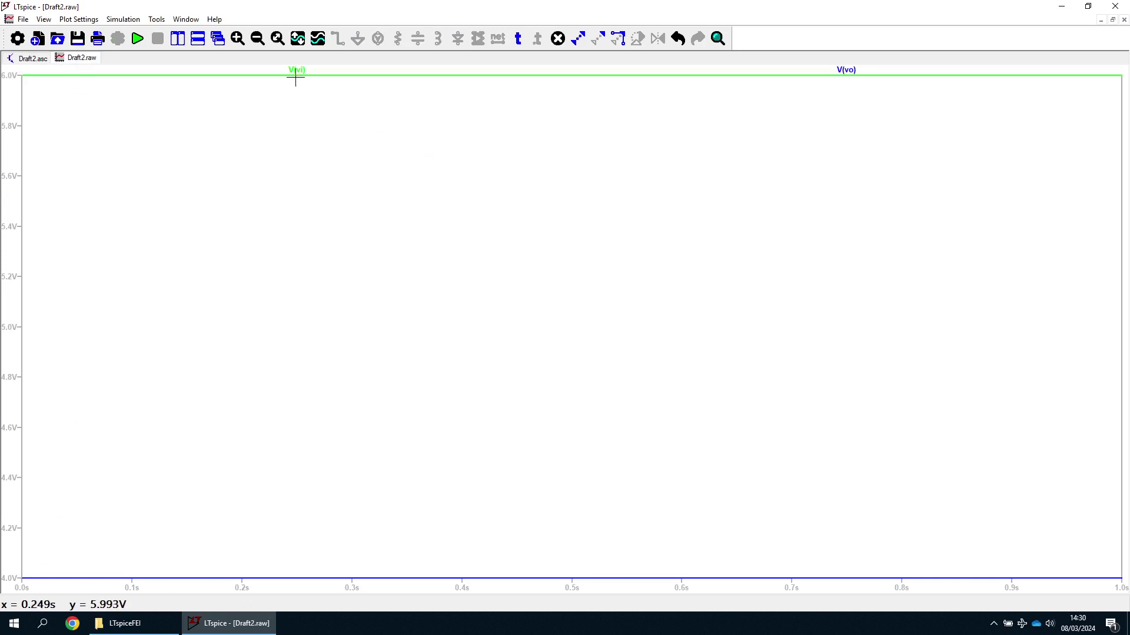
Change source V1 to a SINE function with 0 V DC offset, 6 V amplitude and 100 Hz frequency
{"action": "left_click", "coordinate": [36, 58]}
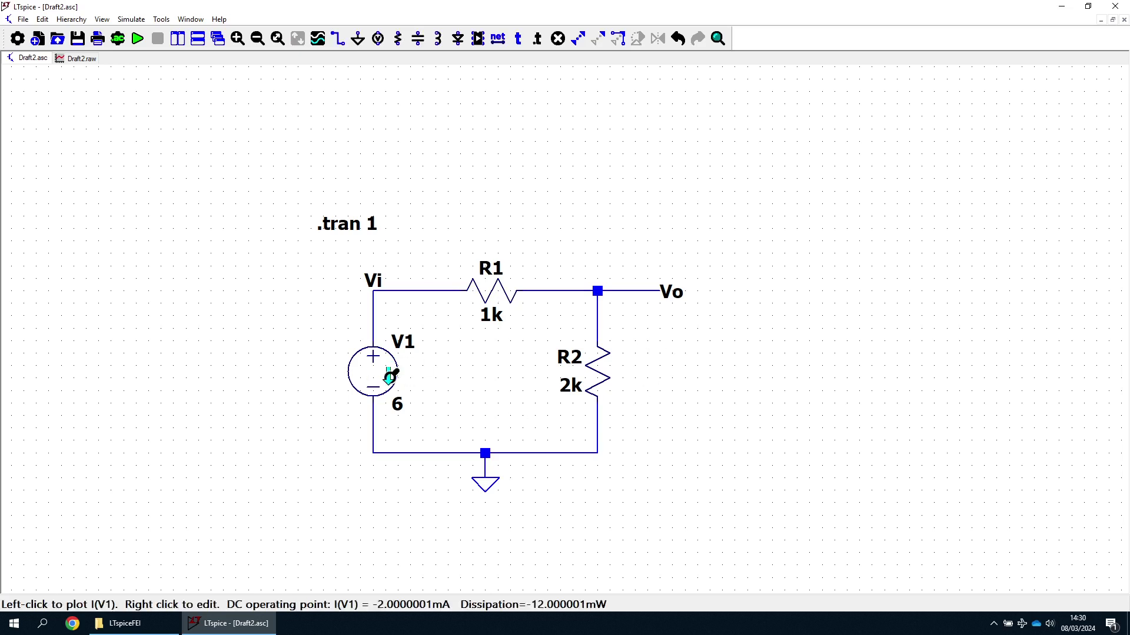
{"action": "right_click", "coordinate": [372, 368]}
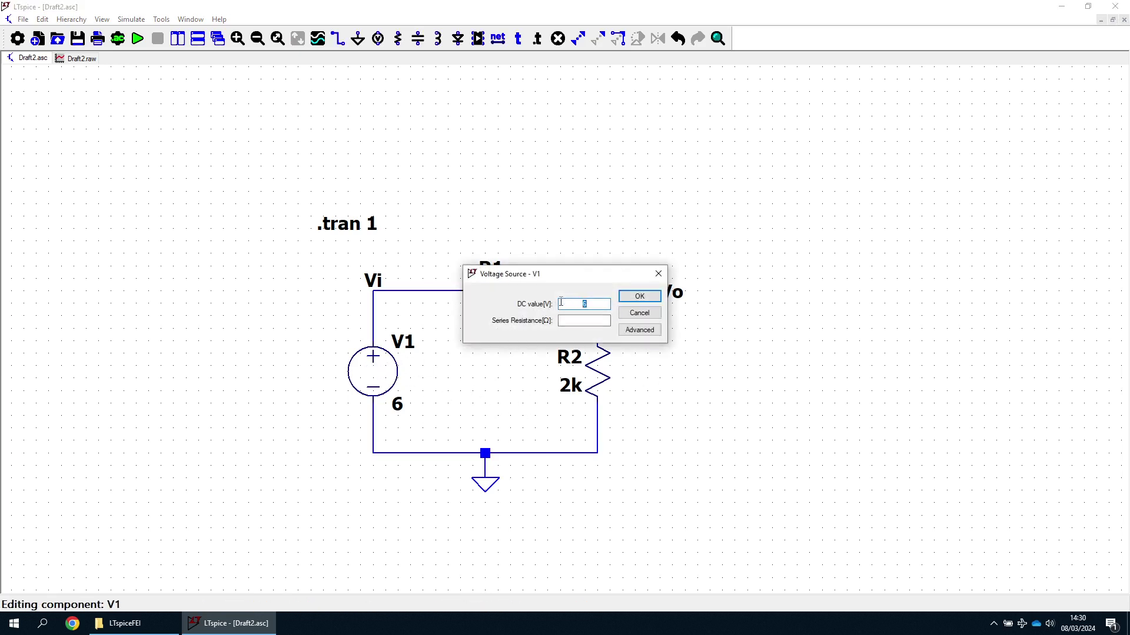
{"action": "left_click", "coordinate": [630, 331]}
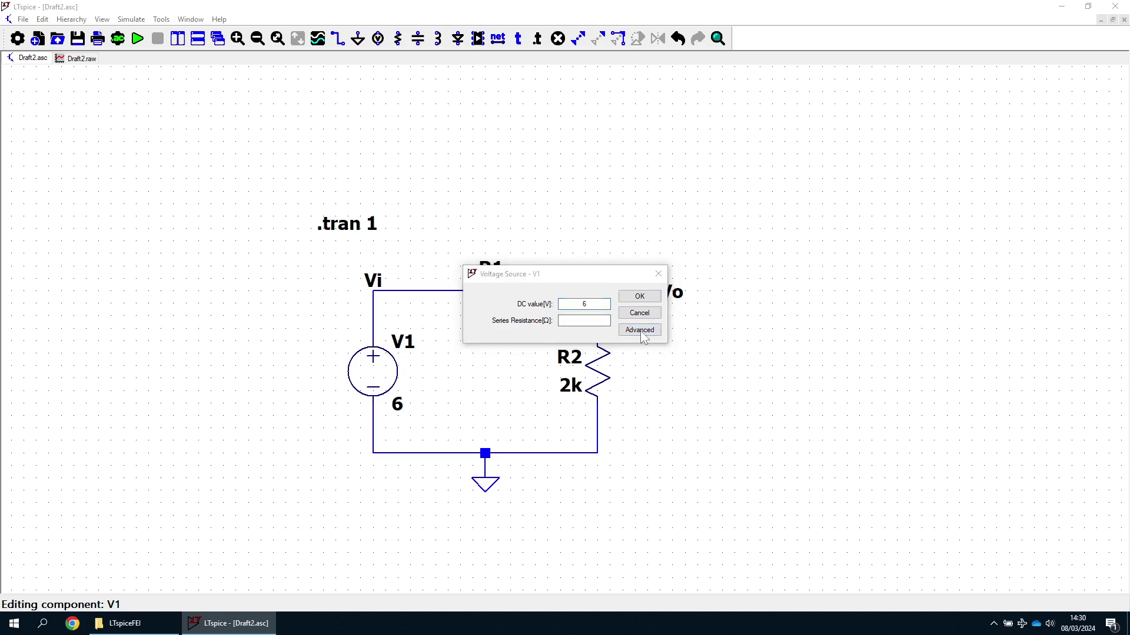
{"action": "left_click", "coordinate": [405, 226]}
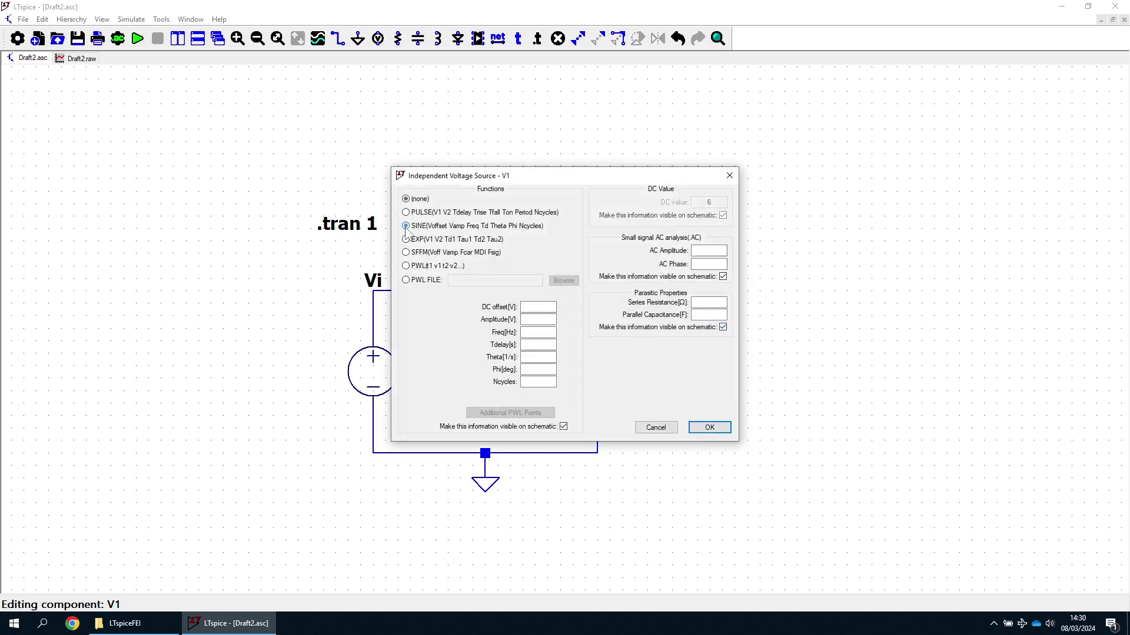
{"action": "left_click", "coordinate": [541, 319]}
{"action": "left_click", "coordinate": [541, 333]}
{"action": "left_click", "coordinate": [710, 428]}
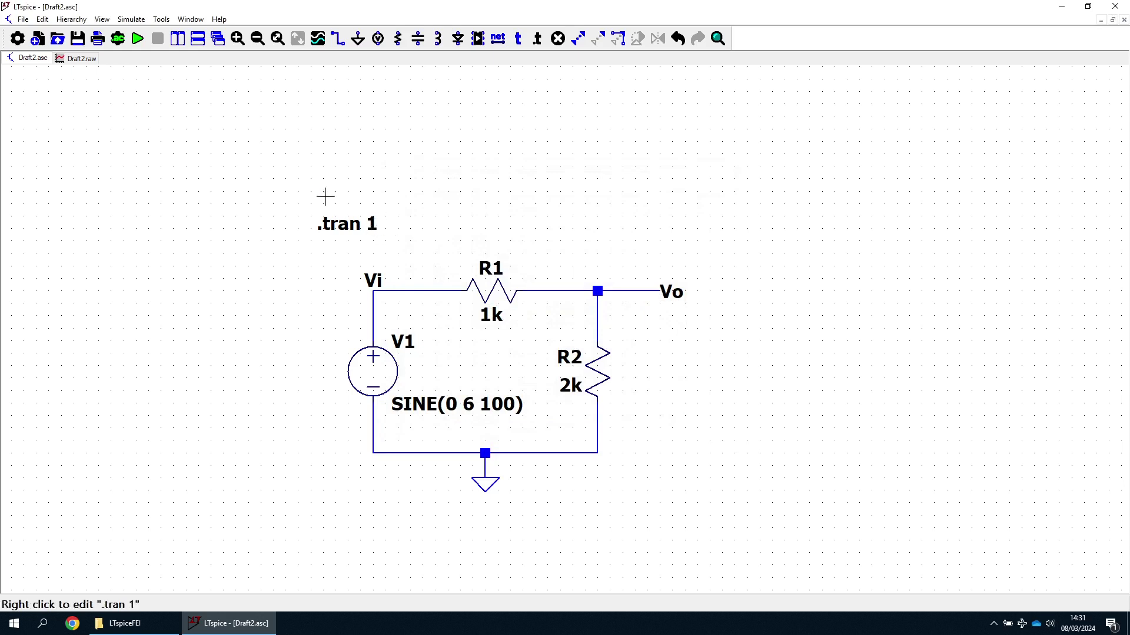
Set the stop time of the transient analysis to 40m
{"action": "left_click", "coordinate": [136, 23]}
{"action": "left_click", "coordinate": [165, 137]}
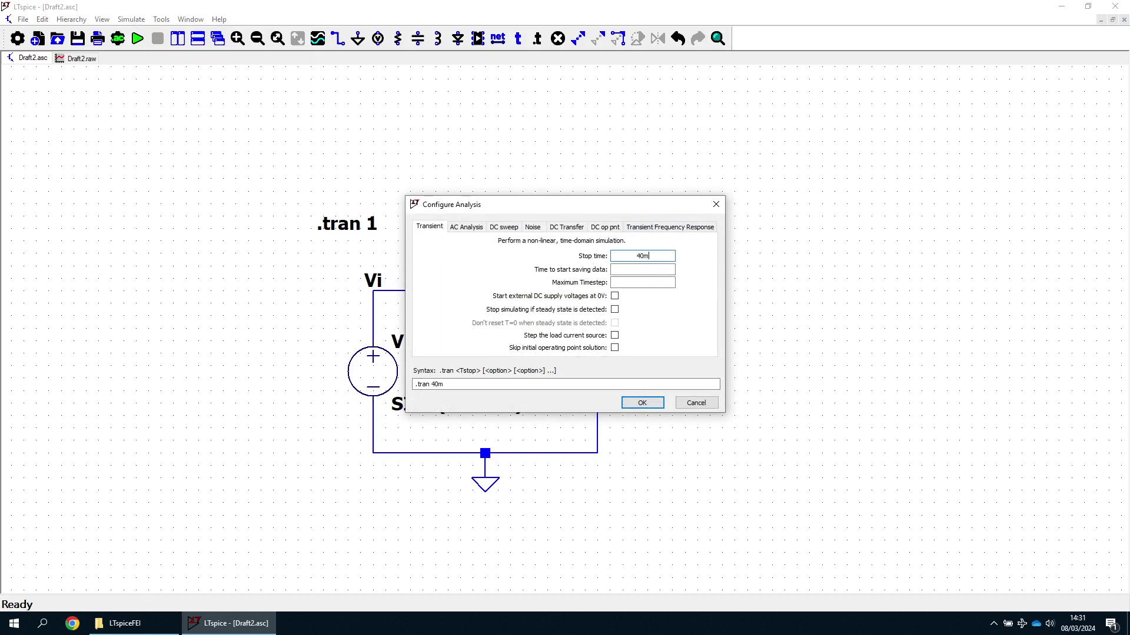
{"action": "left_click", "coordinate": [641, 403]}
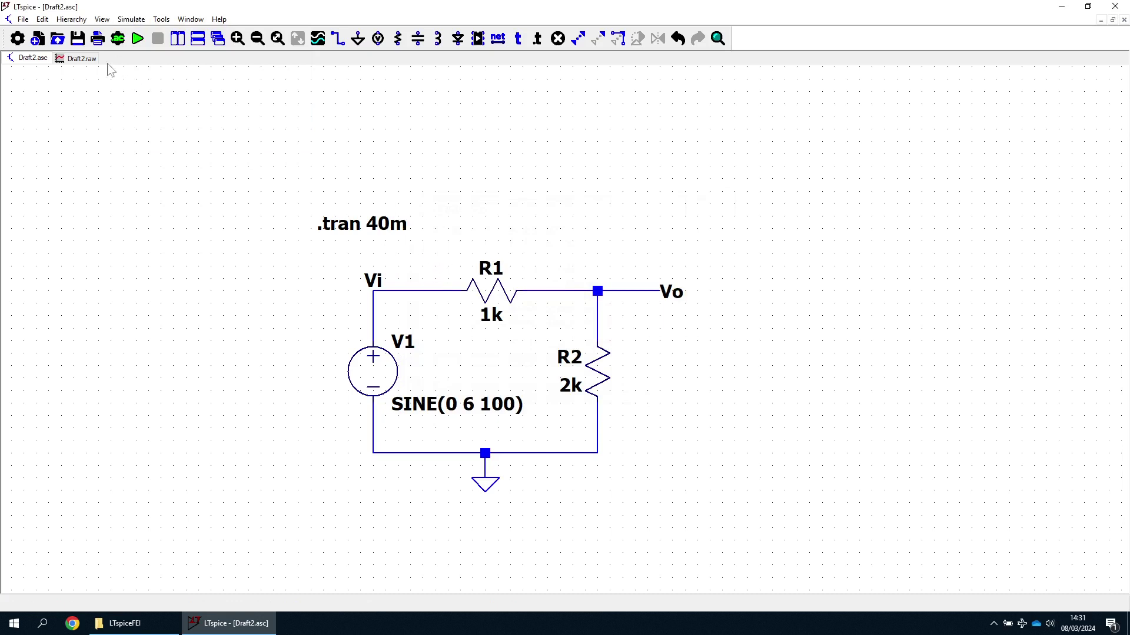
Run the transient simulation, plot the Vi and Vo voltages and maximize the waveform window
{"action": "left_click", "coordinate": [138, 40]}
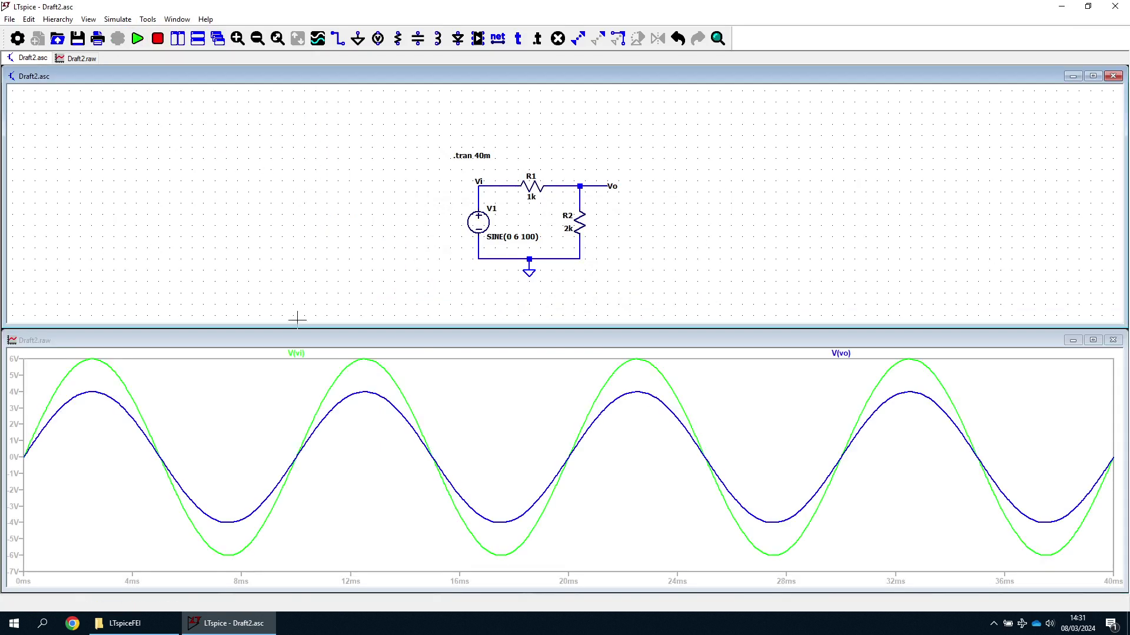
{"action": "left_click", "coordinate": [496, 184]}
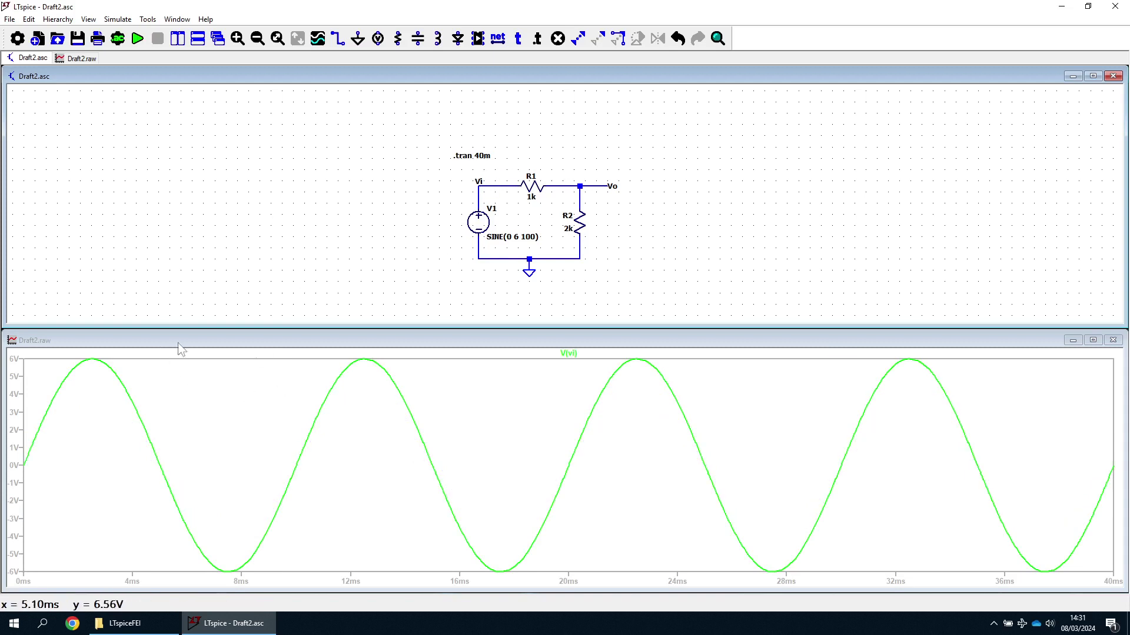
{"action": "left_click", "coordinate": [579, 184]}
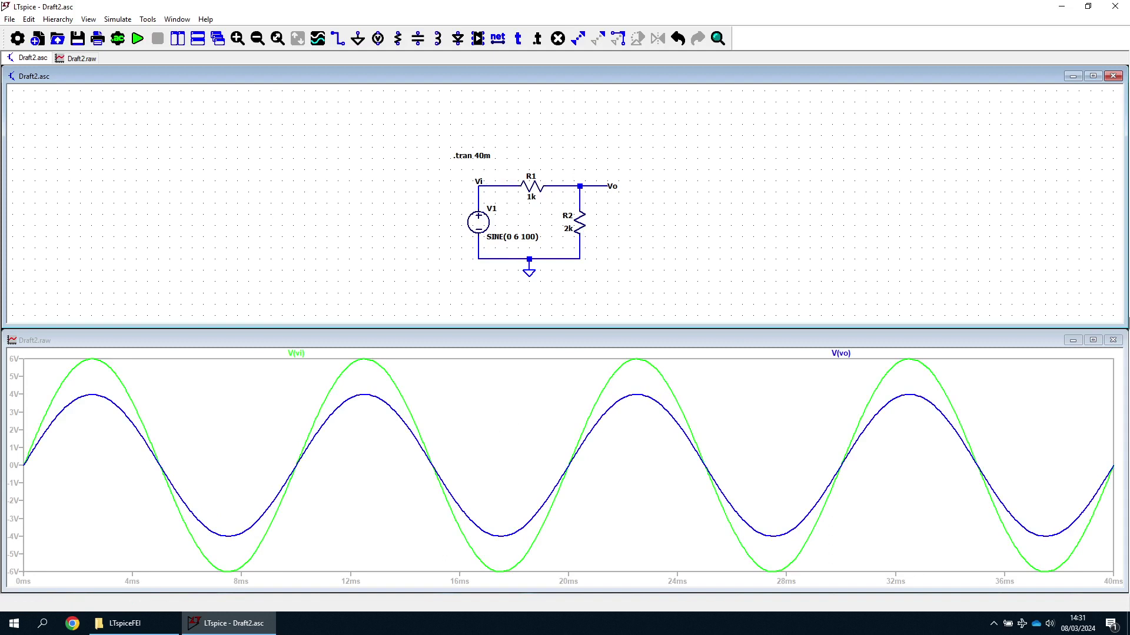
{"action": "left_click", "coordinate": [1092, 340]}
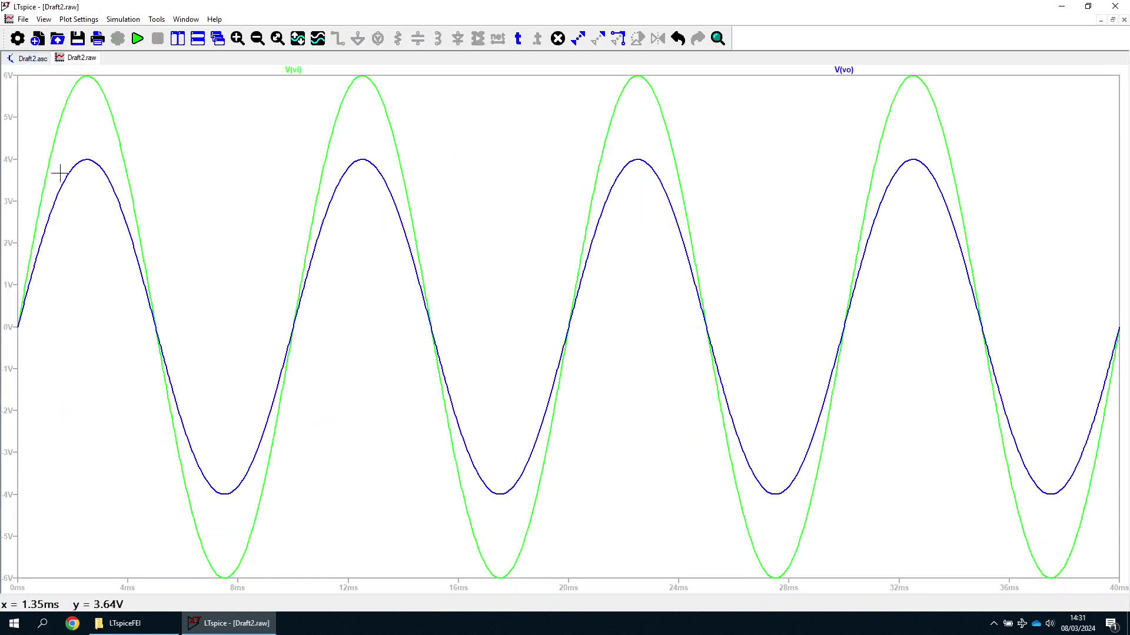
Add a plot pane below the voltage traces and plot the current through R1 in it
{"action": "right_click", "coordinate": [481, 208]}
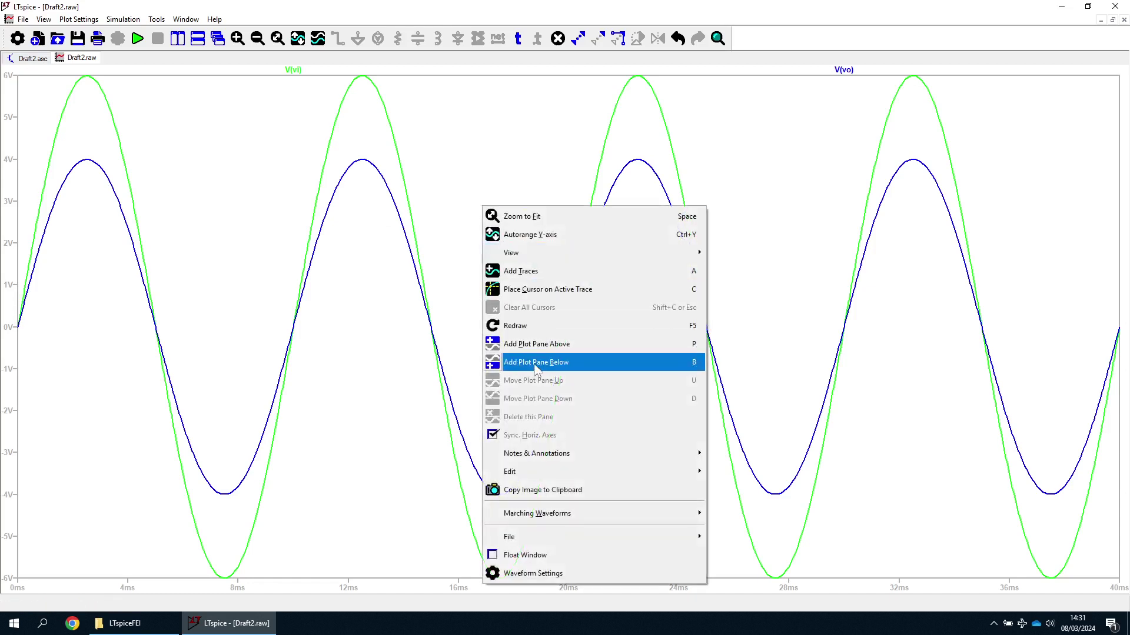
{"action": "left_click", "coordinate": [542, 363]}
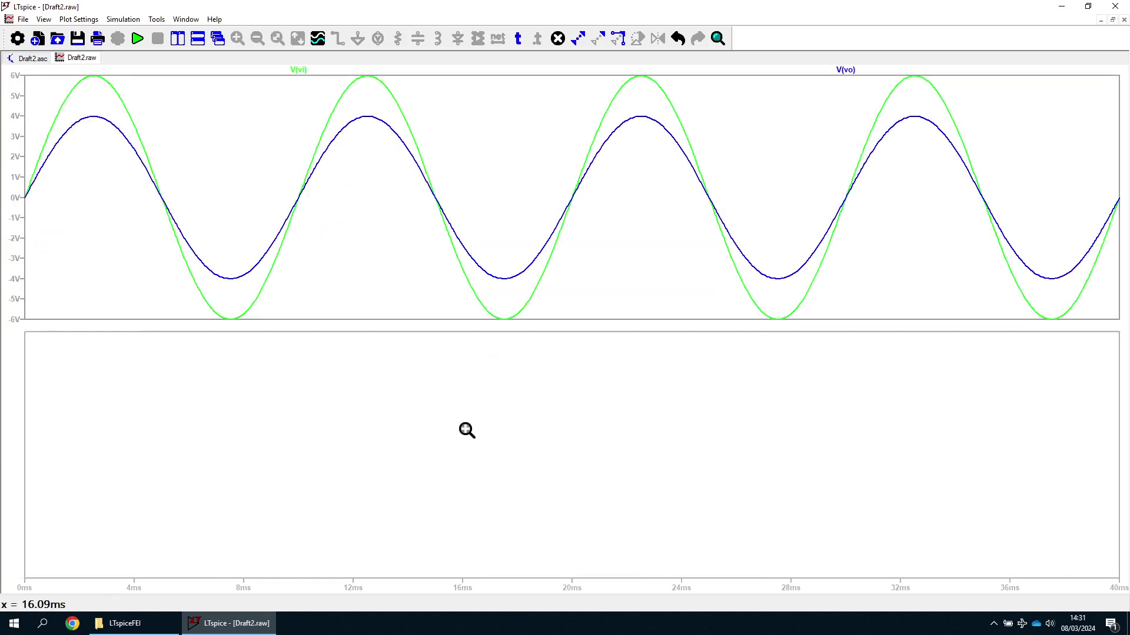
{"action": "left_click", "coordinate": [27, 59]}
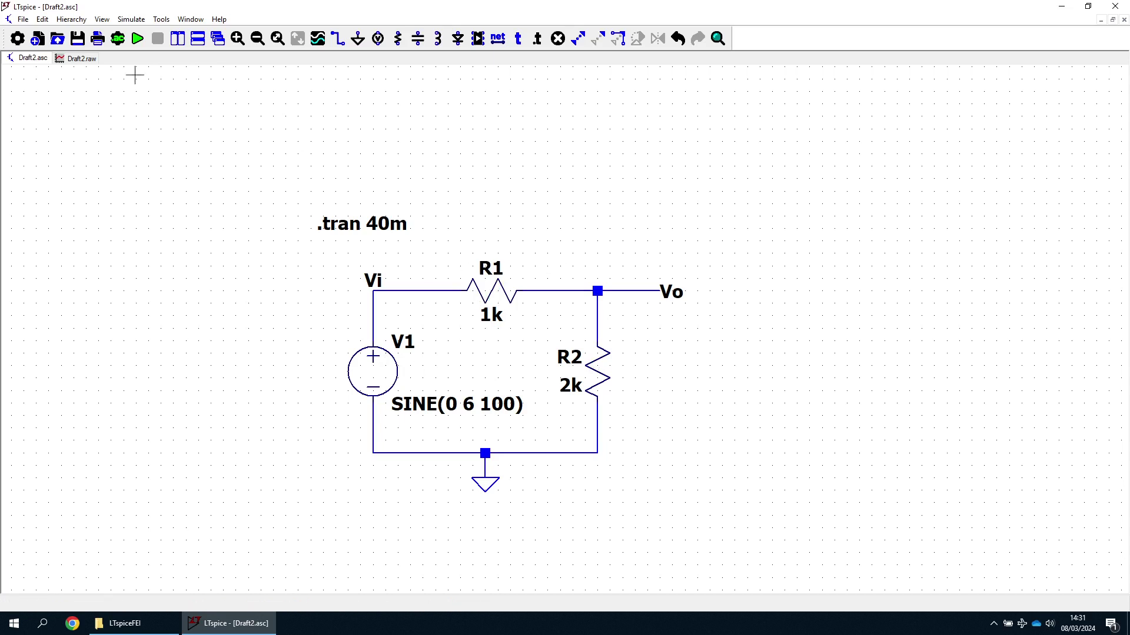
{"action": "left_click", "coordinate": [78, 60]}
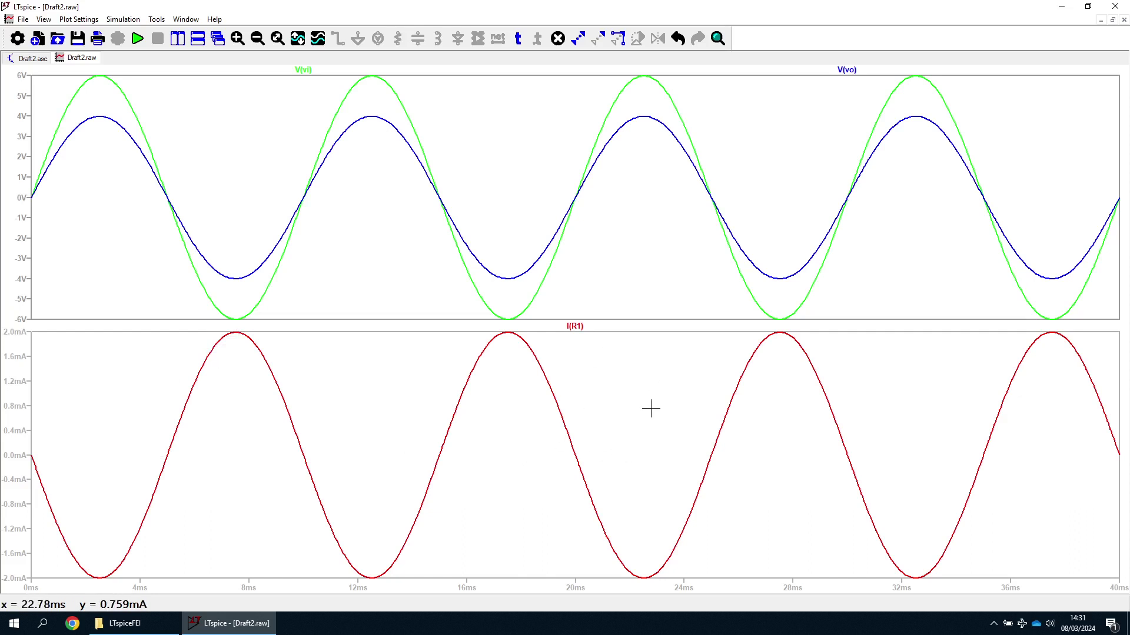
Delete the plot pane that holds the R1 current trace
{"action": "right_click", "coordinate": [470, 409]}
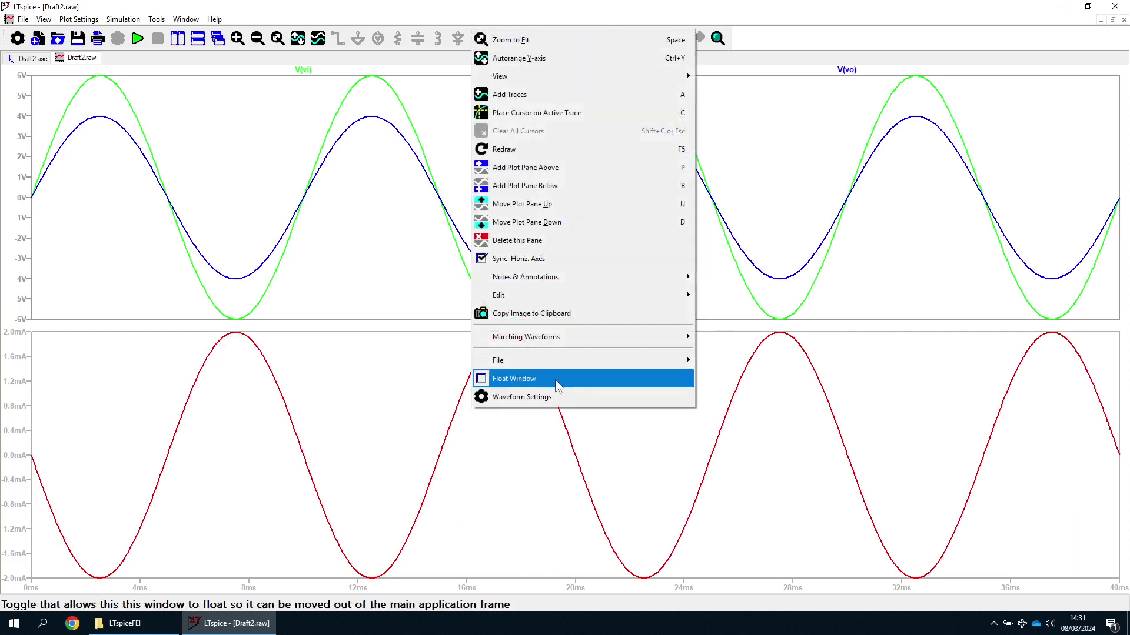
{"action": "left_click", "coordinate": [522, 241]}
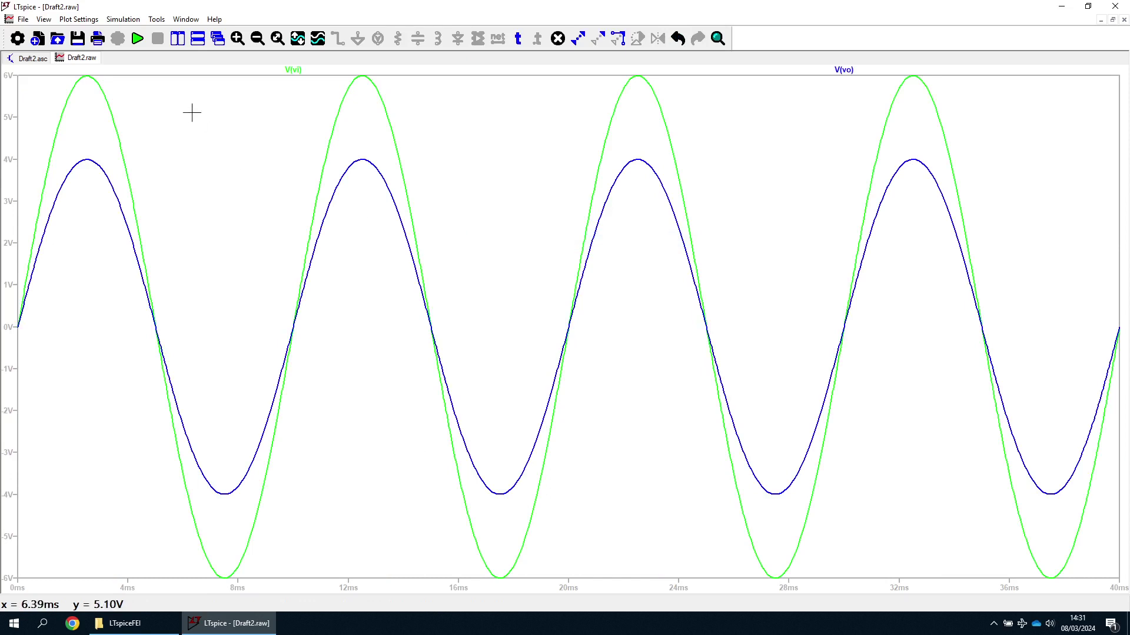
Delete resistor R2 from the schematic
{"action": "left_click", "coordinate": [33, 58]}
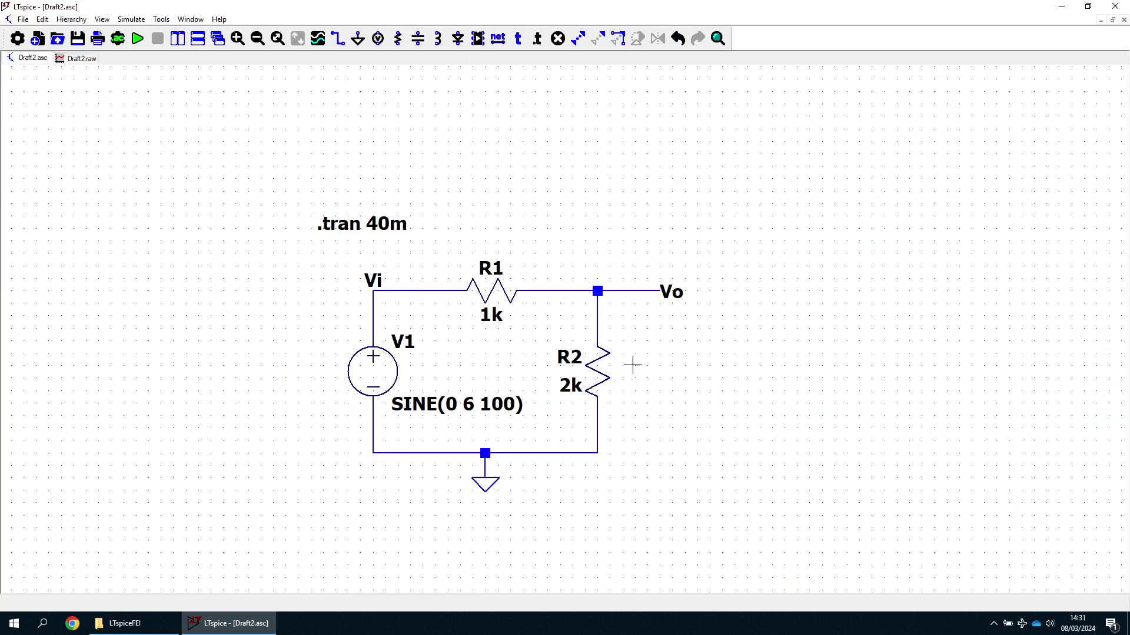
{"action": "key", "text": "Delete"}
{"action": "left_click", "coordinate": [598, 371]}
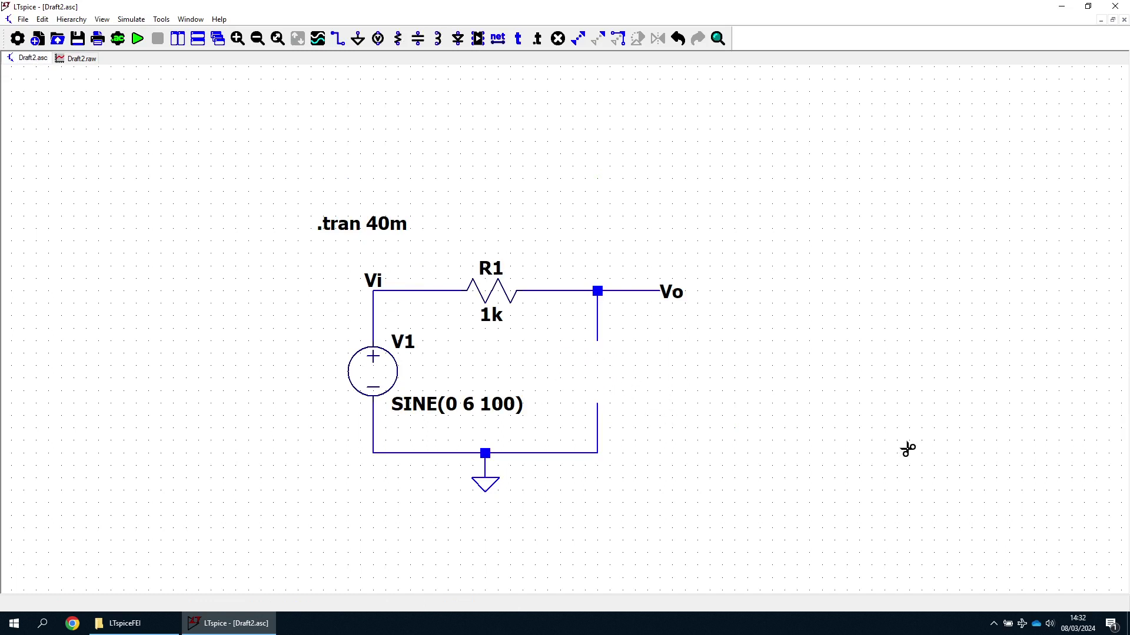
{"action": "key", "text": "Escape"}
Place a diode pointing down in the gap left by R2 and wire its anode to the Vo branch
{"action": "left_click", "coordinate": [458, 38]}
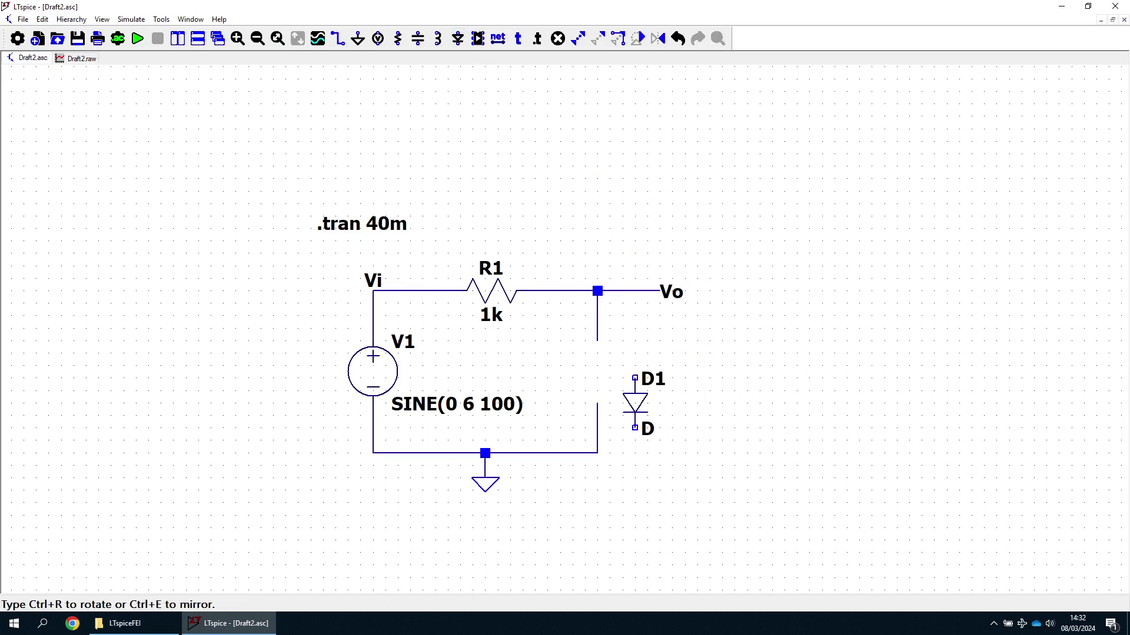
{"action": "left_click", "coordinate": [597, 377]}
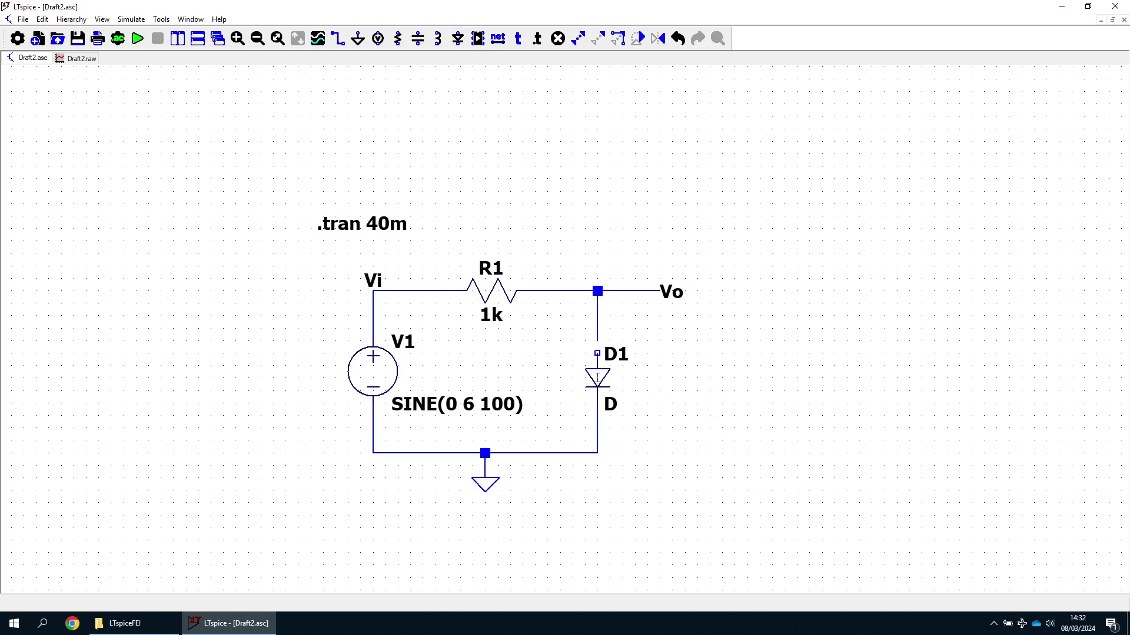
{"action": "key", "text": "F3"}
{"action": "left_click", "coordinate": [597, 353]}
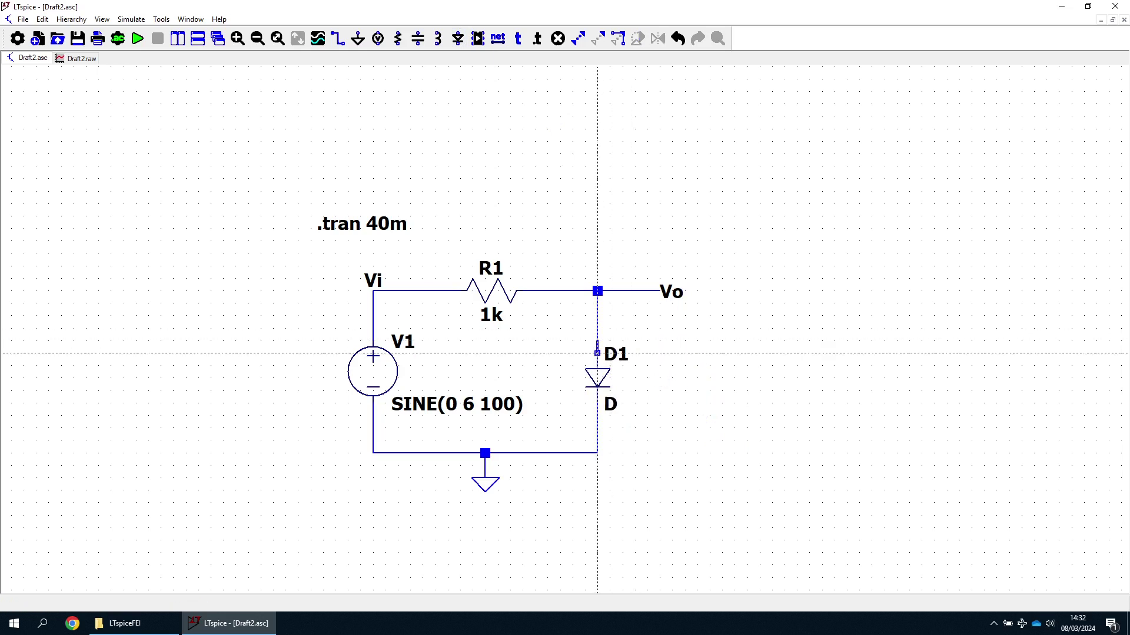
{"action": "key", "text": "Escape"}
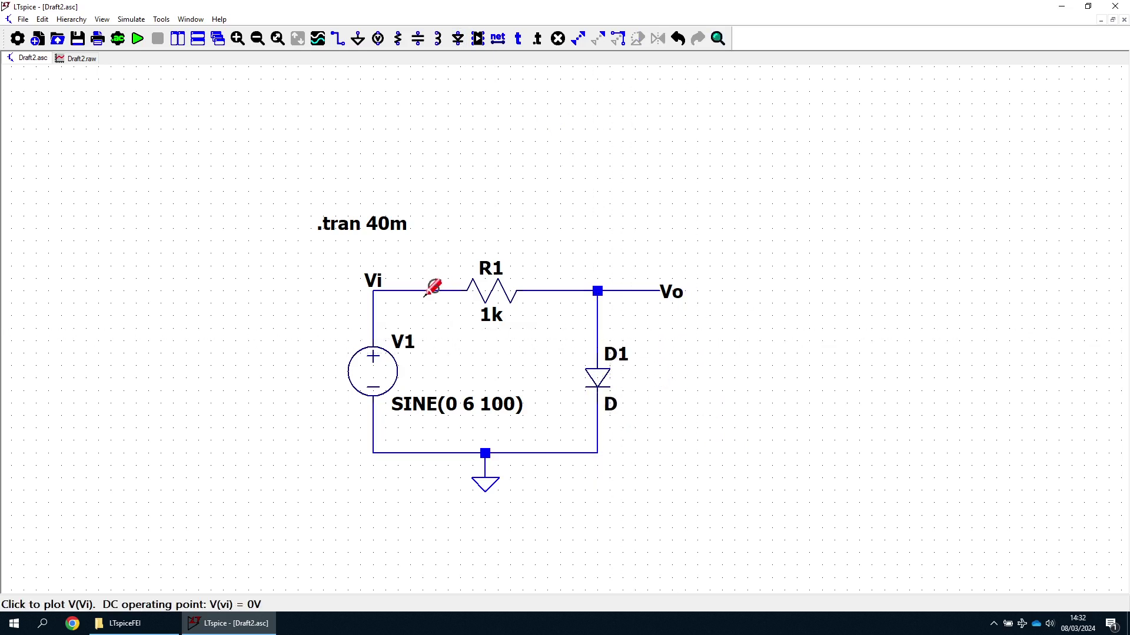
Simulate the diode circuit and plot the Vi and Vo voltages together
{"action": "left_click", "coordinate": [137, 39]}
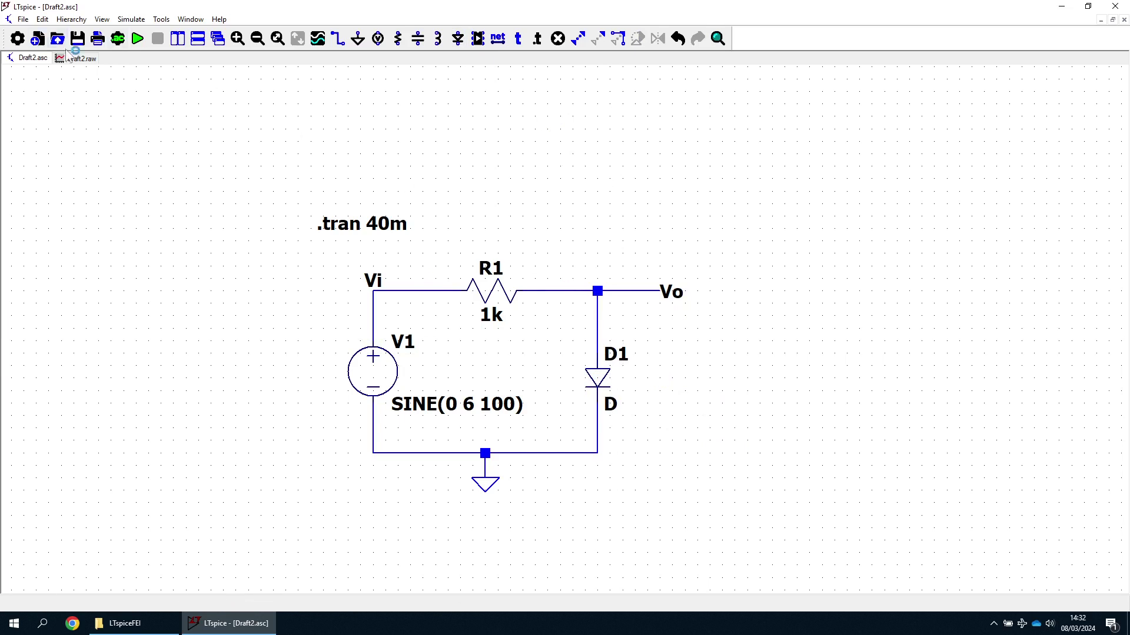
{"action": "left_click", "coordinate": [137, 38]}
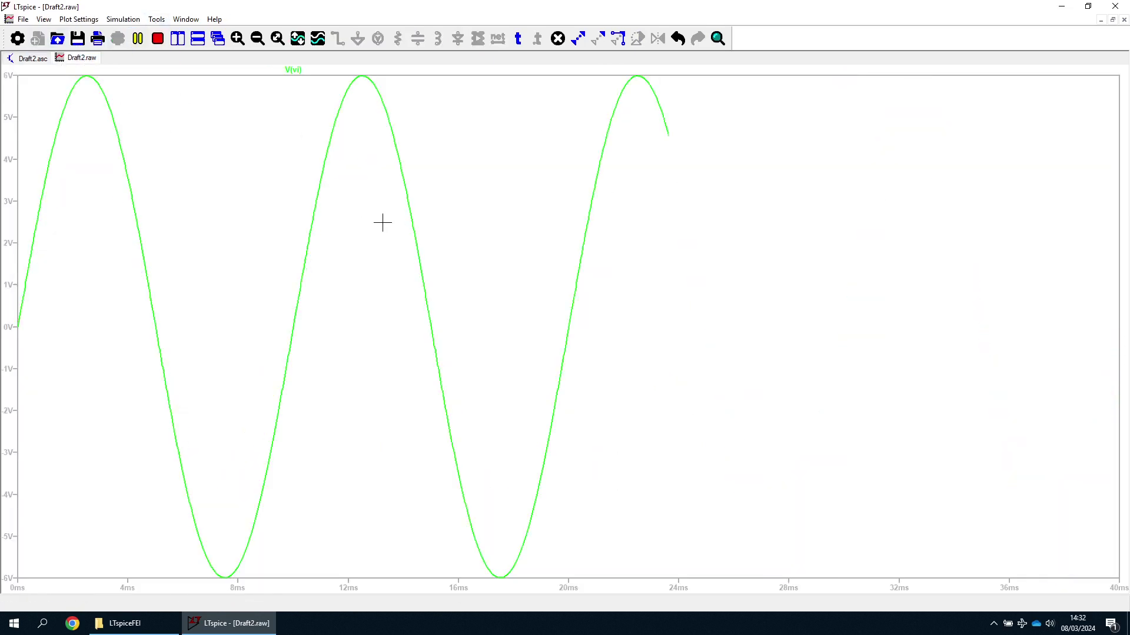
{"action": "left_click", "coordinate": [33, 58]}
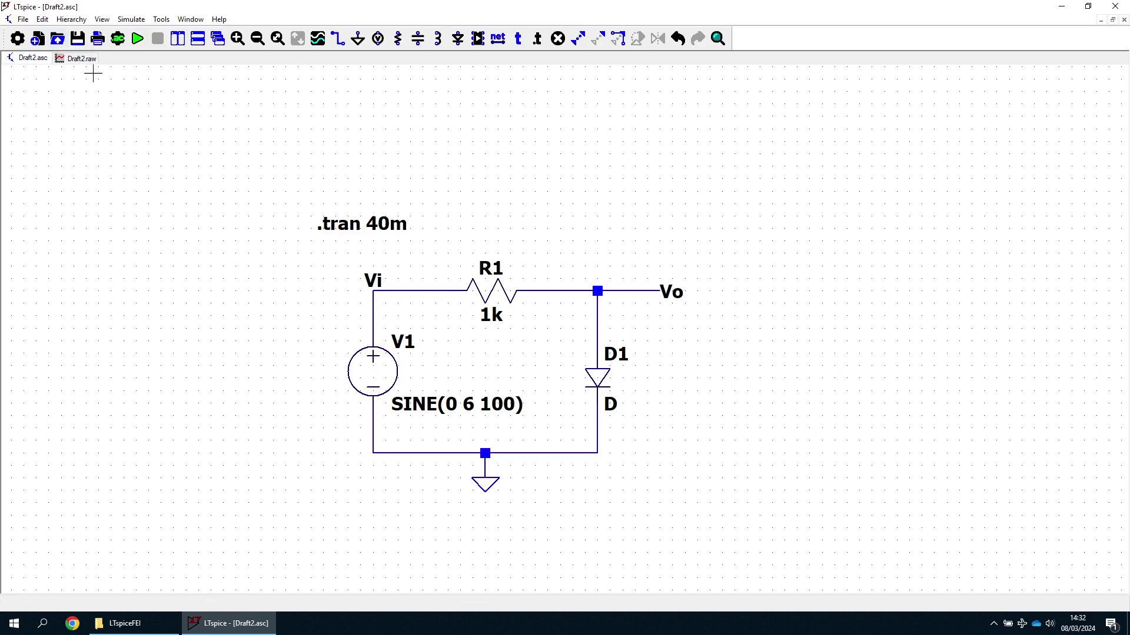
{"action": "left_click", "coordinate": [81, 59]}
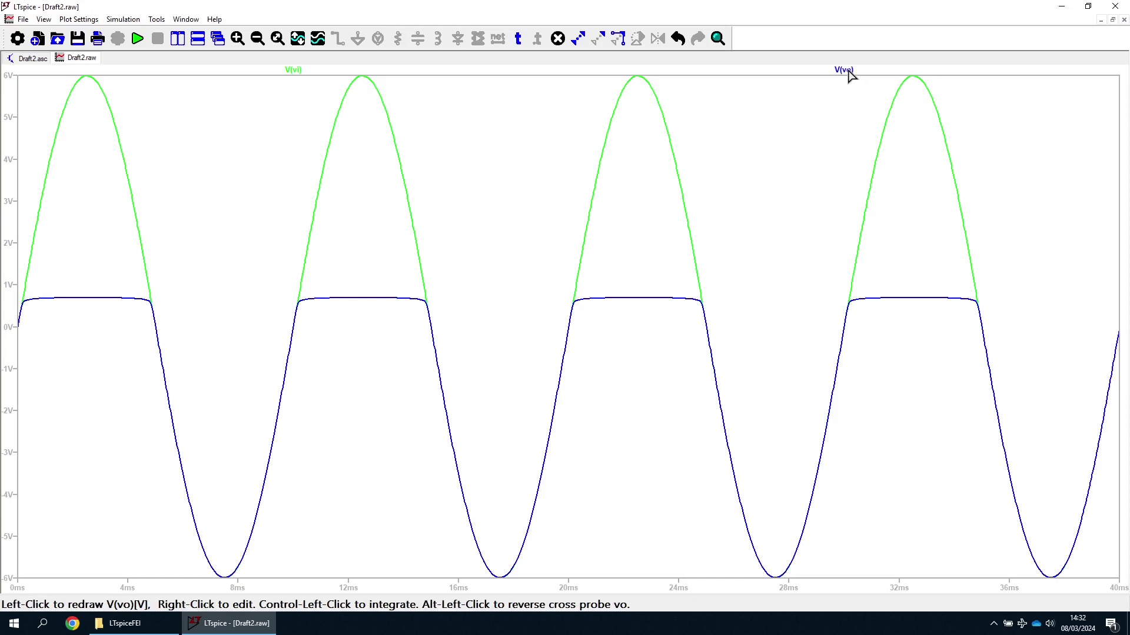
Attach a cursor to the V(vo) trace, read the voltage along its flat clipped section and close the cursor readout
{"action": "left_click", "coordinate": [845, 70]}
{"action": "left_click_drag", "start_coordinate": [577, 335], "coordinate": [631, 298]}
{"action": "left_click_drag", "start_coordinate": [1062, 506], "coordinate": [885, 413]}
{"action": "mouse_move", "coordinate": [635, 305]}
{"action": "left_mouse_down"}
{"action": "mouse_move", "coordinate": [376, 305]}
{"action": "mouse_move", "coordinate": [629, 305]}
{"action": "left_mouse_up"}
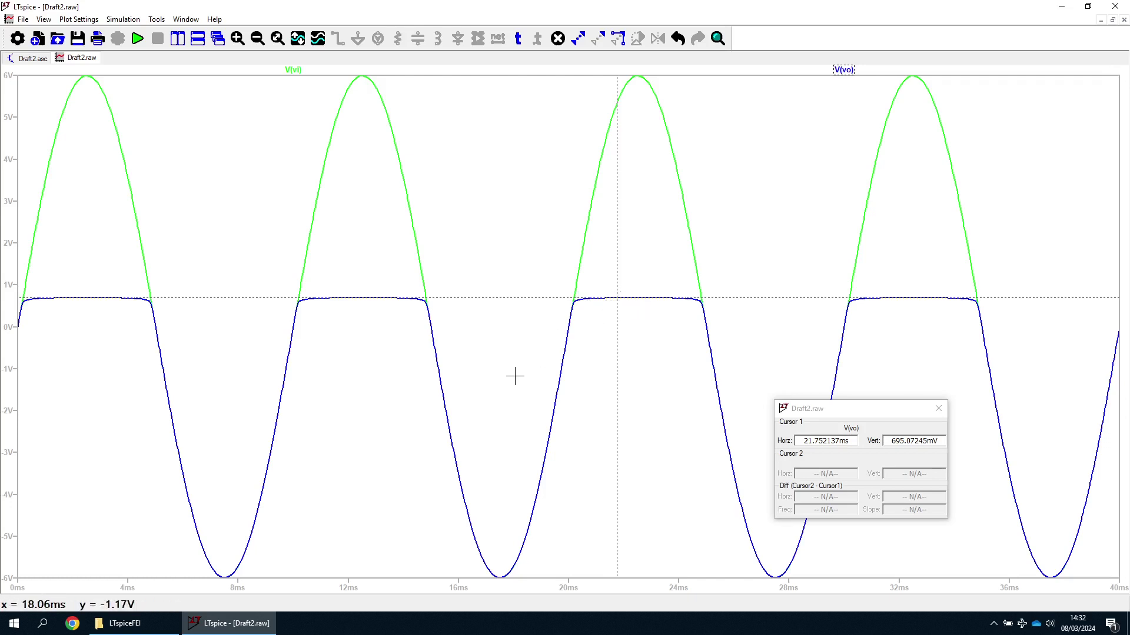
{"action": "left_click_drag", "start_coordinate": [626, 307], "coordinate": [596, 321]}
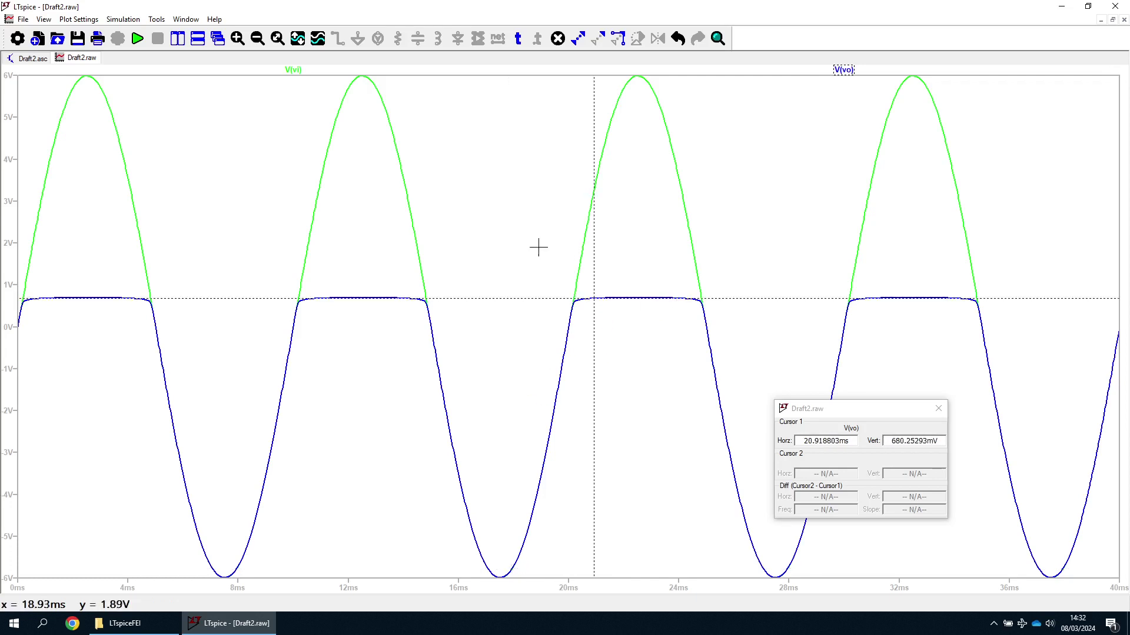
{"action": "left_click", "coordinate": [938, 408]}
Add a plot pane below the voltage traces and plot the current through diode D1 in it
{"action": "right_click", "coordinate": [519, 209]}
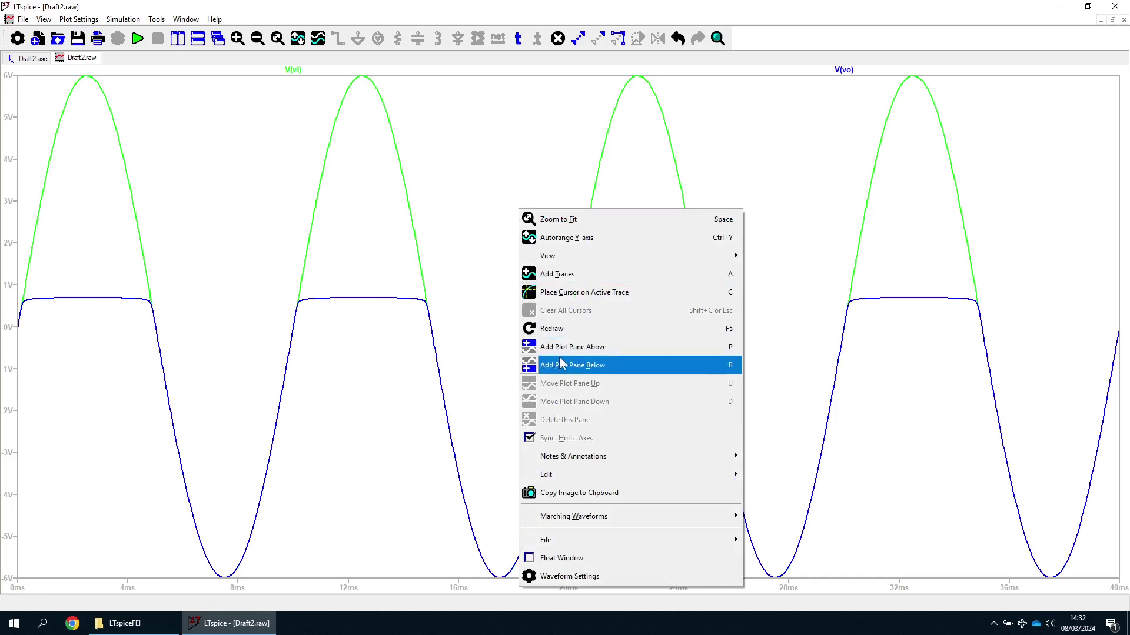
{"action": "left_click", "coordinate": [560, 365]}
{"action": "left_click", "coordinate": [31, 60]}
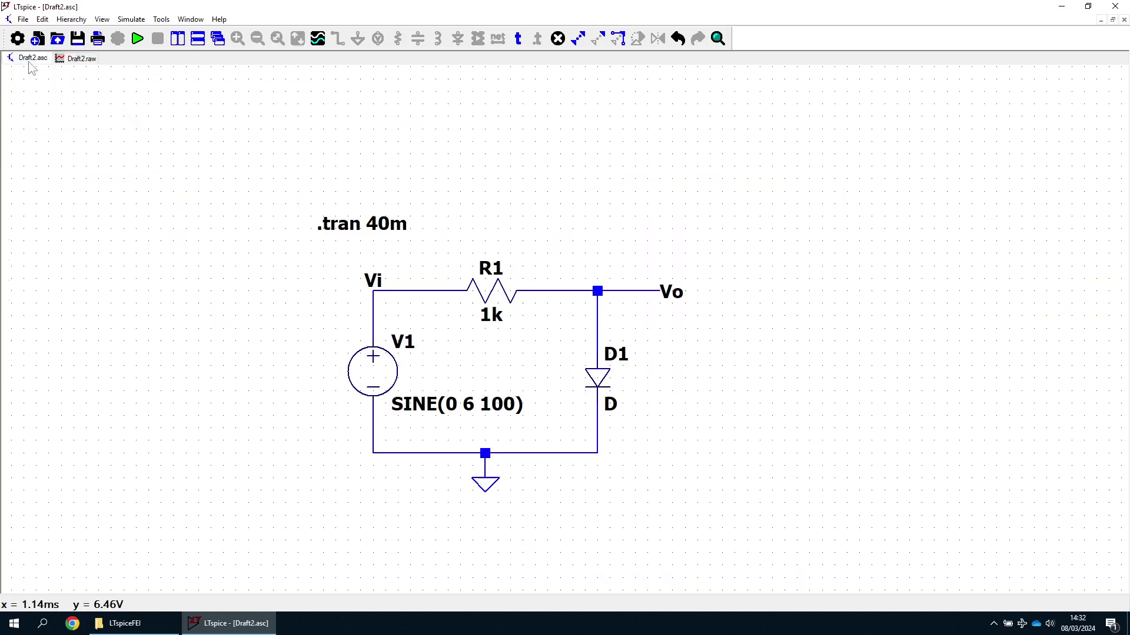
{"action": "left_click", "coordinate": [77, 57]}
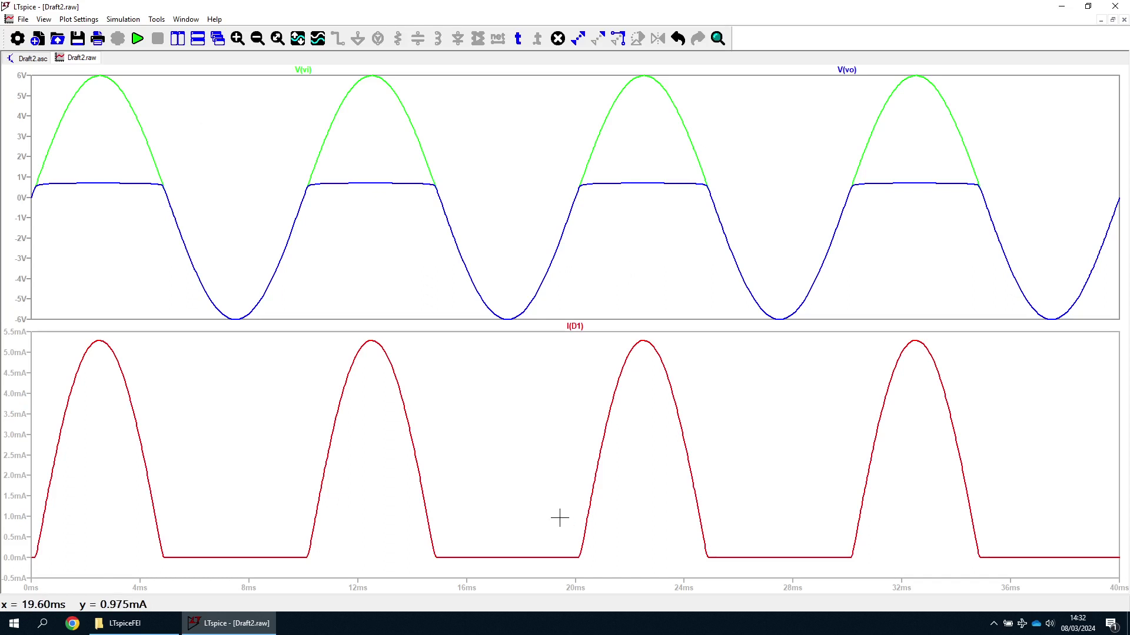
Attach a cursor to the I(D1) trace, read the diode current along its flat section and close the cursor readout
{"action": "left_click", "coordinate": [575, 326]}
{"action": "left_click_drag", "start_coordinate": [575, 566], "coordinate": [526, 559]}
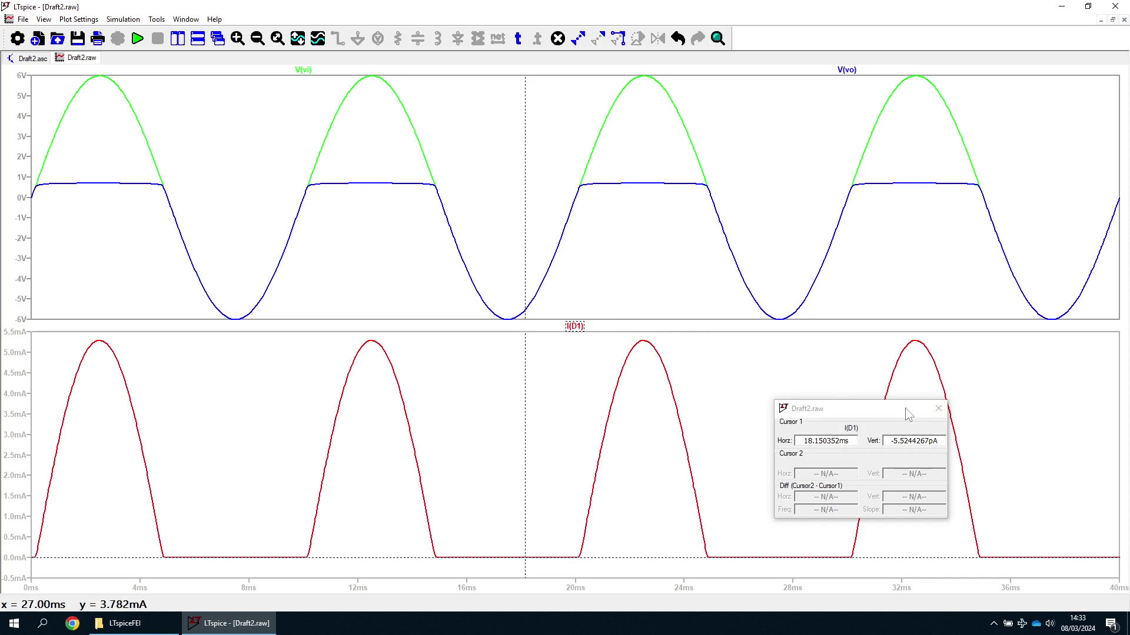
{"action": "left_click", "coordinate": [938, 408]}
Delete the plot pane holding the diode current and return to the schematic
{"action": "right_click", "coordinate": [532, 397]}
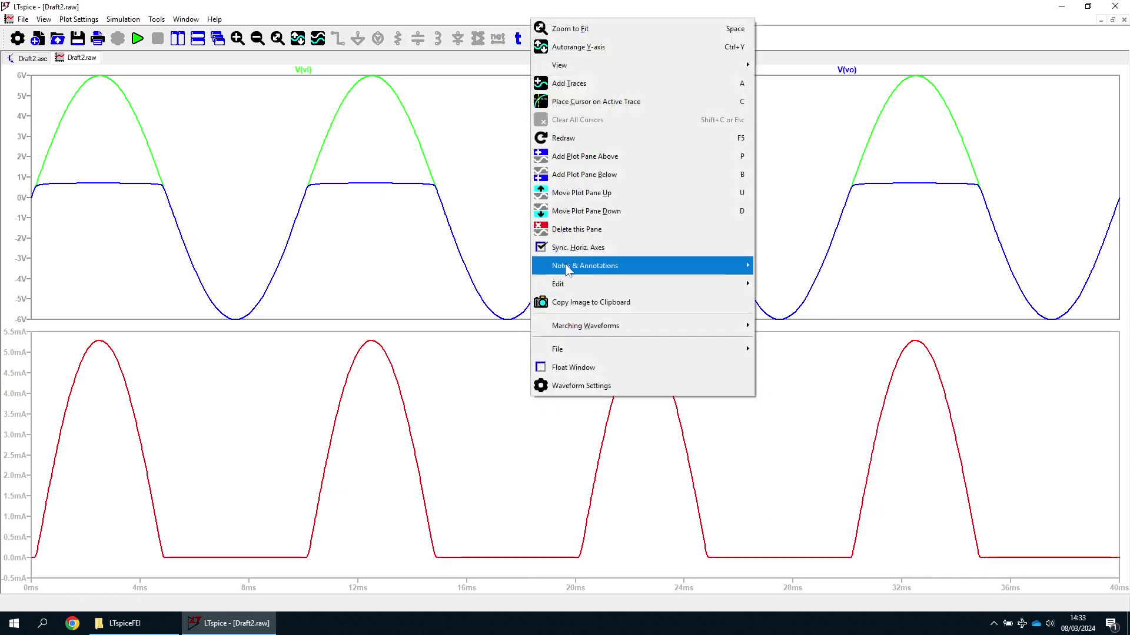
{"action": "left_click", "coordinate": [576, 228]}
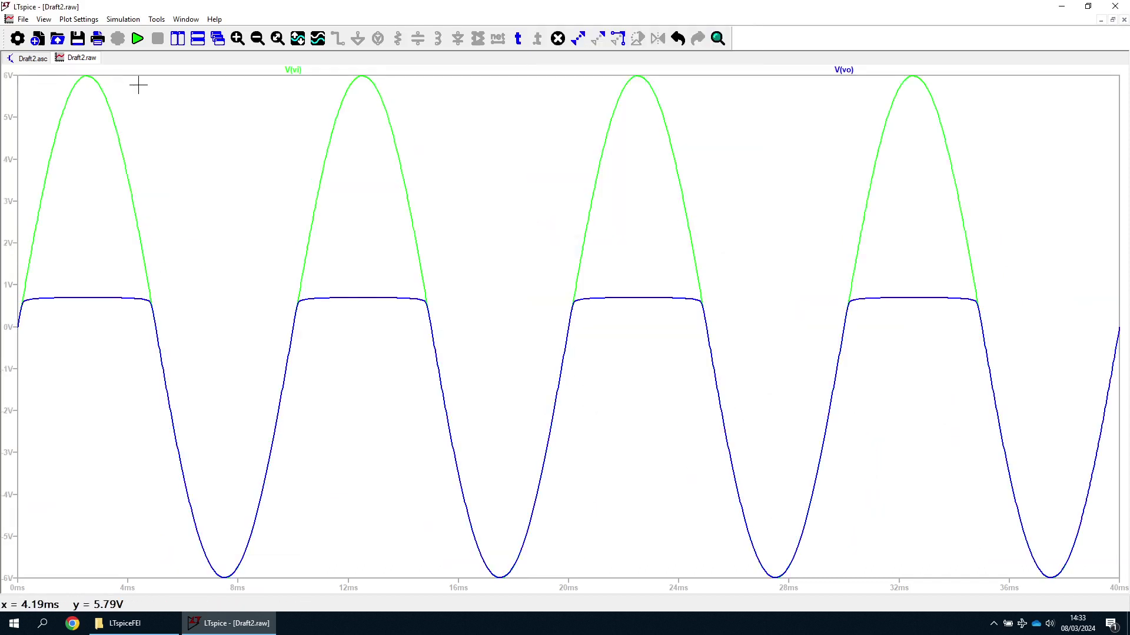
{"action": "left_click", "coordinate": [31, 58]}
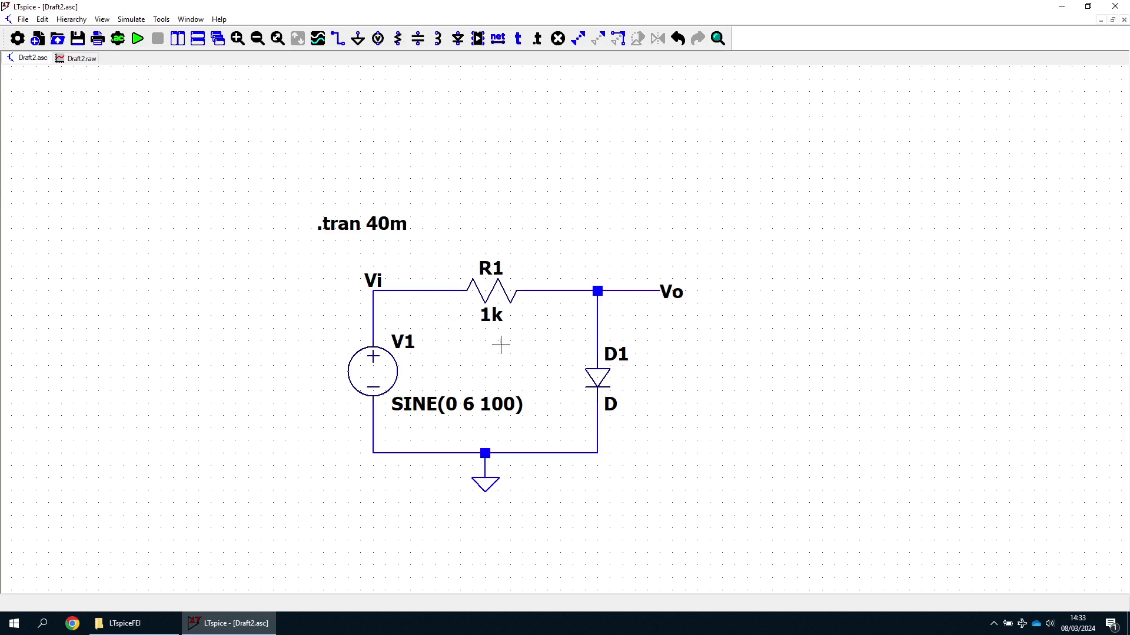
Assign the OnSemi 1N4148 silicon diode model to D1, sorting the diode list by part number to find it
{"action": "right_click", "coordinate": [595, 379]}
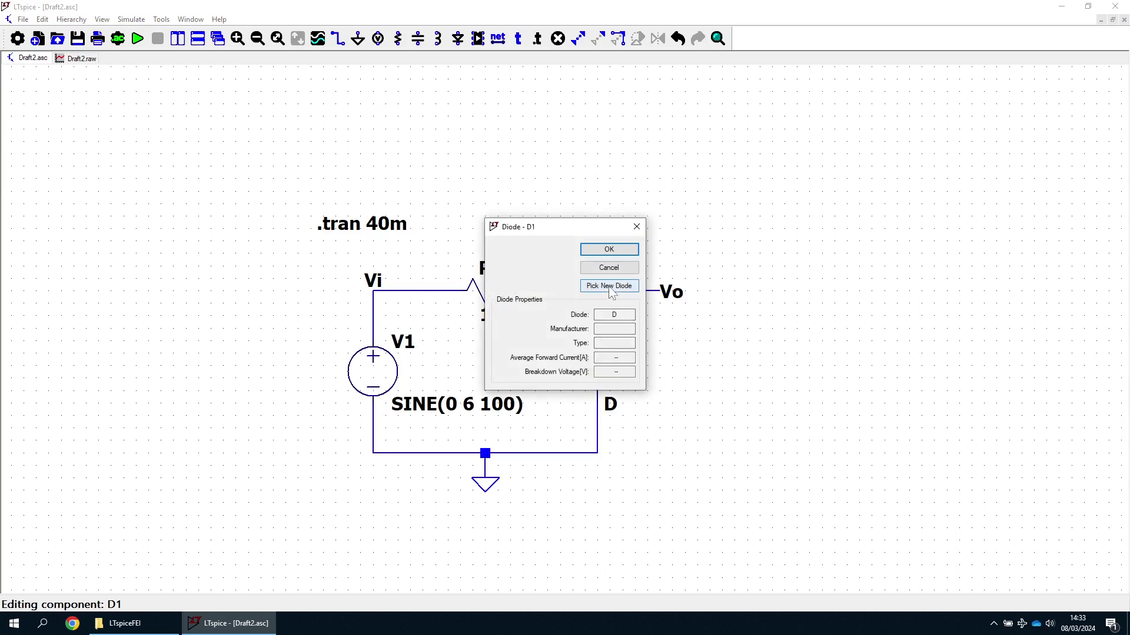
{"action": "left_click", "coordinate": [609, 286]}
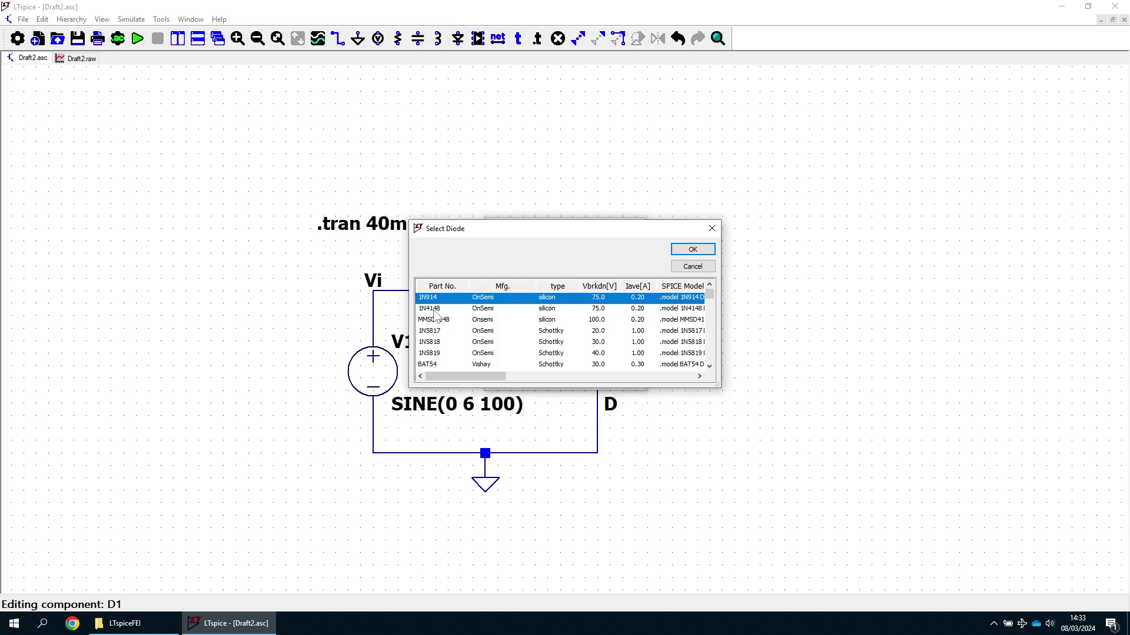
{"action": "left_click", "coordinate": [448, 287]}
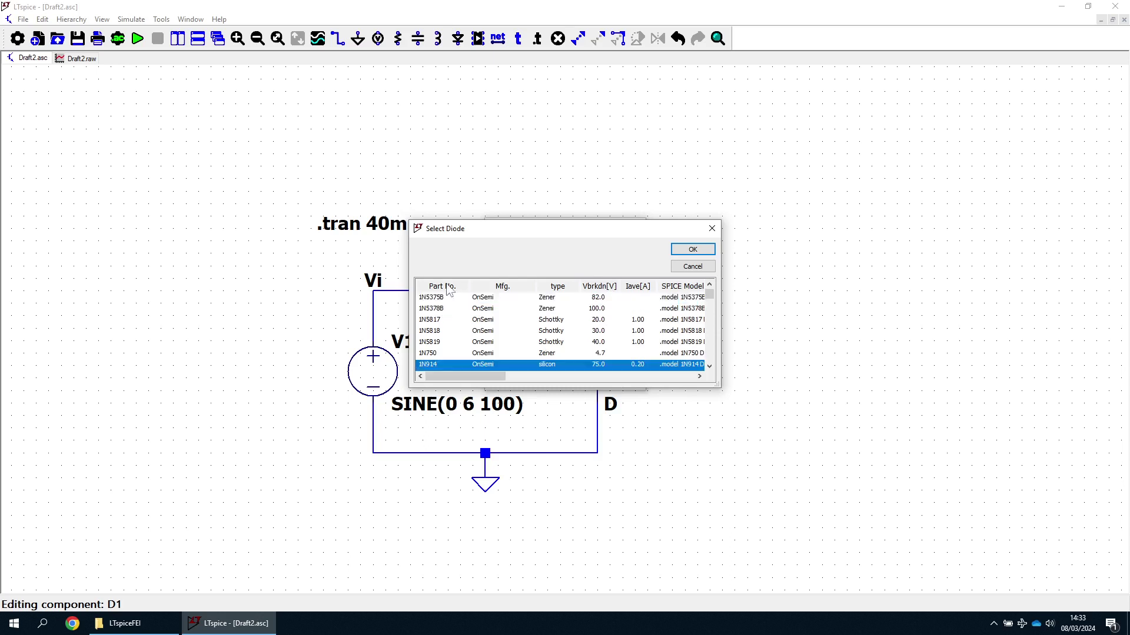
{"action": "left_click", "coordinate": [447, 289]}
{"action": "left_click", "coordinate": [438, 290]}
{"action": "scroll", "coordinate": [475, 347], "scroll_direction": "up", "scroll_amount": 2}
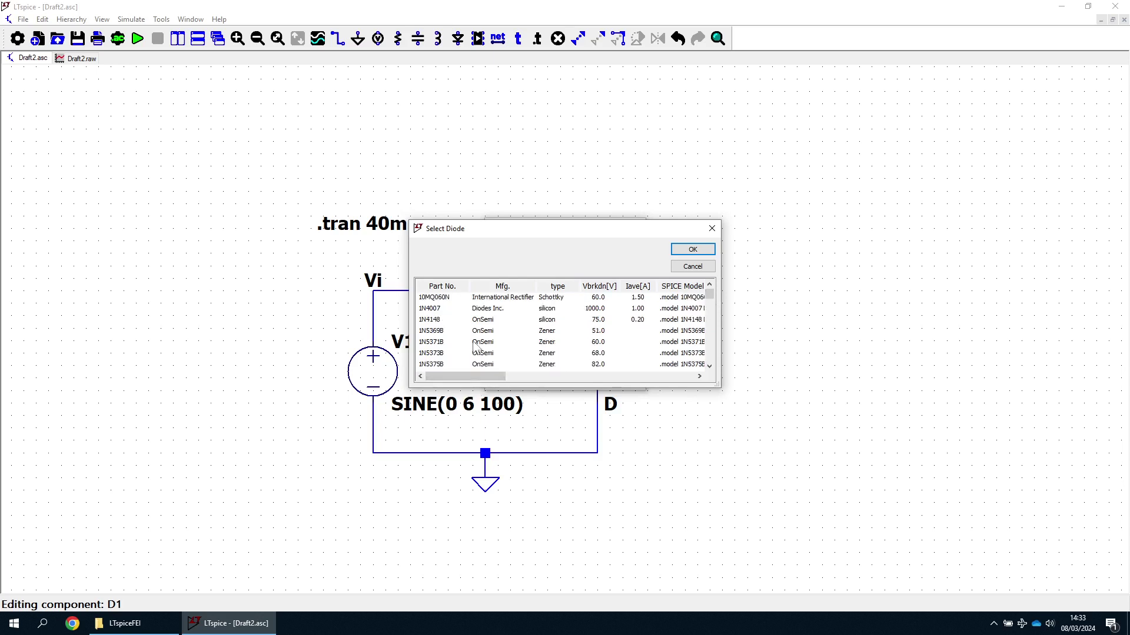
{"action": "left_click", "coordinate": [438, 321]}
{"action": "key", "text": "Return"}
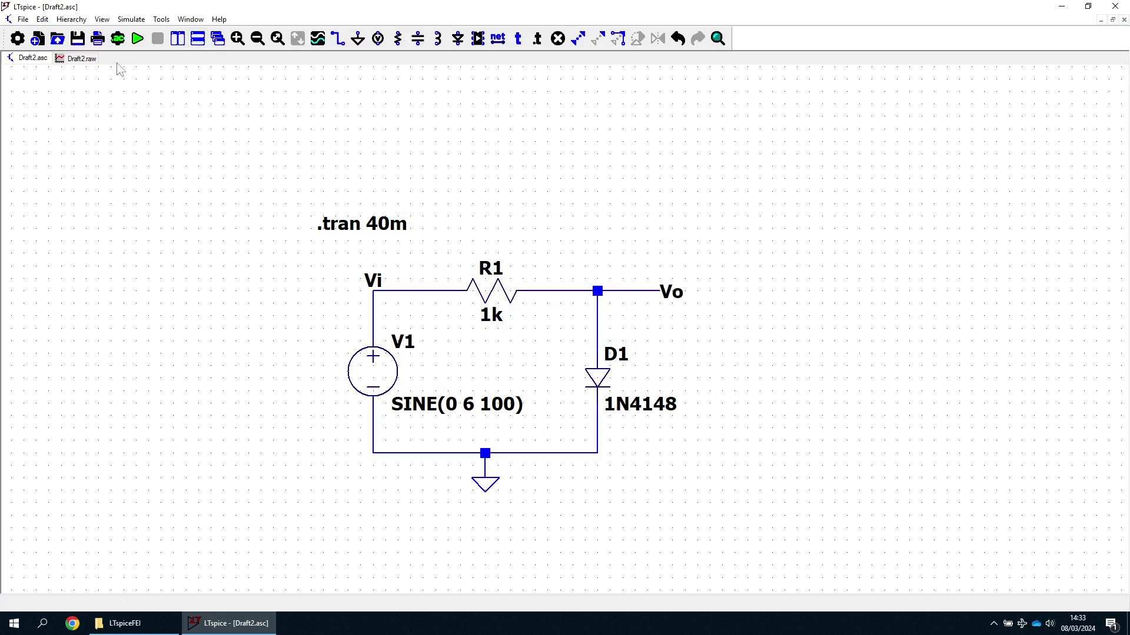
Rerun the simulation with the 1N4148 model to replot Vi and Vo, and go back to the schematic
{"action": "left_click", "coordinate": [79, 59]}
{"action": "left_click", "coordinate": [138, 39]}
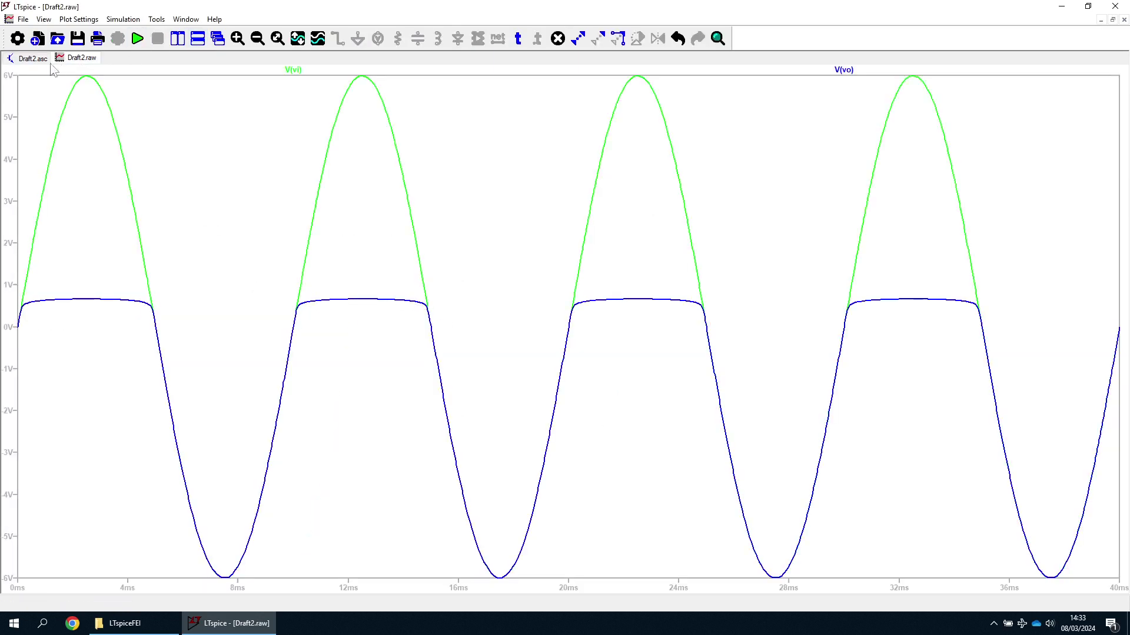
{"action": "left_click", "coordinate": [33, 58]}
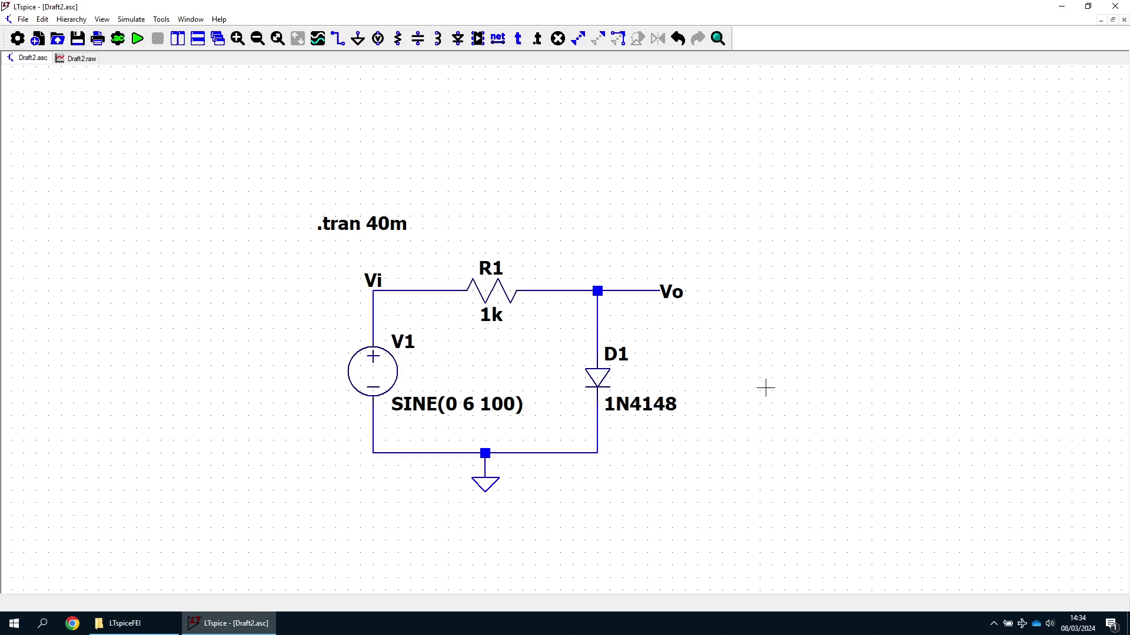
Delete diode D1 and the entire rest of the circuit to leave an empty schematic
{"action": "key", "text": "Delete"}
{"action": "left_click", "coordinate": [598, 379]}
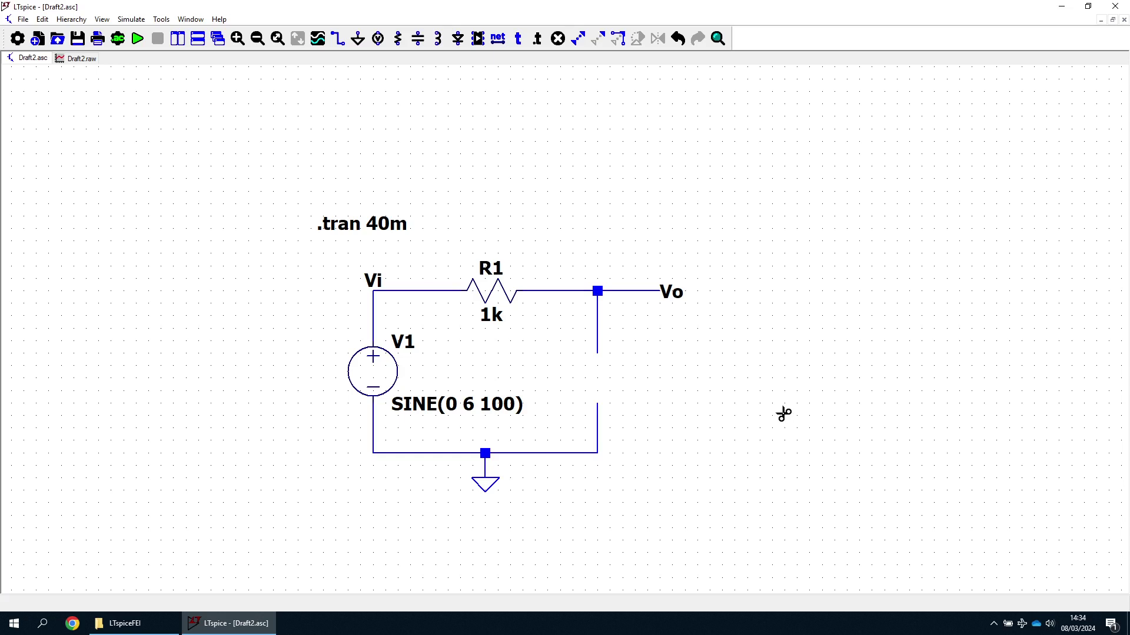
{"action": "left_click_drag", "start_coordinate": [69, 150], "coordinate": [272, 170]}
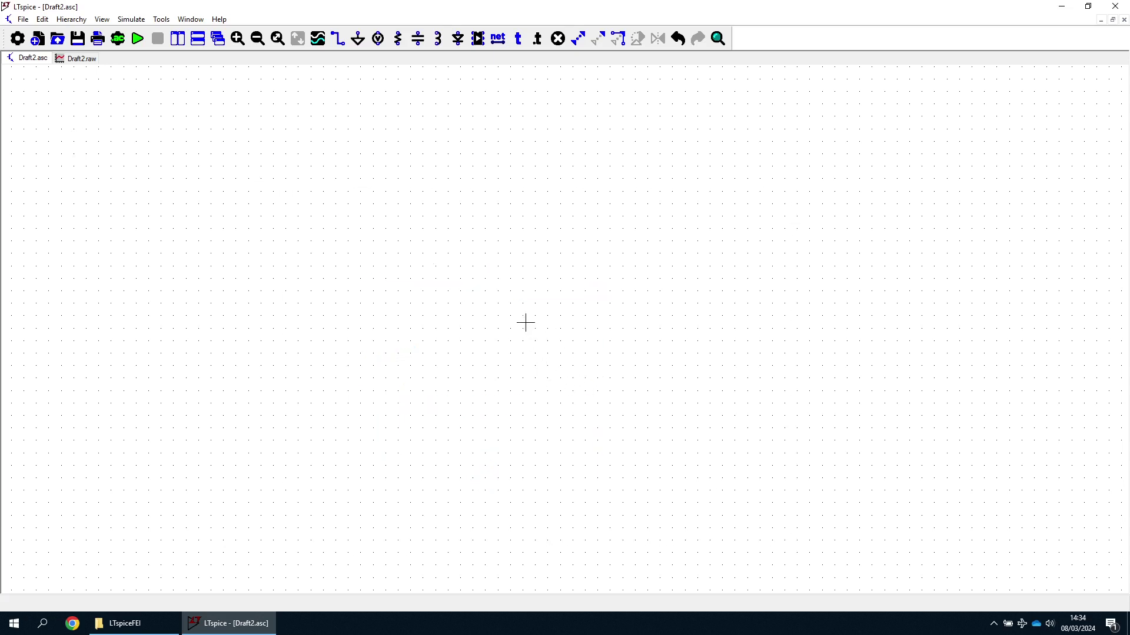
Place a horizontal resistor and, below its right end, one diode pointing down
{"action": "key", "text": "r"}
{"action": "key", "text": "ctrl+r"}
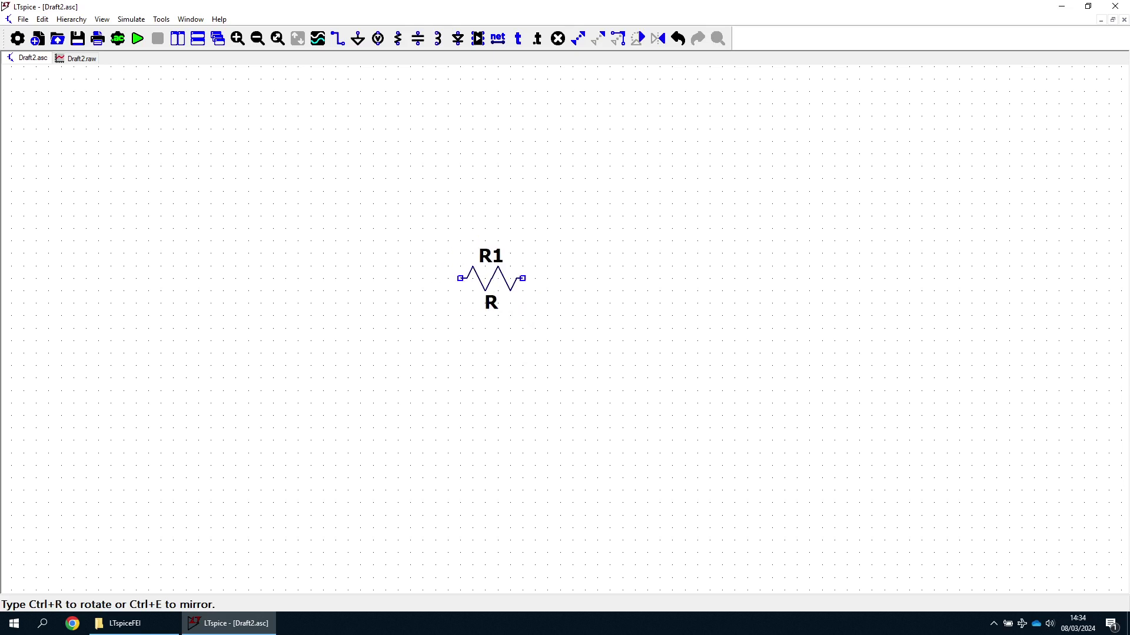
{"action": "left_click", "coordinate": [453, 316]}
{"action": "key", "text": "Escape"}
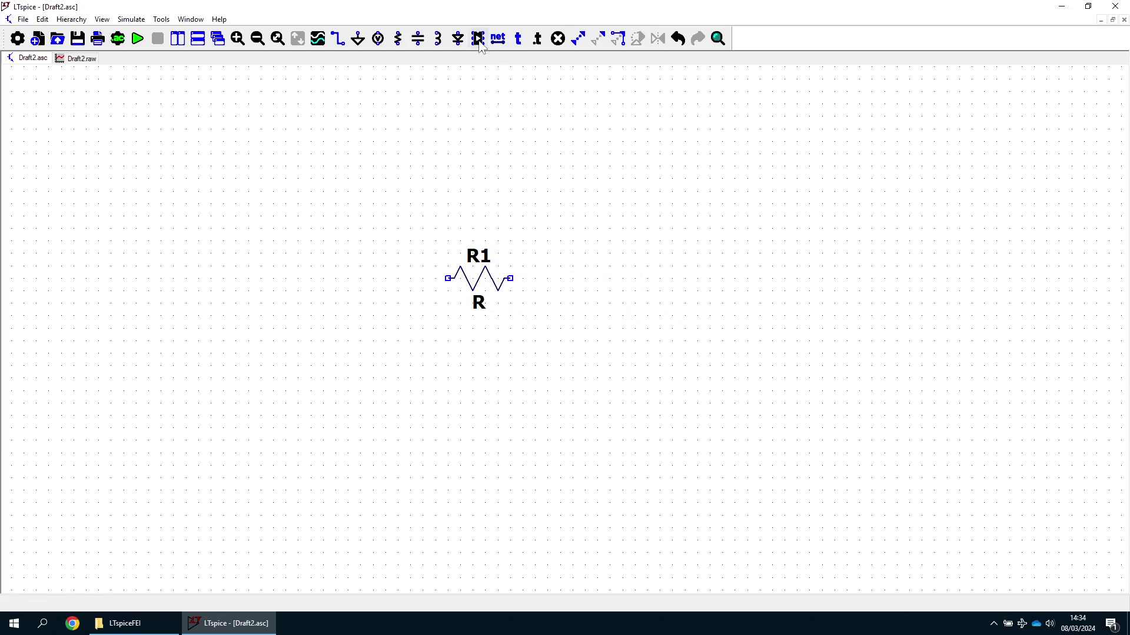
{"action": "left_click", "coordinate": [459, 39]}
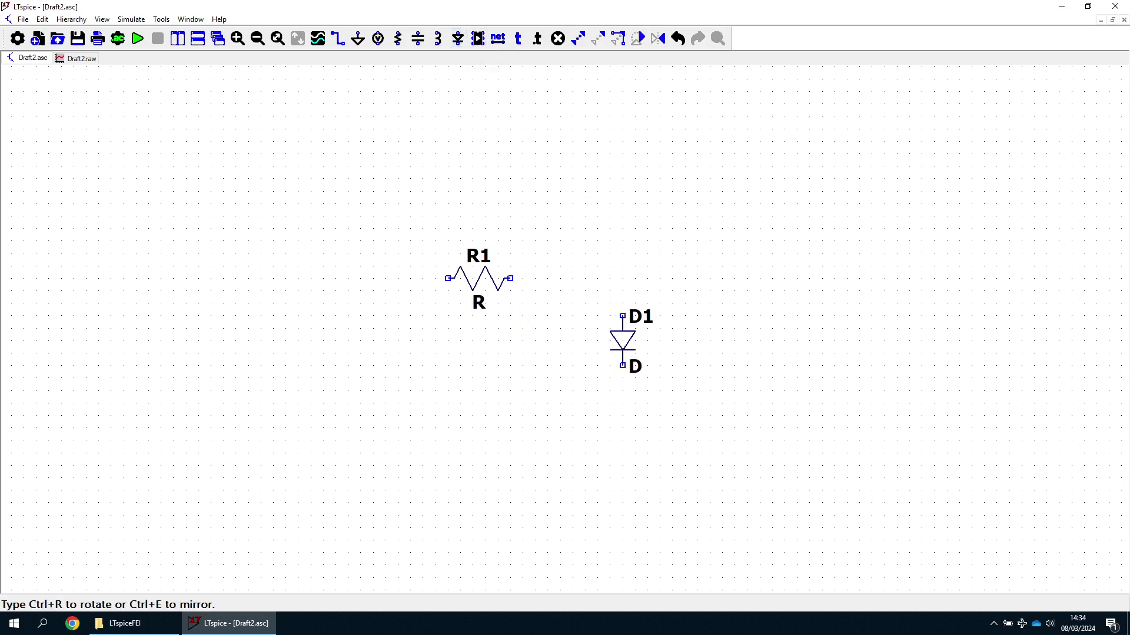
{"action": "left_click", "coordinate": [609, 340]}
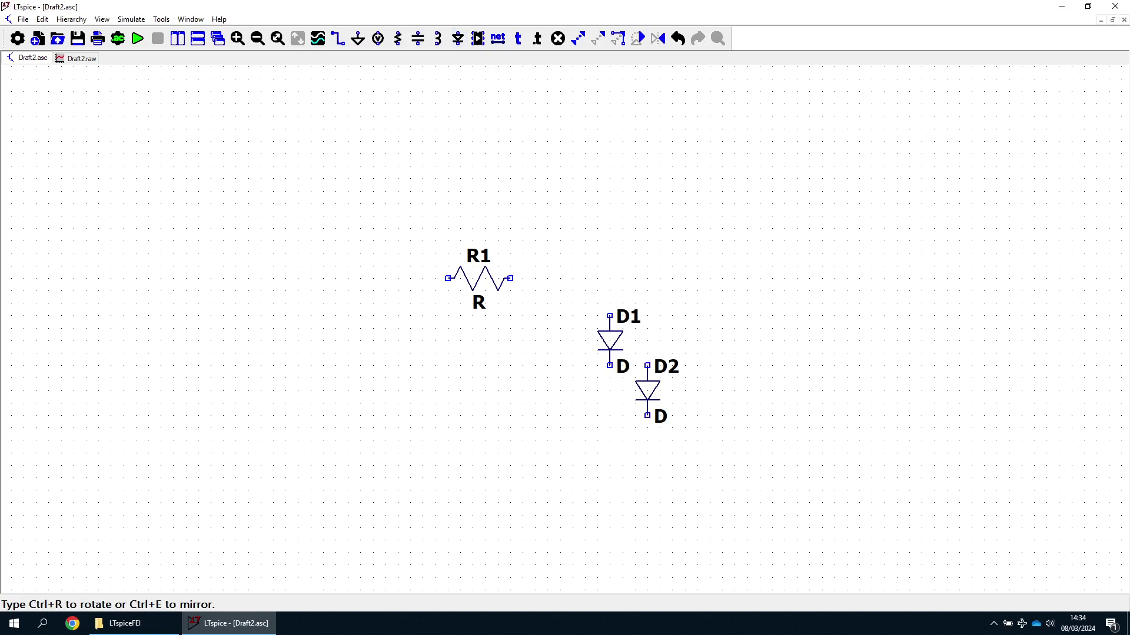
{"action": "key", "text": "Escape"}
Assign the Rohm TFZV6_8B Zener model with 6.8 V breakdown to D1, sorting the diode list by type to find it
{"action": "right_click", "coordinate": [609, 339]}
{"action": "left_click", "coordinate": [607, 285]}
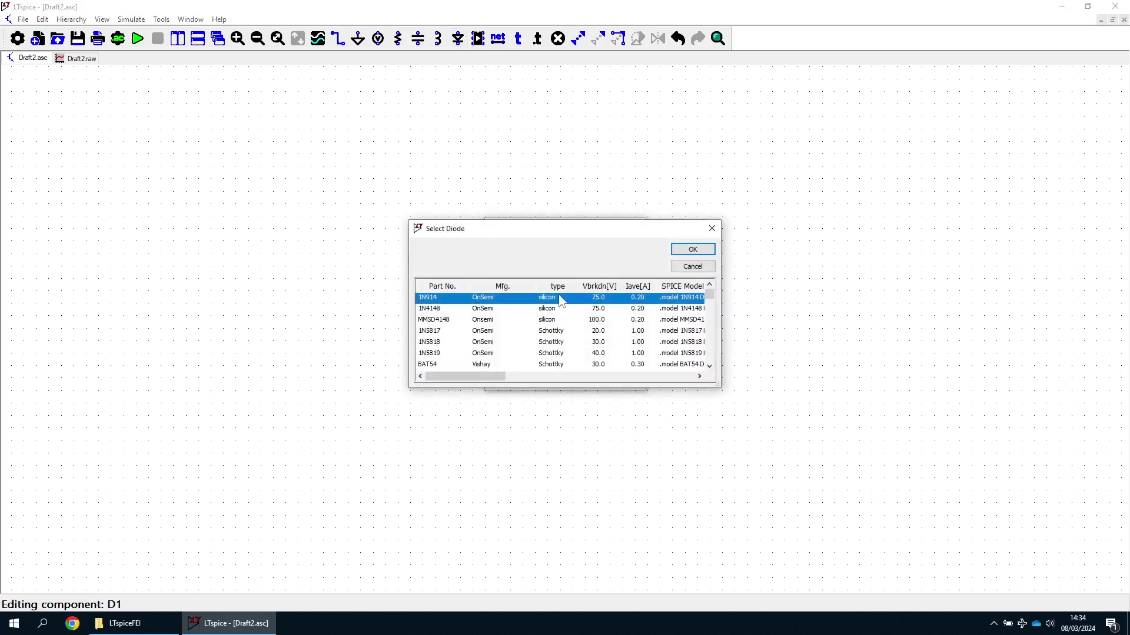
{"action": "left_click", "coordinate": [561, 289]}
{"action": "left_click_drag", "start_coordinate": [709, 350], "coordinate": [717, 374]}
{"action": "scroll", "coordinate": [606, 357], "scroll_direction": "up", "scroll_amount": 3}
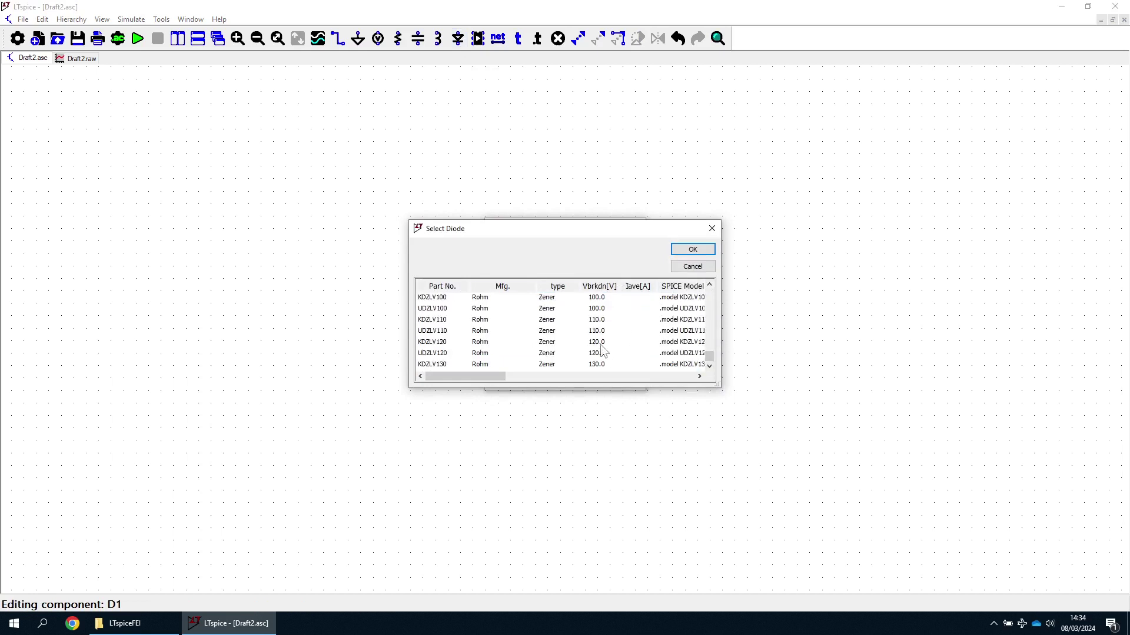
{"action": "scroll", "coordinate": [600, 327], "scroll_direction": "up", "scroll_amount": 10}
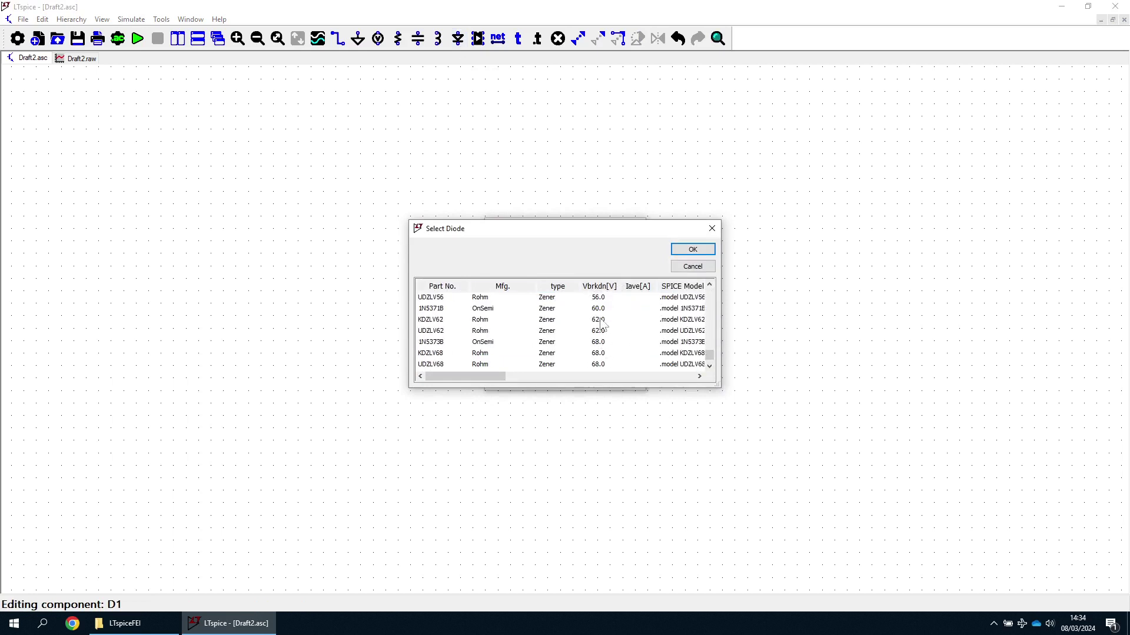
{"action": "scroll", "coordinate": [602, 331], "scroll_direction": "up", "scroll_amount": 10}
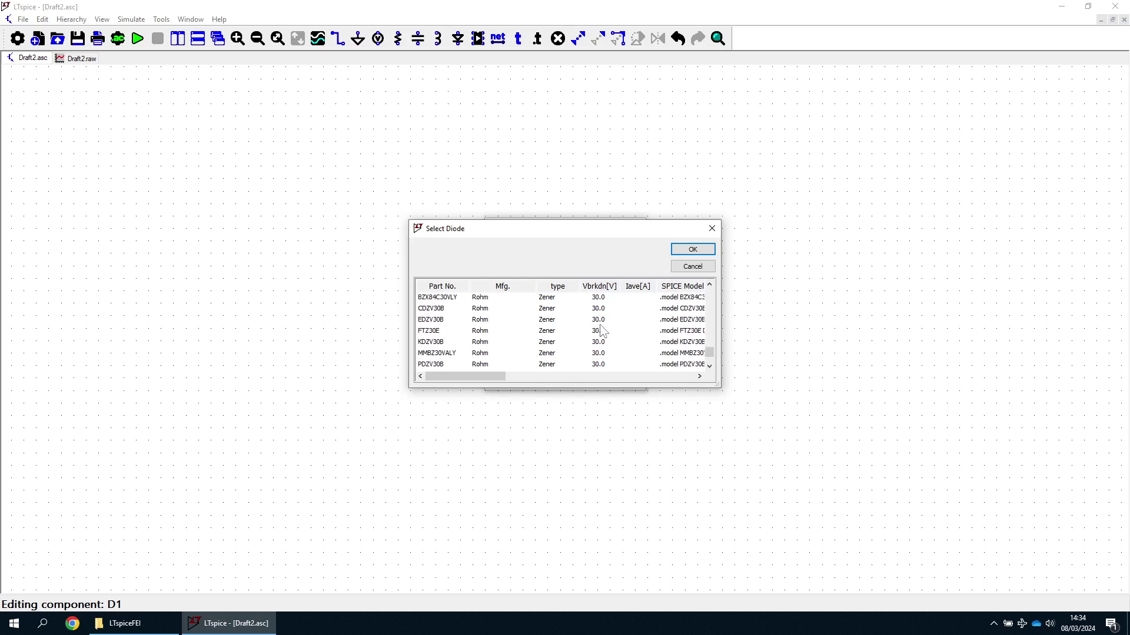
{"action": "scroll", "coordinate": [603, 330], "scroll_direction": "up", "scroll_amount": 10}
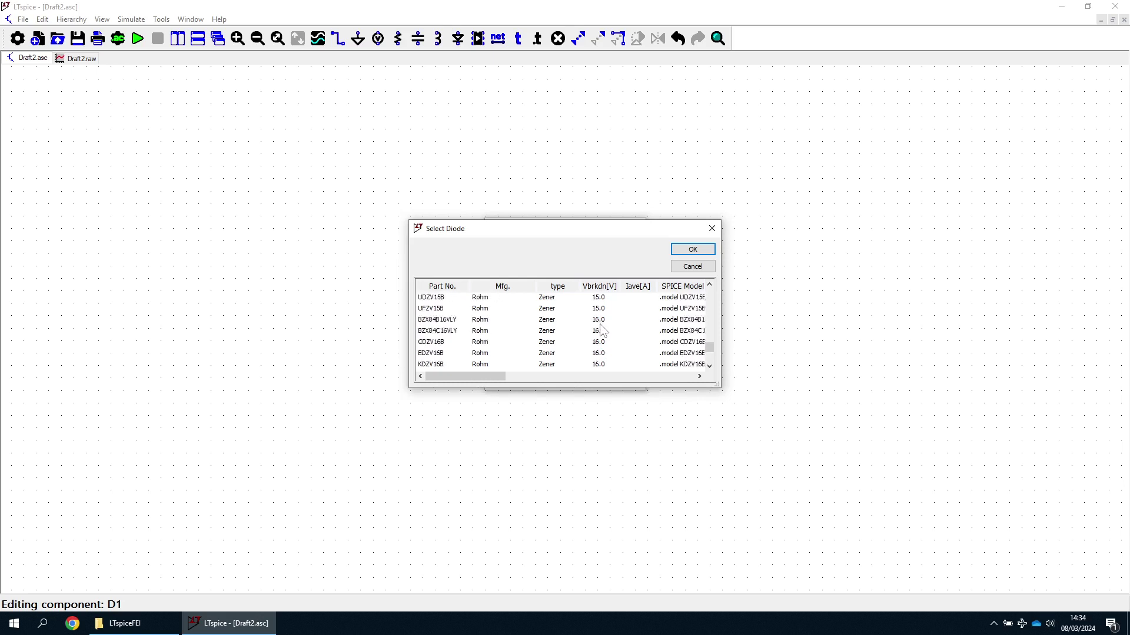
{"action": "scroll", "coordinate": [606, 330], "scroll_direction": "up", "scroll_amount": 10}
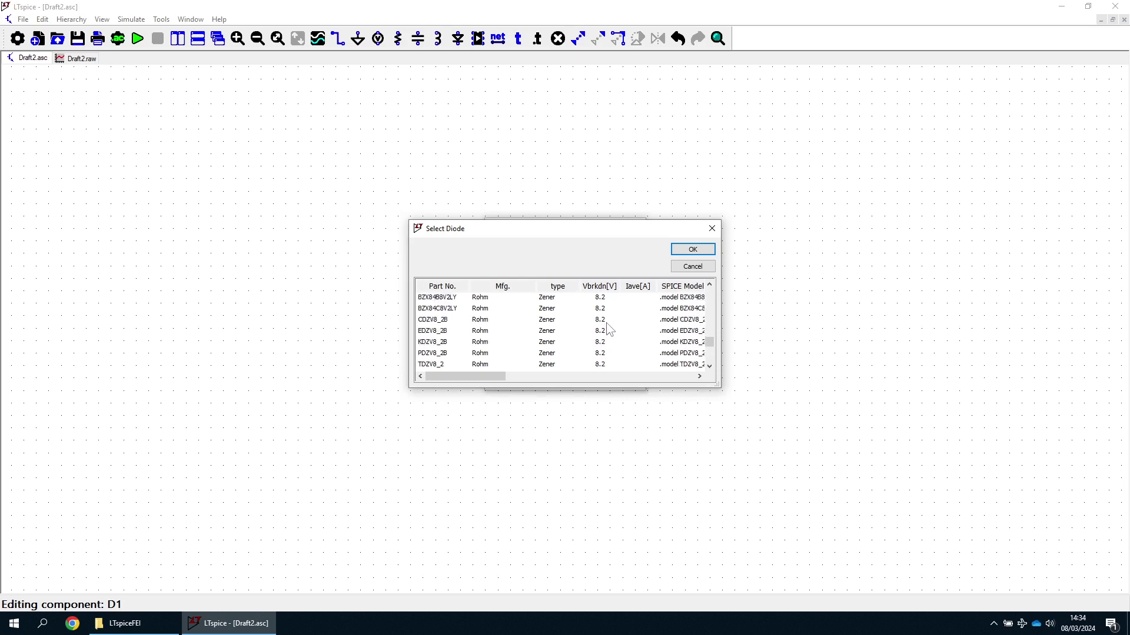
{"action": "scroll", "coordinate": [616, 326], "scroll_direction": "up", "scroll_amount": 3}
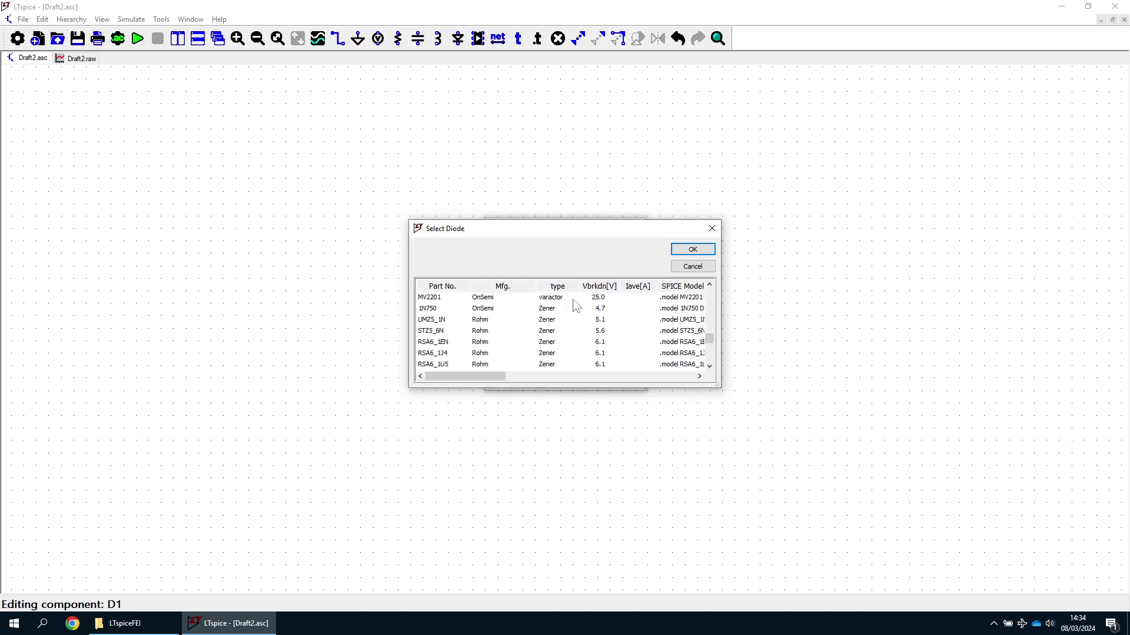
{"action": "scroll", "coordinate": [619, 343], "scroll_direction": "down", "scroll_amount": 12}
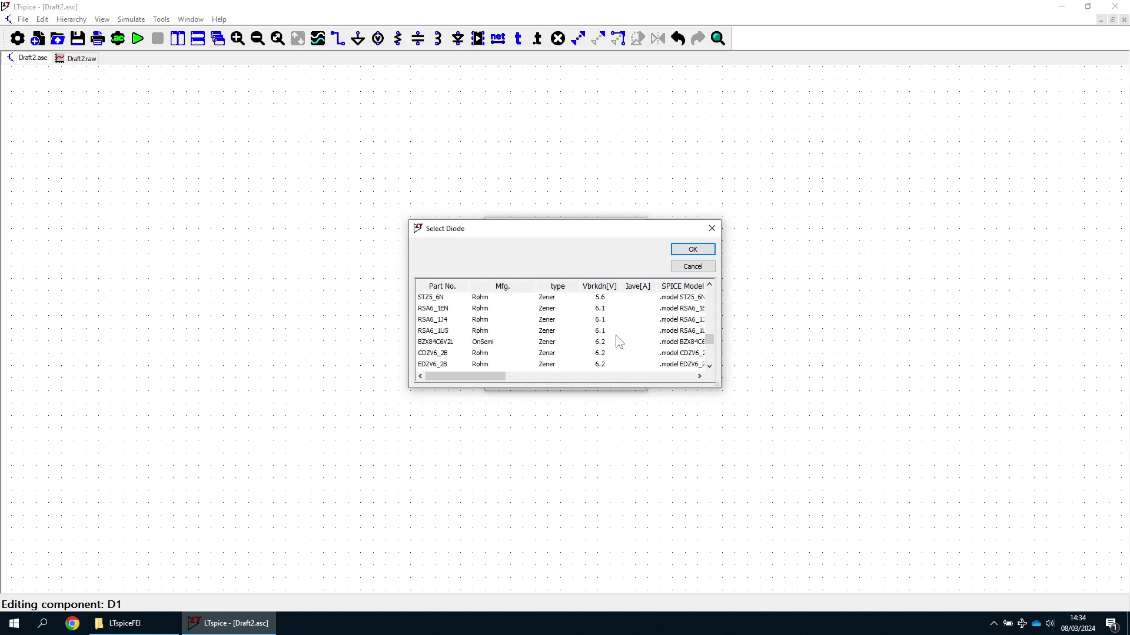
{"action": "scroll", "coordinate": [619, 342], "scroll_direction": "down", "scroll_amount": 1}
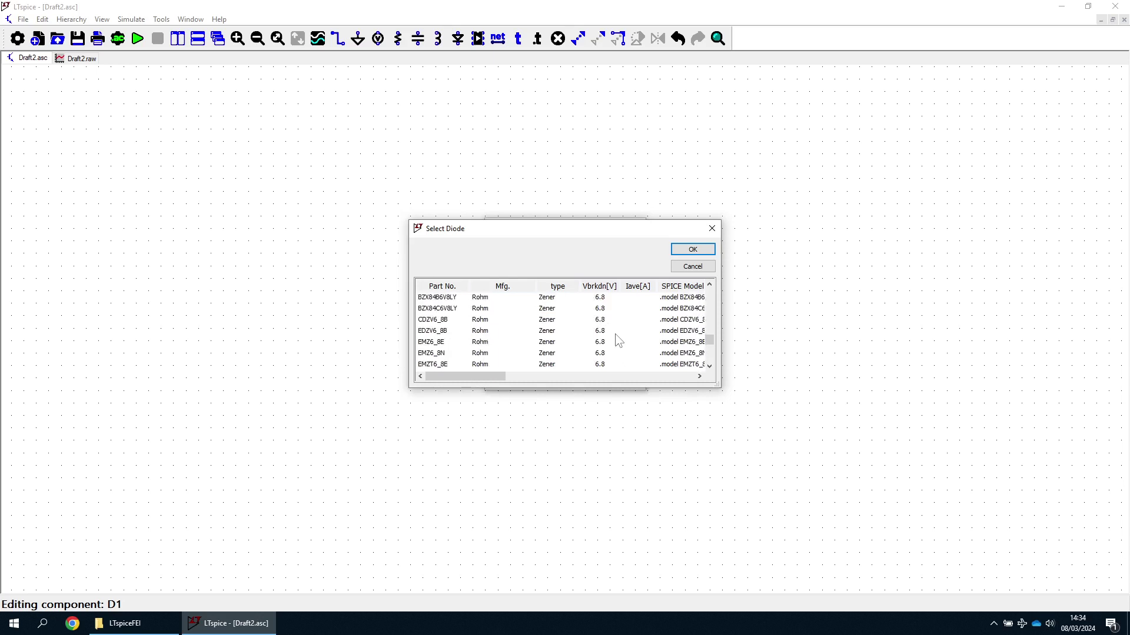
{"action": "scroll", "coordinate": [615, 344], "scroll_direction": "down", "scroll_amount": 2}
{"action": "scroll", "coordinate": [633, 343], "scroll_direction": "down", "scroll_amount": 4}
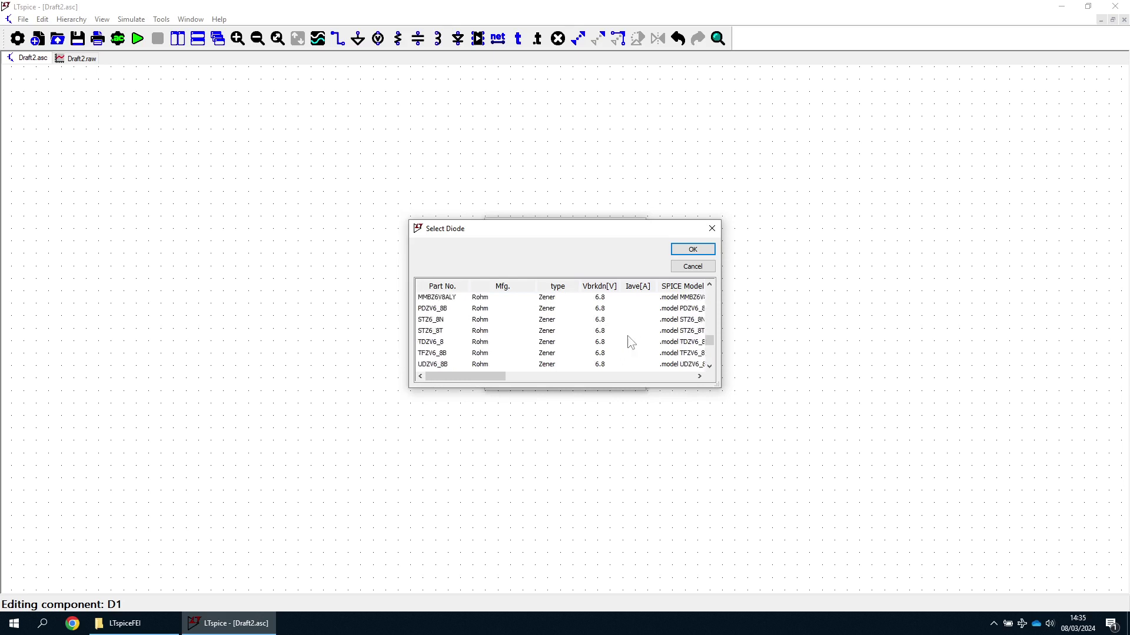
{"action": "scroll", "coordinate": [626, 344], "scroll_direction": "up", "scroll_amount": 1}
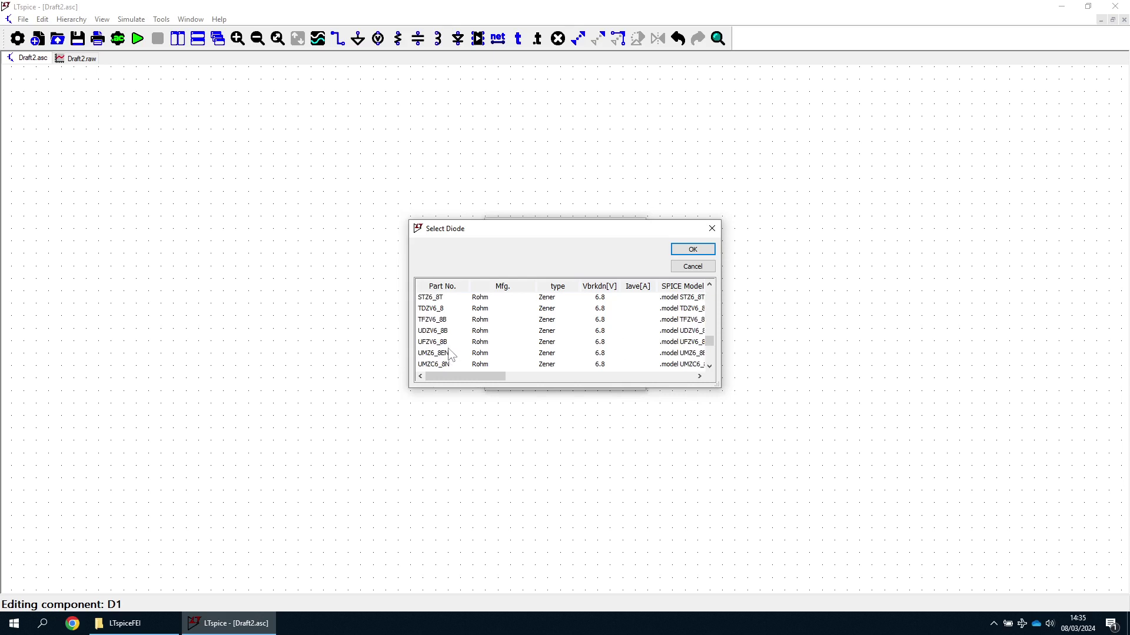
{"action": "left_click", "coordinate": [433, 321]}
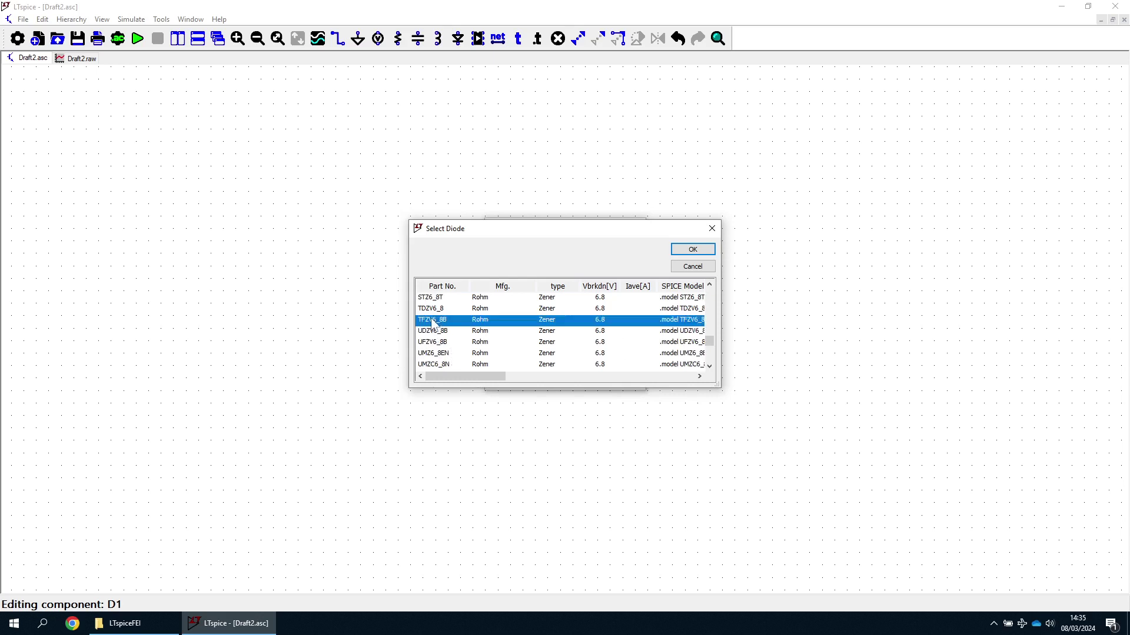
{"action": "left_click", "coordinate": [692, 250]}
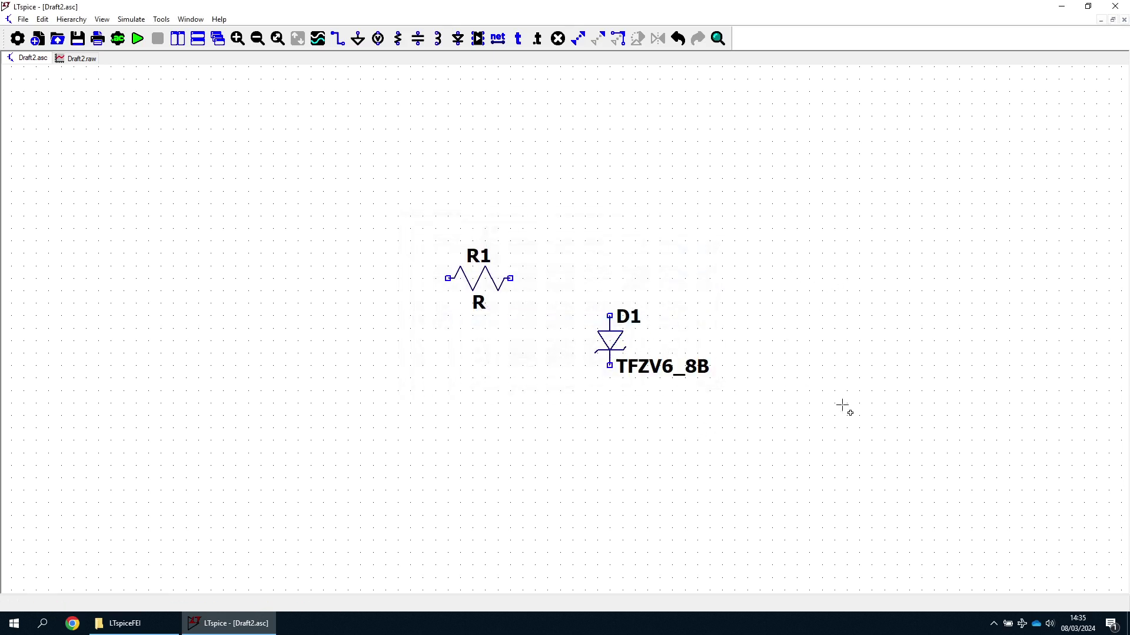
Duplicate Zener diode D1, rotate the copy 180 degrees and place it directly below so it points up
{"action": "left_click", "coordinate": [607, 343]}
{"action": "key", "text": "ctrl+r"}
{"action": "key", "text": "ctrl+r"}
{"action": "left_click", "coordinate": [619, 416]}
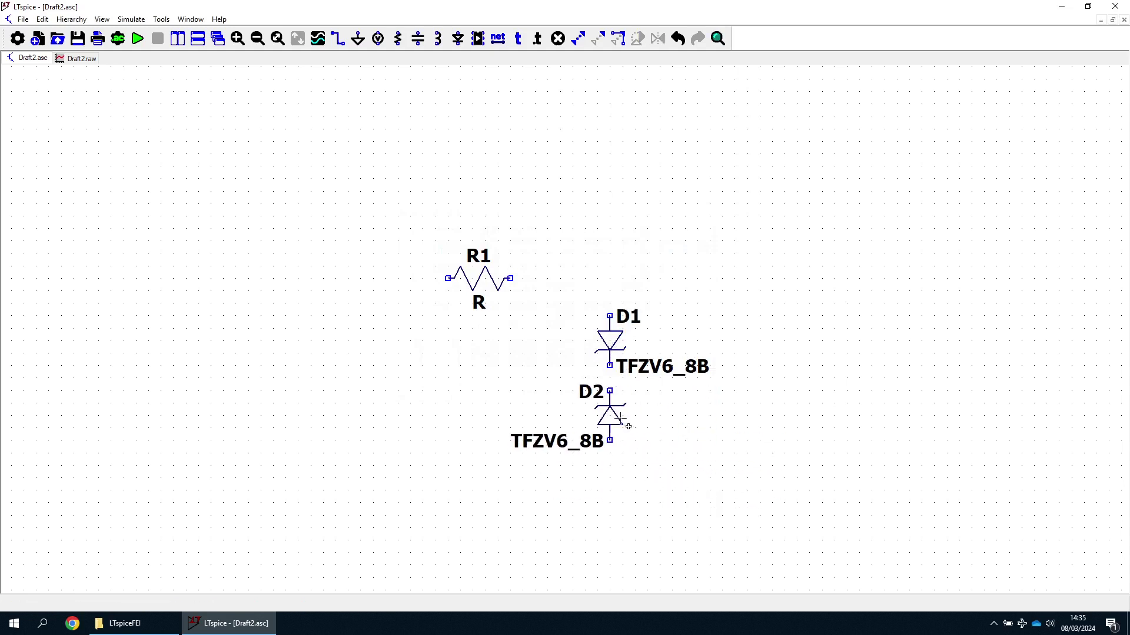
Wire the two Zener diodes in series, connect D1 to the right end of R1 and add an input lead left of R1
{"action": "key", "text": "F3"}
{"action": "left_click", "coordinate": [610, 365]}
{"action": "left_click", "coordinate": [609, 391]}
{"action": "left_click", "coordinate": [609, 316]}
{"action": "left_click", "coordinate": [510, 278]}
{"action": "left_click", "coordinate": [447, 278]}
{"action": "left_click", "coordinate": [385, 278]}
{"action": "key", "text": "Escape"}
Draw a horizontal output wire to the right from the corner between R1 and D1
{"action": "key", "text": "F3"}
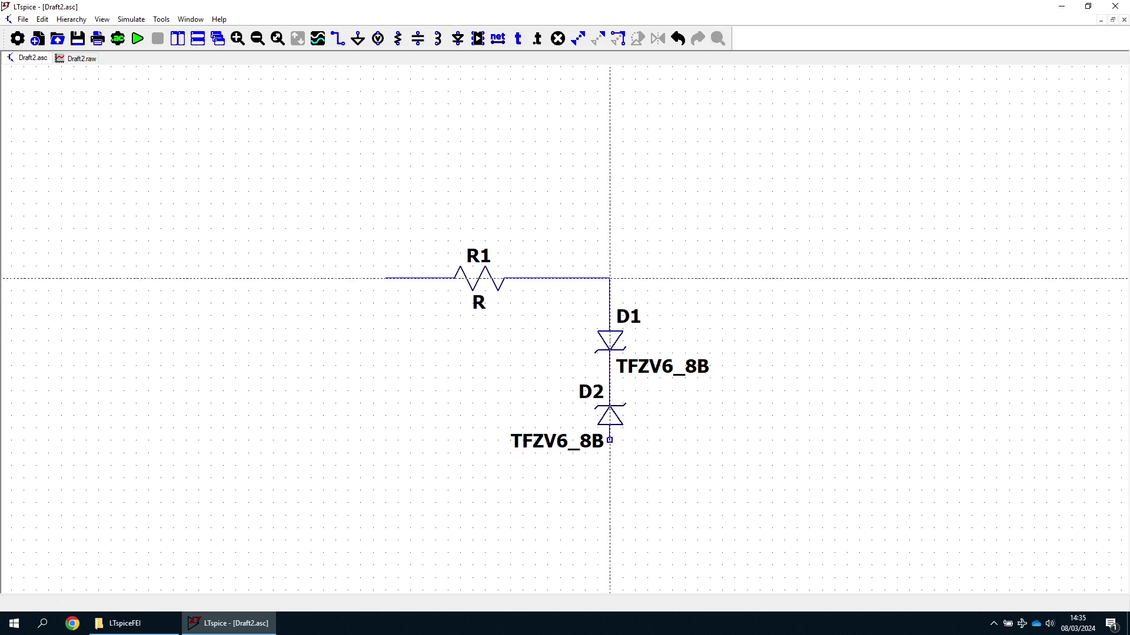
{"action": "left_click", "coordinate": [610, 278]}
{"action": "left_click", "coordinate": [723, 278]}
{"action": "key", "text": "Escape"}
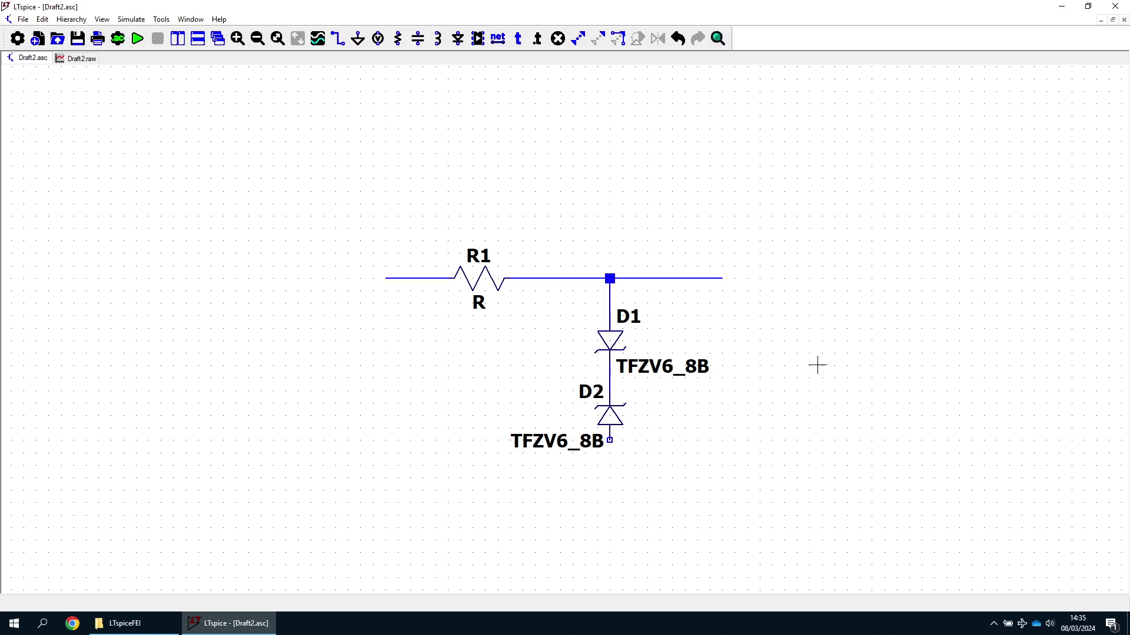
Place a ground symbol below D2 and wire the lower end of D2 to it
{"action": "key", "text": "g"}
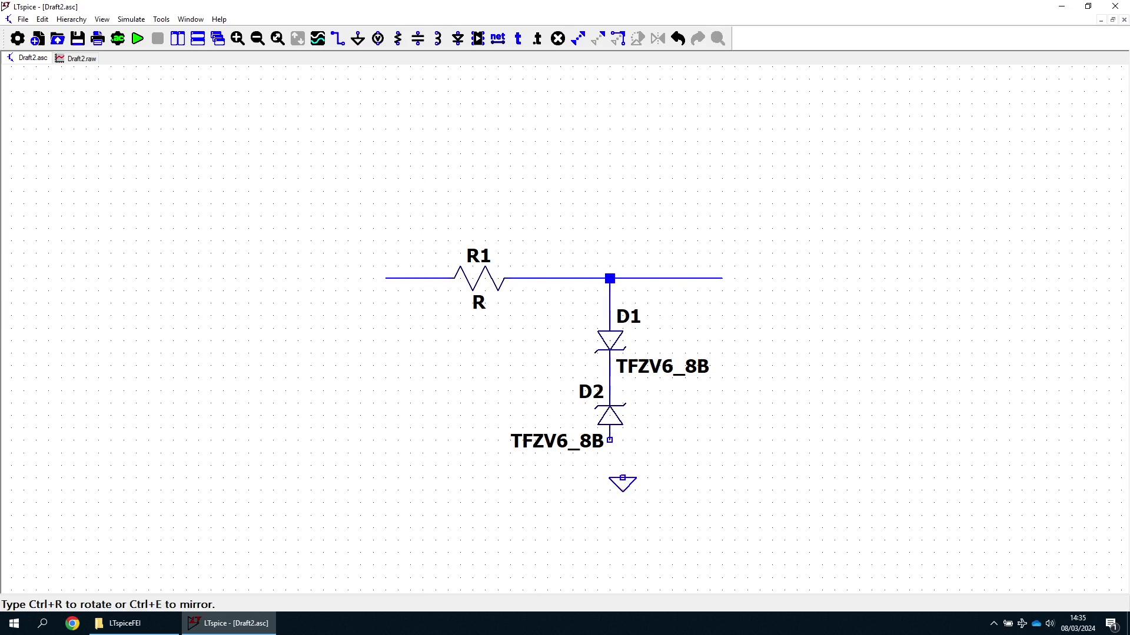
{"action": "left_click", "coordinate": [610, 471]}
{"action": "key", "text": "Escape"}
{"action": "key", "text": "F3"}
{"action": "left_click", "coordinate": [609, 441]}
{"action": "left_click", "coordinate": [610, 465]}
{"action": "key", "text": "Escape"}
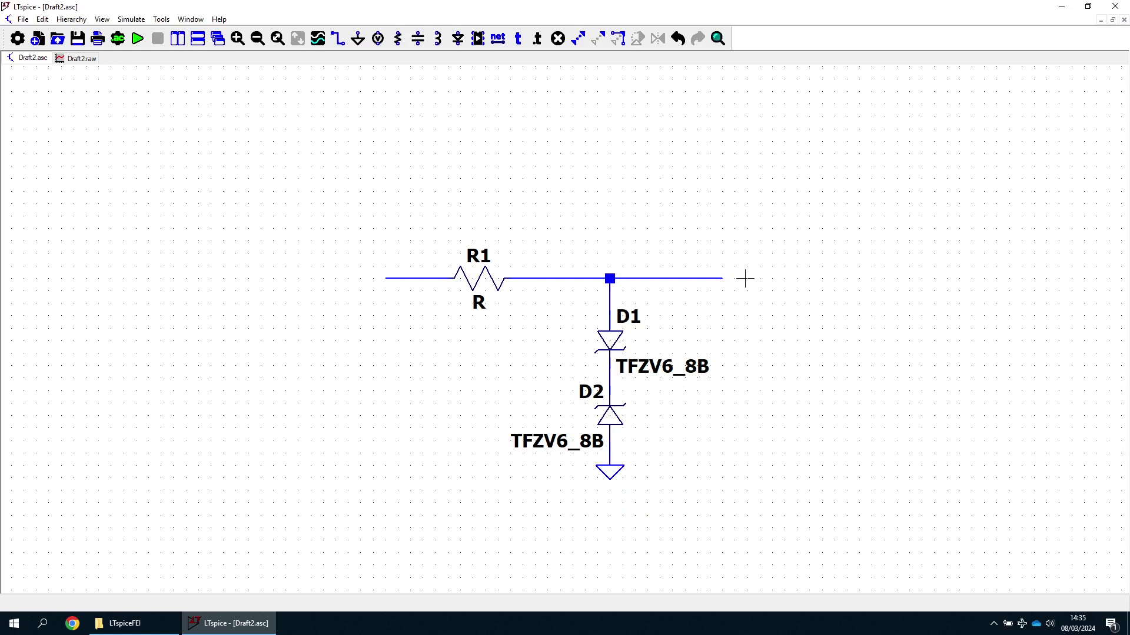
{"action": "right_click", "coordinate": [713, 277]}
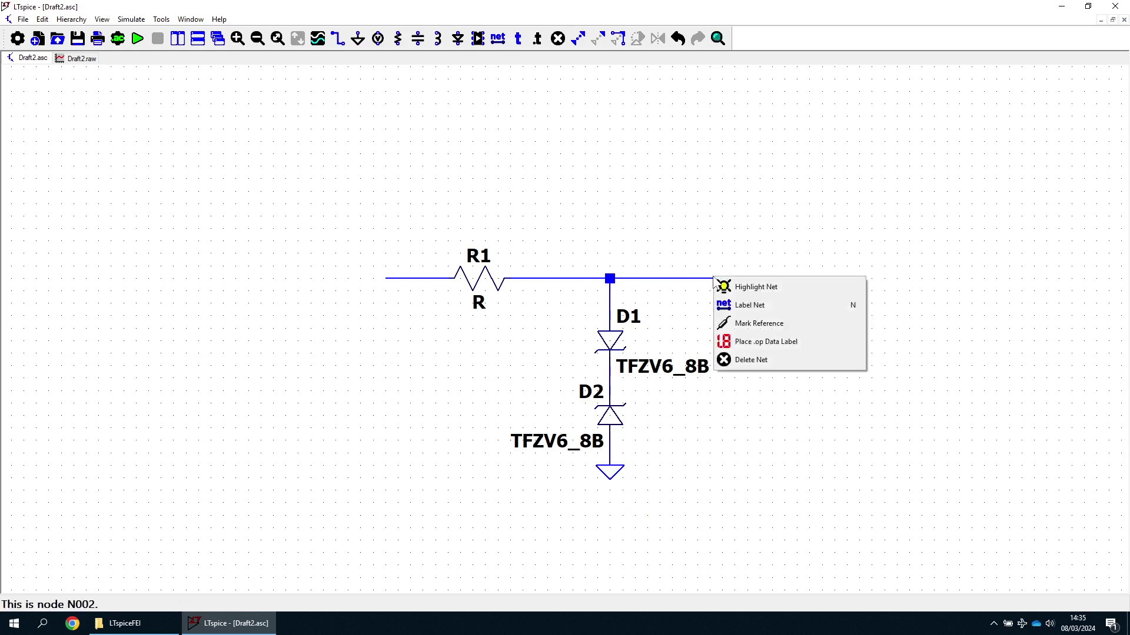
{"action": "left_click", "coordinate": [732, 303]}
{"action": "type", "text": "Vo"}
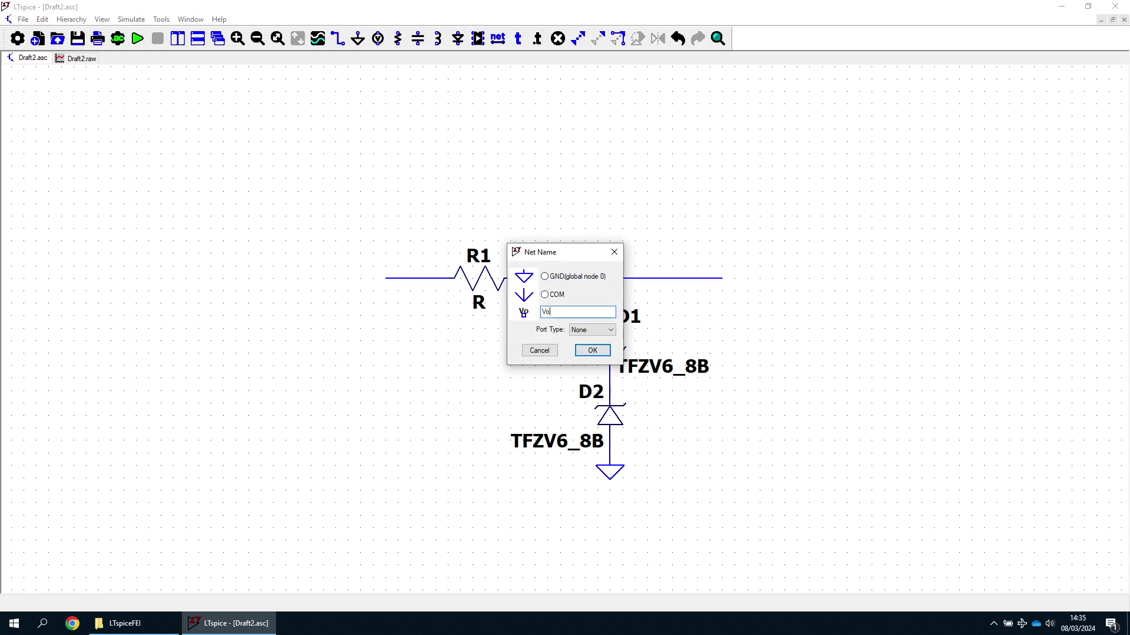
{"action": "left_click", "coordinate": [593, 350]}
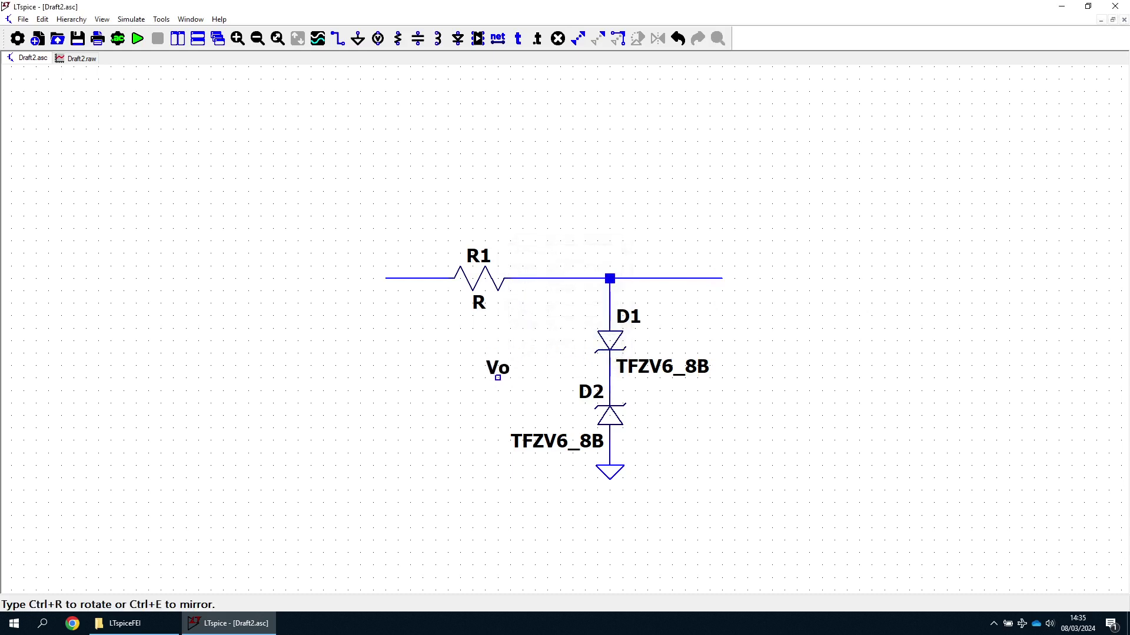
Place a voltage source below the input lead of R1 and wire it between that lead and the ground node under D2
{"action": "key", "text": "v"}
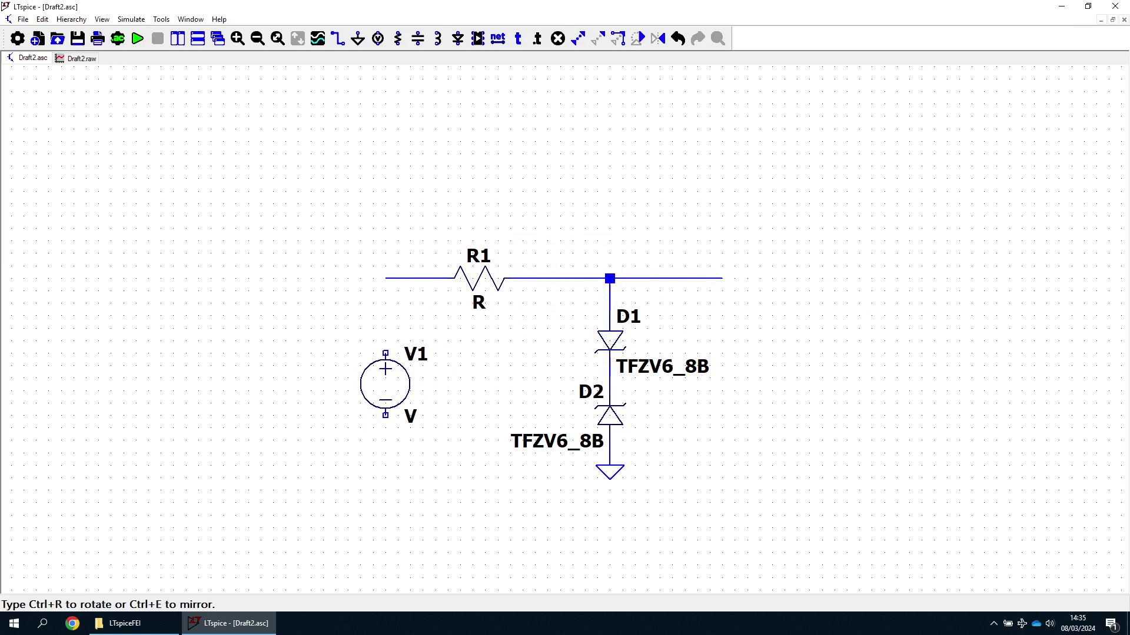
{"action": "left_click", "coordinate": [385, 366]}
{"action": "key", "text": "F3"}
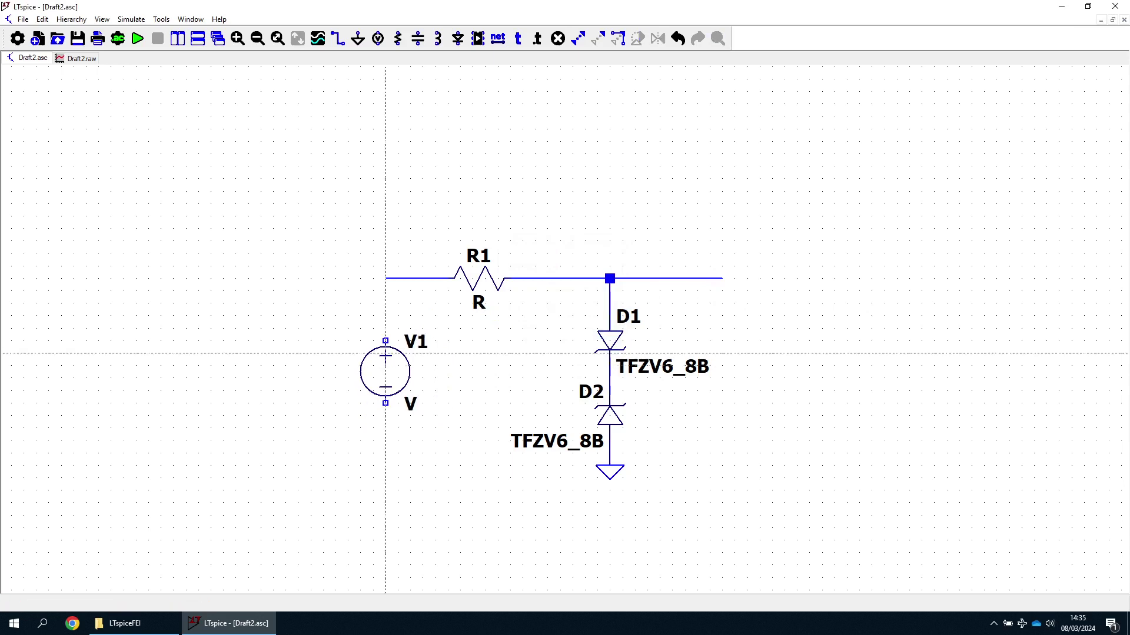
{"action": "left_click", "coordinate": [385, 340]}
{"action": "left_click", "coordinate": [376, 278]}
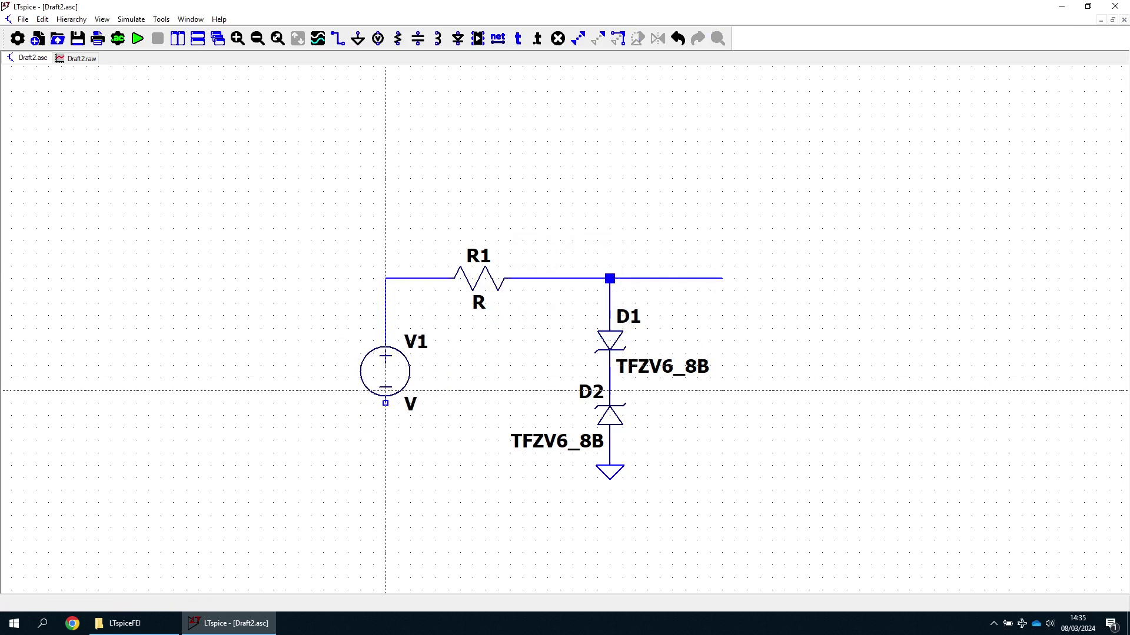
{"action": "left_click", "coordinate": [377, 402]}
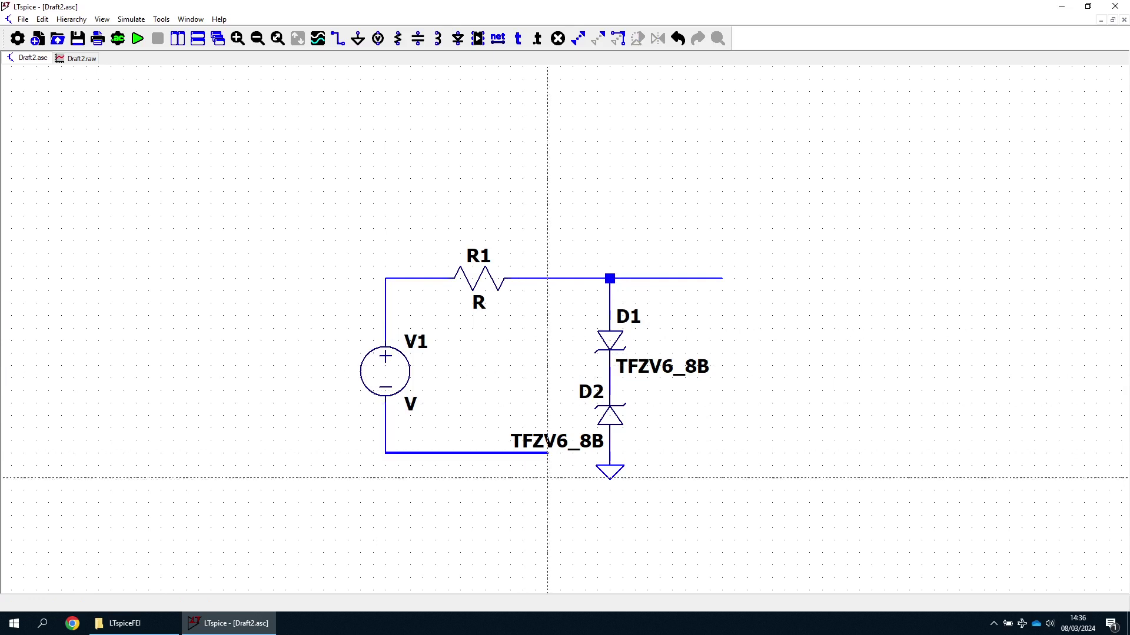
{"action": "left_click", "coordinate": [609, 453]}
{"action": "key", "text": "Escape"}
{"action": "key", "text": "F3"}
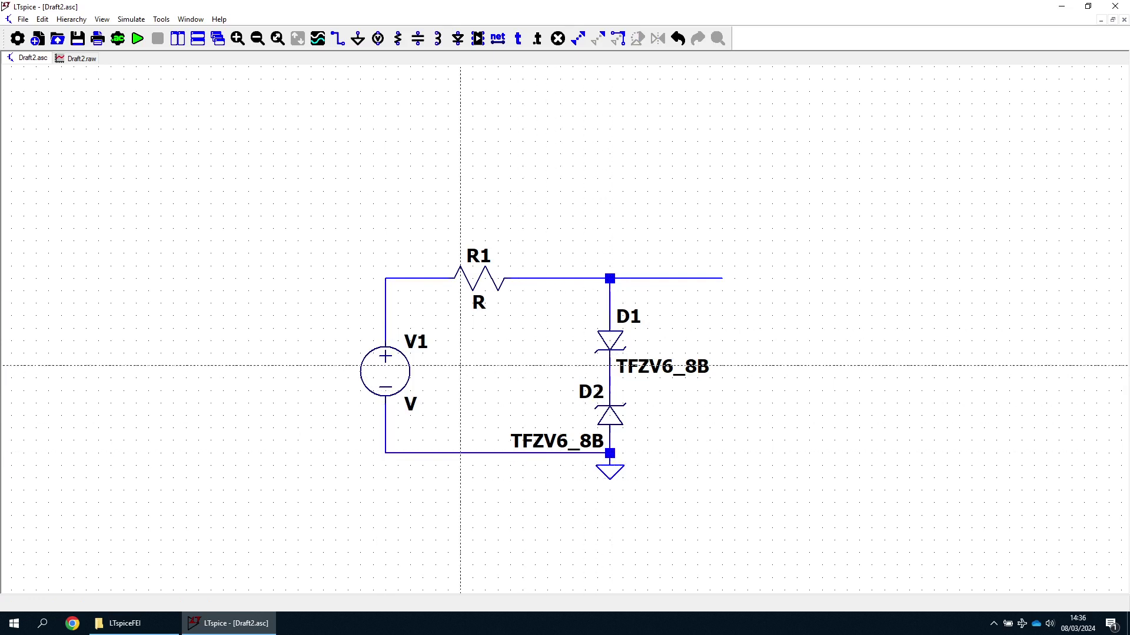
Configure V1 as a sine source with an amplitude of 12 V and a frequency of 100 Hz
{"action": "right_click", "coordinate": [378, 374]}
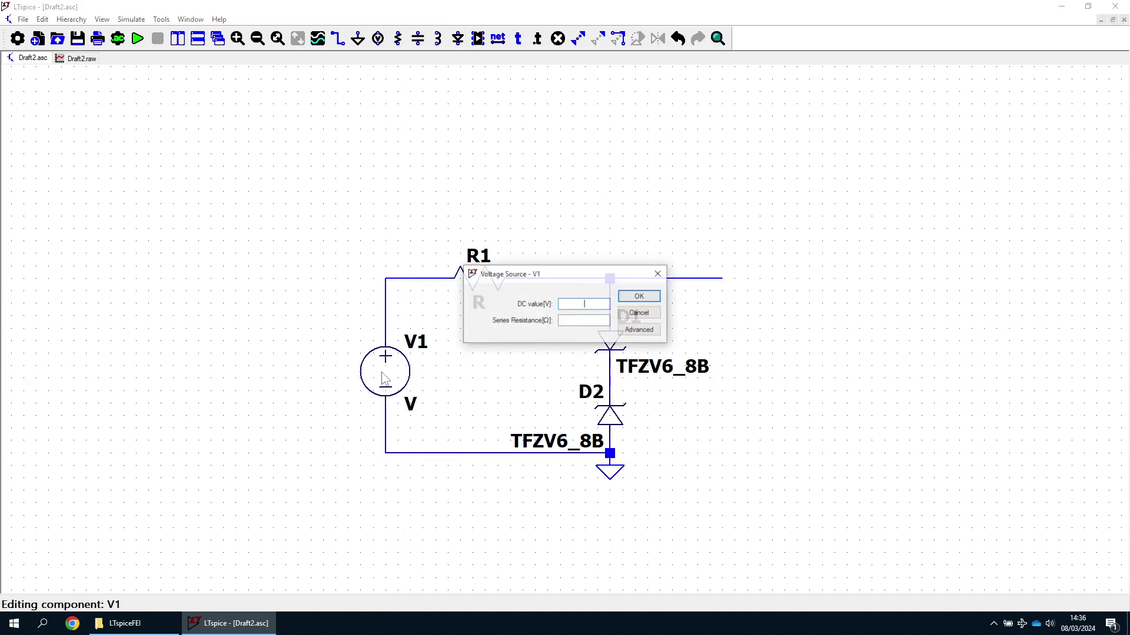
{"action": "left_click", "coordinate": [641, 330]}
{"action": "left_click", "coordinate": [415, 229]}
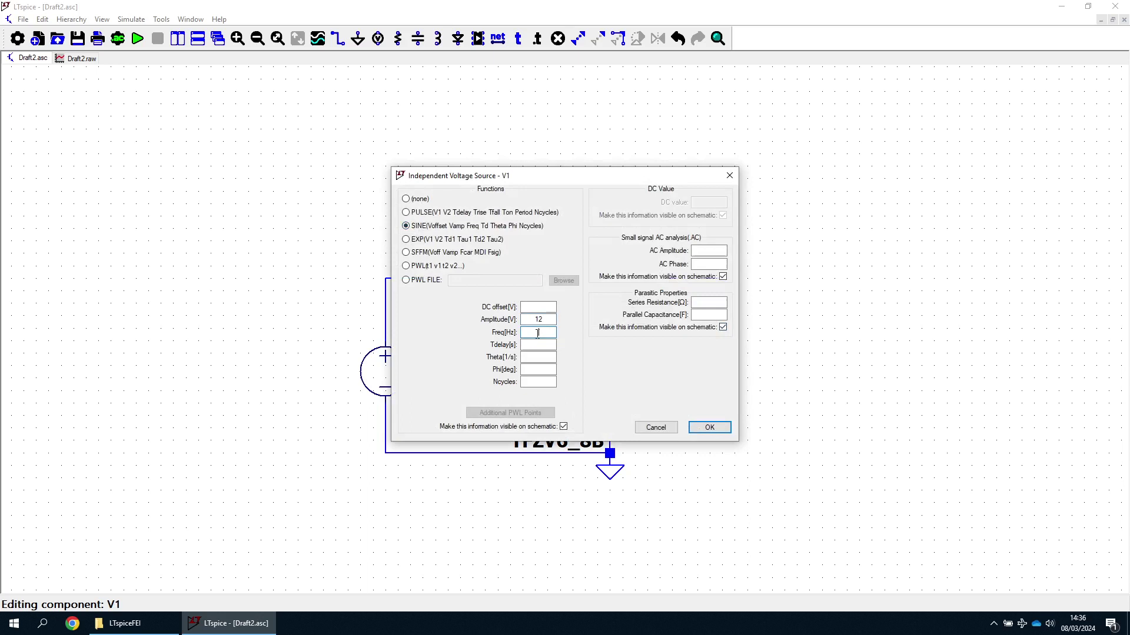
{"action": "left_click", "coordinate": [709, 427]}
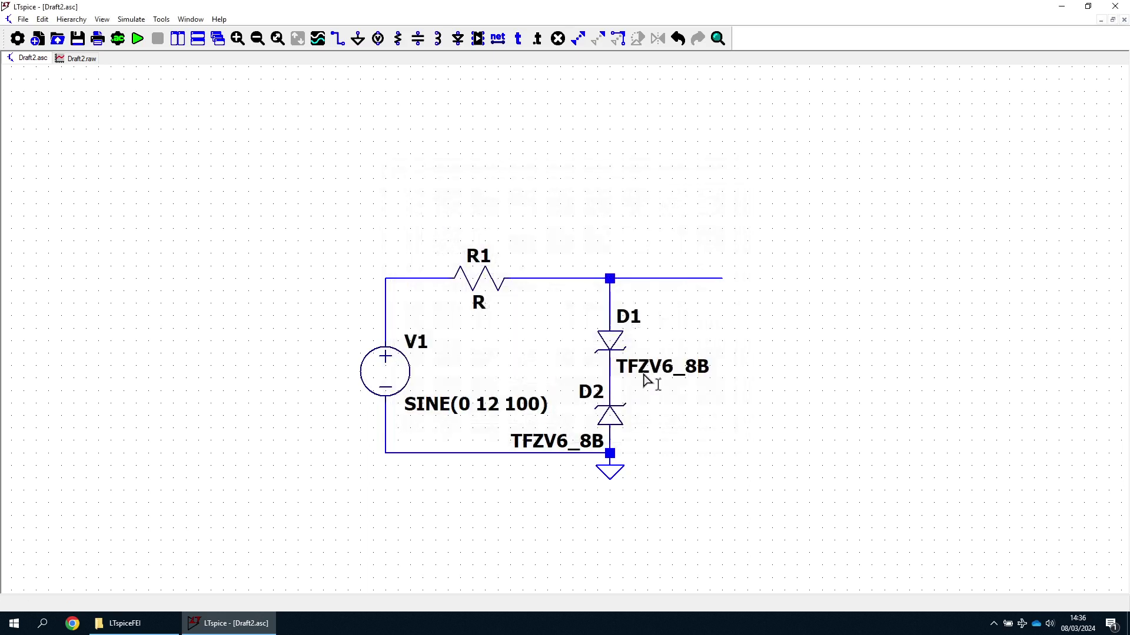
Label the free end of the output wire as net Vo
{"action": "right_click", "coordinate": [720, 285]}
{"action": "left_click", "coordinate": [749, 307]}
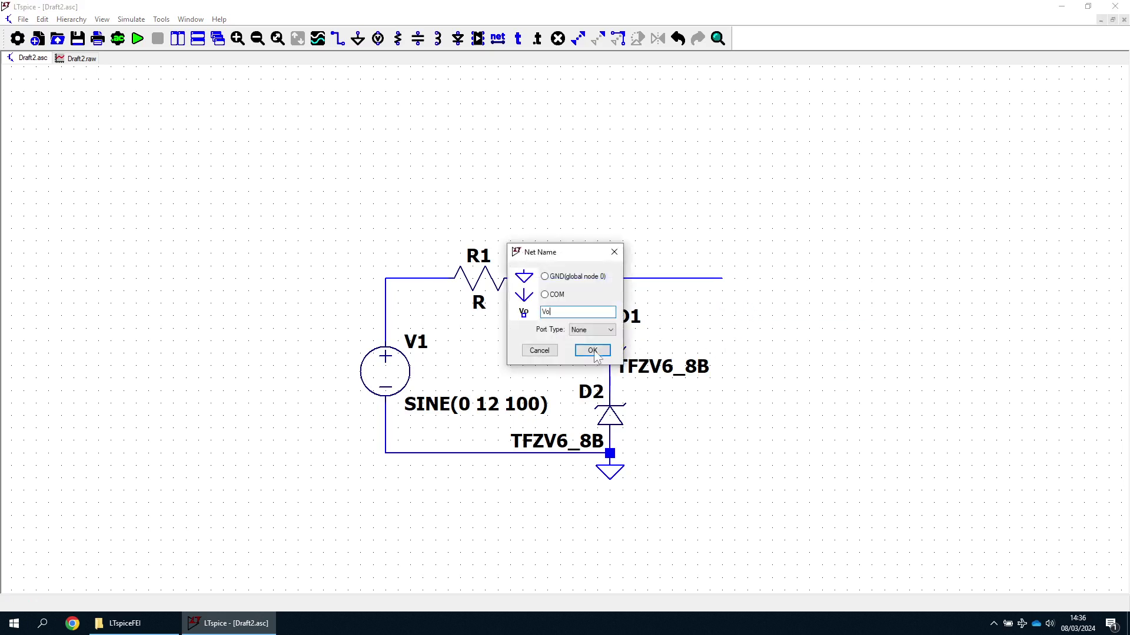
{"action": "left_click", "coordinate": [593, 351]}
{"action": "left_click", "coordinate": [734, 289]}
{"action": "right_click", "coordinate": [734, 316]}
Label the corner between V1 and the input lead of R1 as net Vi
{"action": "right_click", "coordinate": [394, 280]}
{"action": "left_click", "coordinate": [424, 306]}
{"action": "type", "text": "Vi"}
{"action": "left_click", "coordinate": [592, 351]}
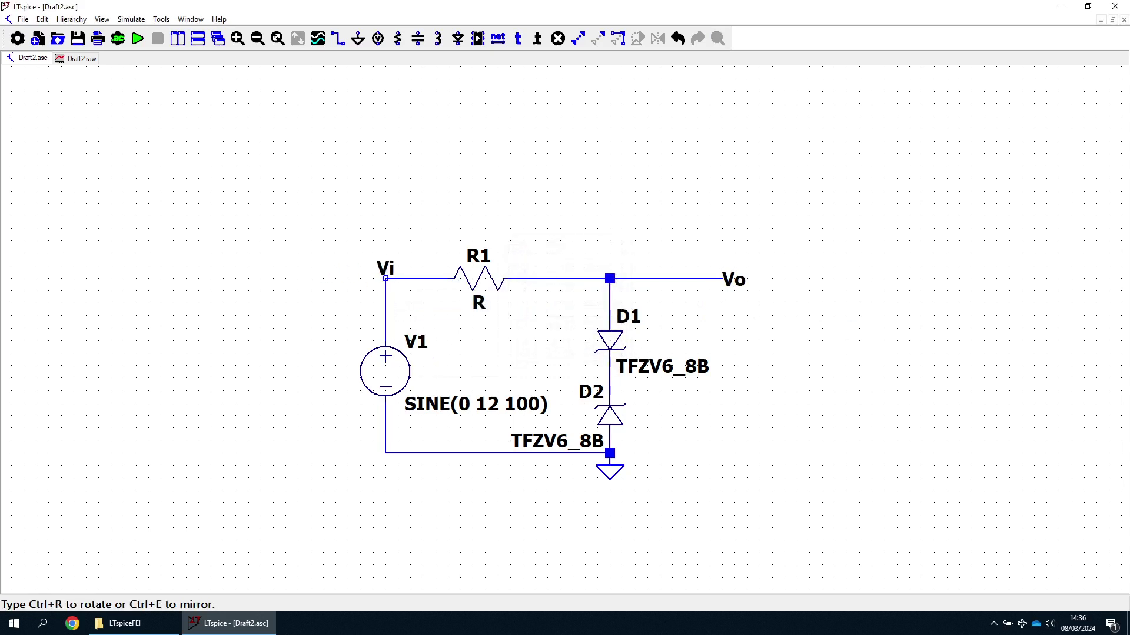
{"action": "left_click", "coordinate": [385, 278]}
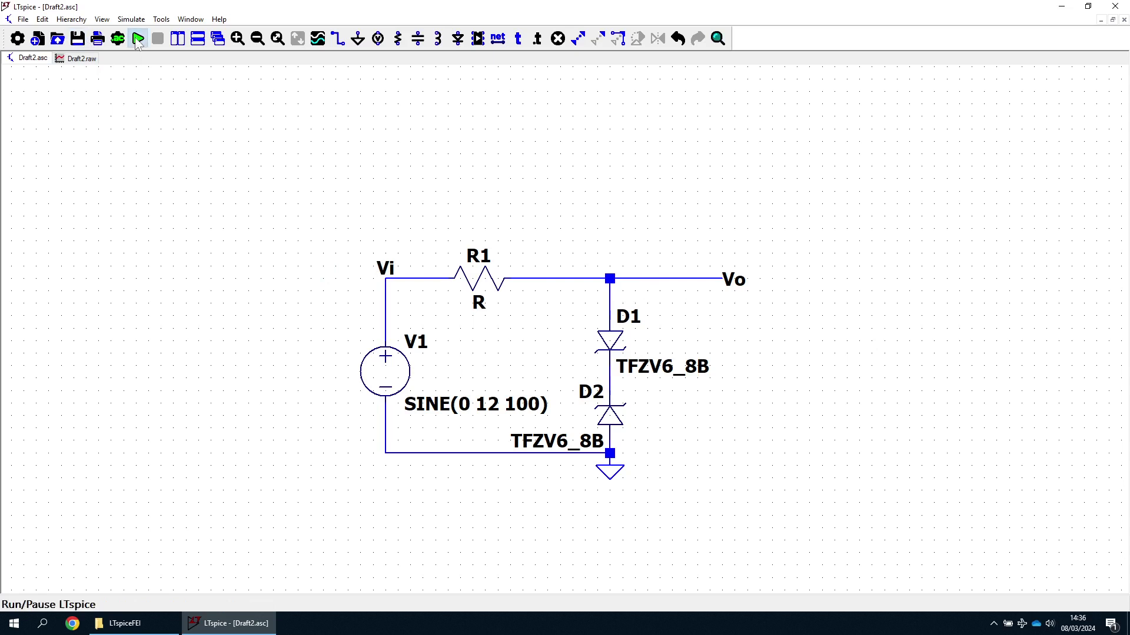
Configure a transient analysis with a stop time of 40m and place its directive above the circuit
{"action": "left_click", "coordinate": [137, 39]}
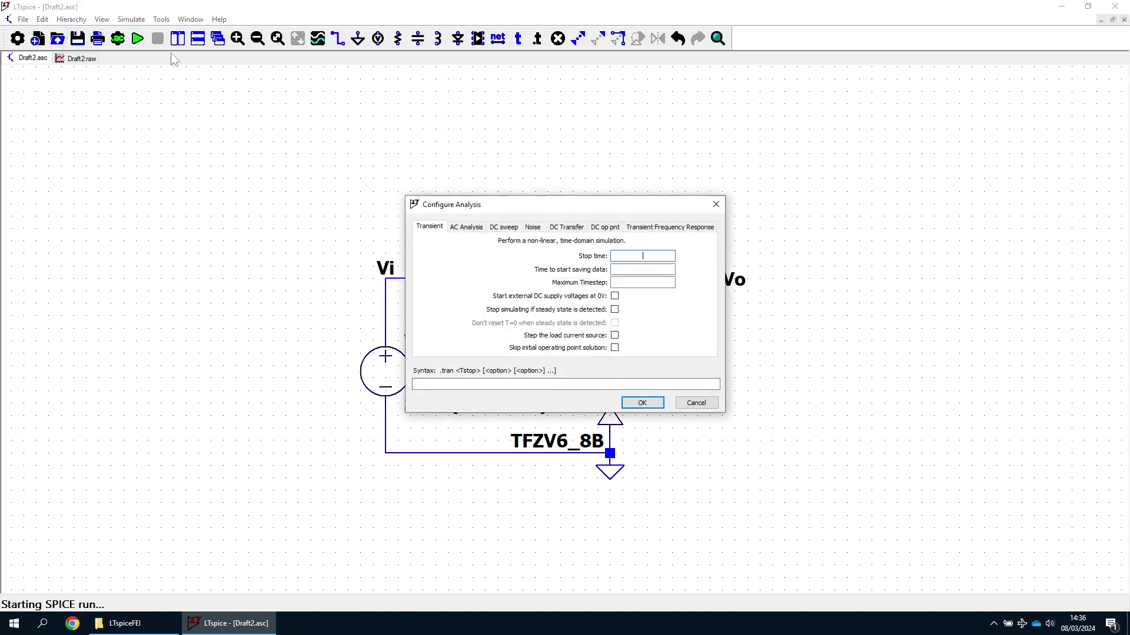
{"action": "left_click", "coordinate": [698, 404]}
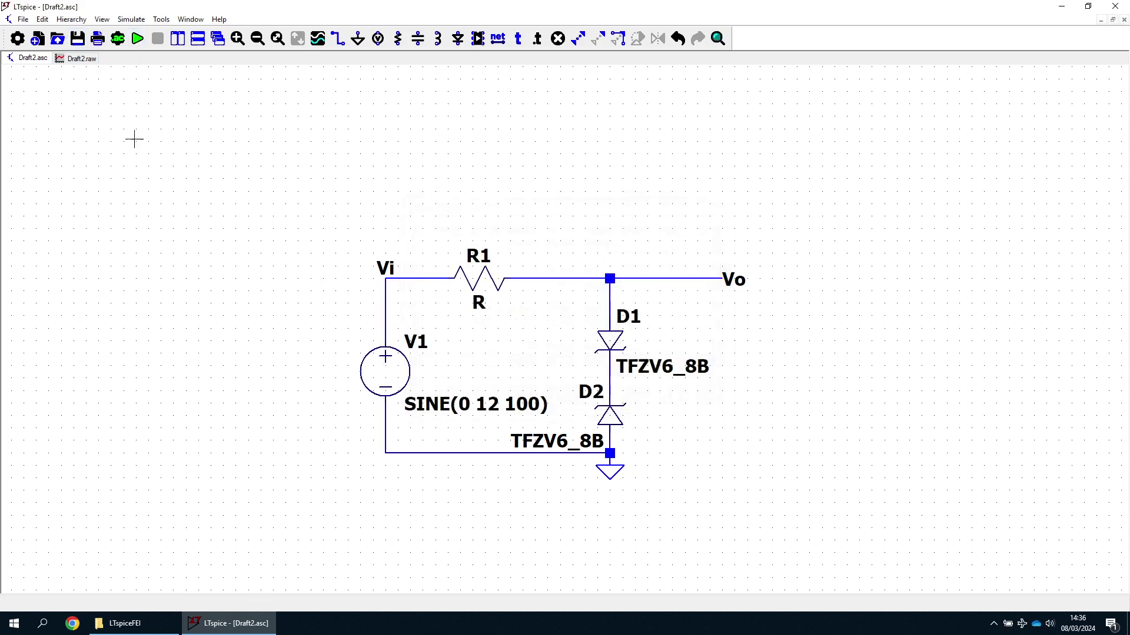
{"action": "left_click", "coordinate": [131, 19]}
{"action": "left_click", "coordinate": [160, 141]}
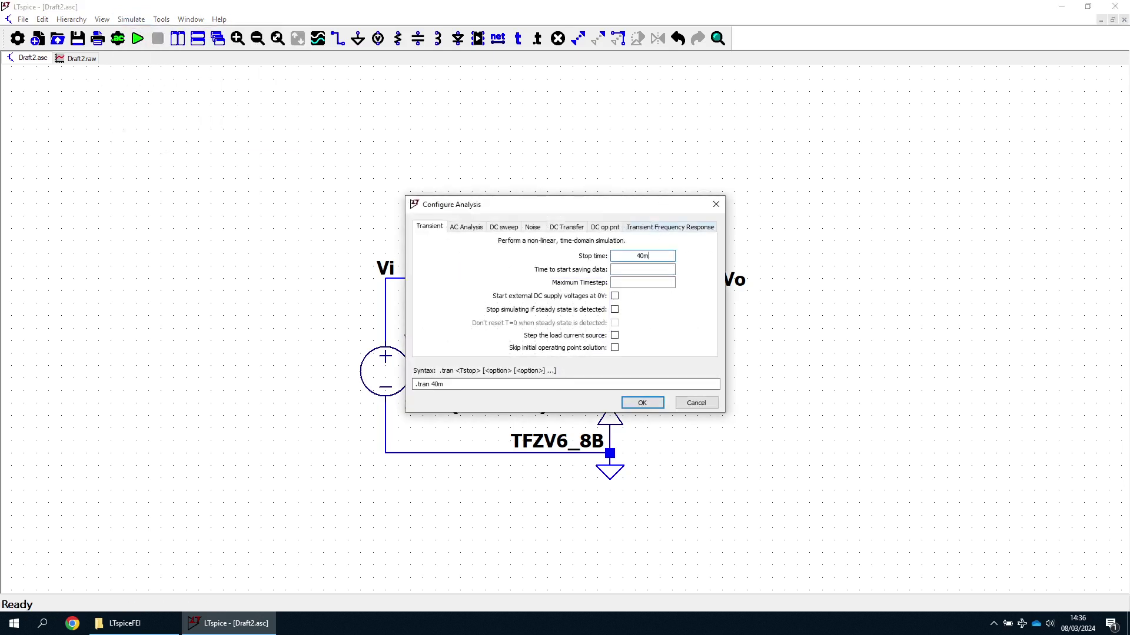
{"action": "left_click", "coordinate": [643, 403]}
{"action": "left_click", "coordinate": [328, 219]}
Try to run the transient simulation without a resistance value for R1 and close the output log
{"action": "left_click", "coordinate": [137, 38]}
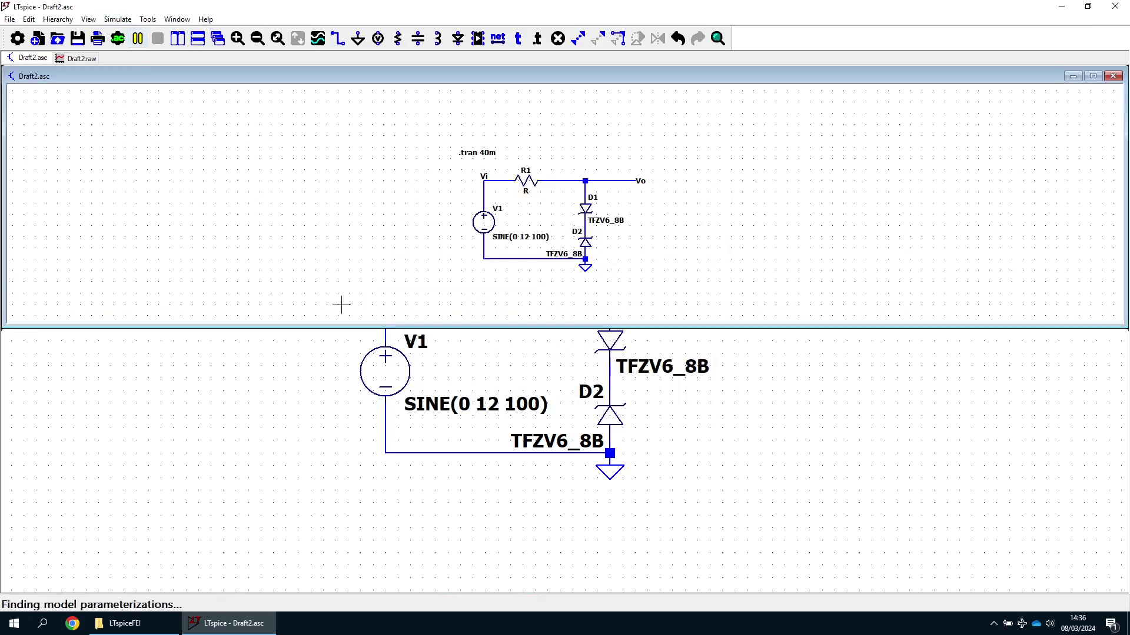
{"action": "left_click", "coordinate": [577, 343]}
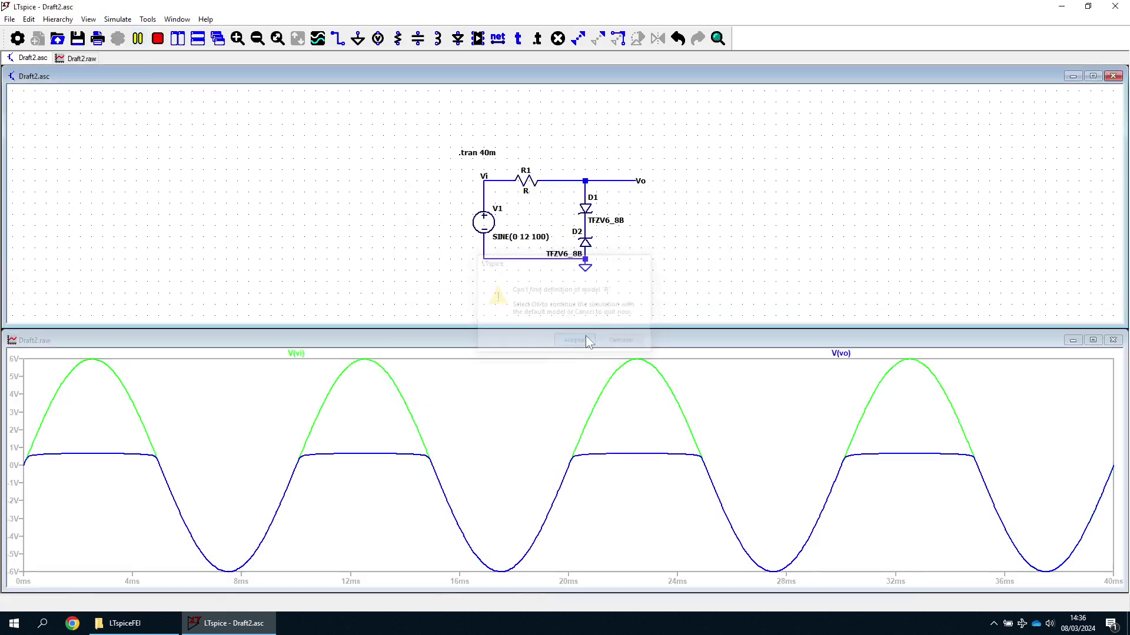
{"action": "left_click", "coordinate": [591, 331]}
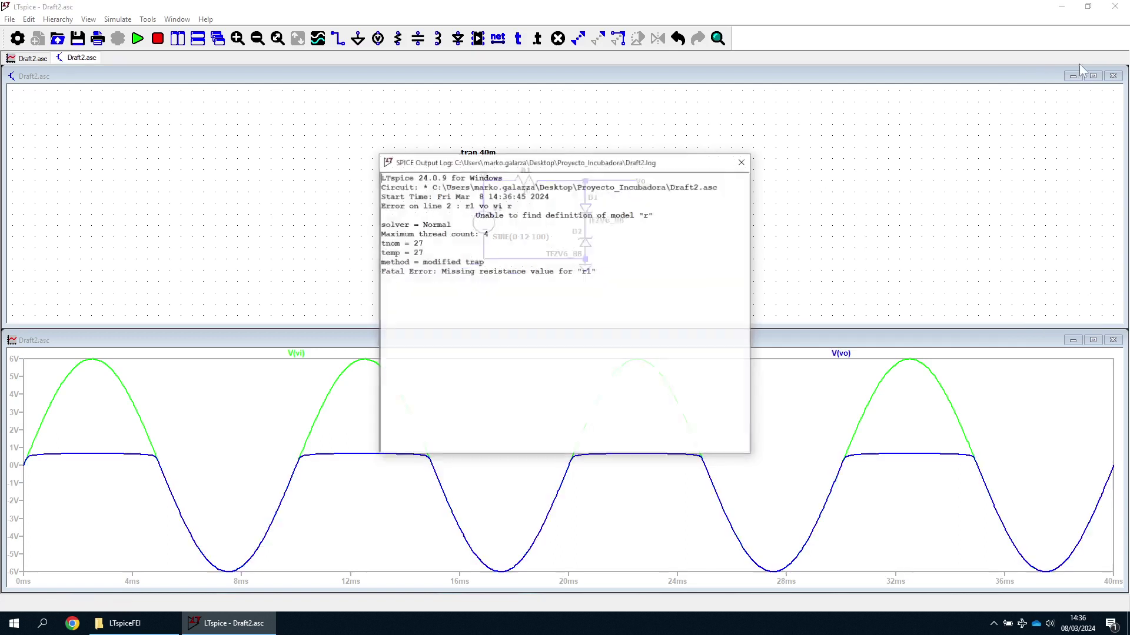
{"action": "left_click", "coordinate": [743, 162]}
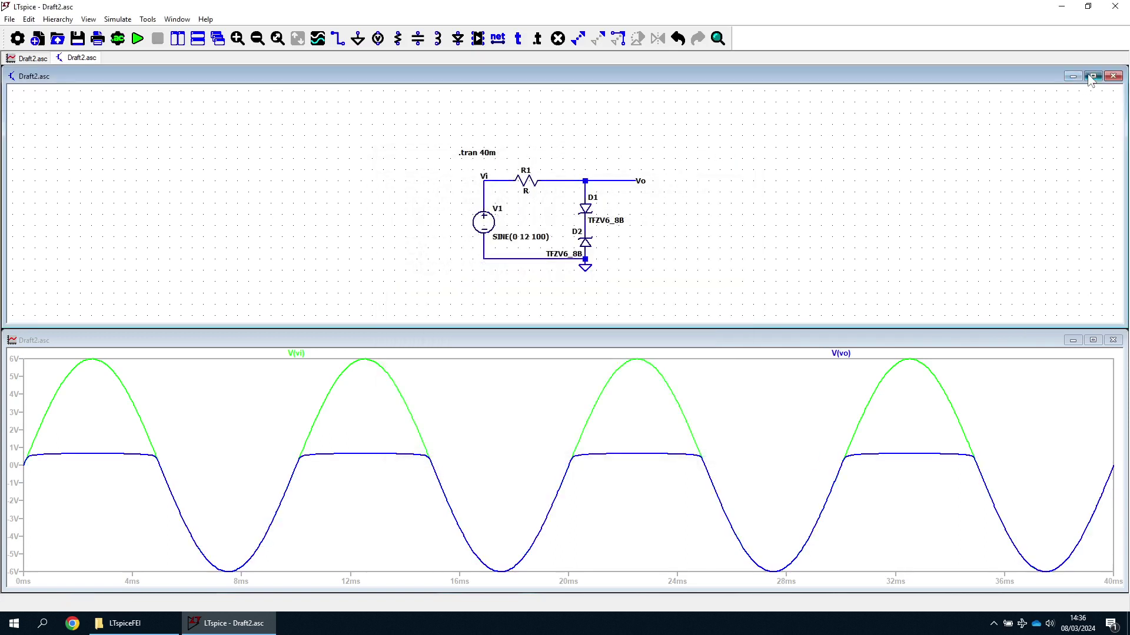
Maximize the schematic and set the resistance of R1 to 10k
{"action": "left_click", "coordinate": [1093, 76]}
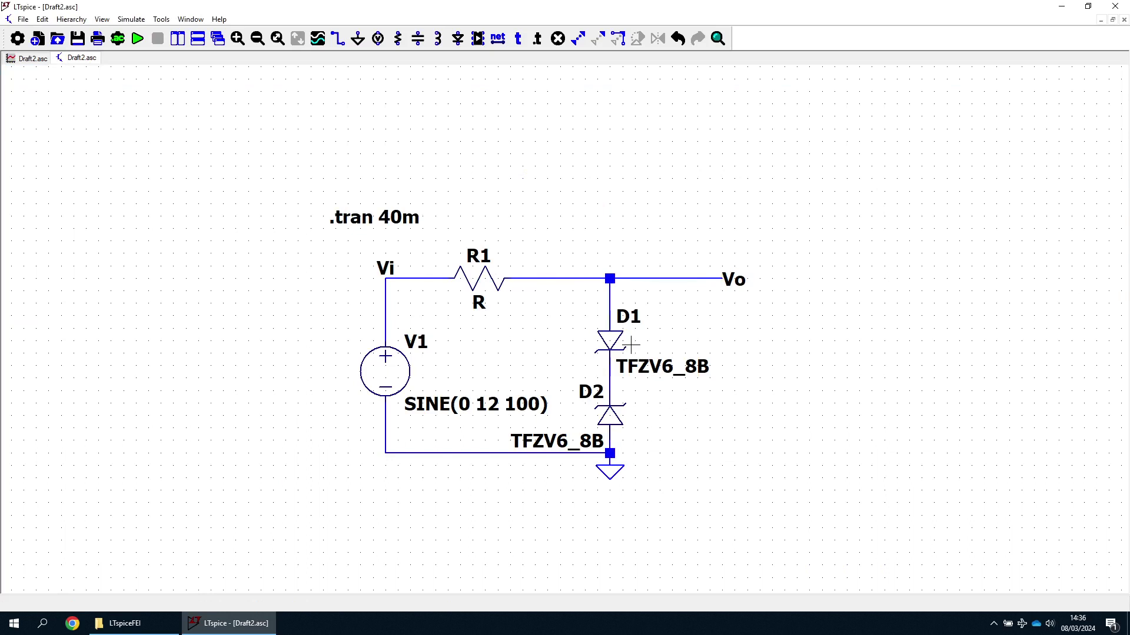
{"action": "right_click", "coordinate": [476, 279]}
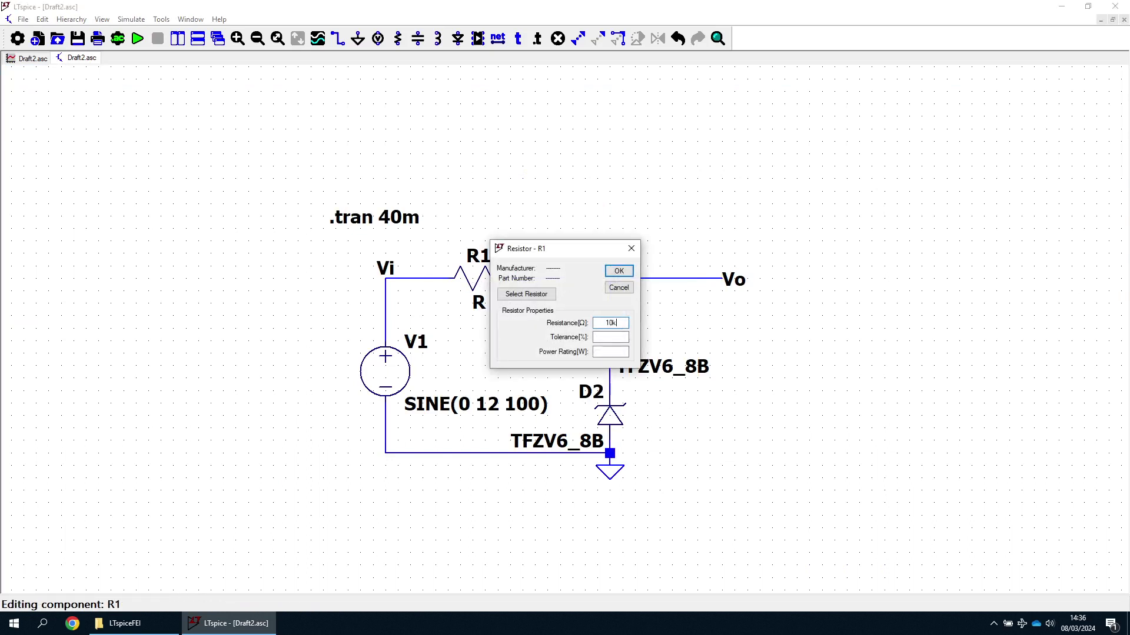
{"action": "left_click", "coordinate": [616, 271]}
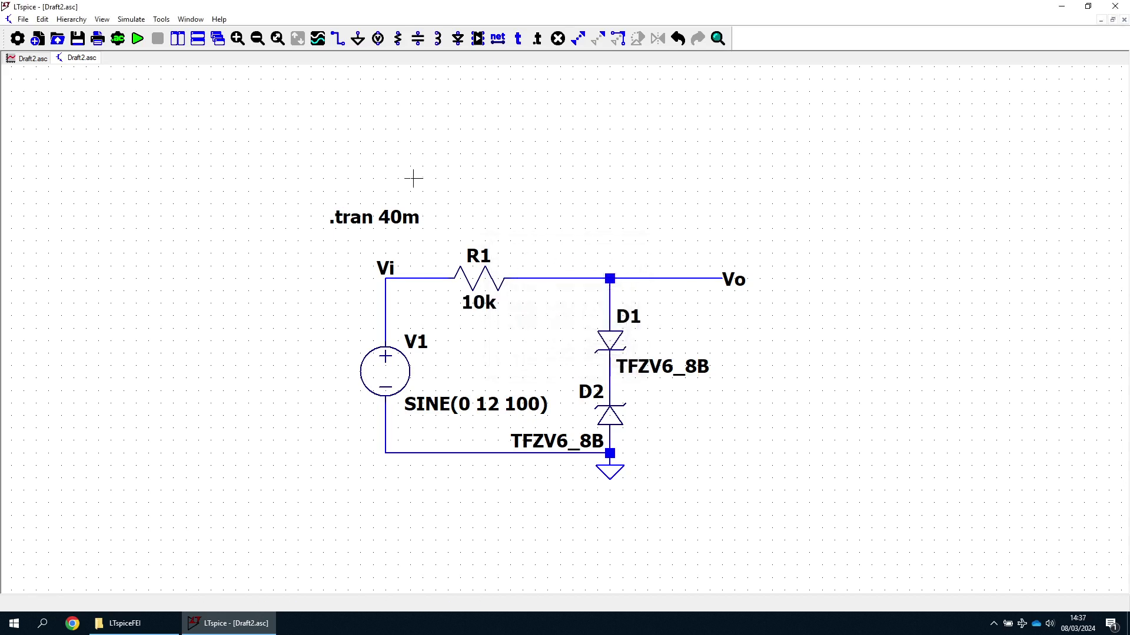
Run the transient simulation and plot the voltages at Vi and Vo in a maximized waveform window
{"action": "left_click", "coordinate": [137, 38]}
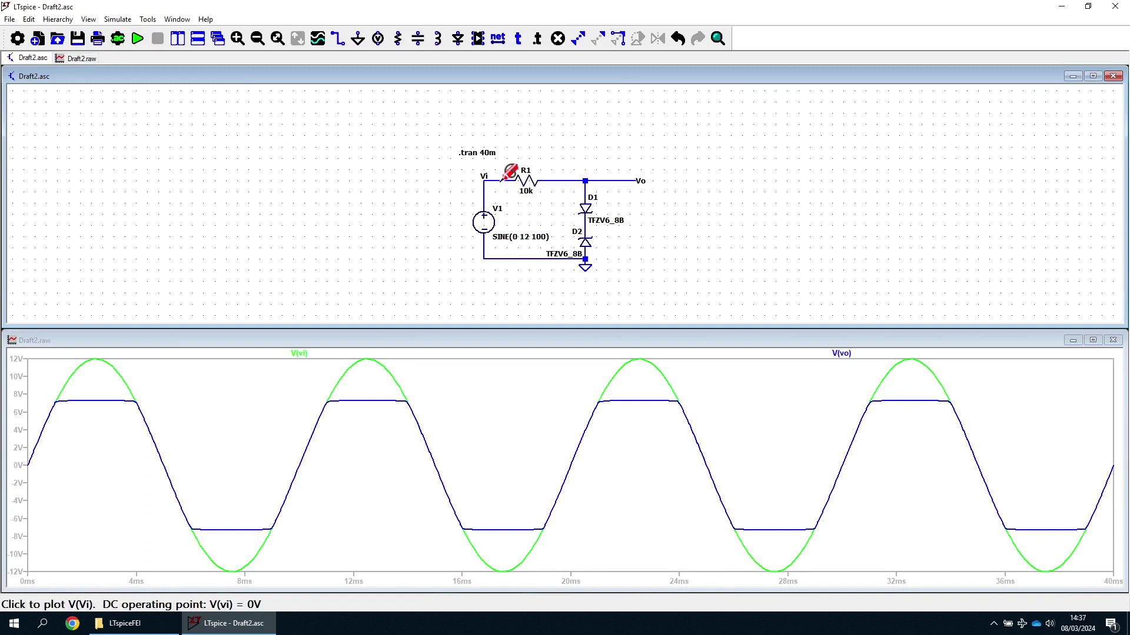
{"action": "left_click", "coordinate": [500, 180]}
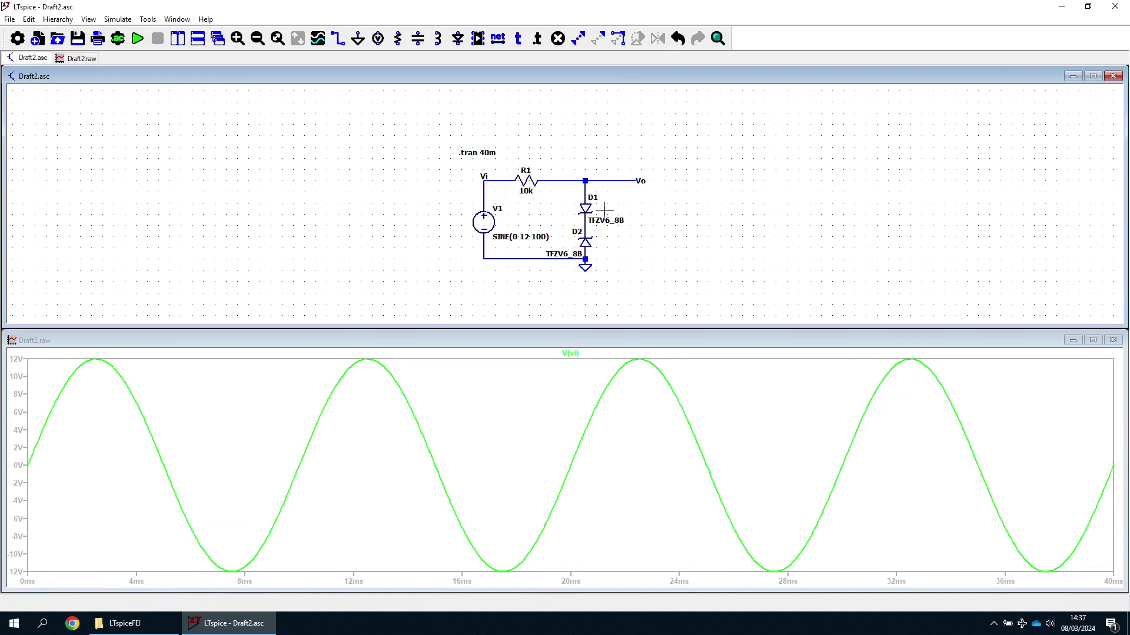
{"action": "left_click", "coordinate": [570, 180]}
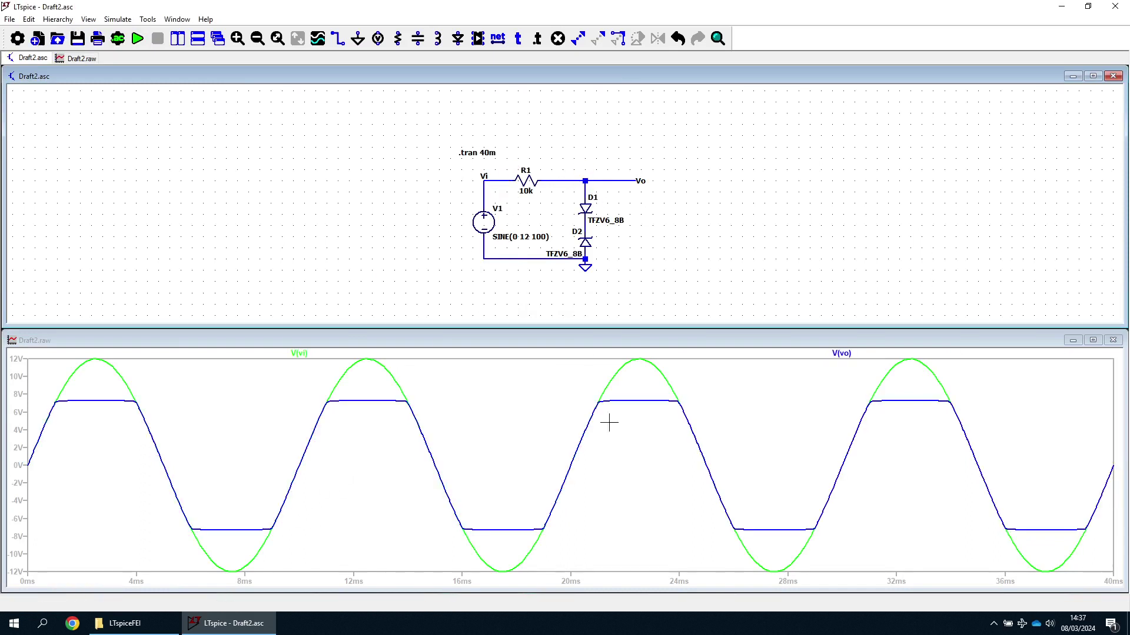
{"action": "left_click", "coordinate": [1092, 340]}
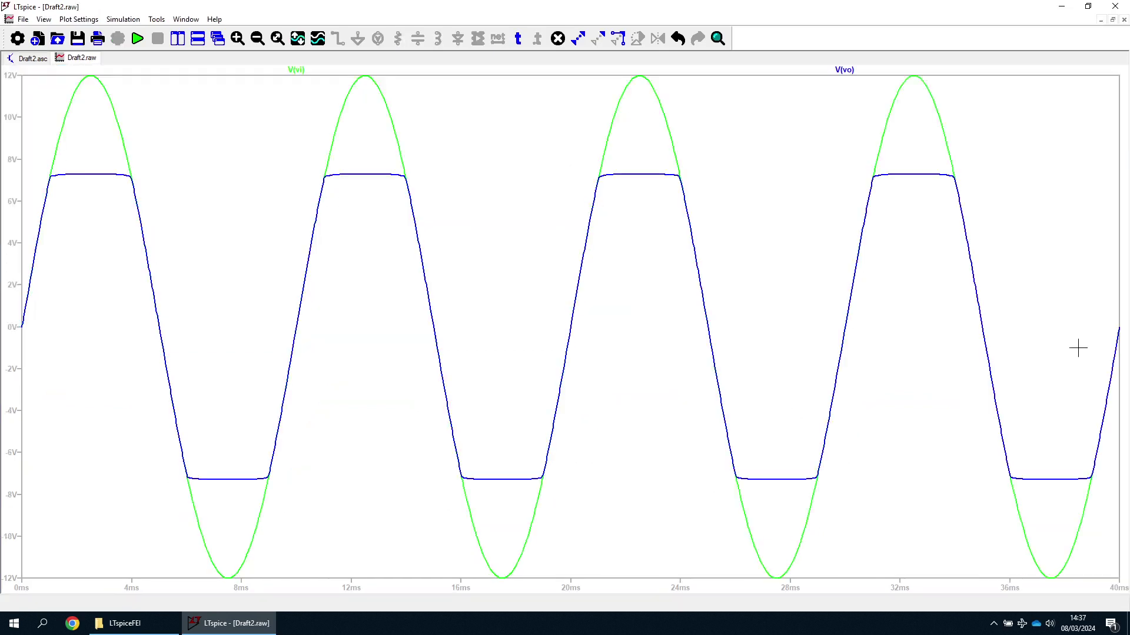
Measure the clipped positive level of V(vo) with a cursor at about 12.2 ms, and return to the schematic without the cursor readout
{"action": "left_click", "coordinate": [845, 70]}
{"action": "left_click_drag", "start_coordinate": [570, 328], "coordinate": [356, 189]}
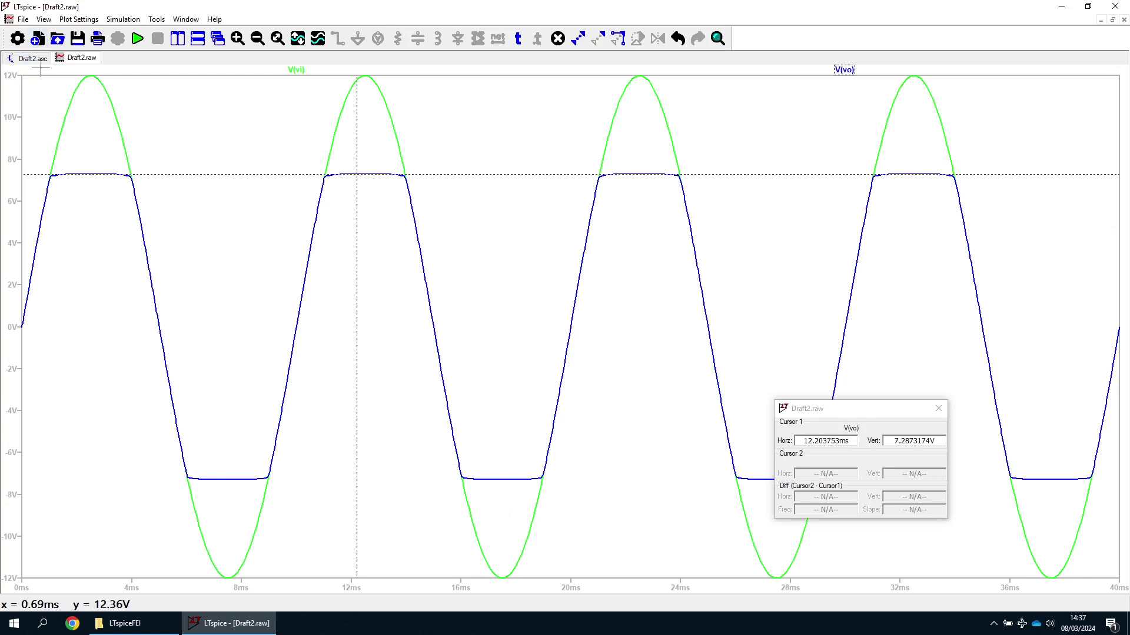
{"action": "left_click", "coordinate": [30, 58]}
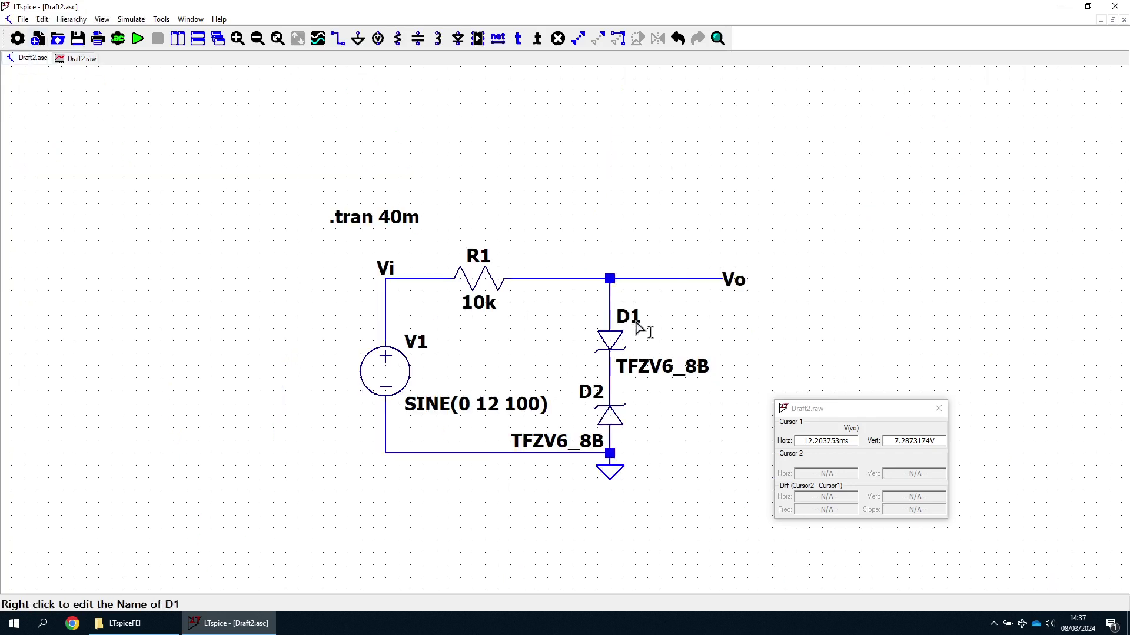
{"action": "left_click", "coordinate": [938, 408]}
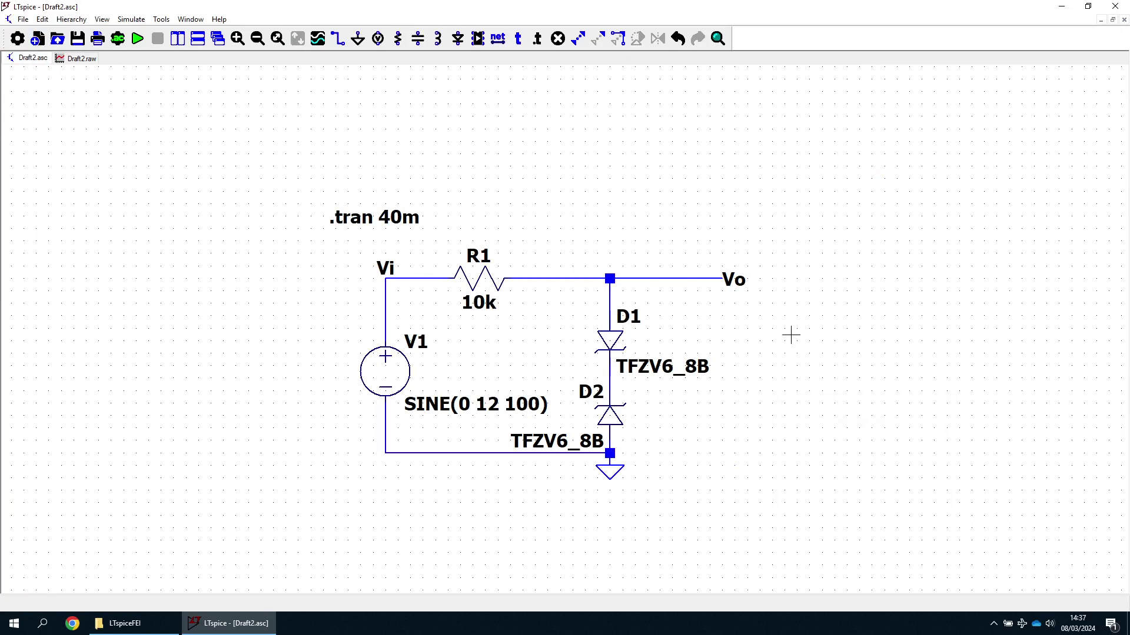
Place a vertical load resistor R2 to the right of the Zener diodes and set its resistance to 10k
{"action": "key", "text": "r"}
{"action": "key", "text": "Escape"}
{"action": "right_click", "coordinate": [847, 371]}
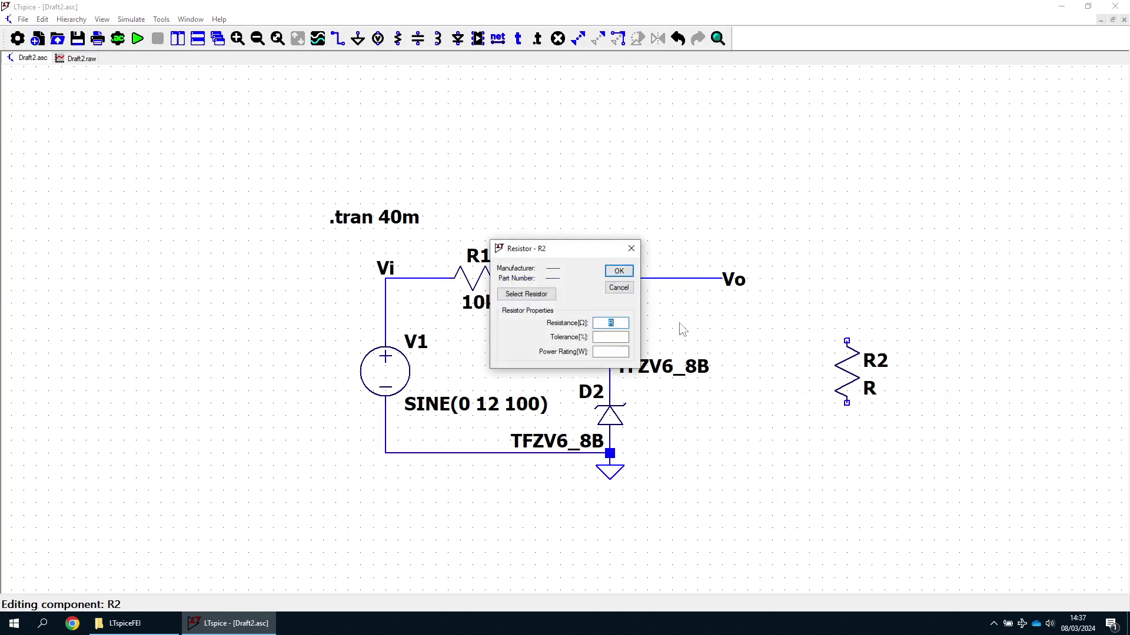
{"action": "type", "text": "10k"}
{"action": "left_click", "coordinate": [619, 271]}
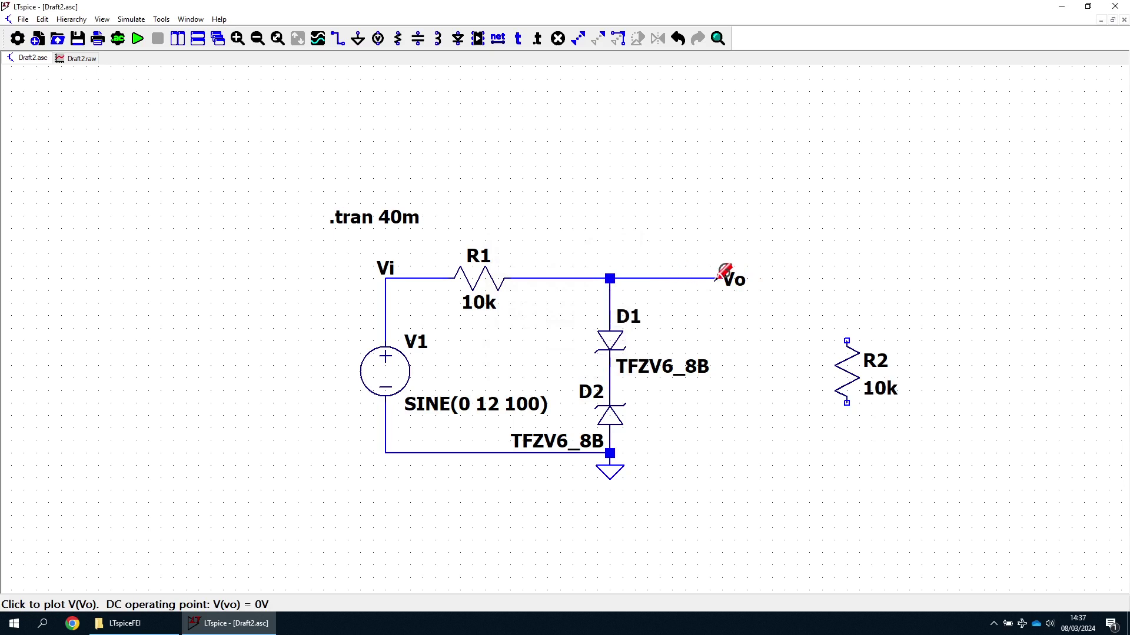
Wire the Vo node to the upper end of R2, place a ground below R2 and wire its lower end to it
{"action": "left_click", "coordinate": [722, 278]}
{"action": "left_click", "coordinate": [846, 341]}
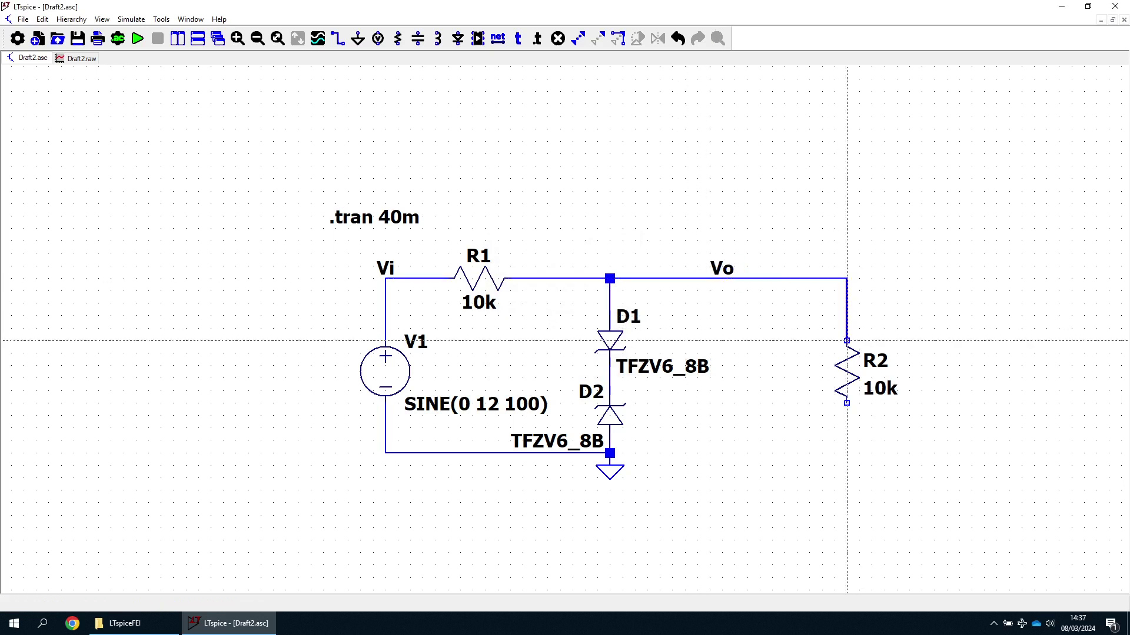
{"action": "key", "text": "g"}
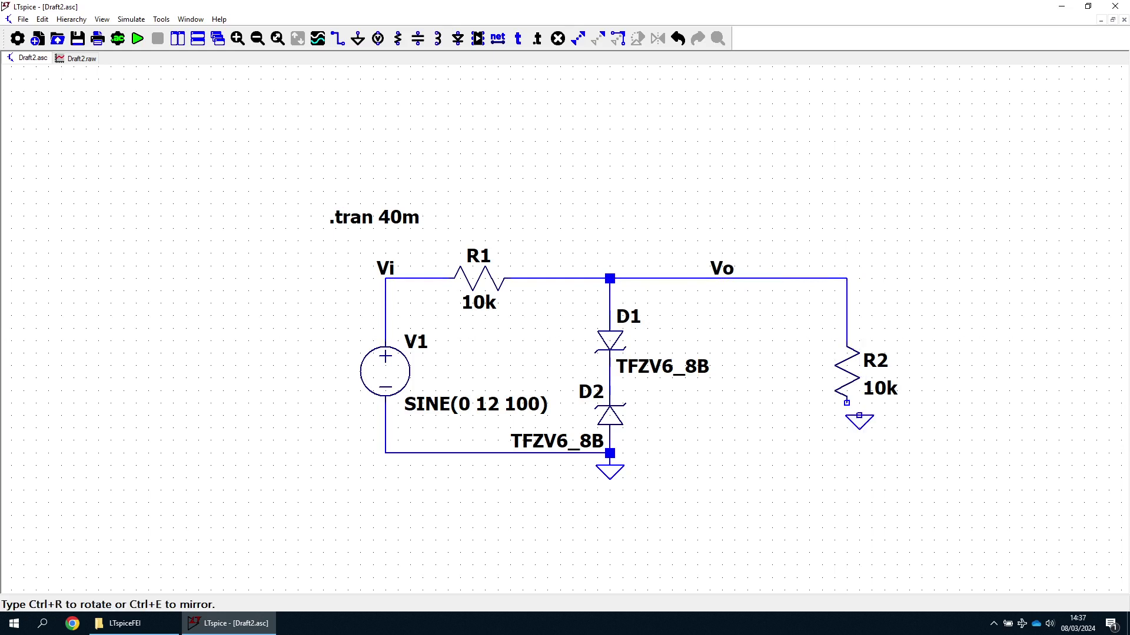
{"action": "left_click", "coordinate": [846, 453]}
{"action": "key", "text": "F3"}
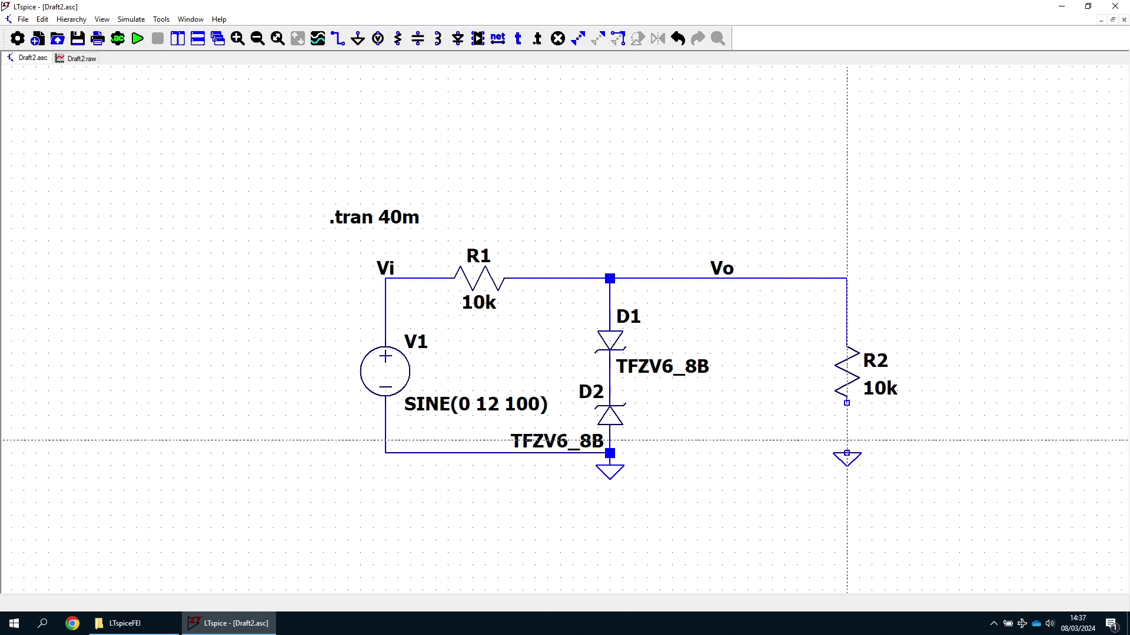
{"action": "left_click", "coordinate": [846, 403]}
{"action": "left_click", "coordinate": [846, 453]}
{"action": "key", "text": "Escape"}
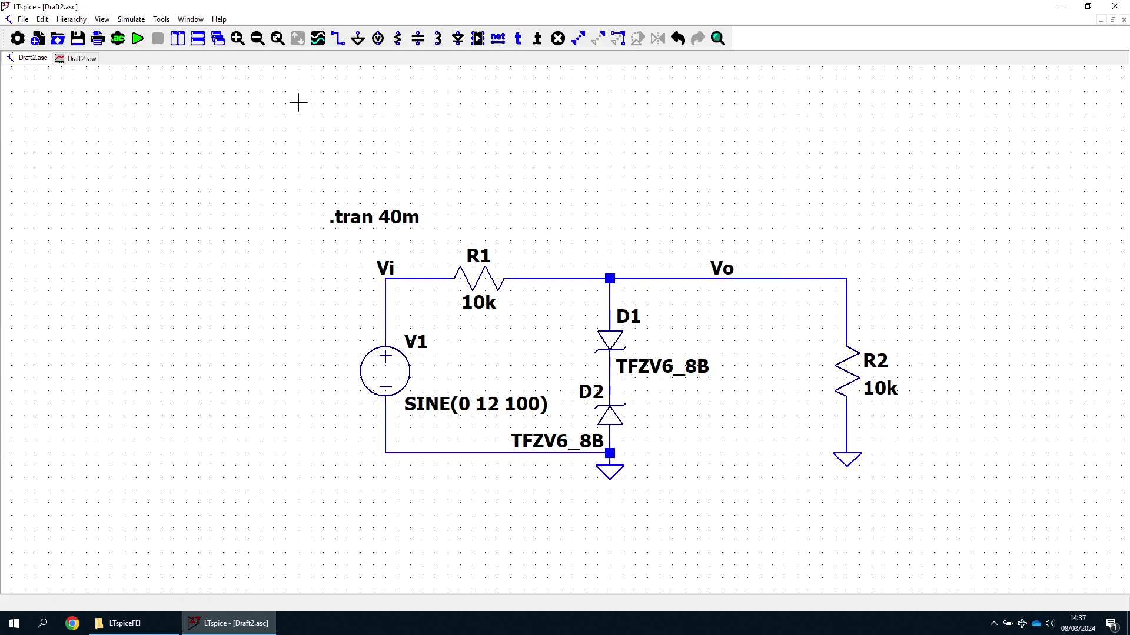
Rerun the transient simulation with R2 connected to view the Vi and Vo waveforms, and return to the schematic
{"action": "left_click", "coordinate": [83, 58]}
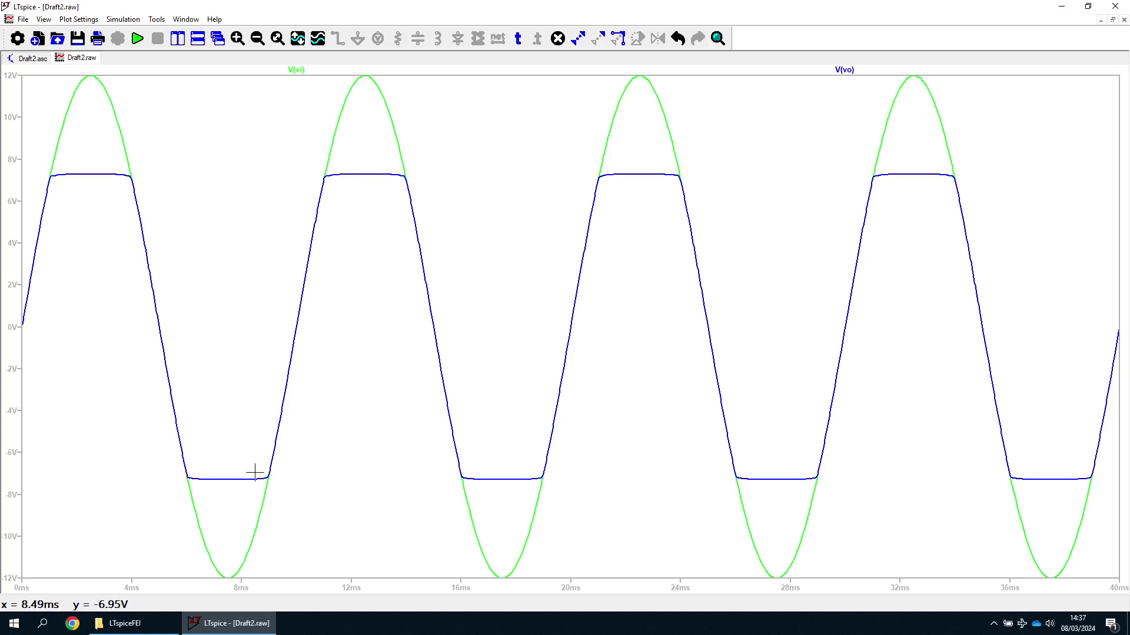
{"action": "left_click", "coordinate": [137, 38]}
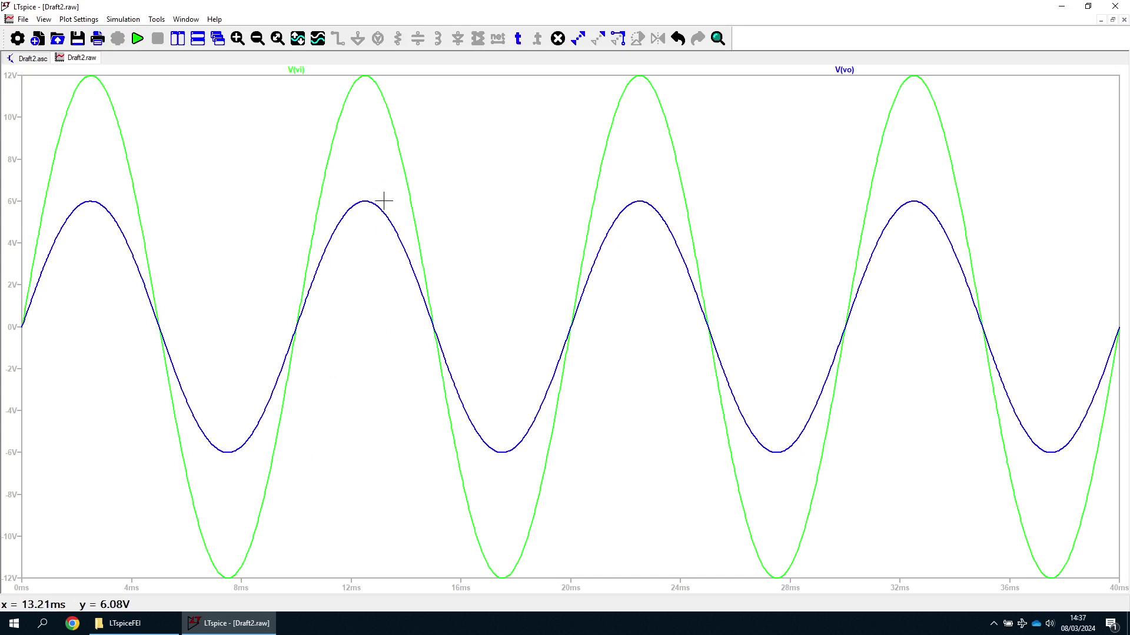
{"action": "left_click", "coordinate": [30, 59]}
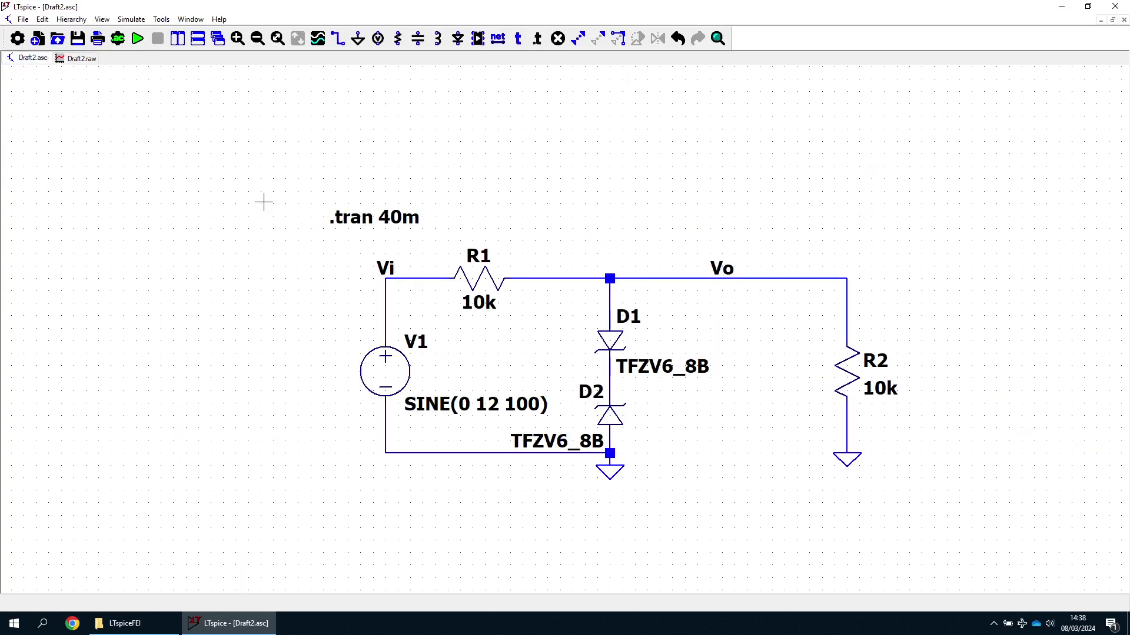
Set the sine amplitude of V1 to 20 V and rerun the transient simulation in the waveform window
{"action": "right_click", "coordinate": [382, 382]}
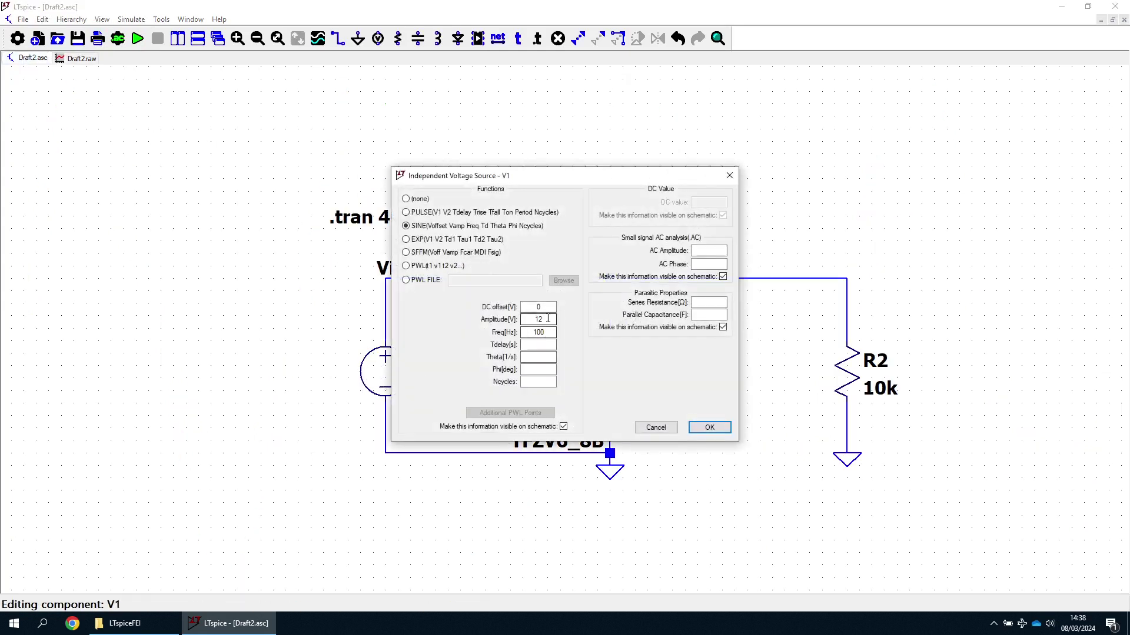
{"action": "left_click_drag", "start_coordinate": [547, 320], "coordinate": [483, 322]}
{"action": "type", "text": "20"}
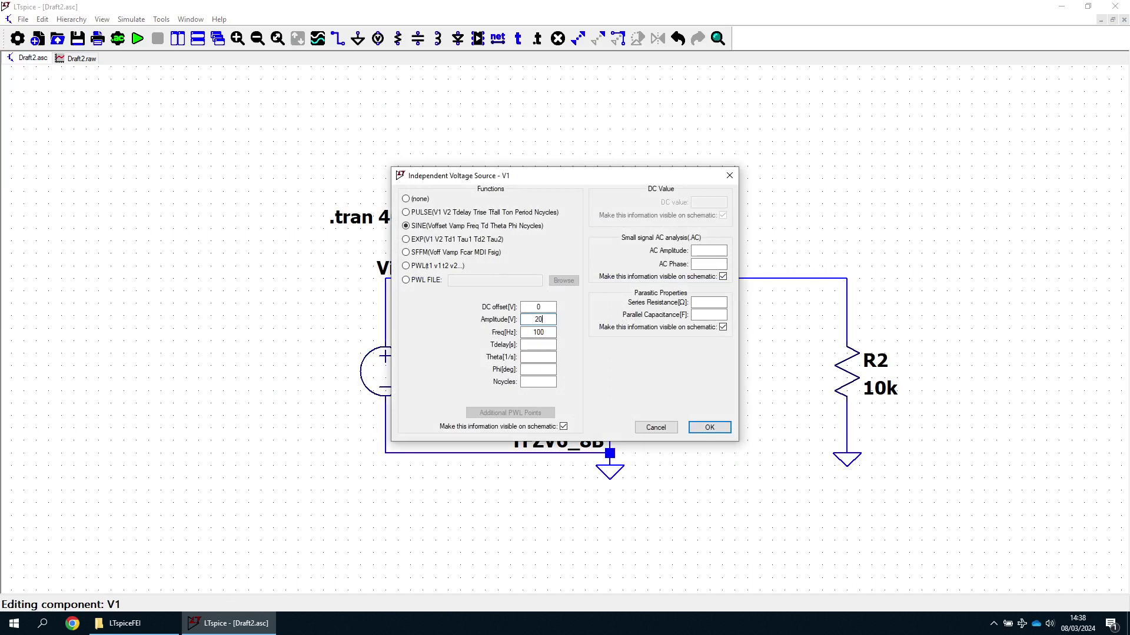
{"action": "left_click", "coordinate": [712, 427]}
{"action": "left_click", "coordinate": [77, 58]}
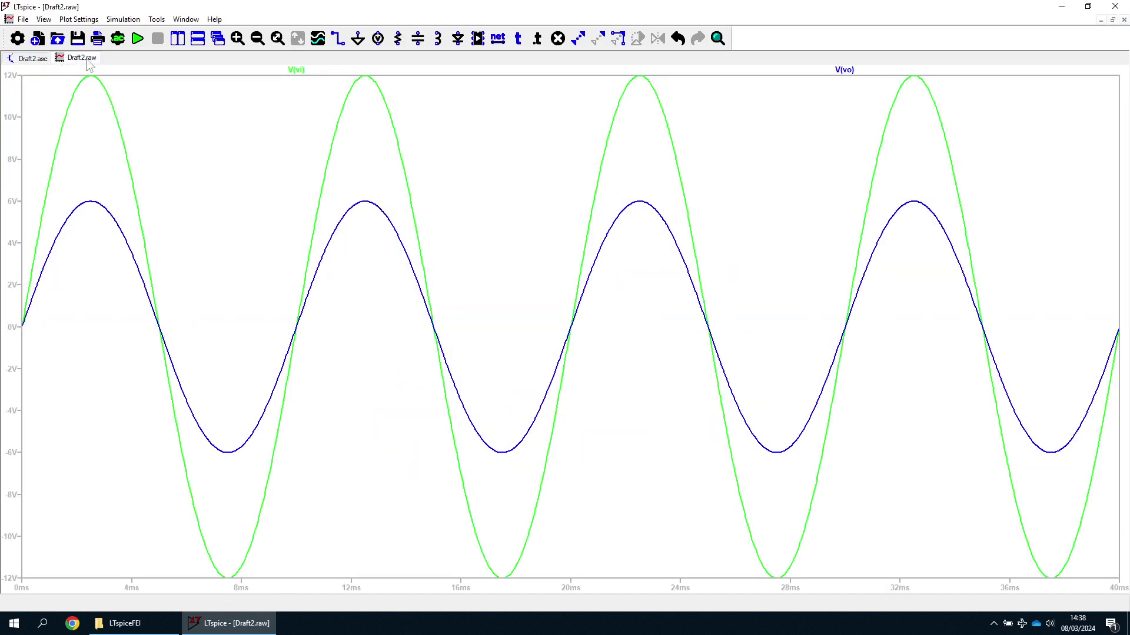
{"action": "left_click", "coordinate": [137, 38]}
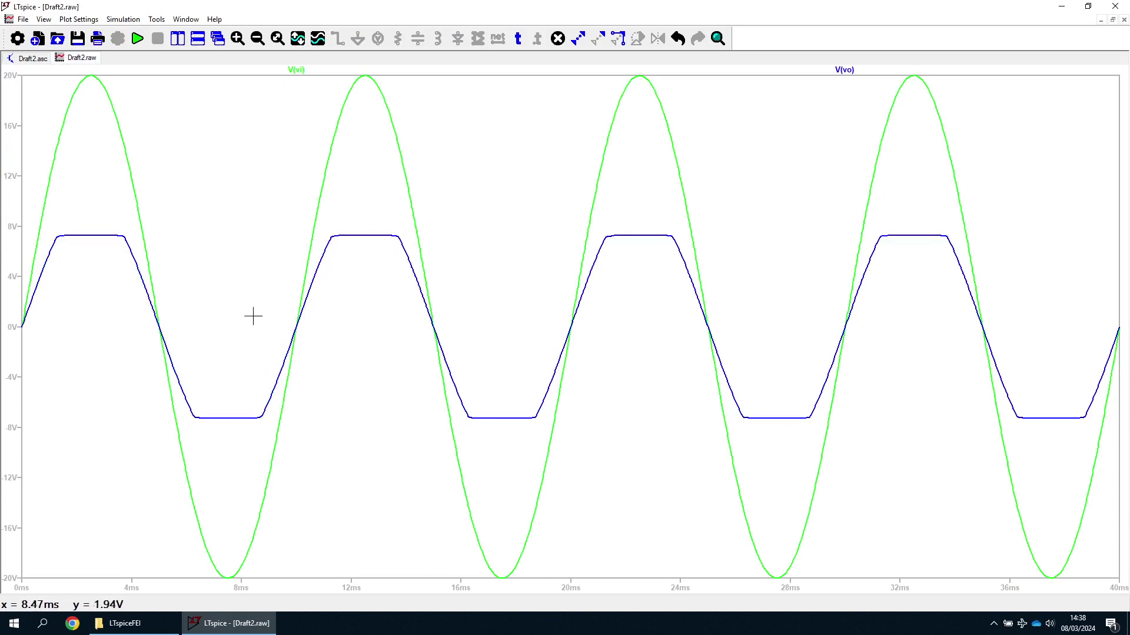
Delete load resistor R2 from the schematic together with its ground and connecting wires
{"action": "left_click", "coordinate": [30, 58]}
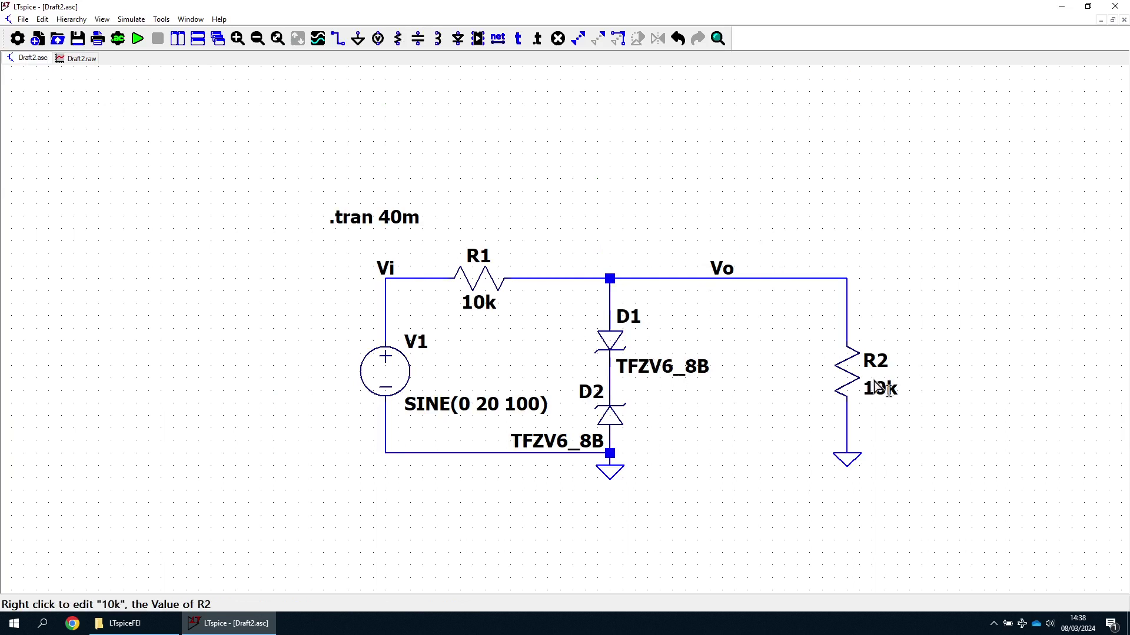
{"action": "left_click", "coordinate": [852, 384]}
{"action": "left_click_drag", "start_coordinate": [824, 411], "coordinate": [903, 479]}
{"action": "left_click_drag", "start_coordinate": [885, 373], "coordinate": [812, 253]}
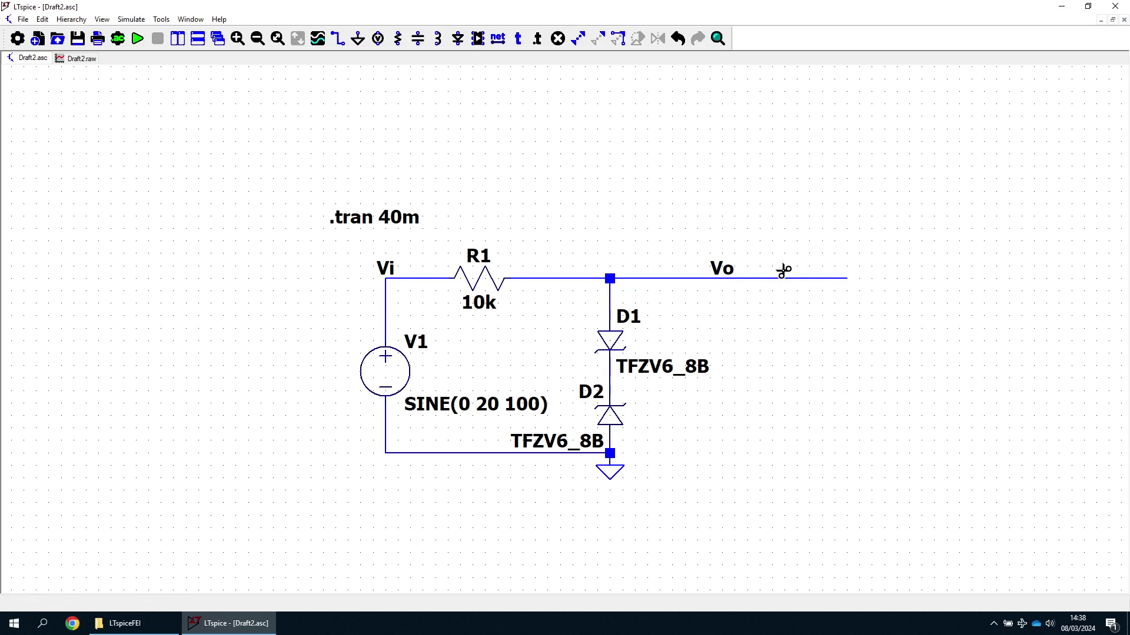
{"action": "left_click", "coordinate": [823, 277]}
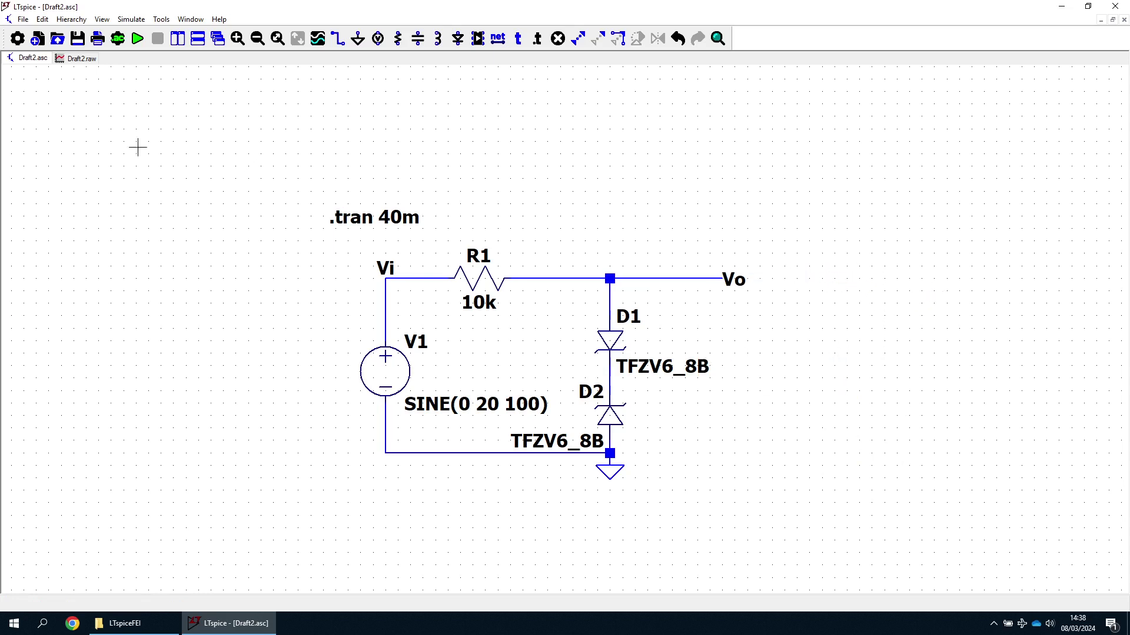
{"action": "left_click", "coordinate": [76, 58]}
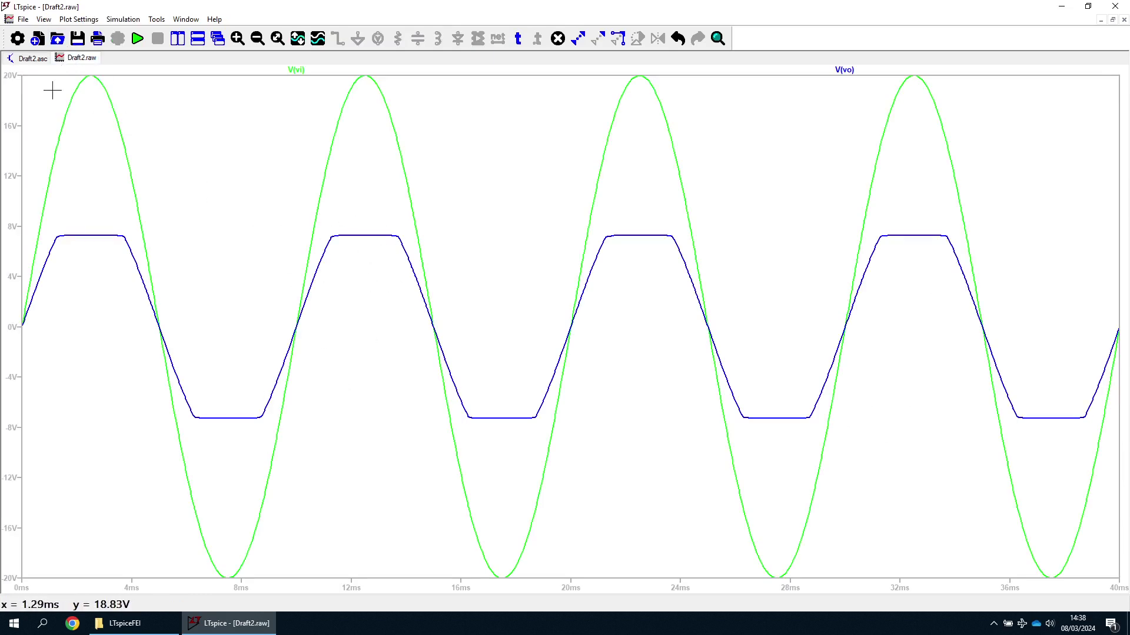
{"action": "left_click", "coordinate": [30, 59]}
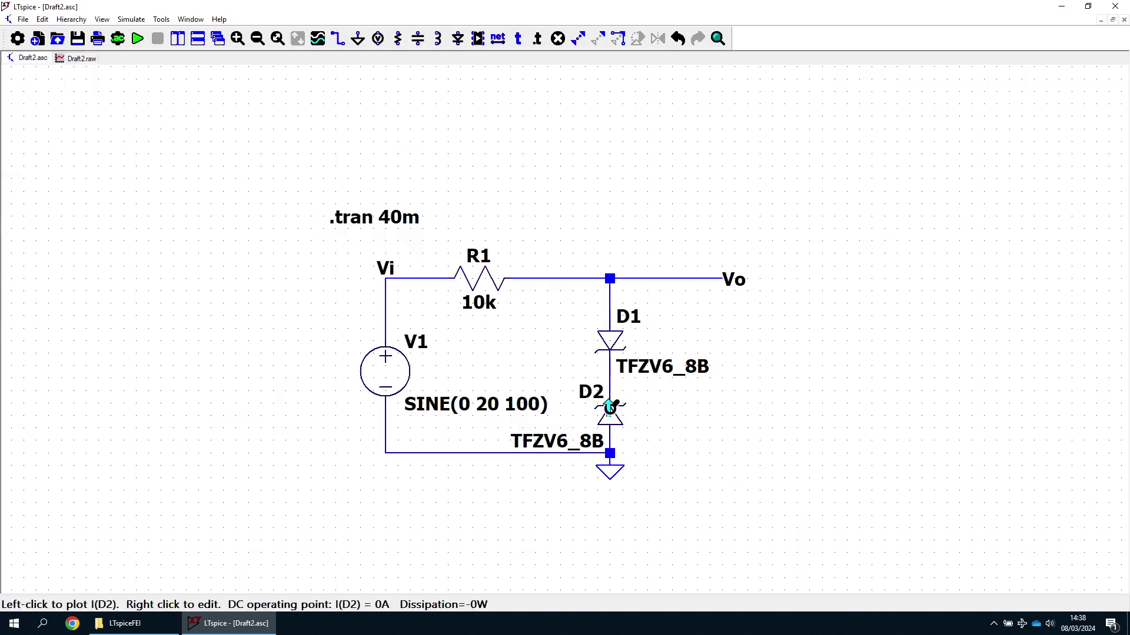
Delete Zener diode D1 and move D2 up to the middle of the Vo-to-ground branch
{"action": "left_click", "coordinate": [610, 340]}
{"action": "key", "text": "Escape"}
{"action": "left_click_drag", "start_coordinate": [612, 415], "coordinate": [614, 367]}
Wire the cathode of D2 up to the Vo node and its anode down to the ground node
{"action": "key", "text": "F3"}
{"action": "left_click", "coordinate": [609, 315]}
{"action": "left_click", "coordinate": [609, 340]}
{"action": "key", "text": "Escape"}
{"action": "key", "text": "F3"}
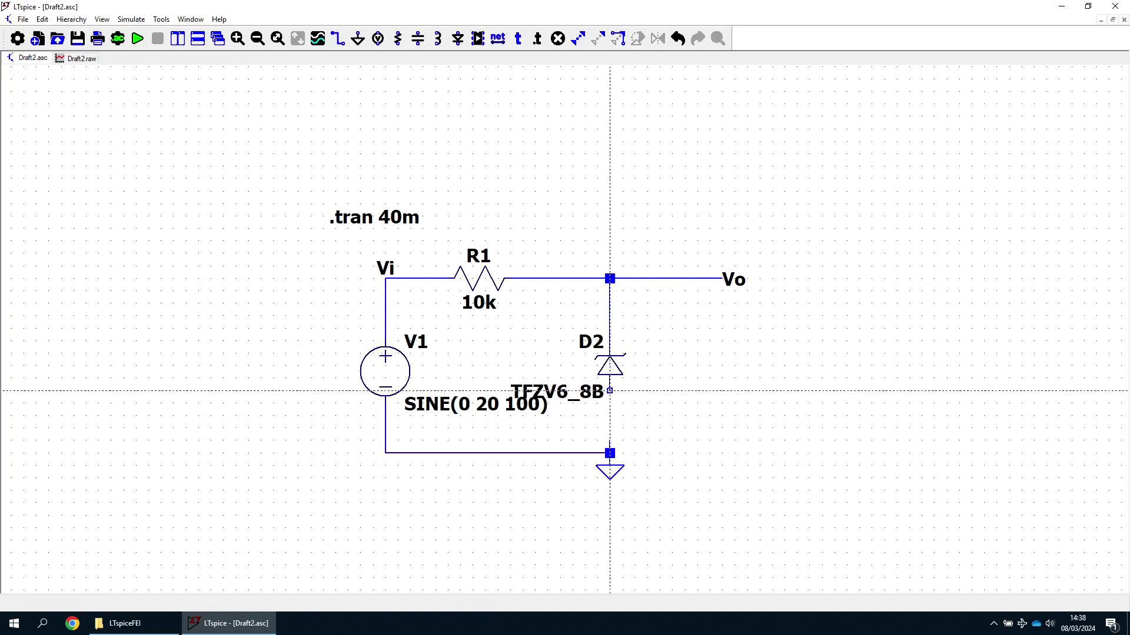
{"action": "left_click", "coordinate": [610, 390]}
{"action": "left_click", "coordinate": [609, 453]}
{"action": "key", "text": "Escape"}
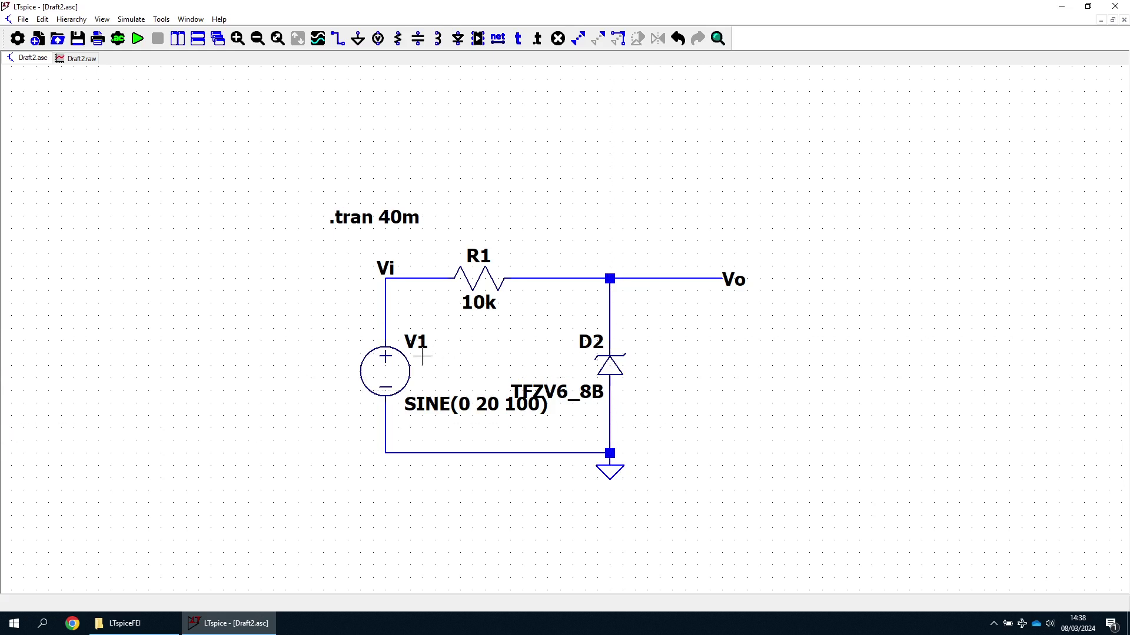
Set the sine amplitude of V1 to 12 V and run the transient simulation with a maximized waveform window
{"action": "right_click", "coordinate": [385, 371]}
{"action": "double_click", "coordinate": [540, 319]}
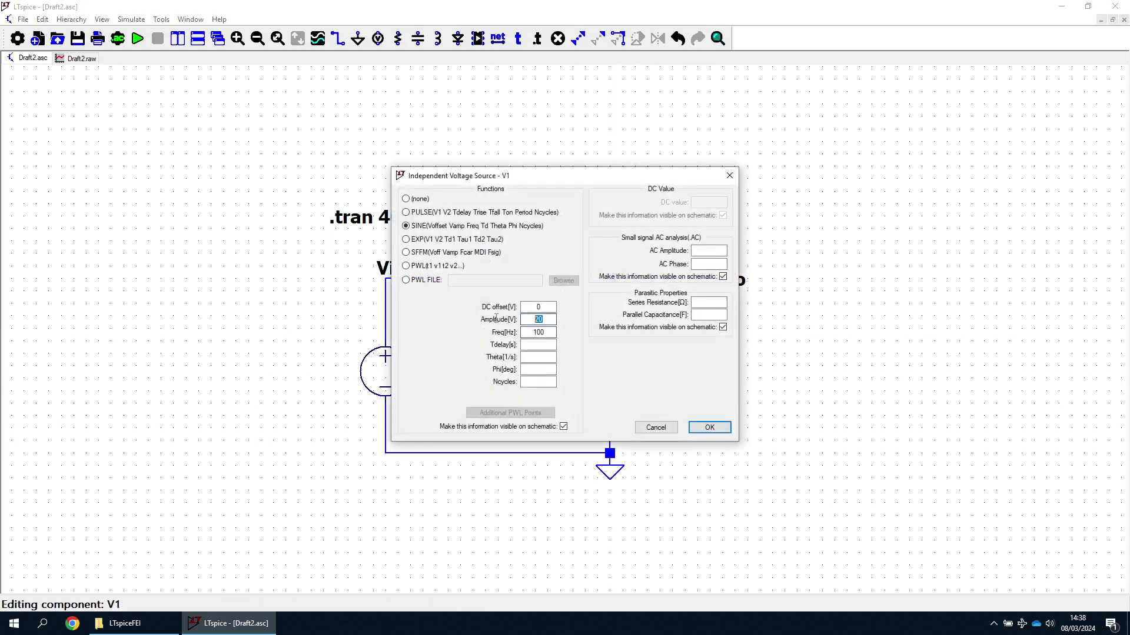
{"action": "type", "text": "12"}
{"action": "left_click", "coordinate": [729, 428]}
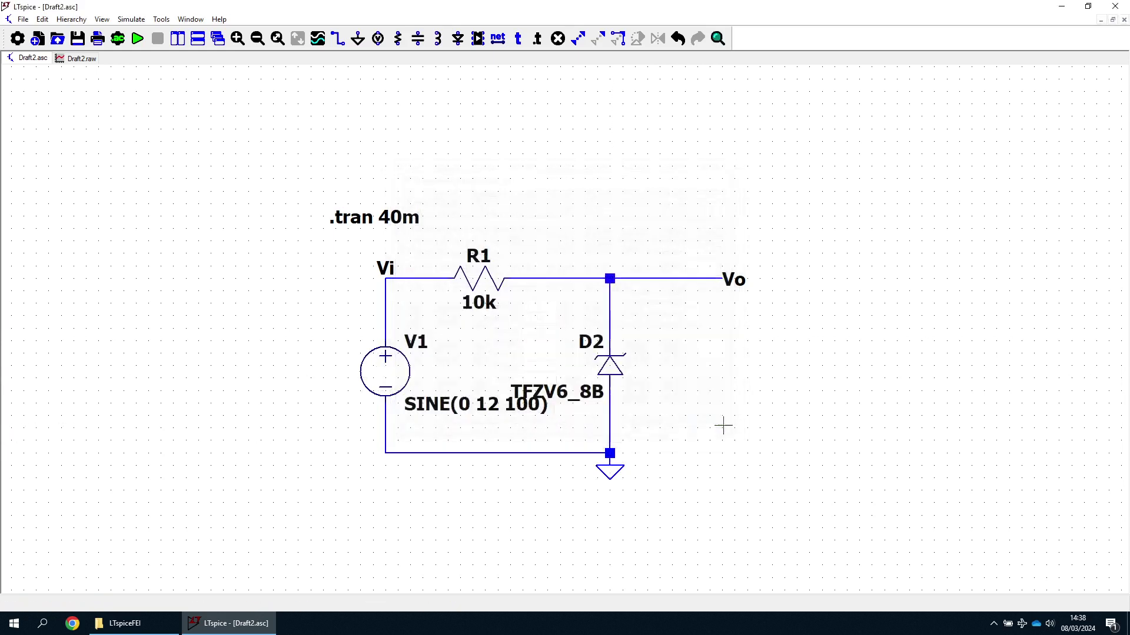
{"action": "left_click", "coordinate": [139, 40]}
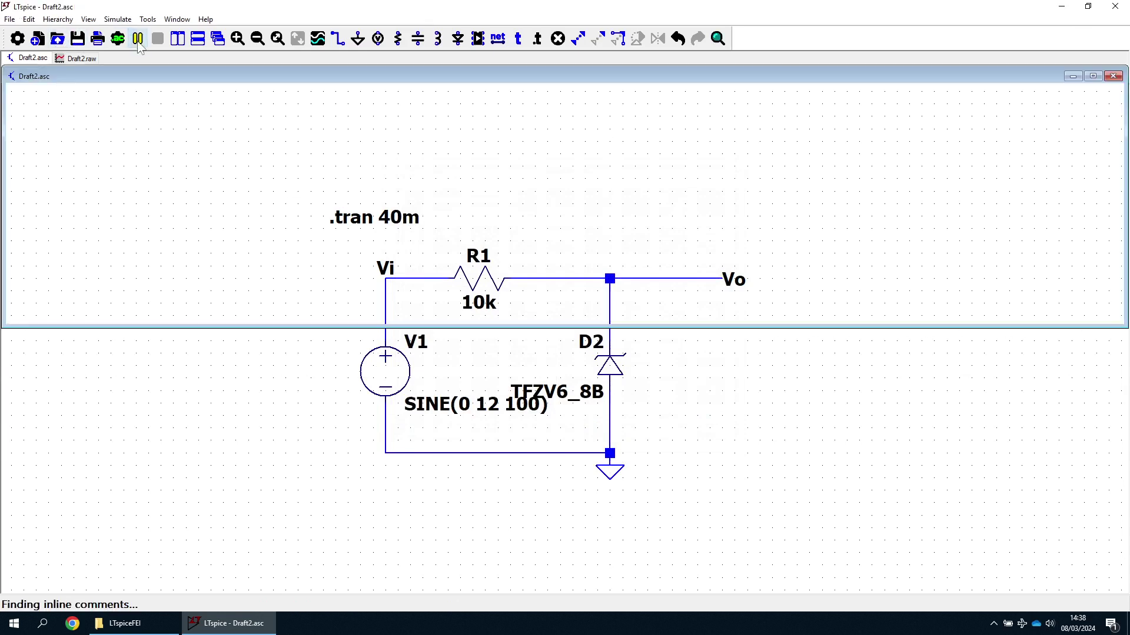
{"action": "left_click", "coordinate": [1093, 341]}
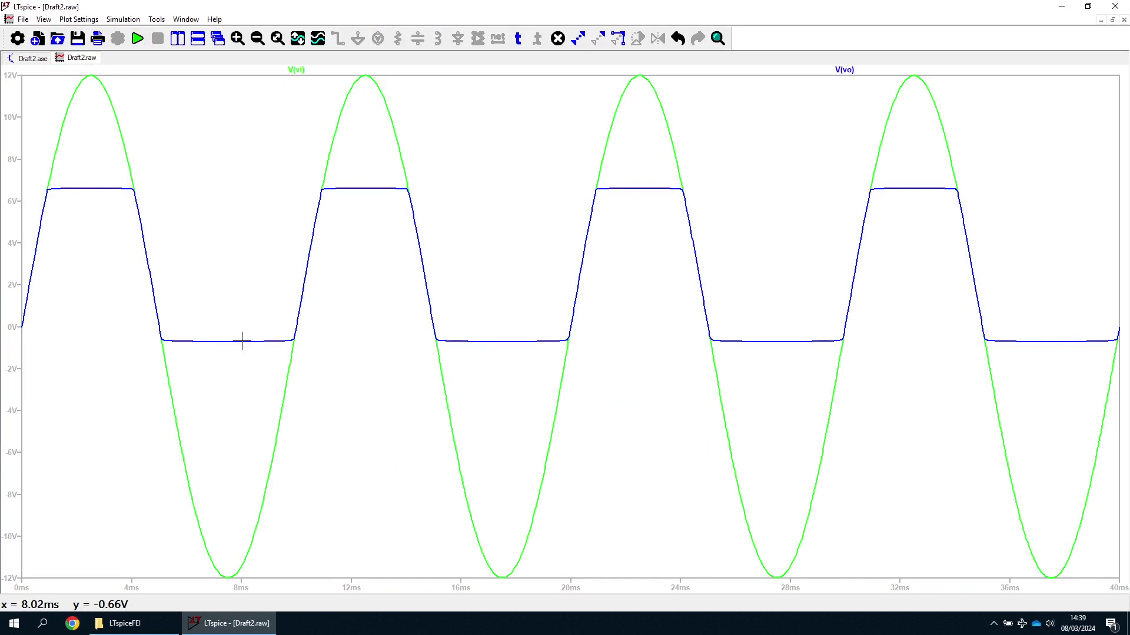
{"action": "left_click", "coordinate": [30, 58]}
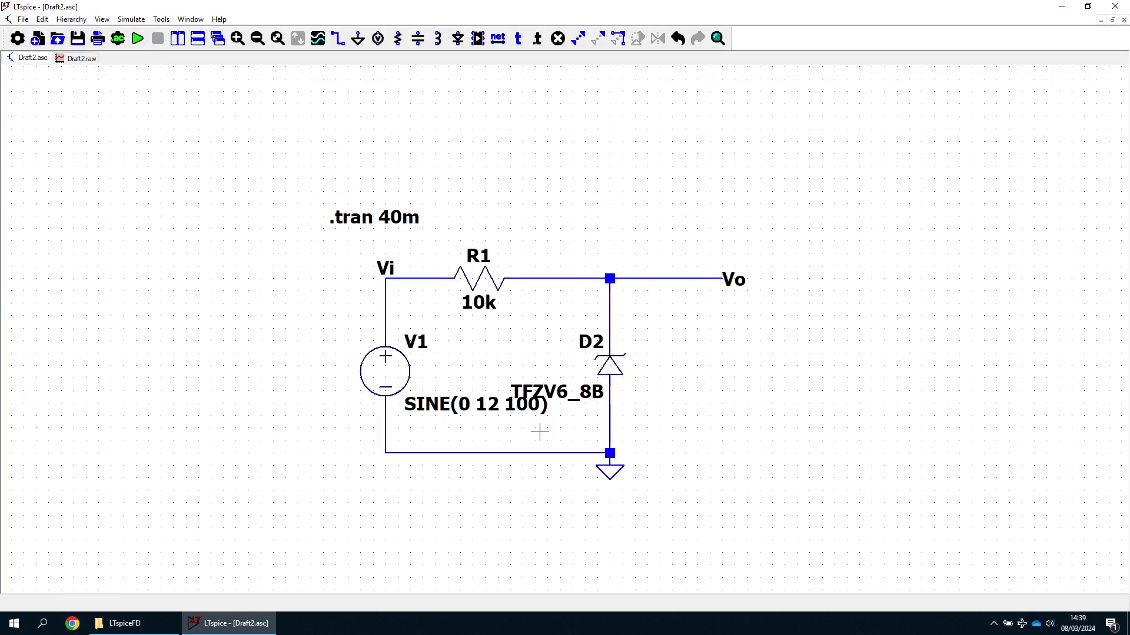
{"action": "left_click", "coordinate": [81, 58]}
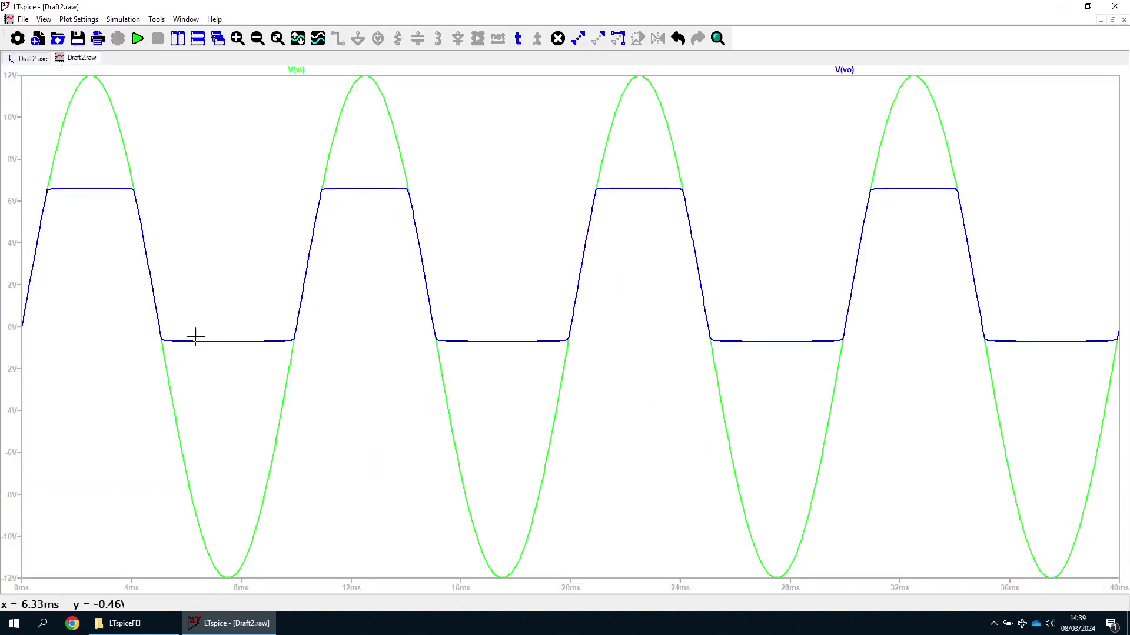
Measure the clipped negative level of V(vo) with a cursor at about 17.5 ms, and return to the schematic without the cursor readout
{"action": "left_click", "coordinate": [844, 70]}
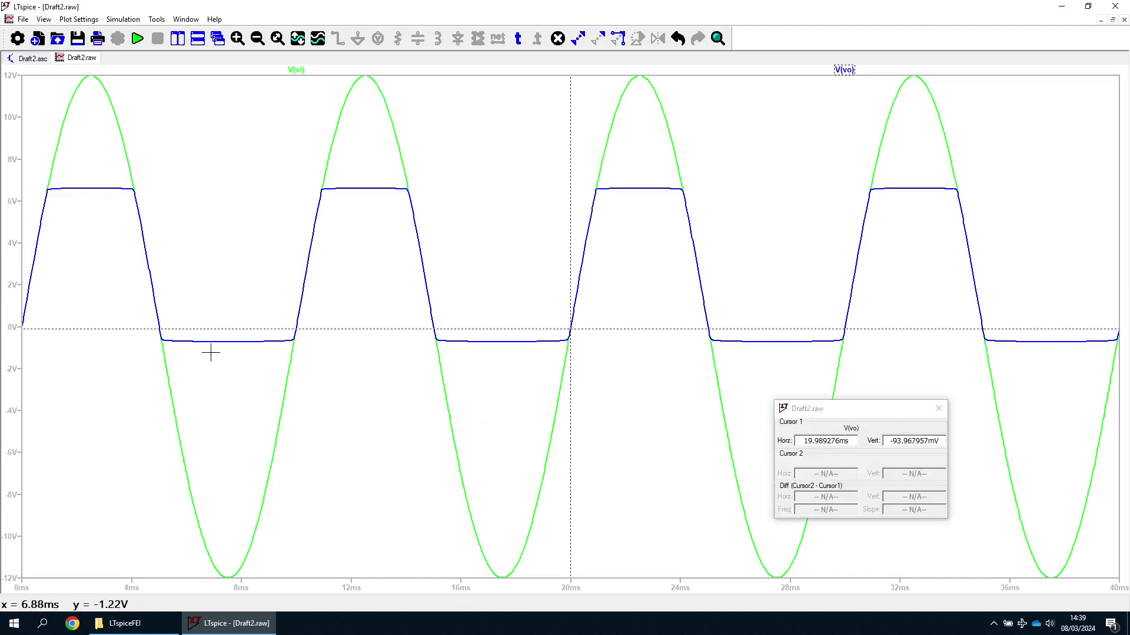
{"action": "left_click_drag", "start_coordinate": [212, 341], "coordinate": [391, 356]}
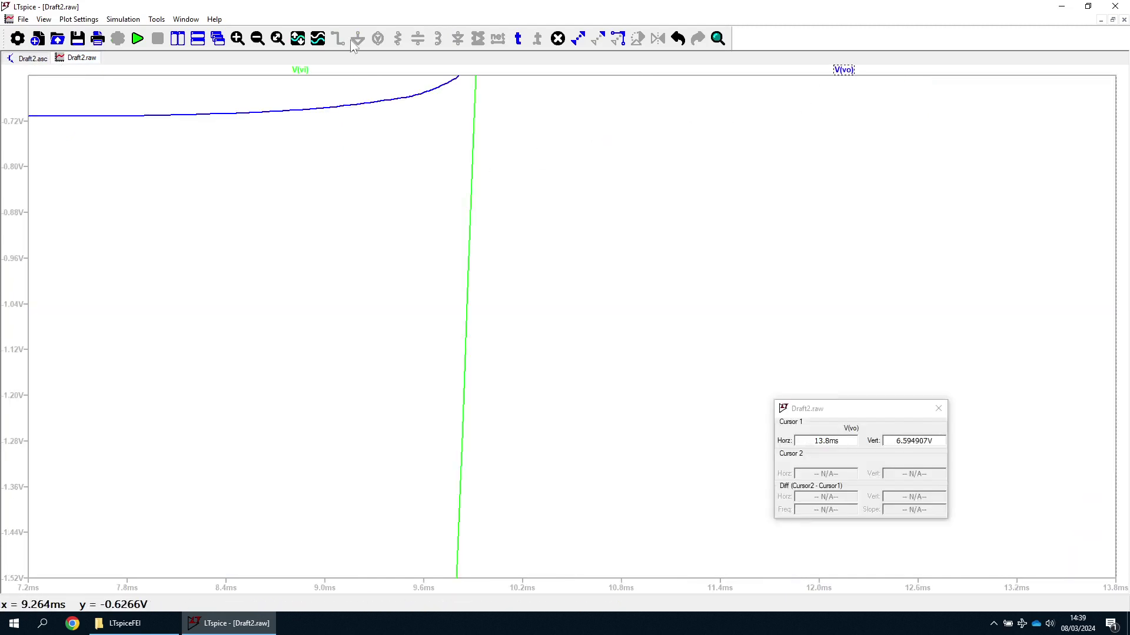
{"action": "left_click", "coordinate": [278, 38]}
{"action": "left_click_drag", "start_coordinate": [404, 192], "coordinate": [501, 347]}
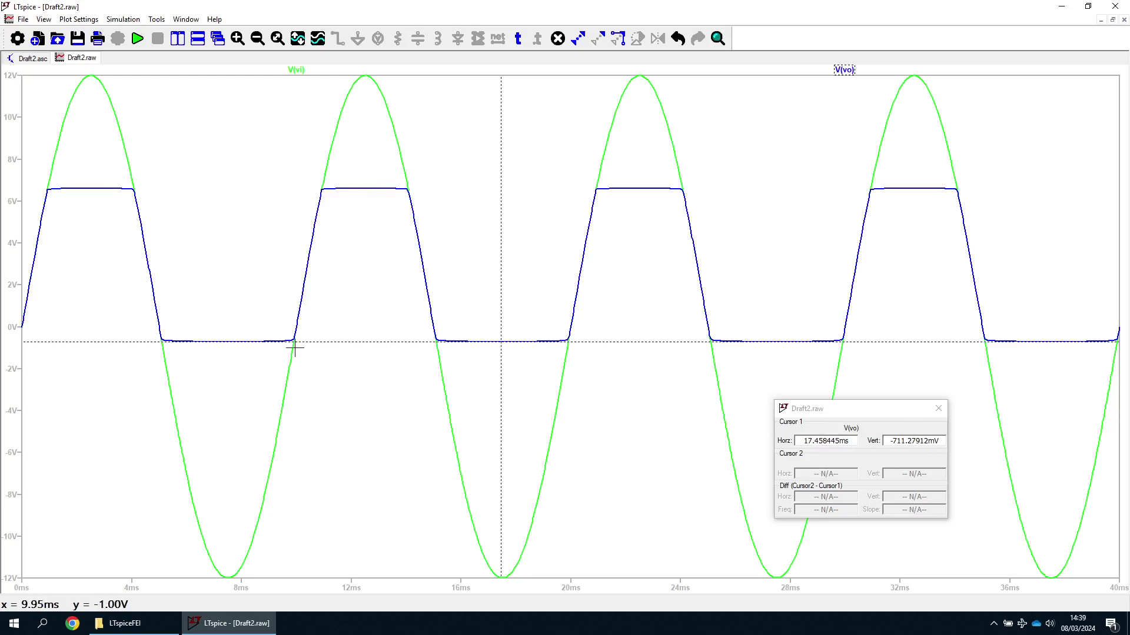
{"action": "left_click", "coordinate": [30, 59]}
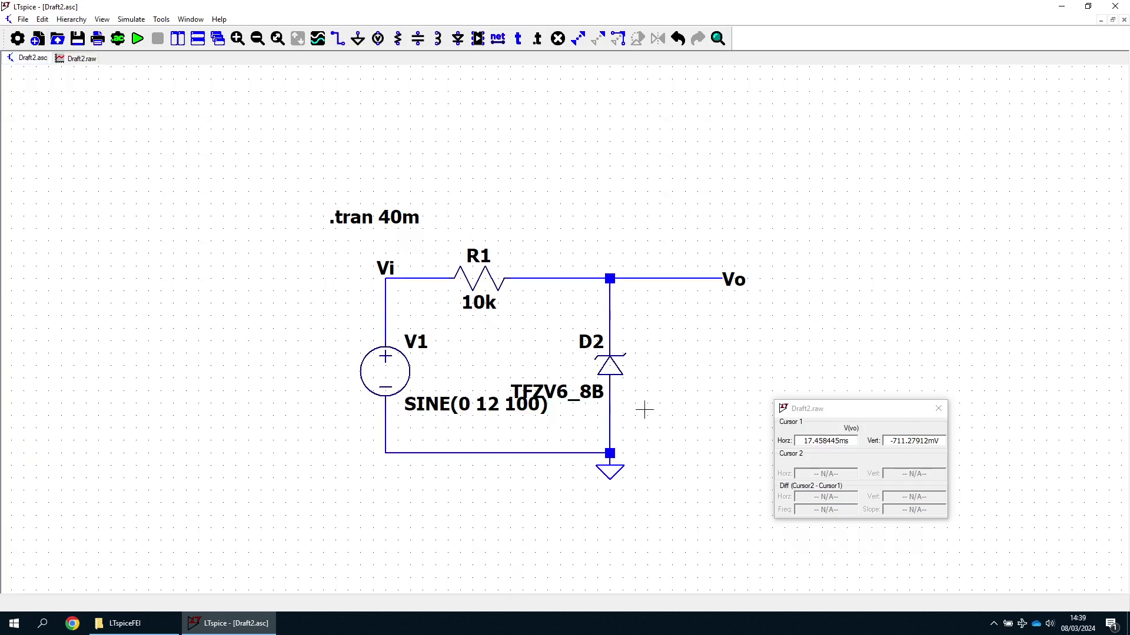
{"action": "left_click", "coordinate": [938, 408]}
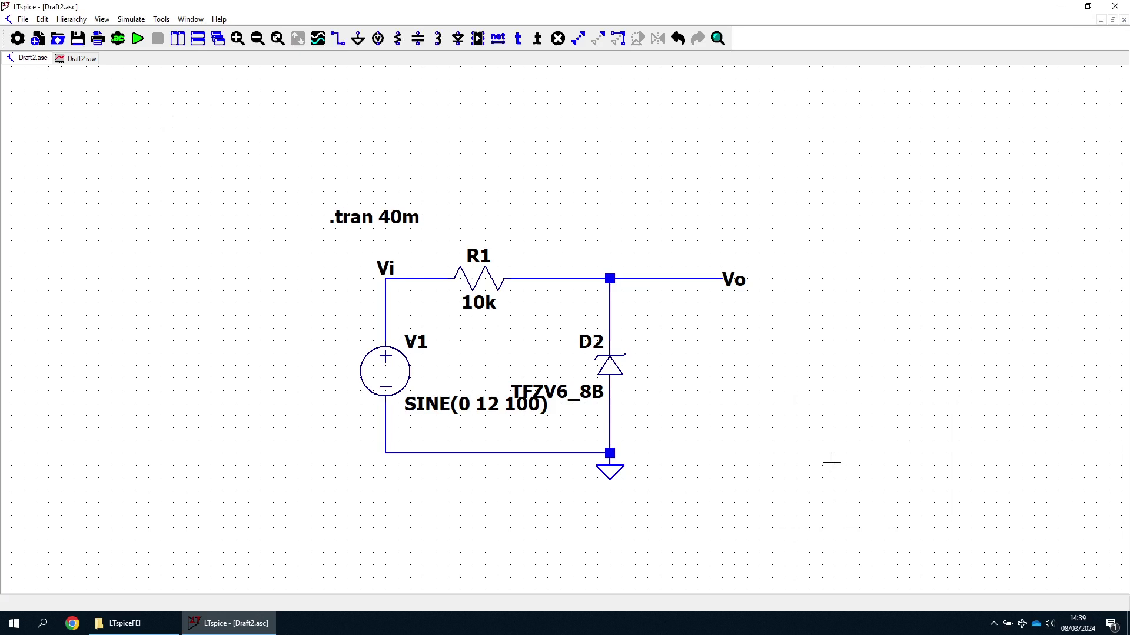
Delete the entire circuit and place a single new diode near the middle of the empty schematic
{"action": "key", "text": "Delete"}
{"action": "left_click_drag", "start_coordinate": [880, 532], "coordinate": [260, 161]}
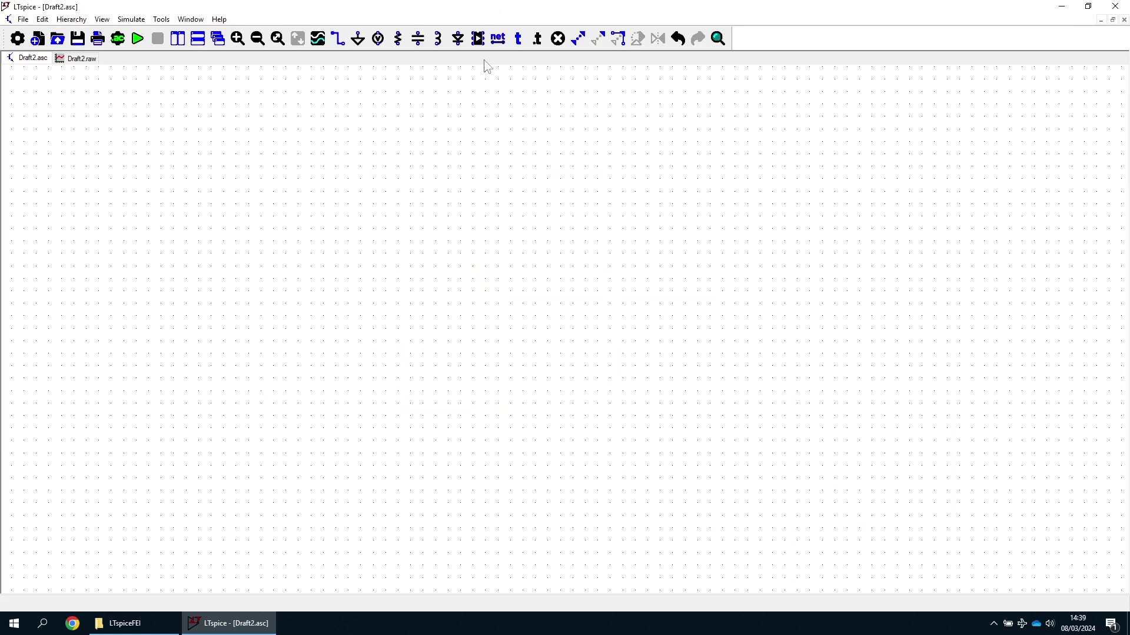
{"action": "left_click", "coordinate": [457, 39]}
{"action": "left_click", "coordinate": [585, 276]}
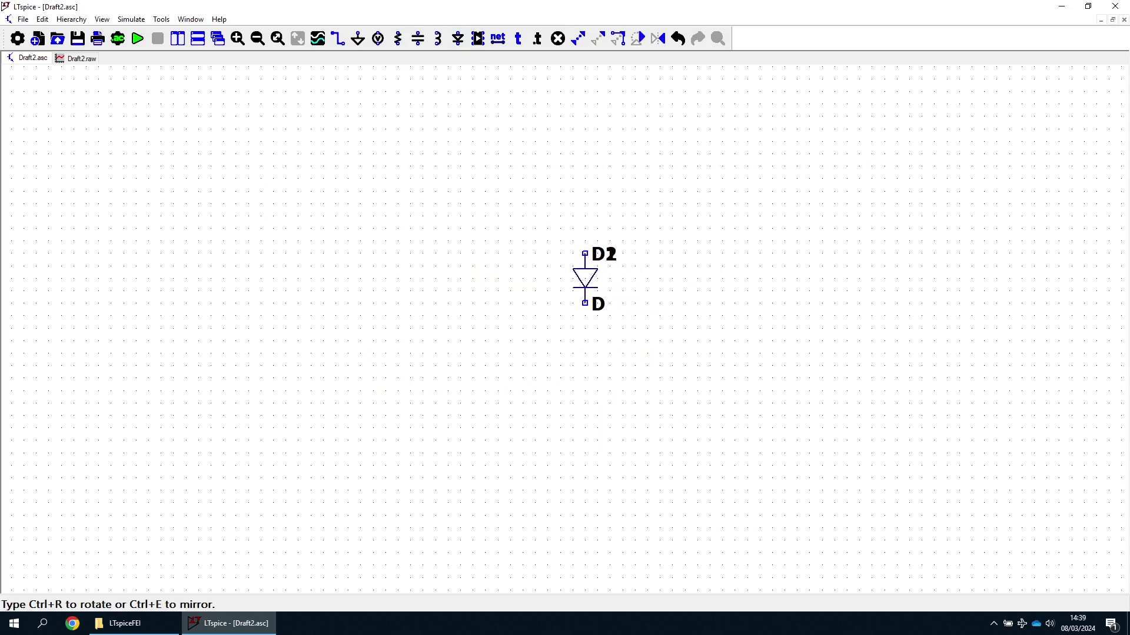
{"action": "key", "text": "Escape"}
Assign the Fairchild QTLP690C LED model from the diode library to D1
{"action": "right_click", "coordinate": [599, 285]}
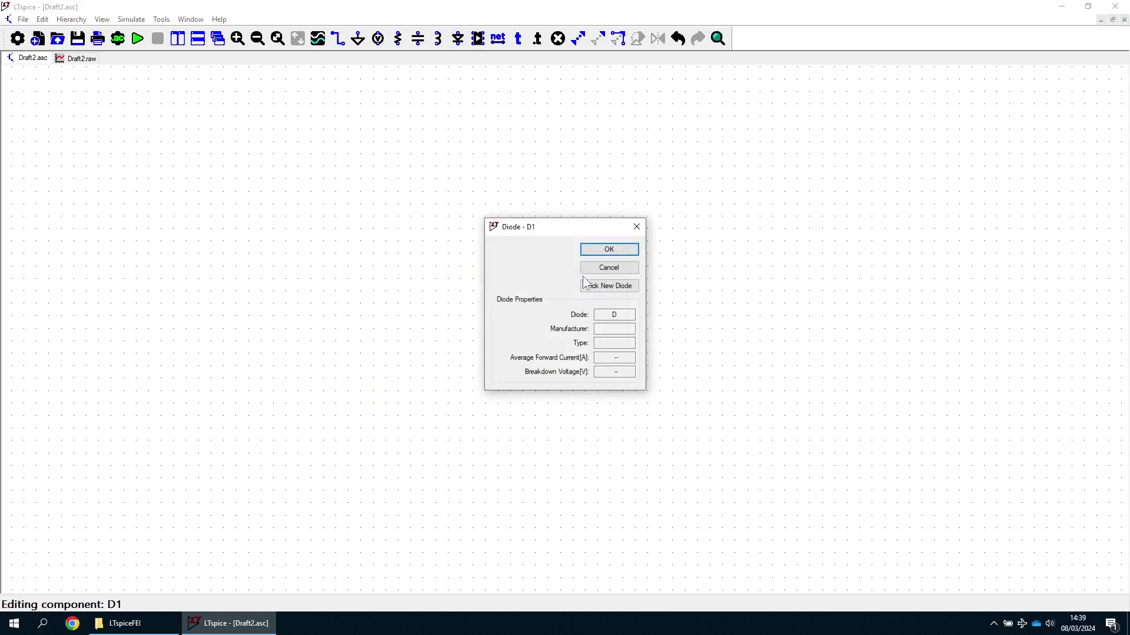
{"action": "left_click", "coordinate": [608, 283]}
{"action": "left_click", "coordinate": [565, 287]}
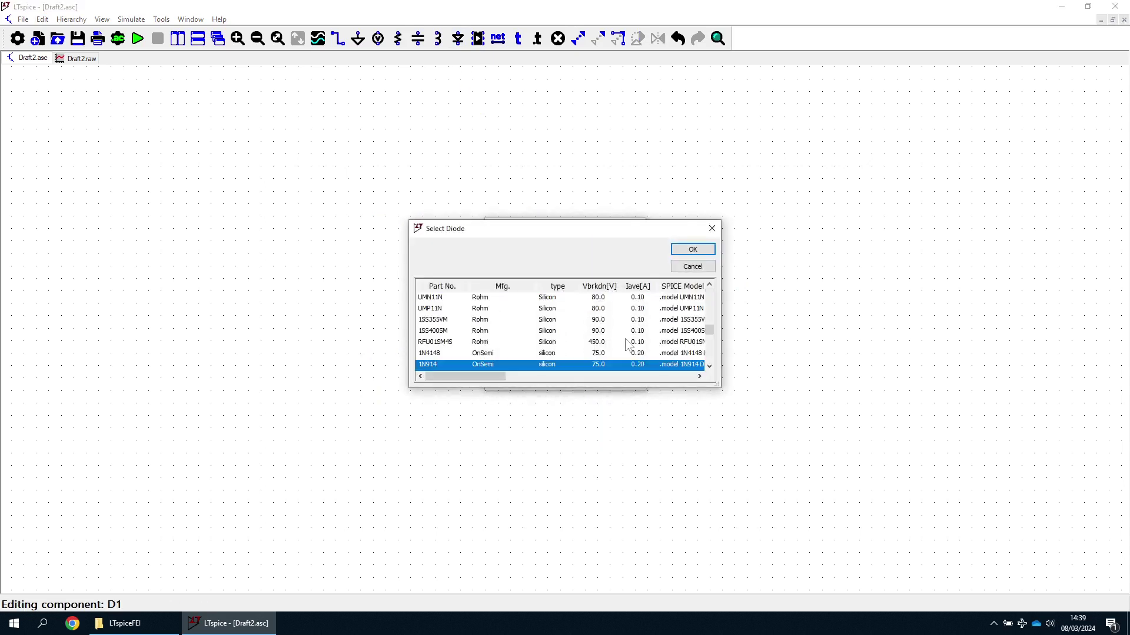
{"action": "left_click_drag", "start_coordinate": [709, 331], "coordinate": [710, 294]}
{"action": "scroll", "coordinate": [594, 338], "scroll_direction": "down", "scroll_amount": 15}
{"action": "scroll", "coordinate": [594, 329], "scroll_direction": "up", "scroll_amount": 5}
{"action": "scroll", "coordinate": [595, 330], "scroll_direction": "up", "scroll_amount": 1}
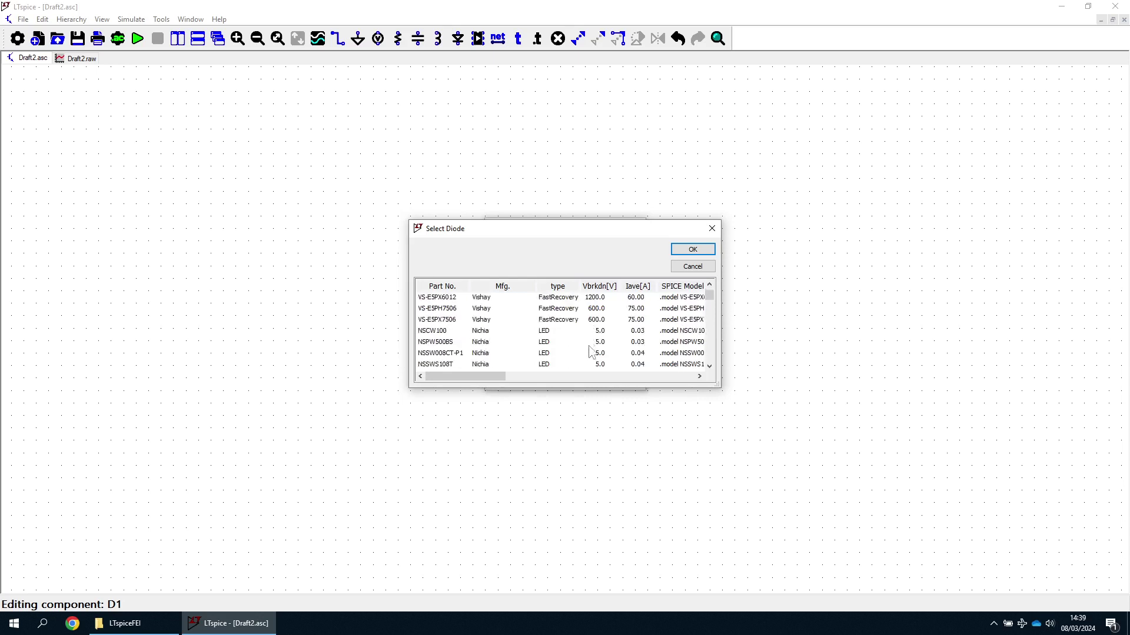
{"action": "scroll", "coordinate": [594, 346], "scroll_direction": "down", "scroll_amount": 2}
{"action": "scroll", "coordinate": [594, 340], "scroll_direction": "down", "scroll_amount": 2}
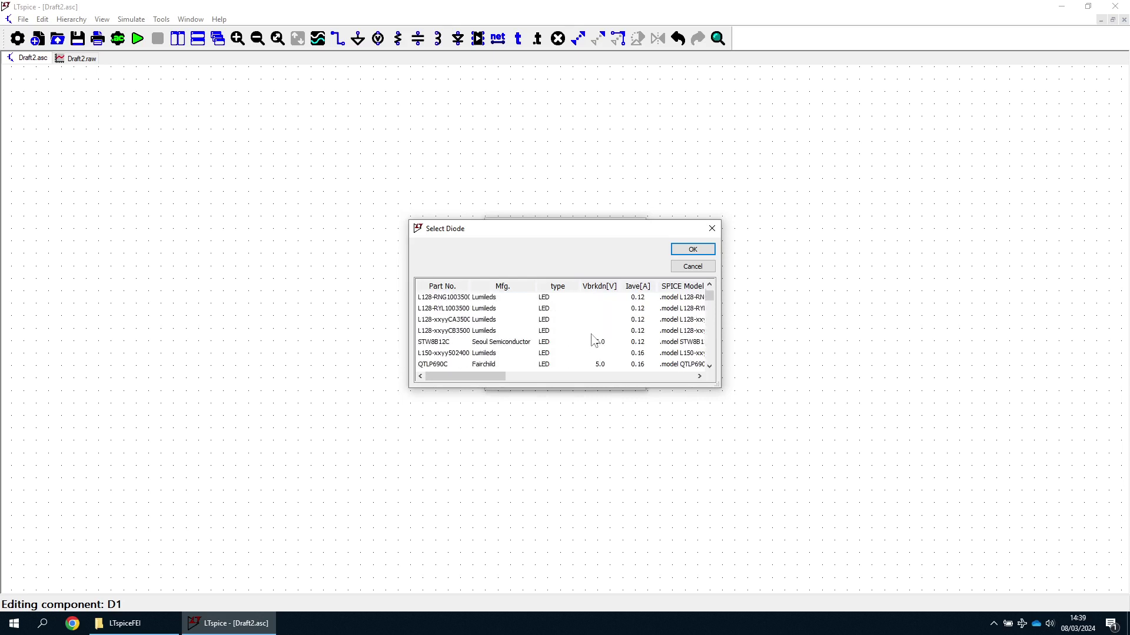
{"action": "scroll", "coordinate": [594, 341], "scroll_direction": "down", "scroll_amount": 1}
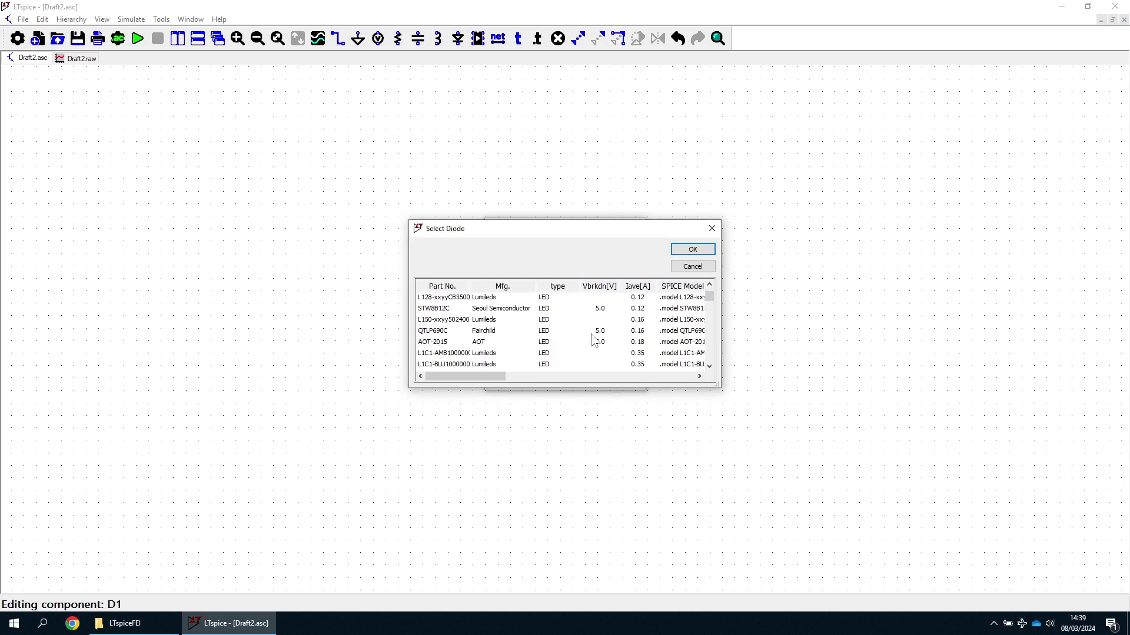
{"action": "left_click", "coordinate": [436, 331]}
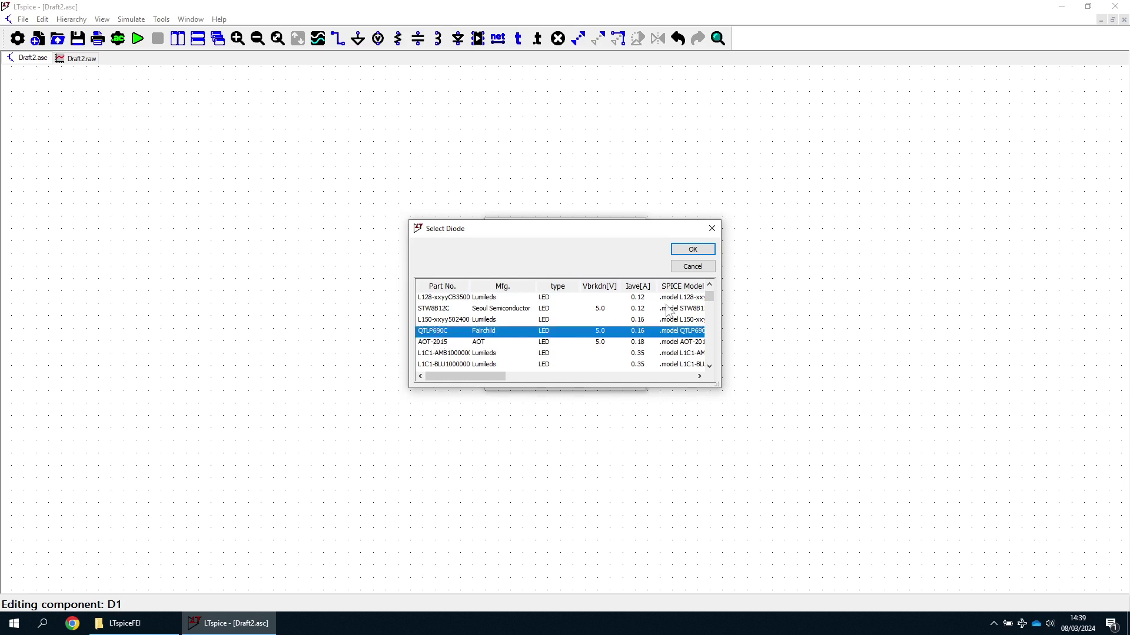
{"action": "left_click", "coordinate": [693, 250]}
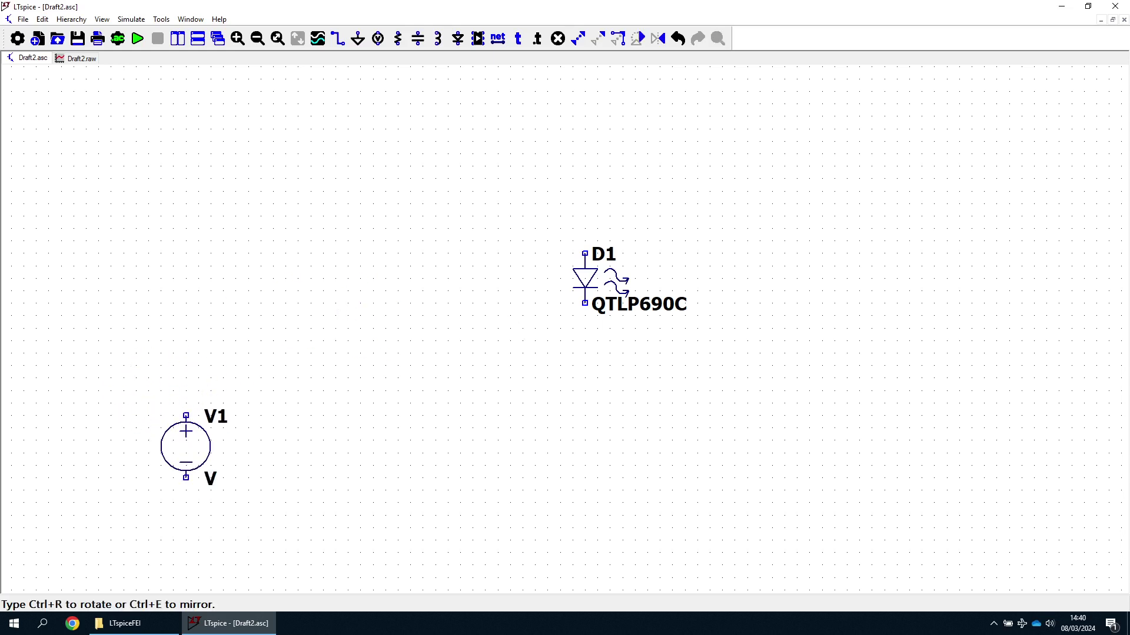
Place voltage source V1 below and left of D1 with a pulse from -10 to 10 V, 0 delay, 1p rise and fall, 5m on, 10m period, 4 cycles
{"action": "key", "text": "Escape"}
{"action": "right_click", "coordinate": [171, 435]}
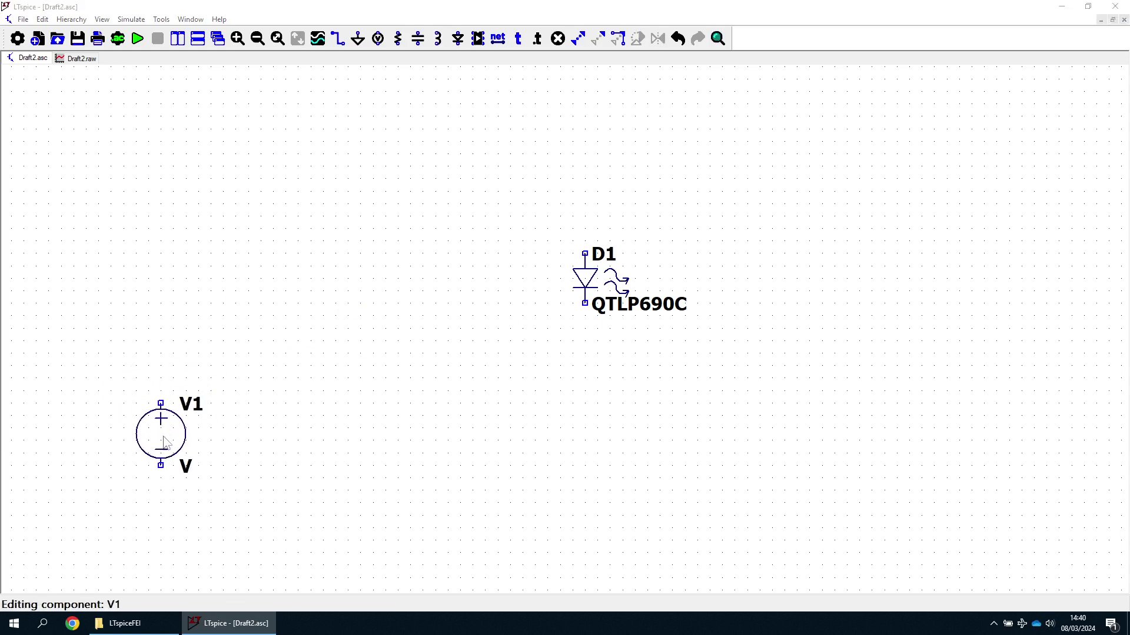
{"action": "left_click", "coordinate": [639, 330]}
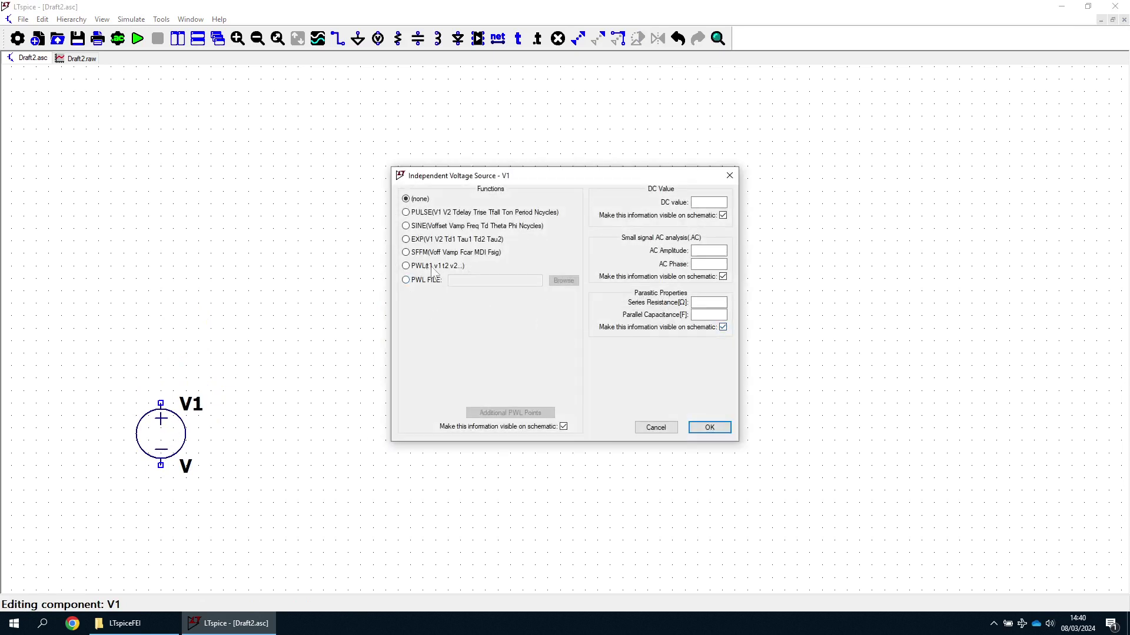
{"action": "left_click", "coordinate": [414, 213]}
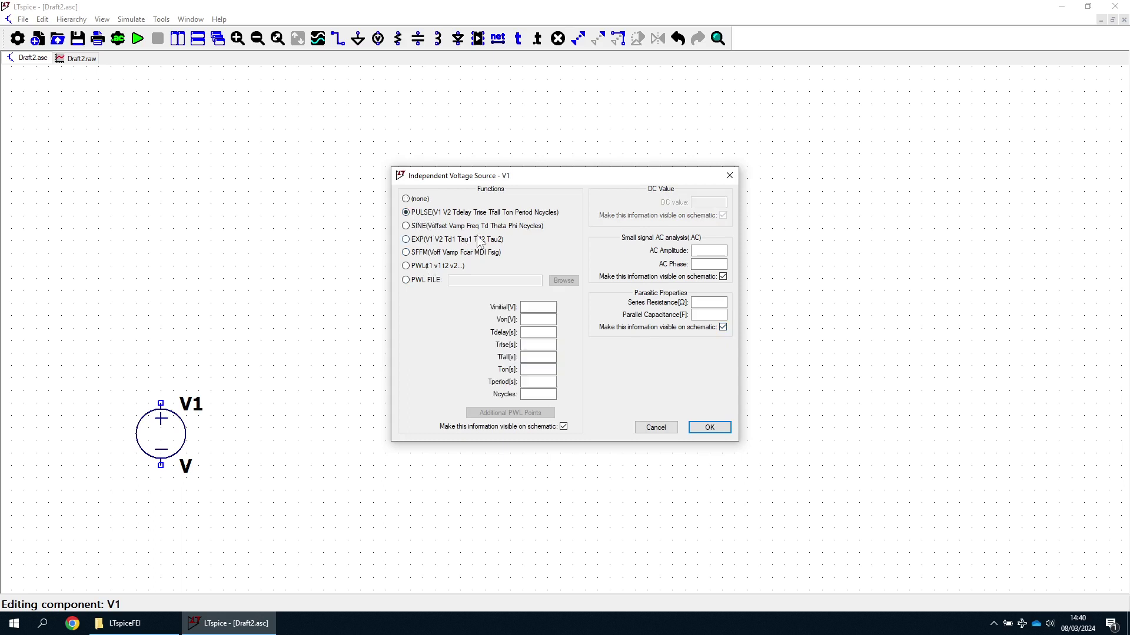
{"action": "left_click", "coordinate": [543, 306]}
{"action": "left_click", "coordinate": [542, 333]}
{"action": "left_click", "coordinate": [540, 346]}
{"action": "left_click", "coordinate": [541, 381]}
{"action": "left_click", "coordinate": [719, 429]}
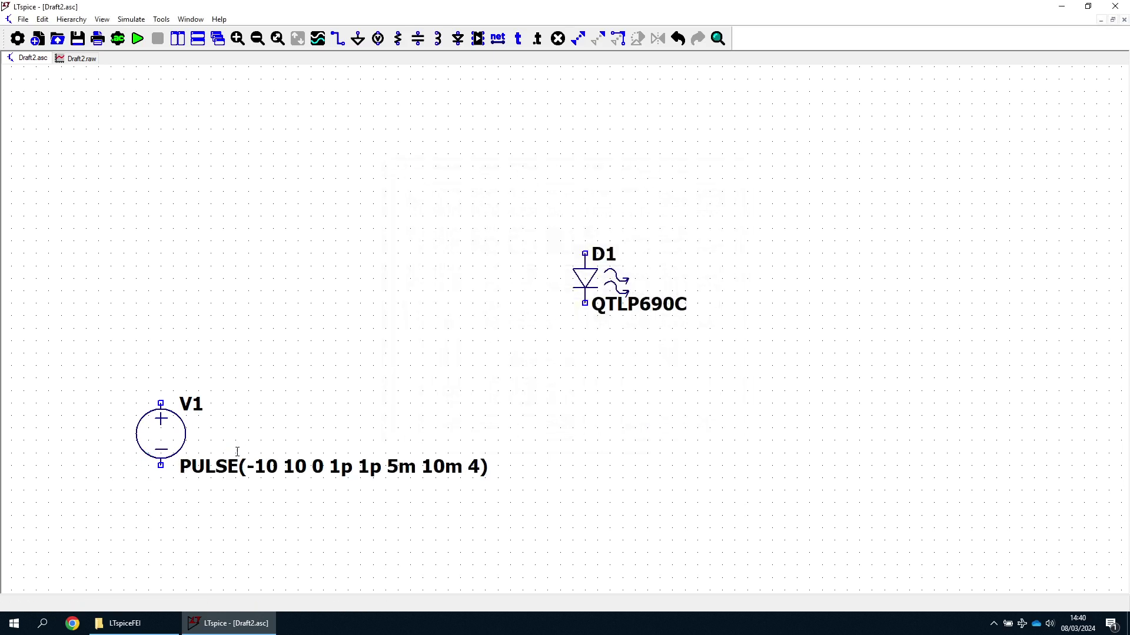
Draw a wire from V1's positive terminal up to the level of D1's anode and a short way toward D1
{"action": "key", "text": "F3"}
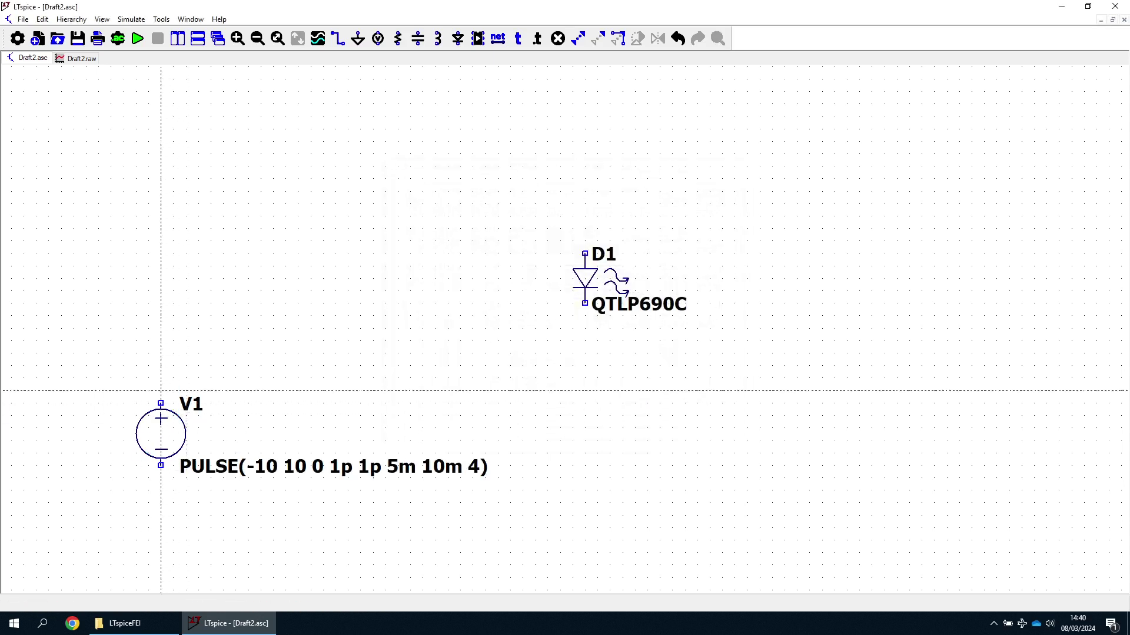
{"action": "left_click", "coordinate": [160, 392]}
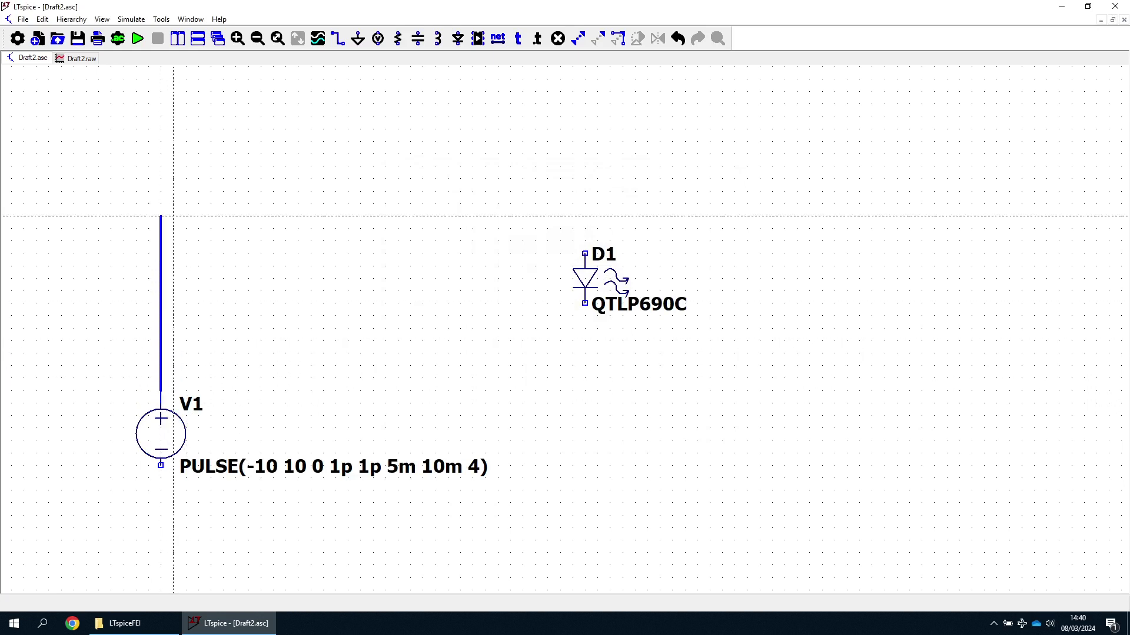
{"action": "left_click", "coordinate": [161, 215]}
{"action": "left_click", "coordinate": [149, 253]}
{"action": "left_click", "coordinate": [286, 253]}
{"action": "key", "text": "Escape"}
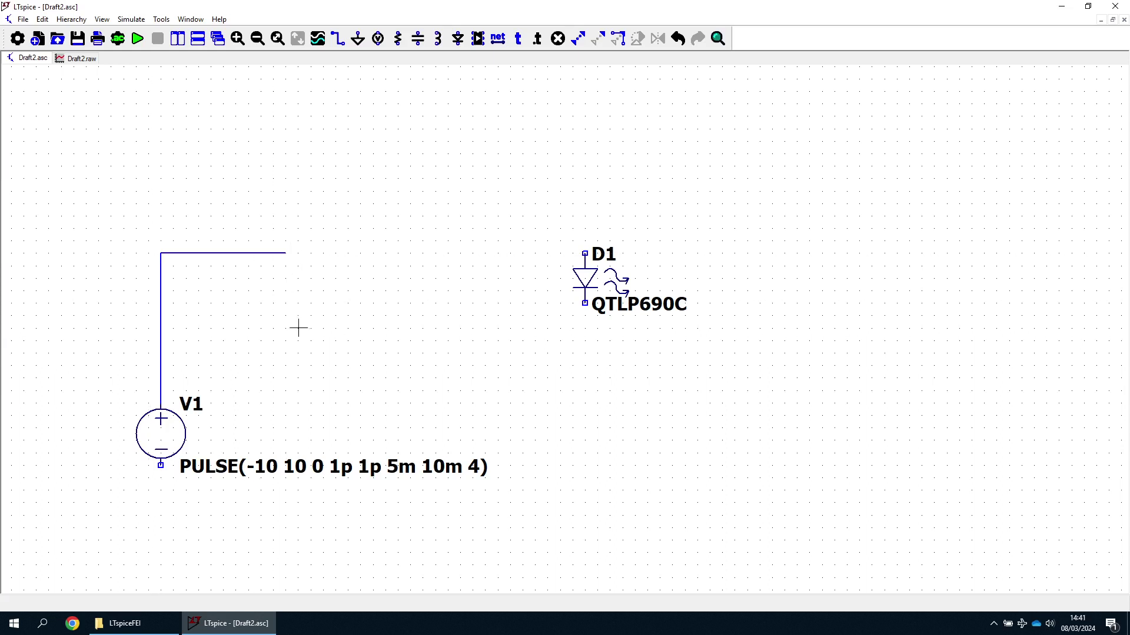
Place a ground below V1 and wire it to the source's negative terminal
{"action": "key", "text": "g"}
{"action": "left_click", "coordinate": [161, 505]}
{"action": "key", "text": "F3"}
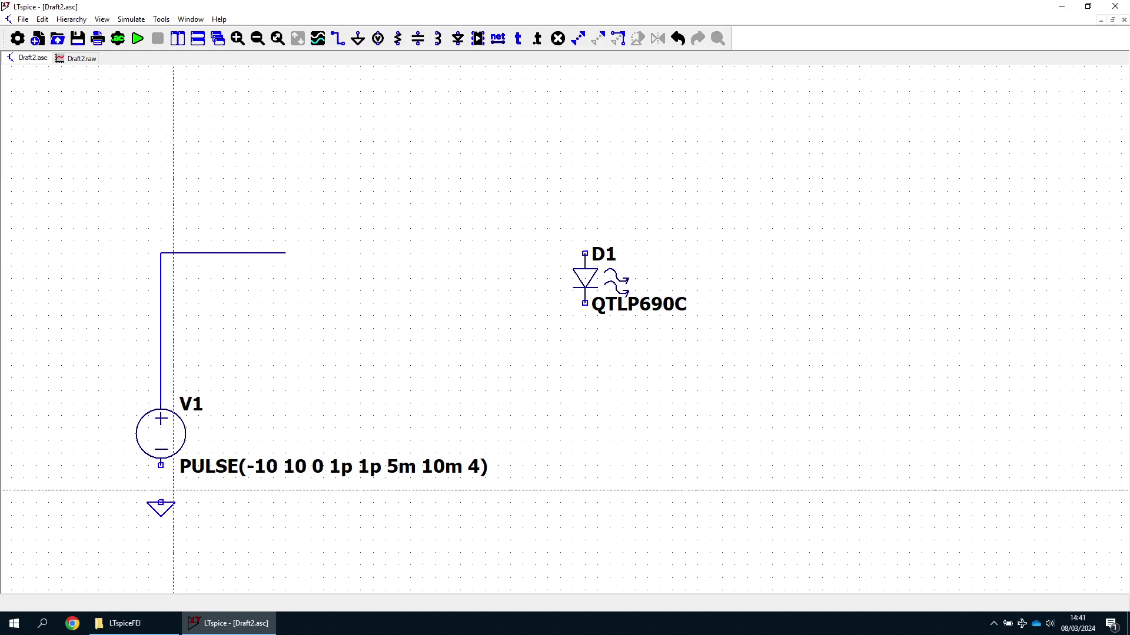
{"action": "left_click", "coordinate": [161, 465]}
{"action": "left_click", "coordinate": [161, 503]}
{"action": "key", "text": "Escape"}
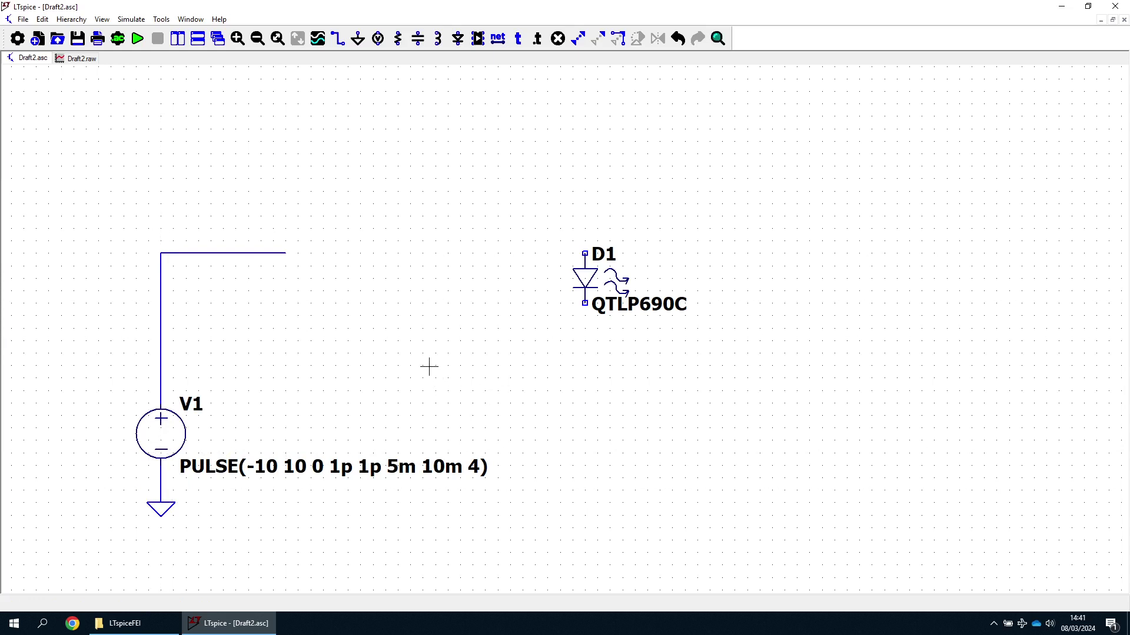
Place a horizontal resistor R1 at the end of the wire from V1 and set its resistance to 500 ohms
{"action": "key", "text": "r"}
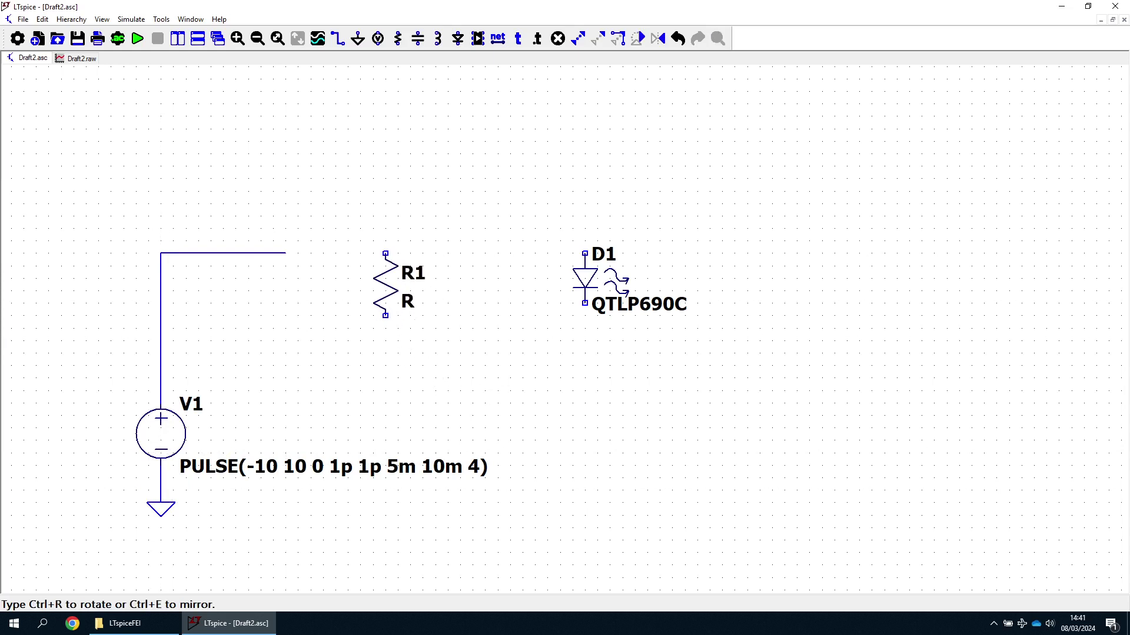
{"action": "key", "text": "ctrl+r"}
{"action": "left_click", "coordinate": [360, 242]}
{"action": "key", "text": "Escape"}
{"action": "key", "text": "F3"}
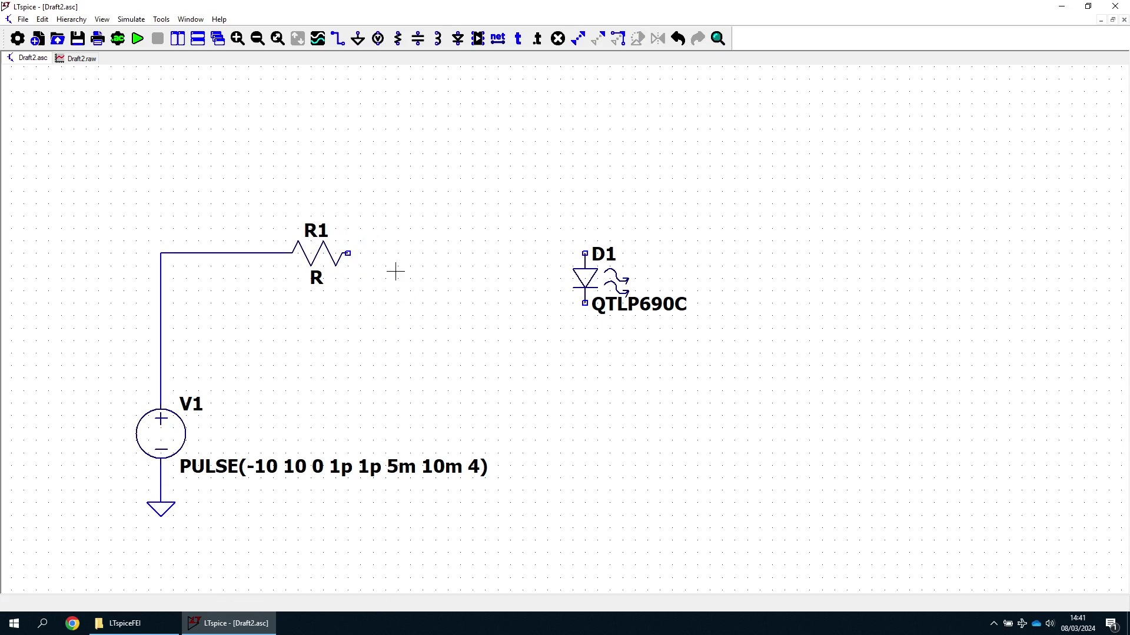
{"action": "right_click", "coordinate": [330, 255]}
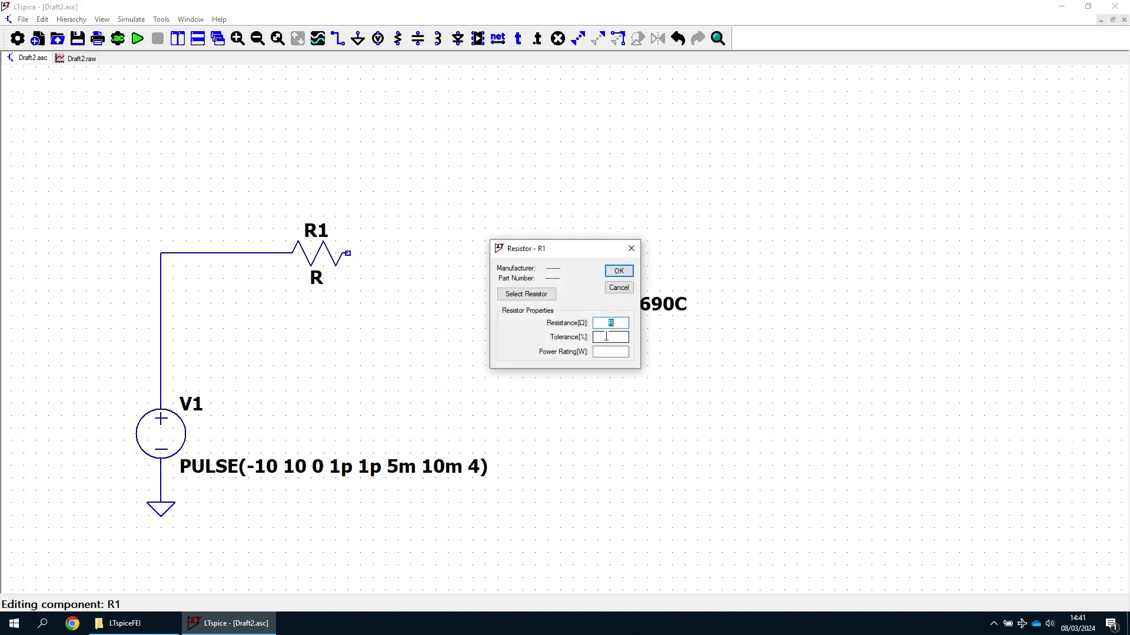
{"action": "left_click", "coordinate": [618, 270]}
Wire the free end of R1 to D1's anode and ground D1's cathode
{"action": "key", "text": "F3"}
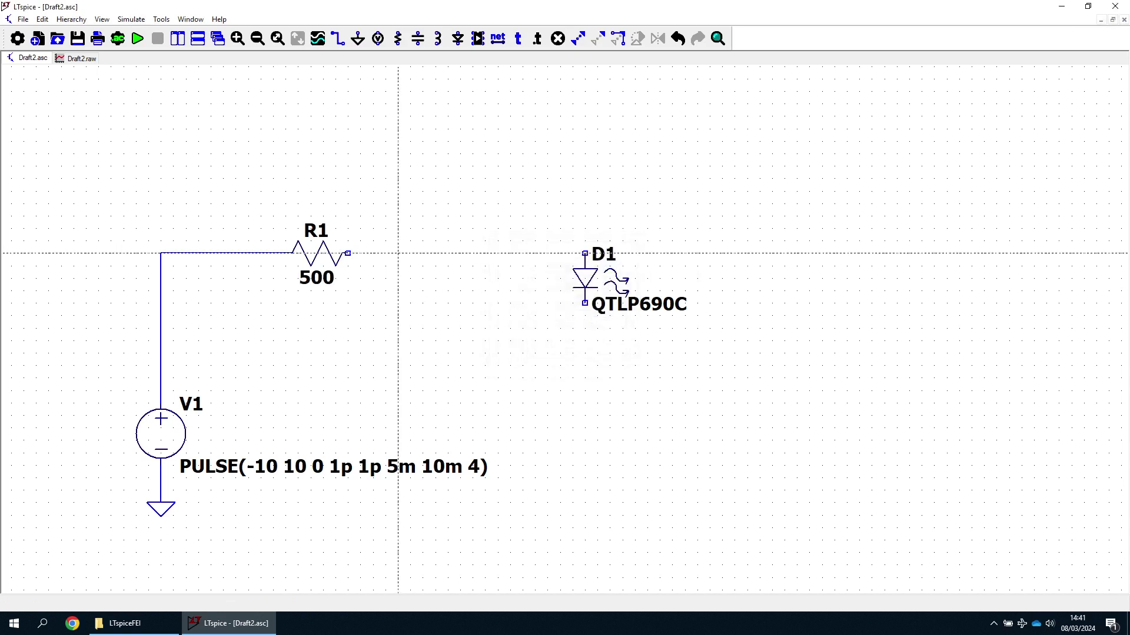
{"action": "left_click", "coordinate": [347, 253]}
{"action": "left_click", "coordinate": [585, 253]}
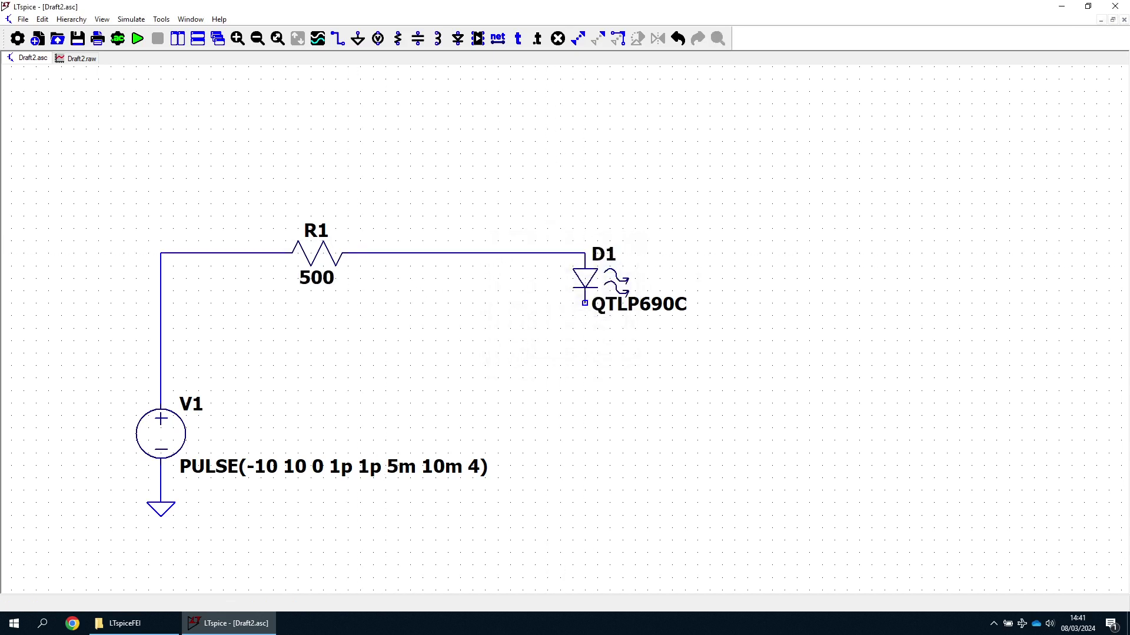
{"action": "key", "text": "g"}
{"action": "left_click", "coordinate": [584, 303]}
{"action": "key", "text": "Escape"}
Run a transient analysis with a 40m stop time and plot the voltages at the source node and at D1's anode
{"action": "left_click", "coordinate": [138, 42]}
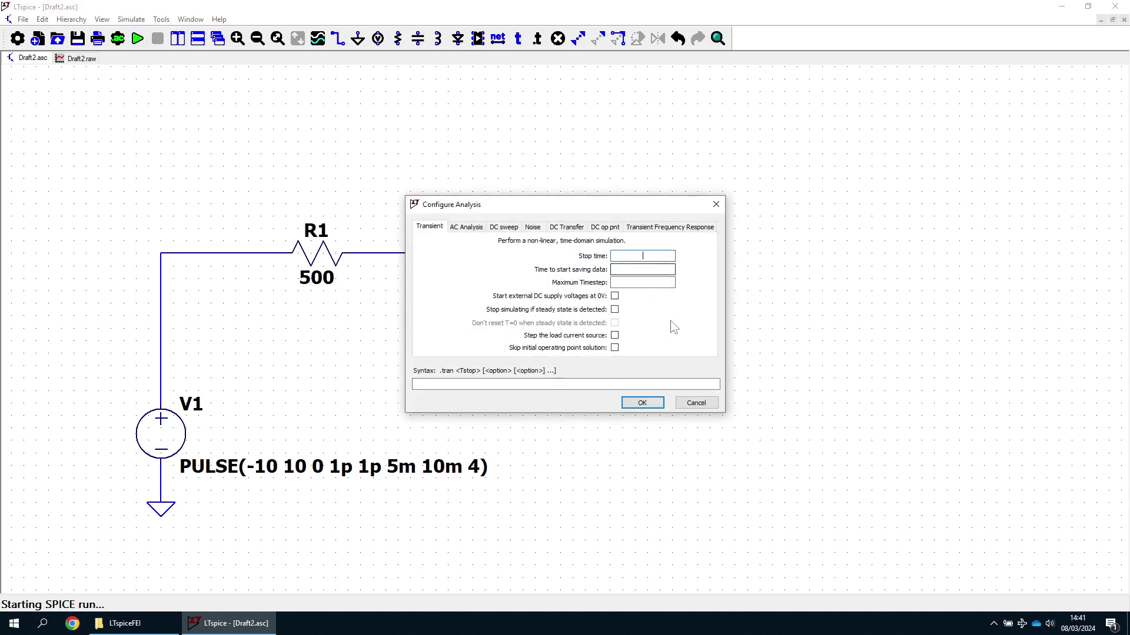
{"action": "type", "text": "40m"}
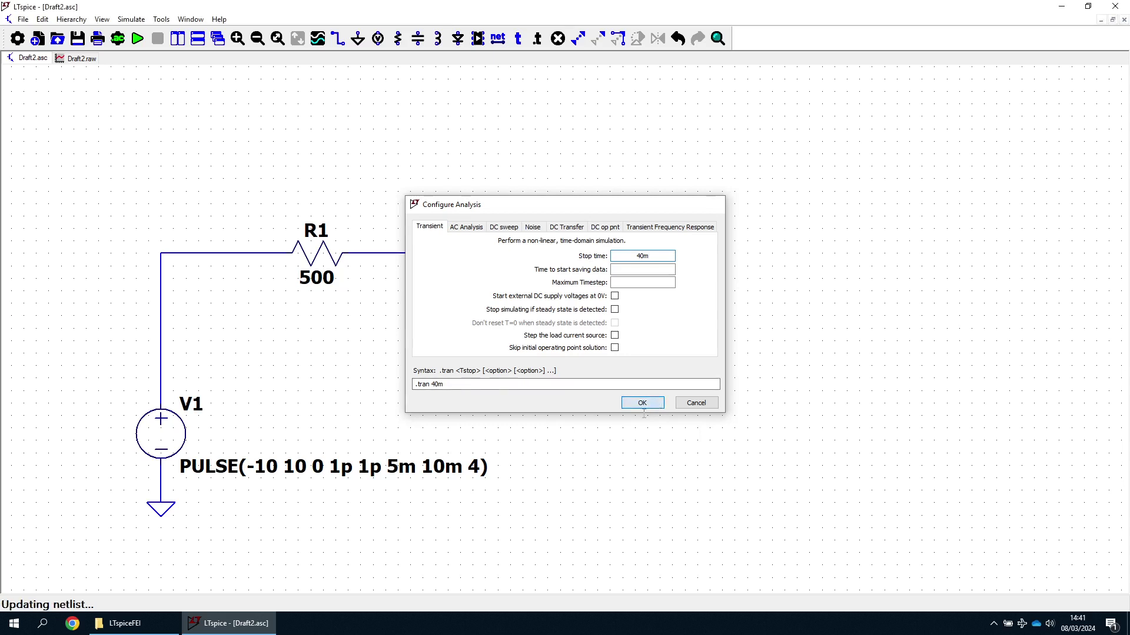
{"action": "left_click", "coordinate": [641, 403]}
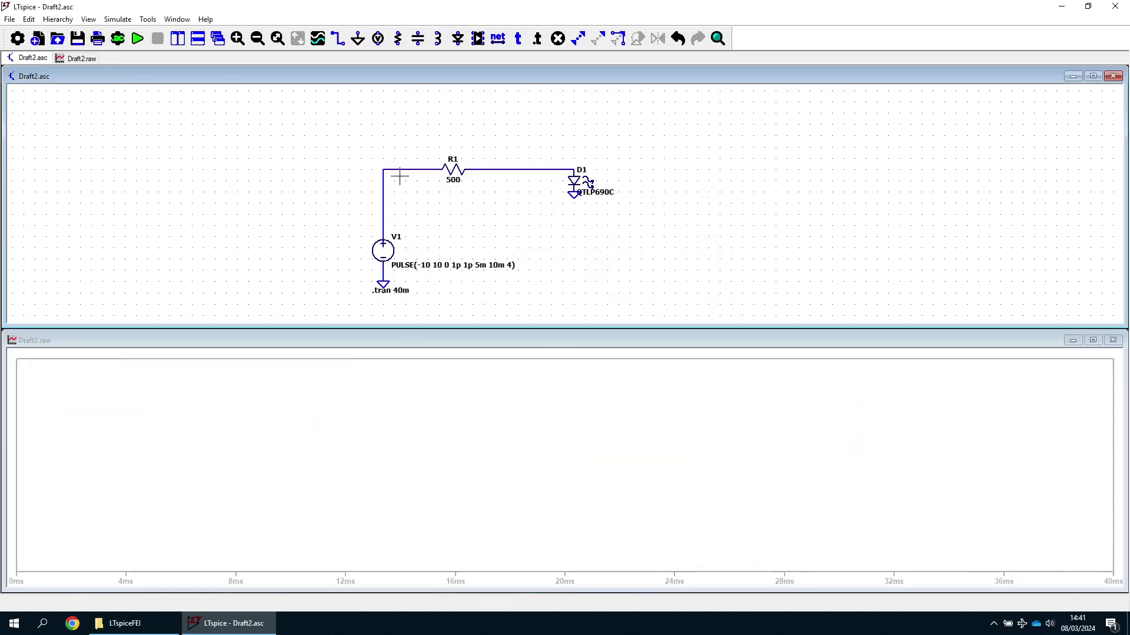
{"action": "left_click", "coordinate": [391, 170]}
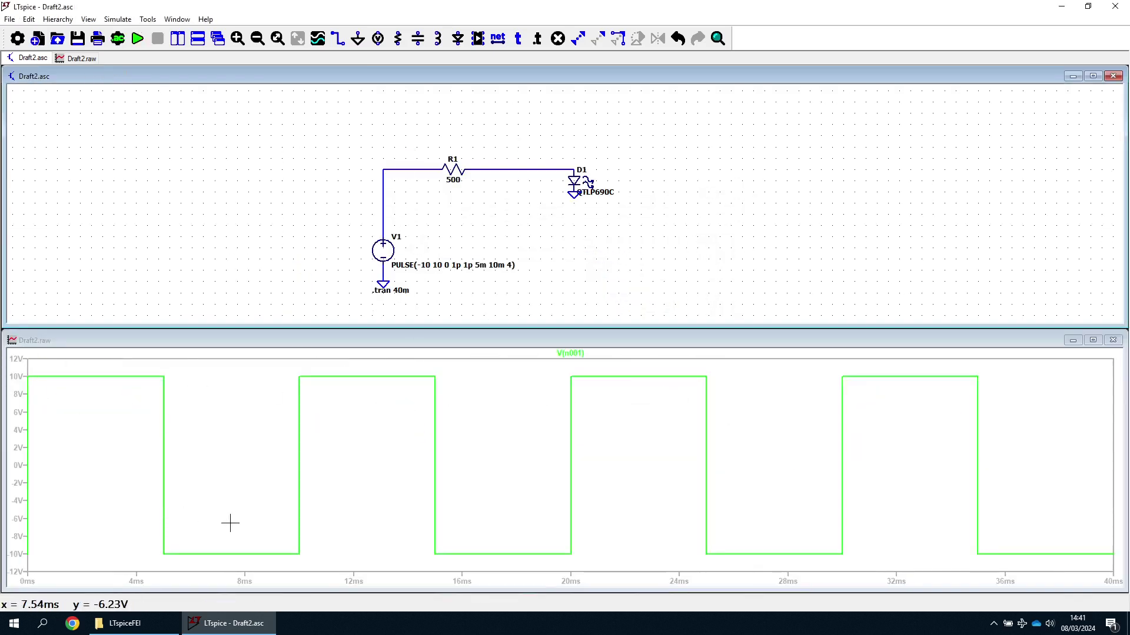
{"action": "left_click", "coordinate": [559, 168]}
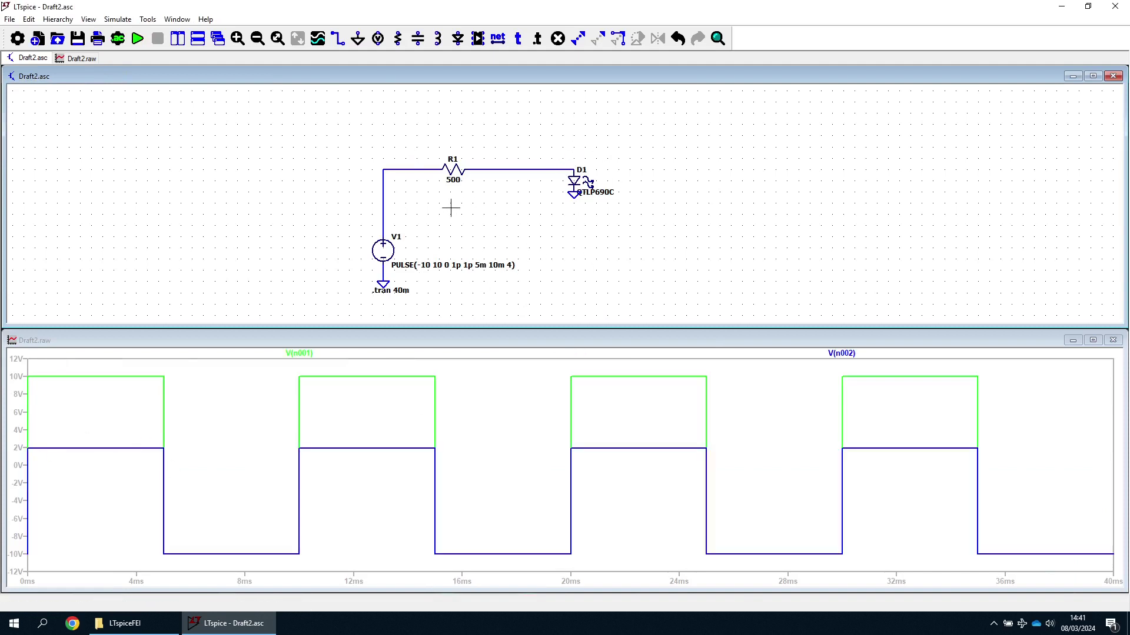
Delete the V(n001) and V(n002) traces and plot the current through D1 instead
{"action": "right_click", "coordinate": [477, 429]}
{"action": "right_click", "coordinate": [300, 354]}
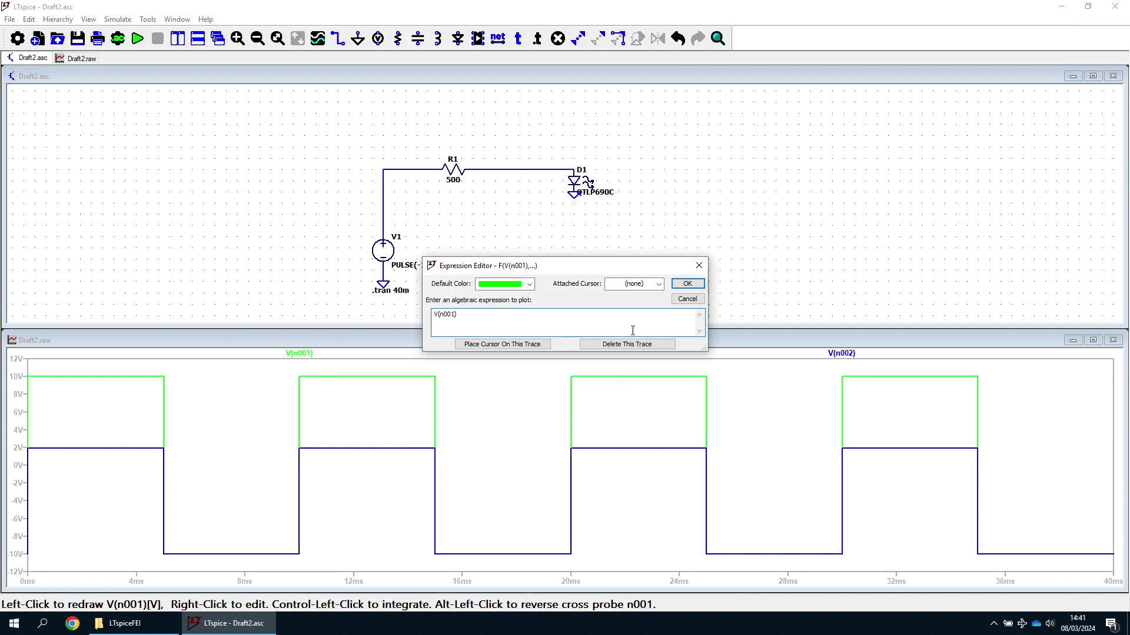
{"action": "left_click", "coordinate": [628, 347]}
{"action": "right_click", "coordinate": [566, 357]}
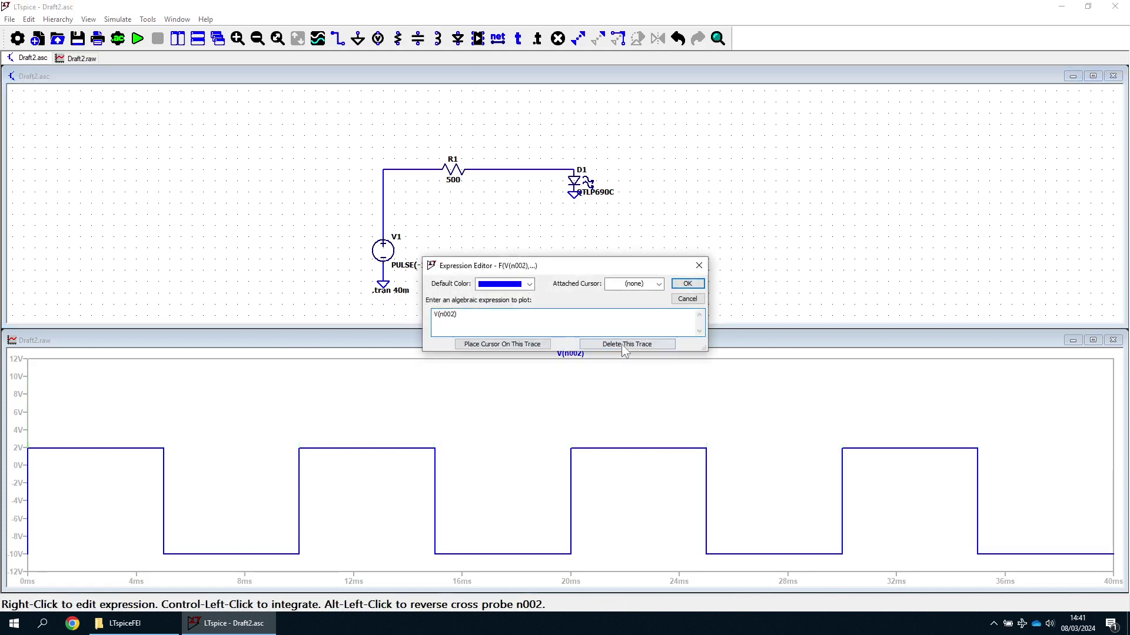
{"action": "left_click", "coordinate": [621, 344]}
{"action": "left_click", "coordinate": [579, 178]}
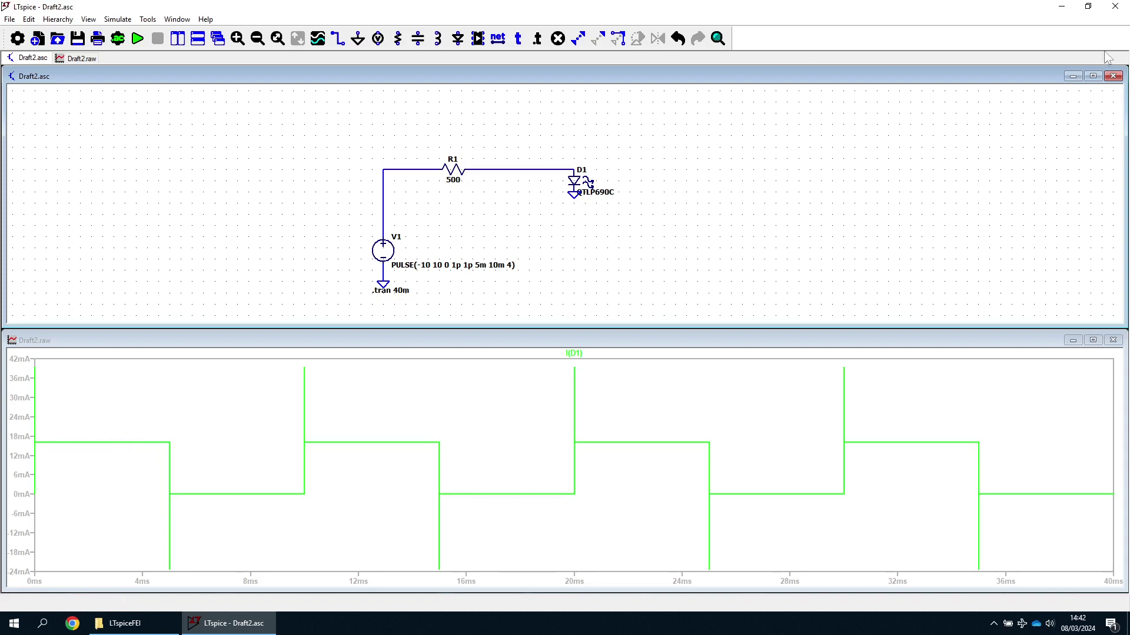
Maximize the schematic, delete R1, the wires above V1 and the ground under D1, and move D1 higher up
{"action": "left_click", "coordinate": [1093, 76]}
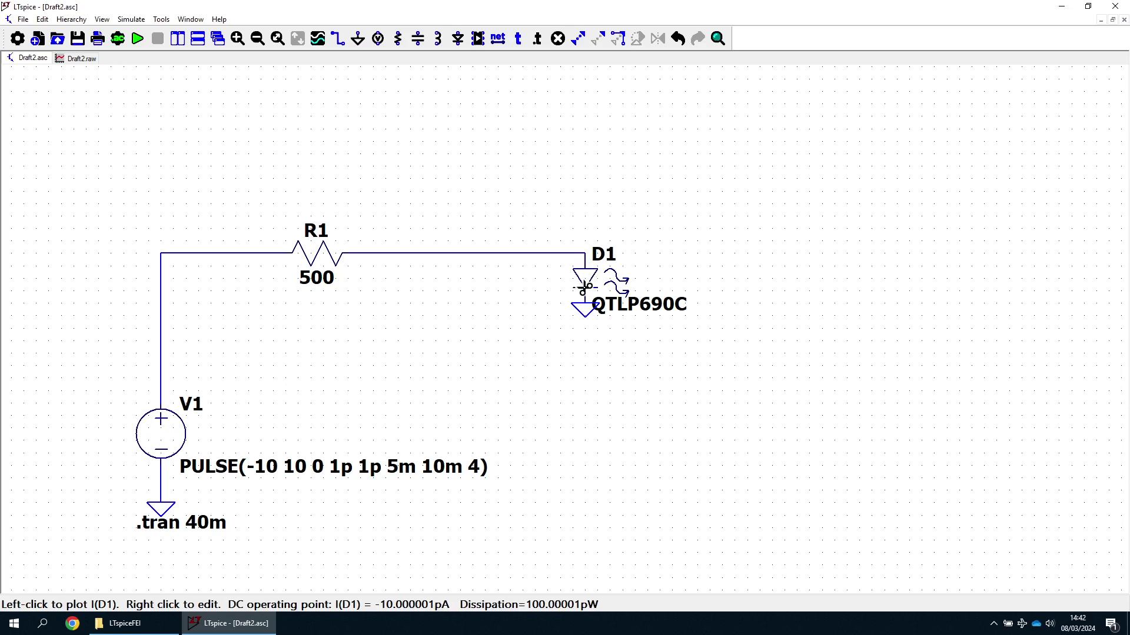
{"action": "key", "text": "Delete"}
{"action": "left_click_drag", "start_coordinate": [115, 204], "coordinate": [525, 318]}
{"action": "left_click", "coordinate": [585, 310]}
{"action": "left_click", "coordinate": [545, 253]}
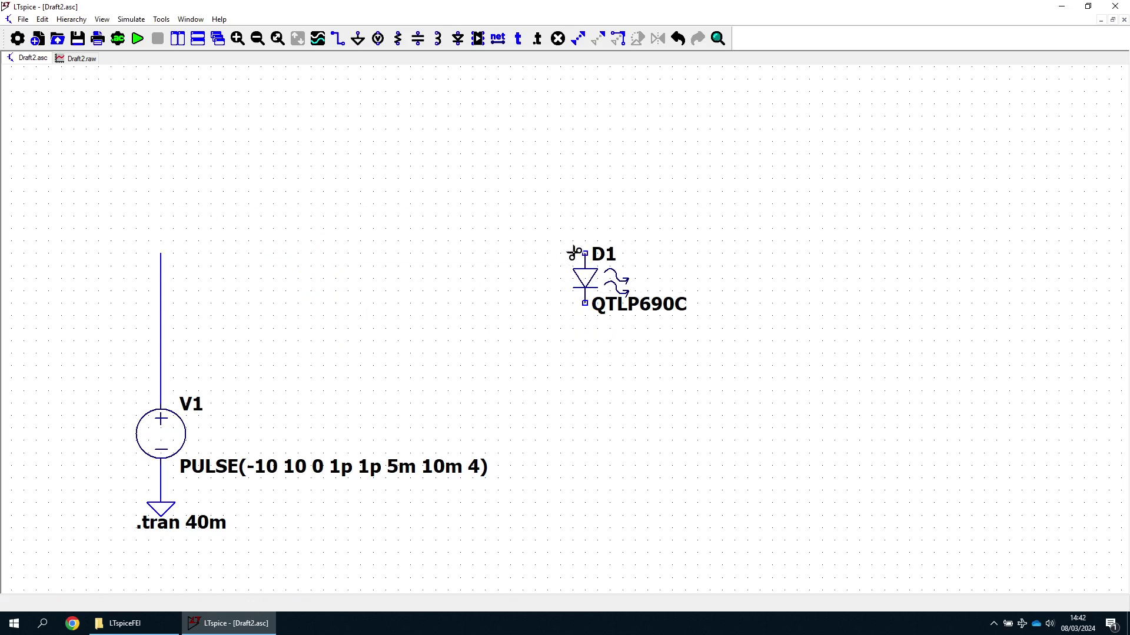
{"action": "left_click", "coordinate": [161, 280]}
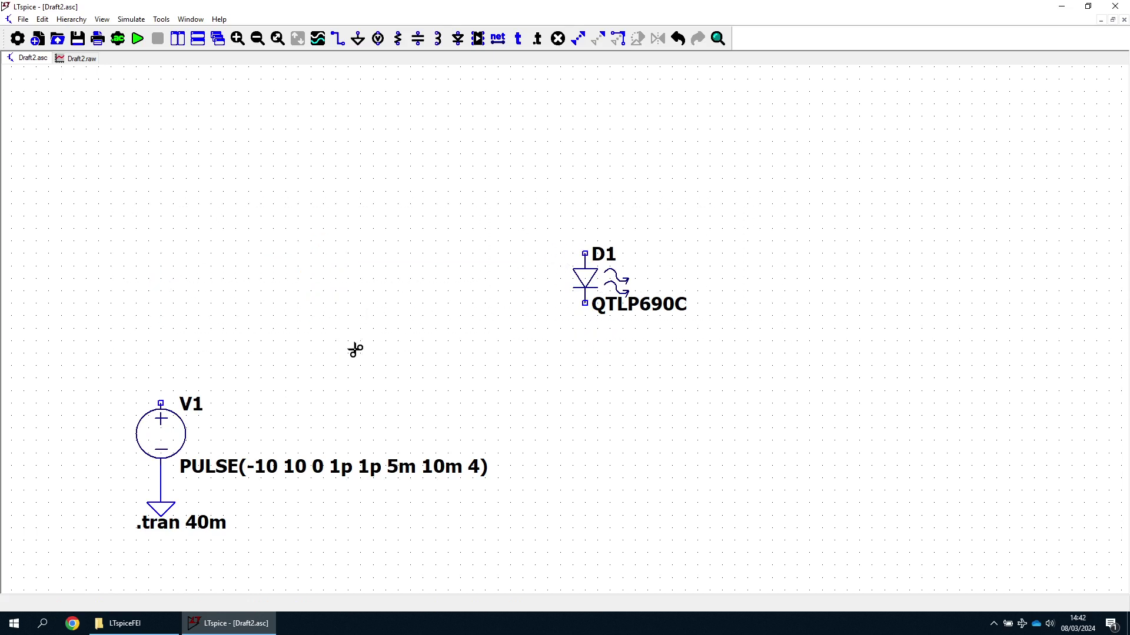
{"action": "left_click_drag", "start_coordinate": [593, 287], "coordinate": [593, 212]}
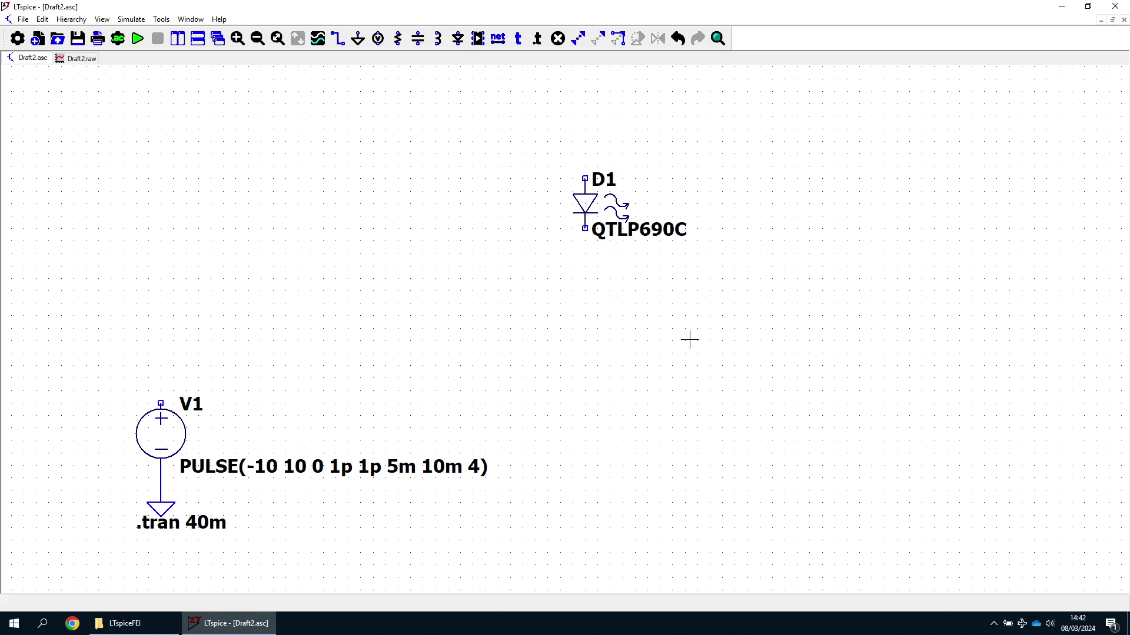
Place an npn transistor just below D1, with its collector lined up under the LED's cathode
{"action": "left_click", "coordinate": [477, 38]}
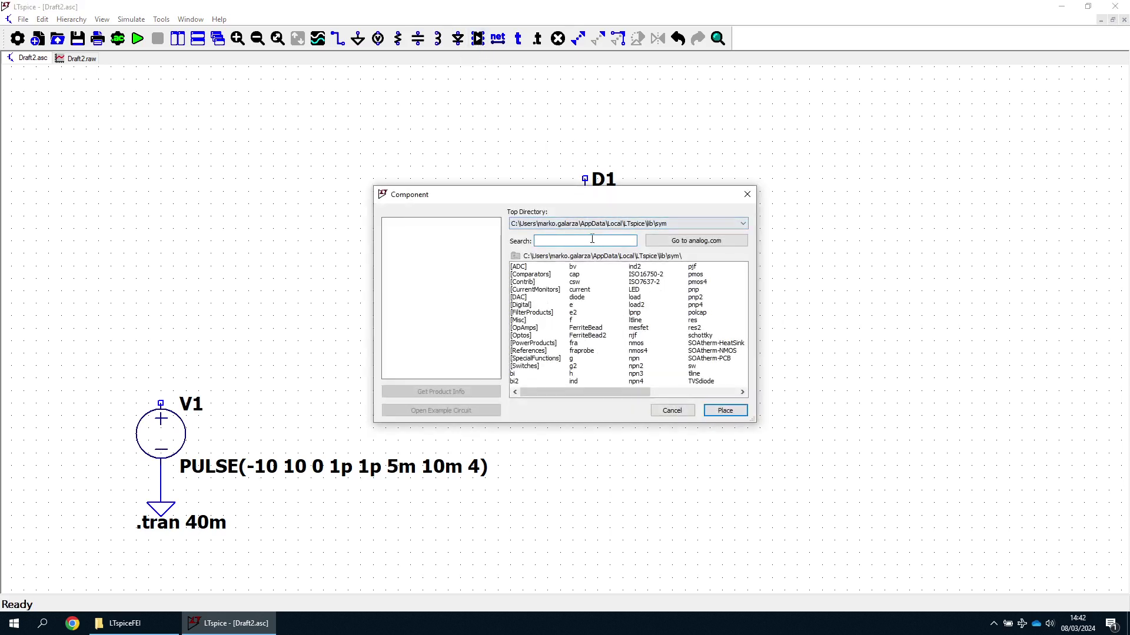
{"action": "type", "text": "npn"}
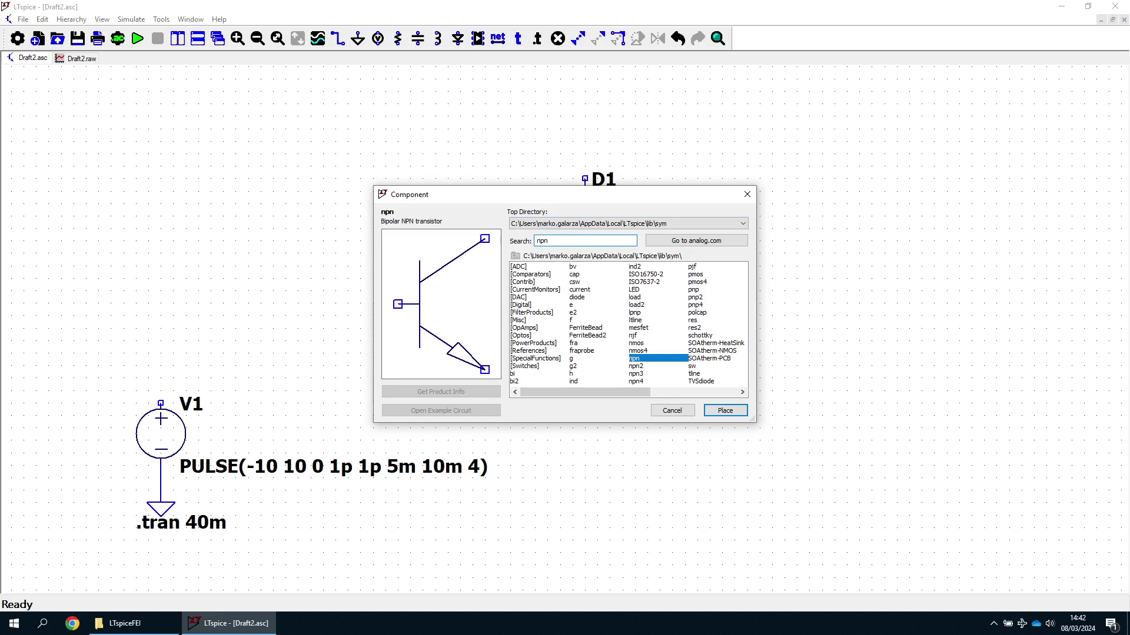
{"action": "left_click", "coordinate": [725, 410]}
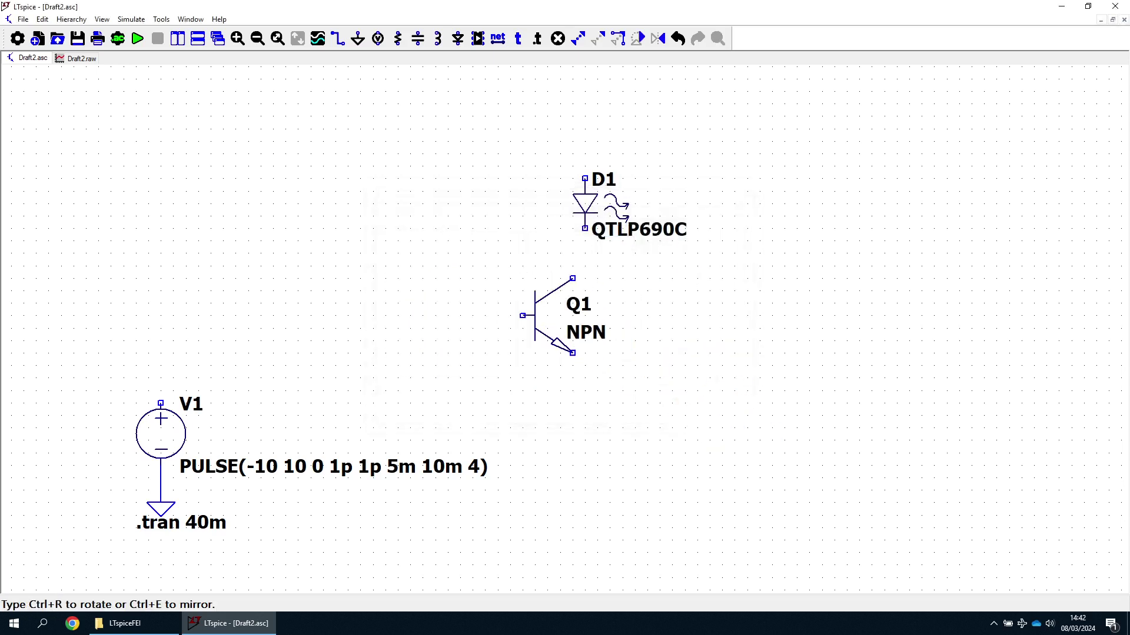
{"action": "key", "text": "Escape"}
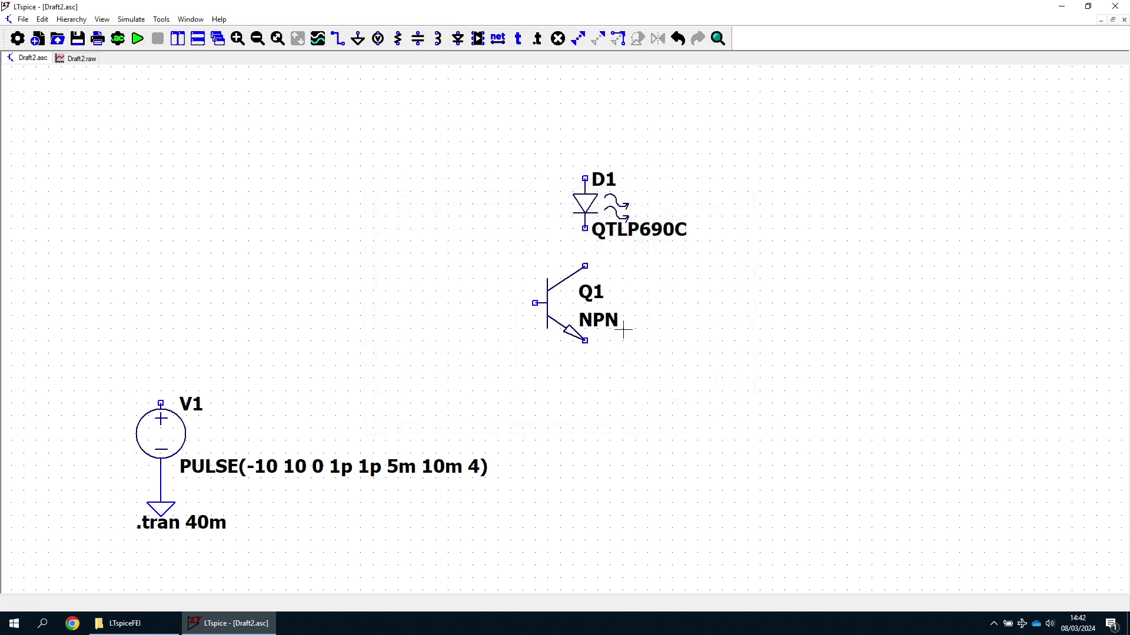
Assign the NXP BC547B model to transistor Q1 from the list of bipolar transistors
{"action": "right_click", "coordinate": [568, 306]}
{"action": "left_click", "coordinate": [610, 289]}
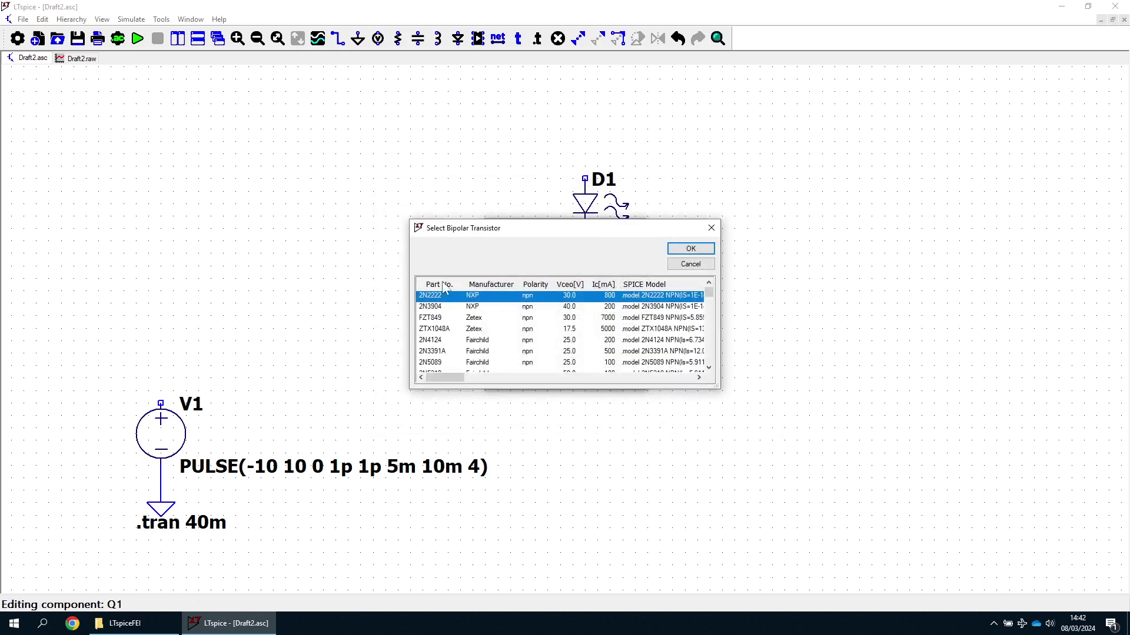
{"action": "left_click", "coordinate": [452, 286]}
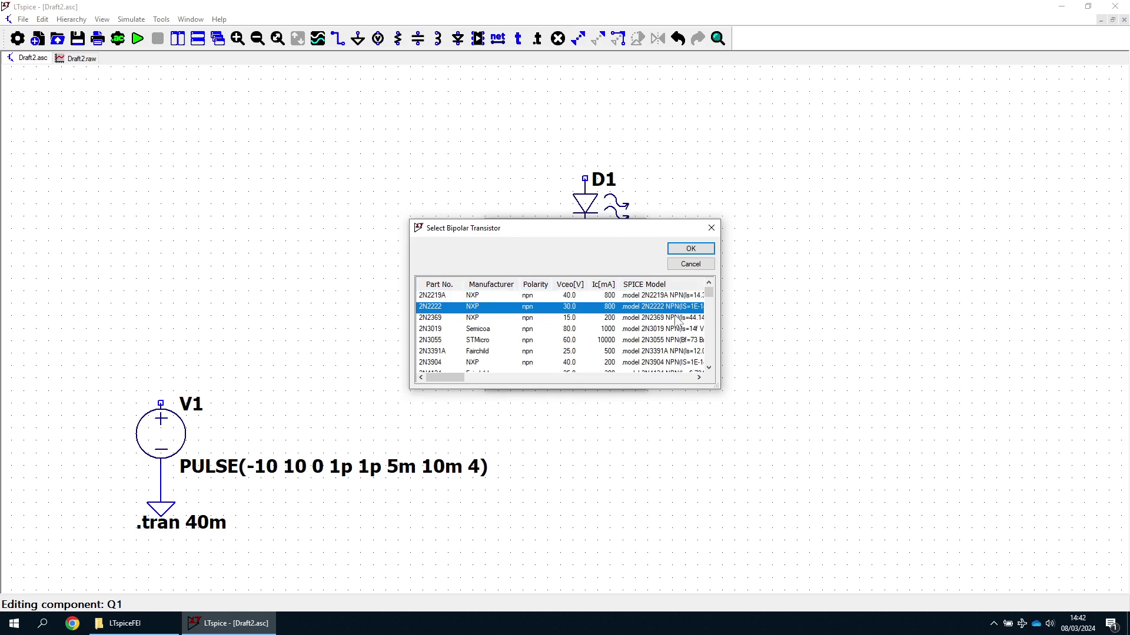
{"action": "left_click_drag", "start_coordinate": [709, 292], "coordinate": [710, 353]}
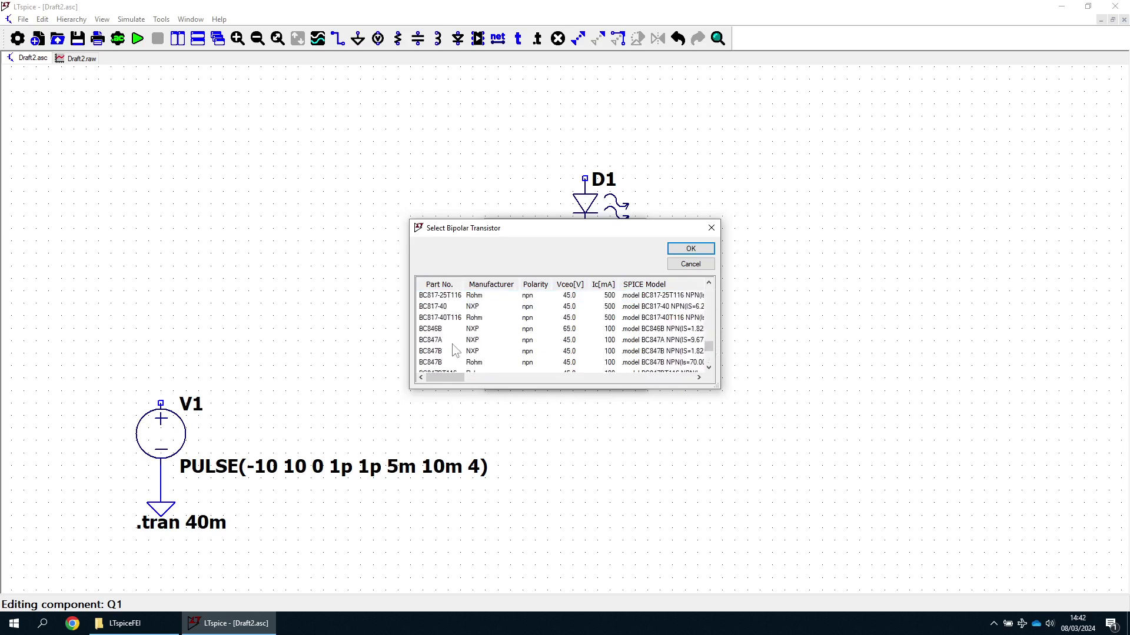
{"action": "scroll", "coordinate": [456, 347], "scroll_direction": "up", "scroll_amount": 2}
{"action": "scroll", "coordinate": [469, 343], "scroll_direction": "down", "scroll_amount": 1}
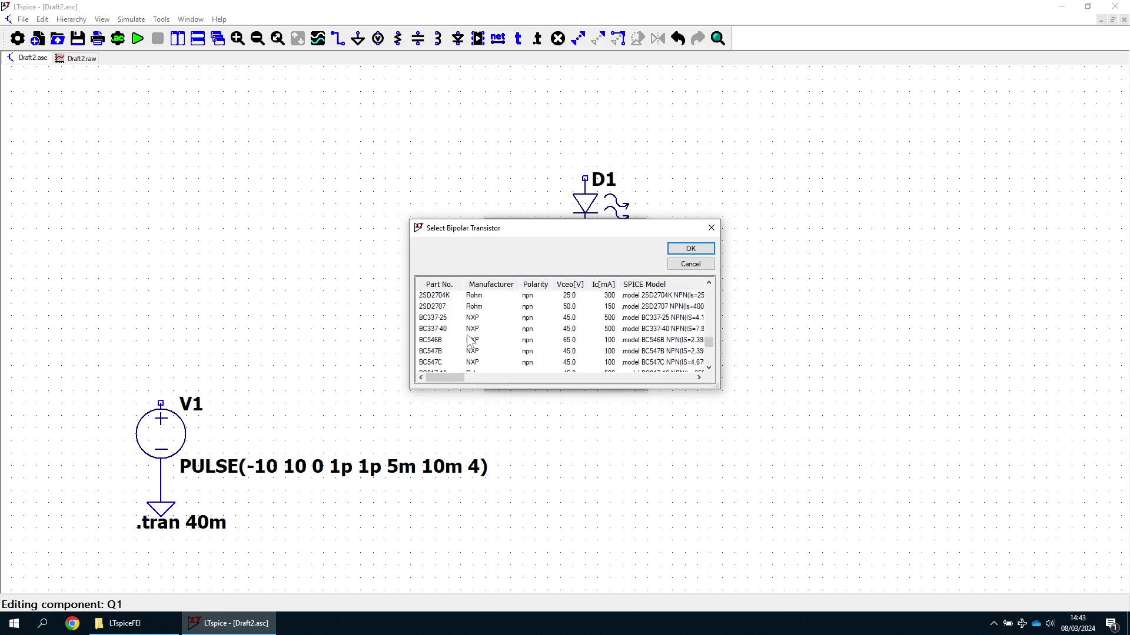
{"action": "left_click", "coordinate": [429, 352]}
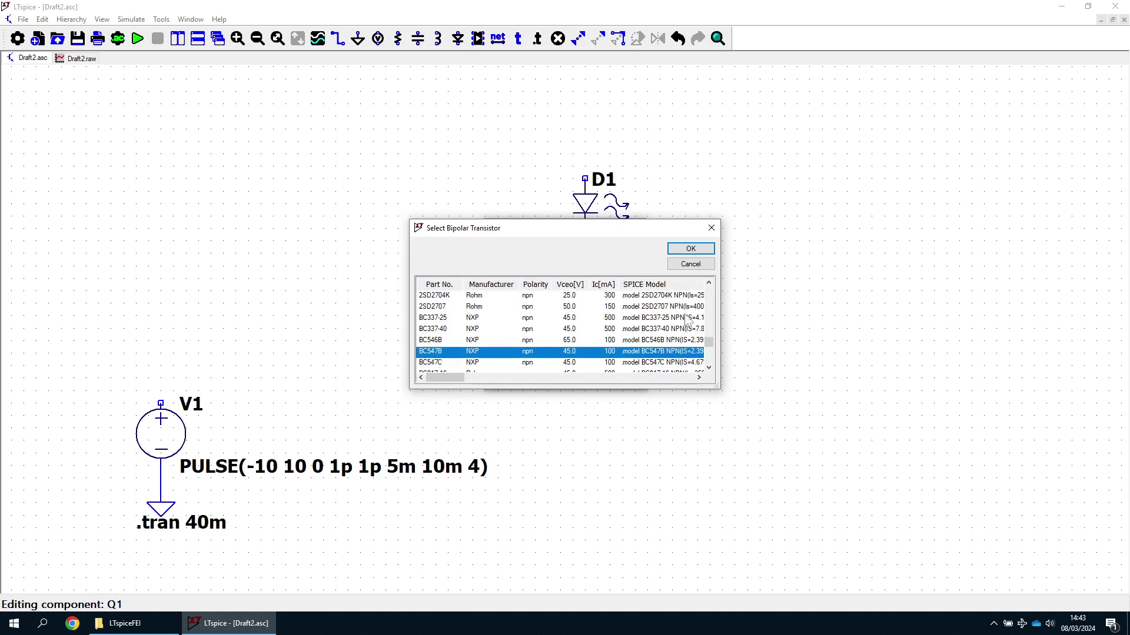
{"action": "left_click", "coordinate": [690, 249]}
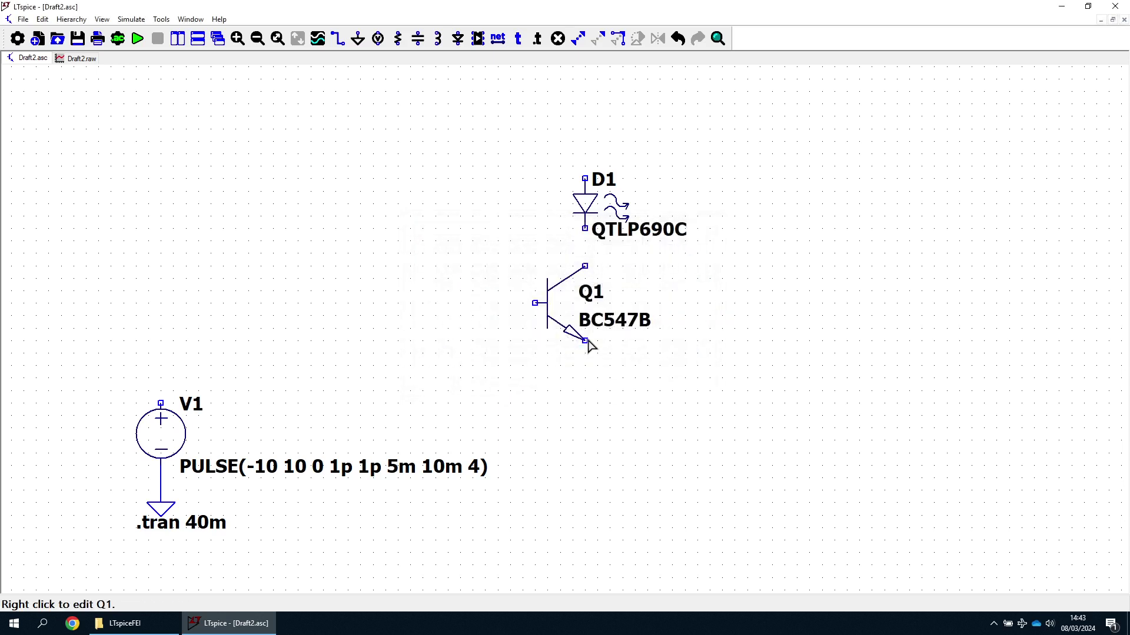
Wire D1's cathode to Q1's collector
{"action": "key", "text": "F3"}
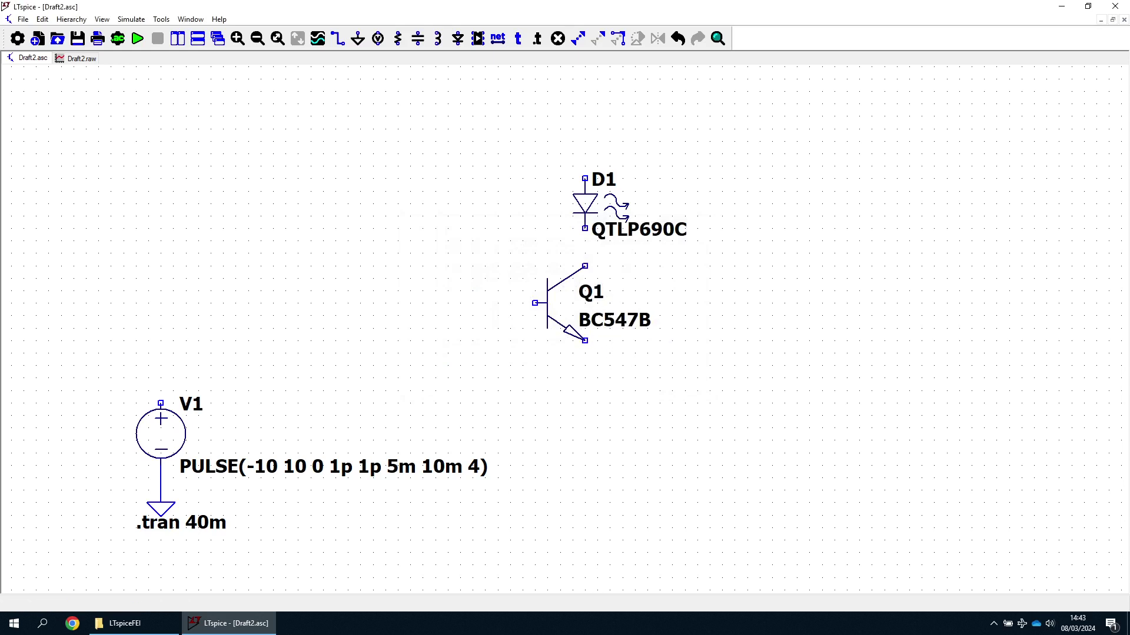
{"action": "left_click", "coordinate": [584, 228]}
{"action": "left_click", "coordinate": [584, 266]}
Place a horizontal resistor R1 level with Q1's base and wire it between V1's positive terminal and the base
{"action": "key", "text": "r"}
{"action": "key", "text": "ctrl+r"}
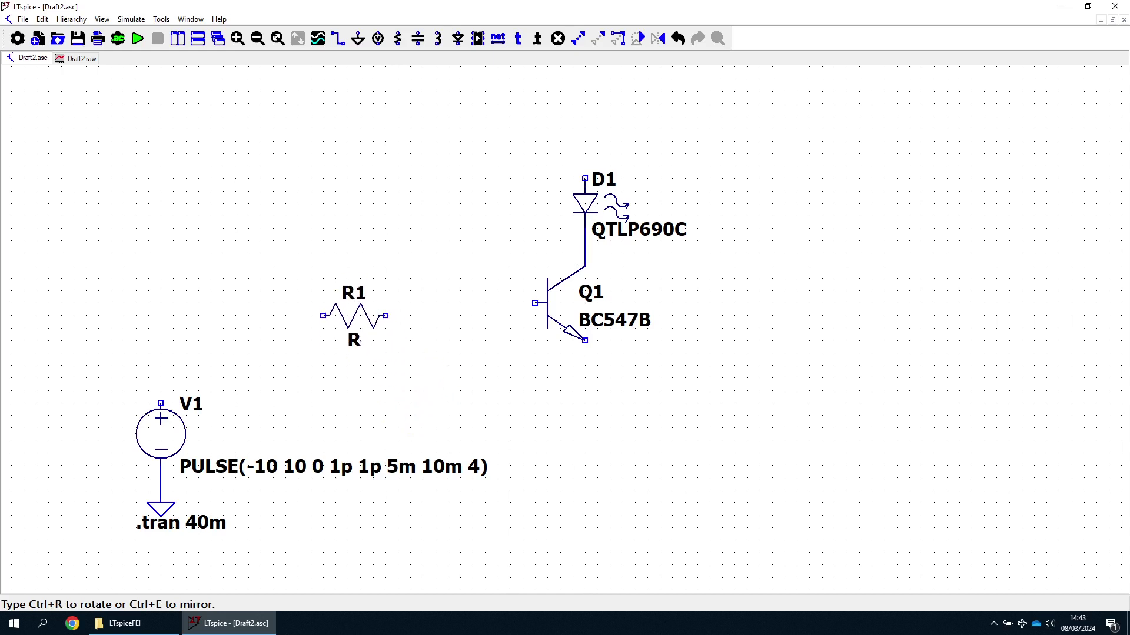
{"action": "key", "text": "Escape"}
{"action": "key", "text": "F3"}
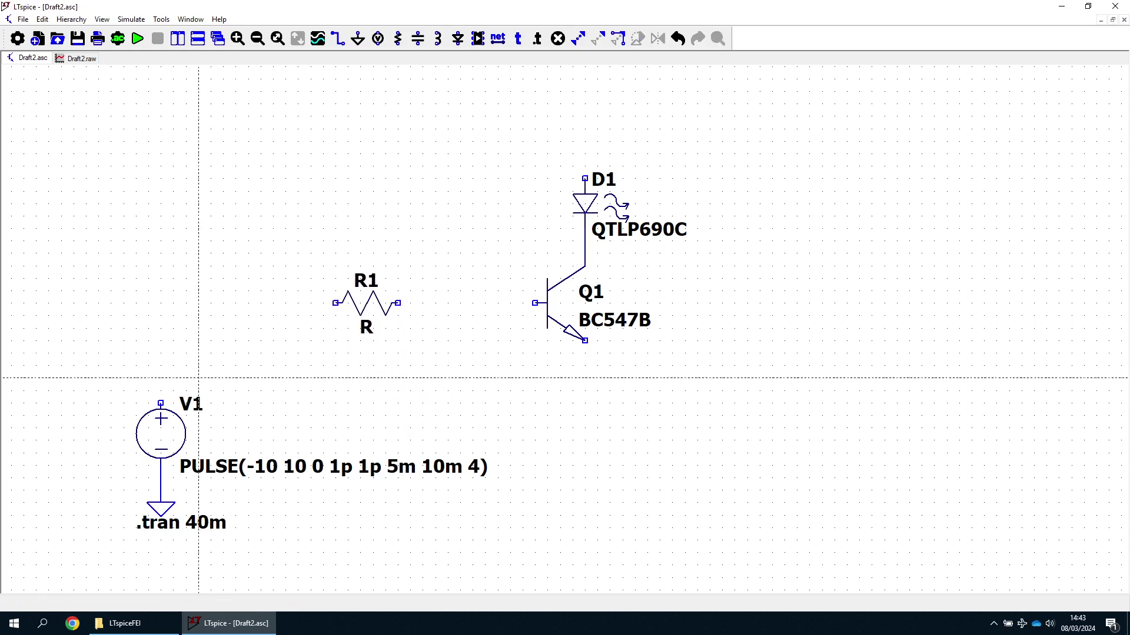
{"action": "left_click", "coordinate": [160, 404]}
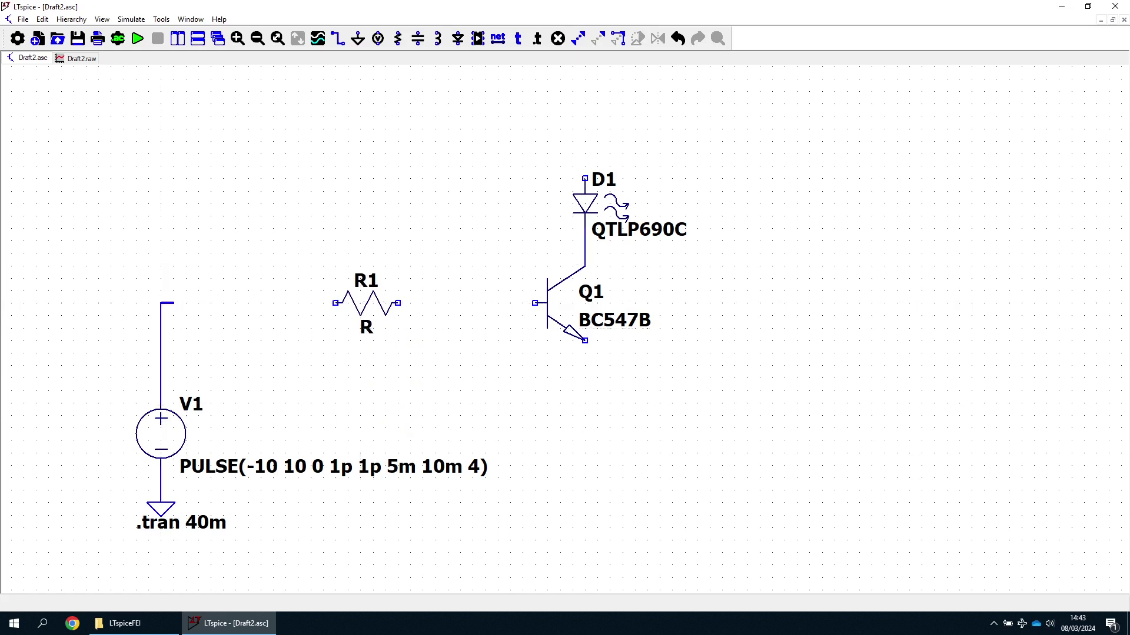
{"action": "left_click", "coordinate": [336, 303]}
{"action": "left_click", "coordinate": [398, 303]}
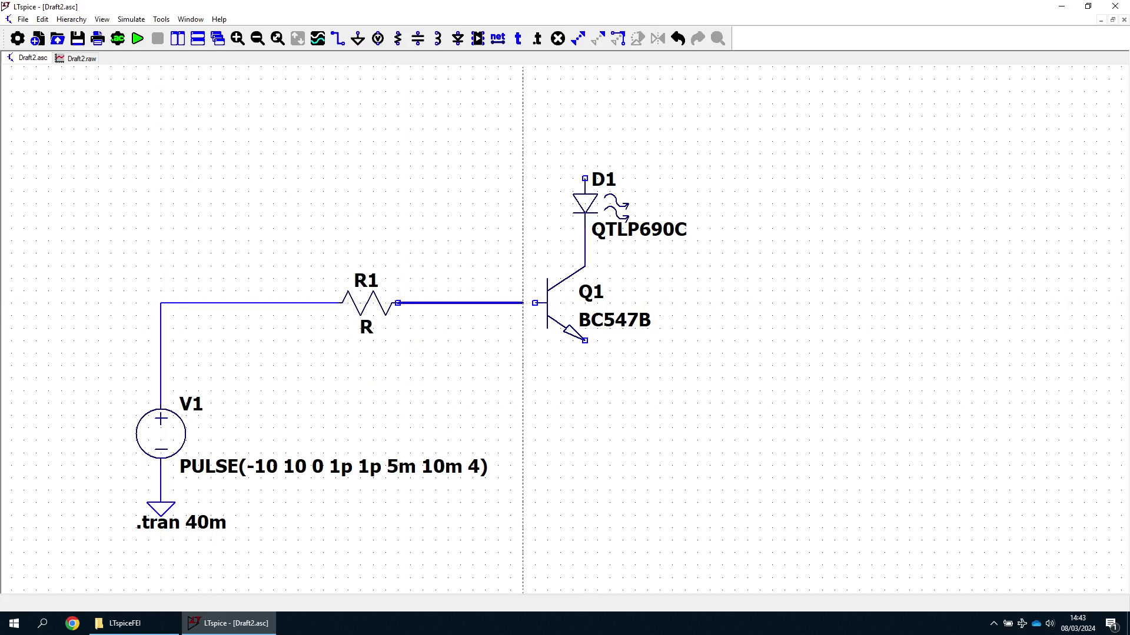
{"action": "left_click", "coordinate": [534, 303]}
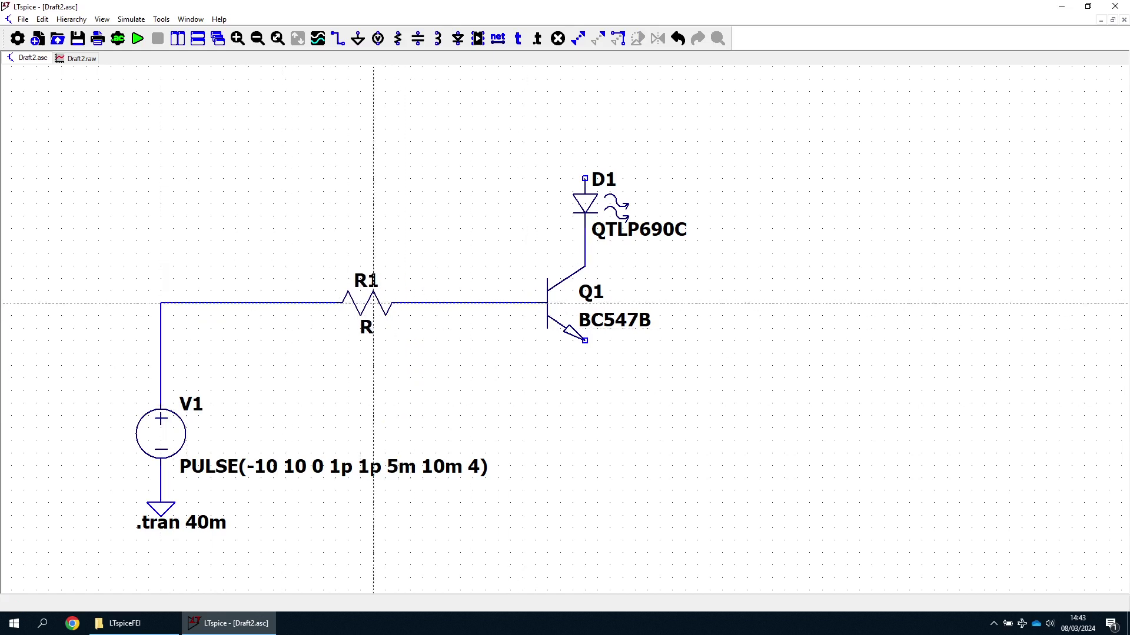
Wire Q1's emitter to V1's grounded terminal and move the .tran 40m directive above the circuit
{"action": "left_click", "coordinate": [584, 340]}
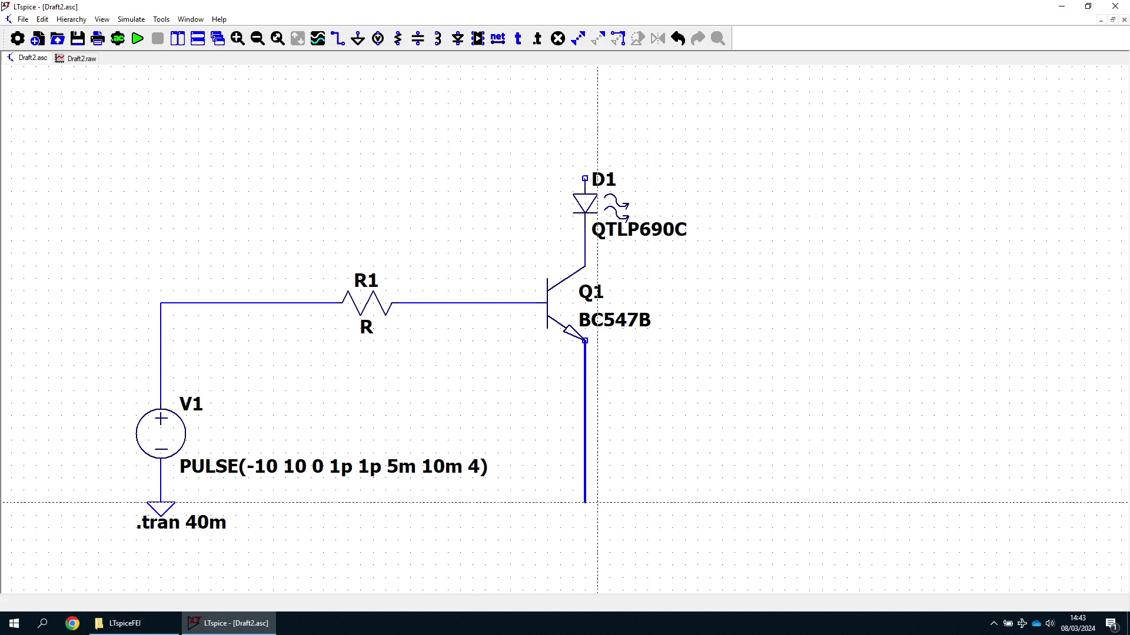
{"action": "left_click", "coordinate": [585, 489]}
{"action": "left_click", "coordinate": [161, 500]}
{"action": "left_click_drag", "start_coordinate": [211, 523], "coordinate": [201, 203]}
{"action": "left_click_drag", "start_coordinate": [734, 318], "coordinate": [681, 365]}
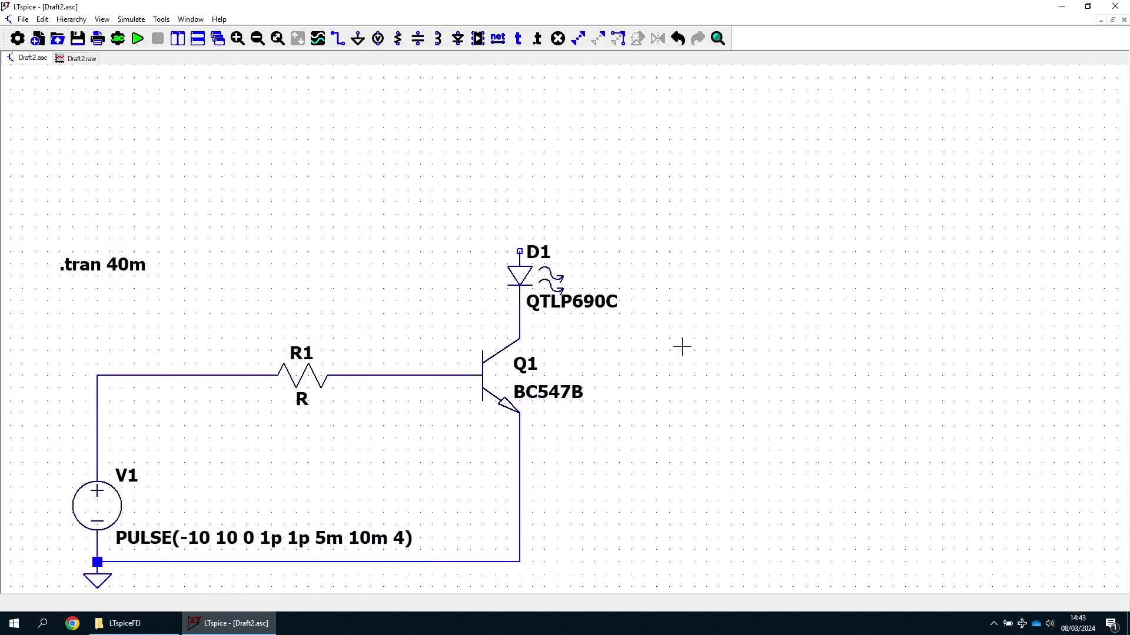
Place a vertical resistor R2 above D1 and wire its lower end to D1's anode
{"action": "scroll", "coordinate": [681, 344], "scroll_direction": "down", "scroll_amount": 1}
{"action": "key", "text": "r"}
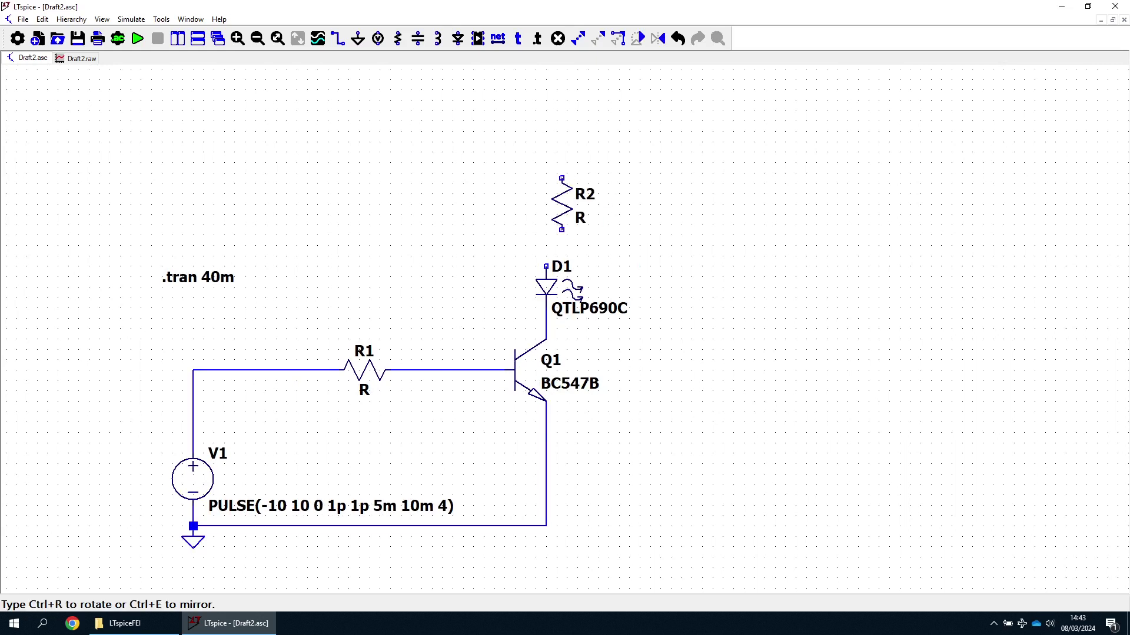
{"action": "left_click", "coordinate": [546, 188]}
{"action": "key", "text": "F3"}
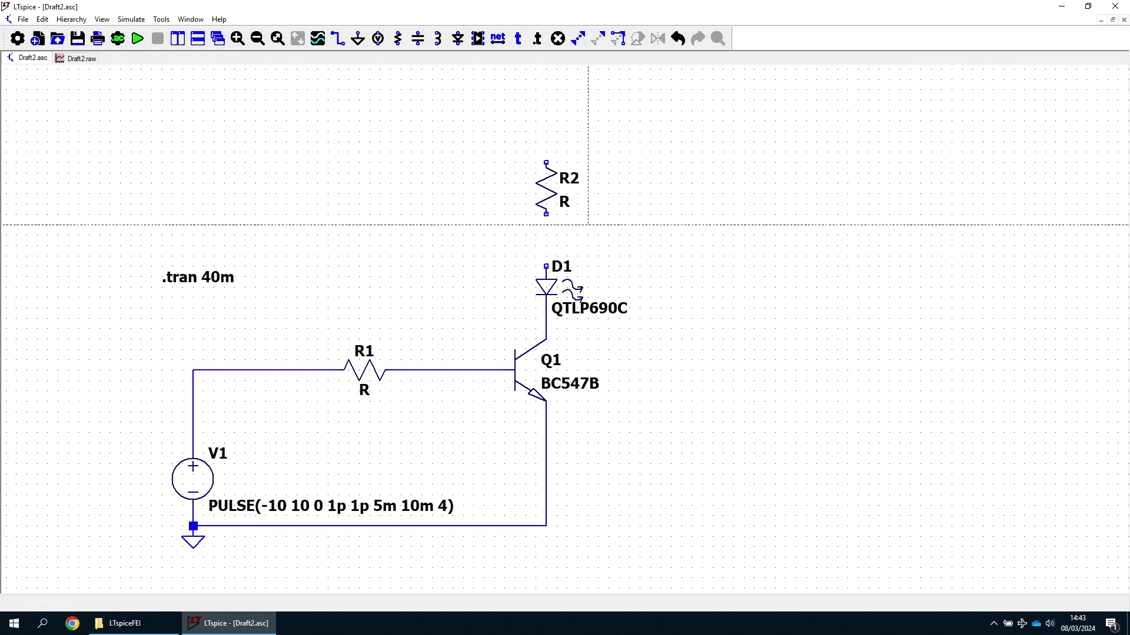
{"action": "left_click", "coordinate": [546, 214]}
{"action": "left_click", "coordinate": [546, 266]}
Draw a supply wire from R2's upper end up, across and down beside the transistor branch, leaving its end free
{"action": "left_click", "coordinate": [546, 162]}
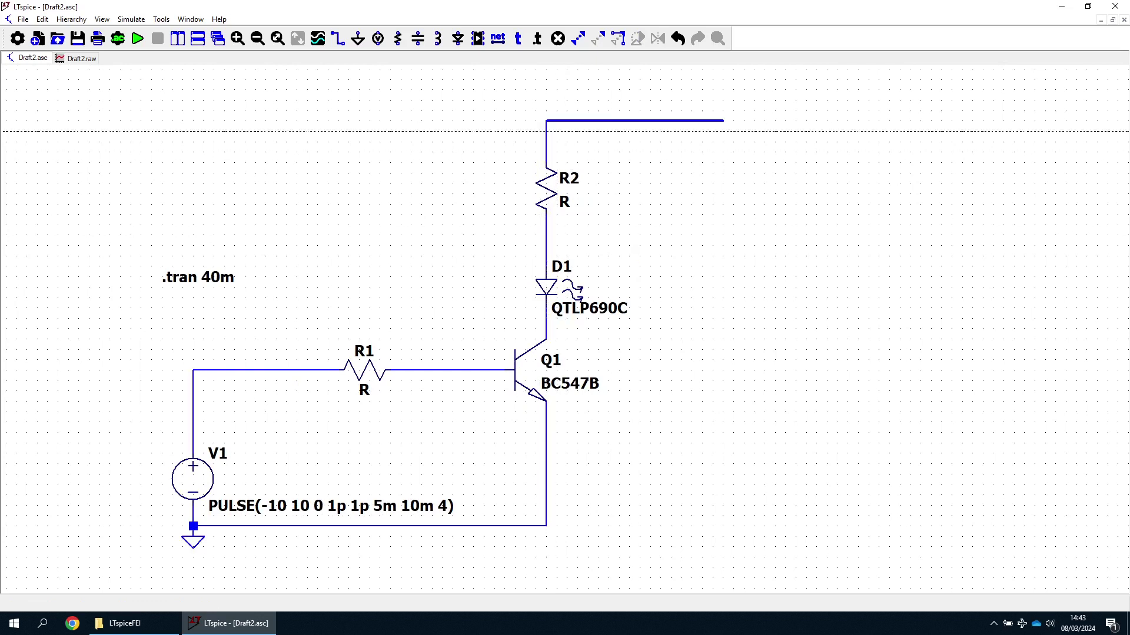
{"action": "left_click", "coordinate": [744, 120]}
{"action": "left_click", "coordinate": [744, 299]}
{"action": "key", "text": "Escape"}
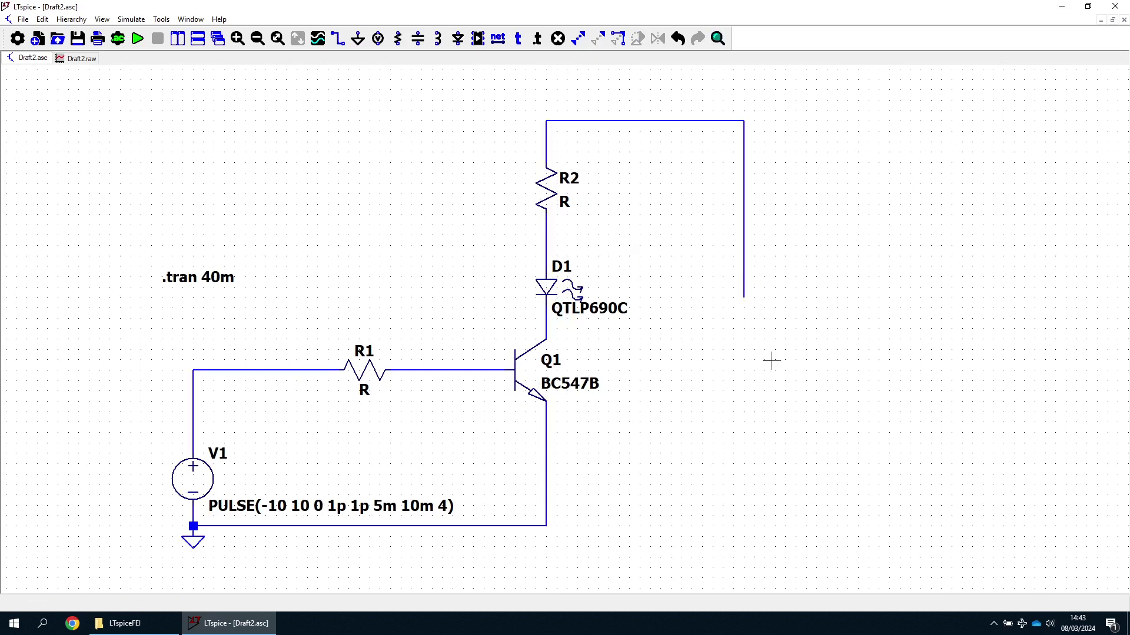
Place a battery at the free end of the supply wire and wire its negative terminal to the ground rail
{"action": "left_click", "coordinate": [477, 38]}
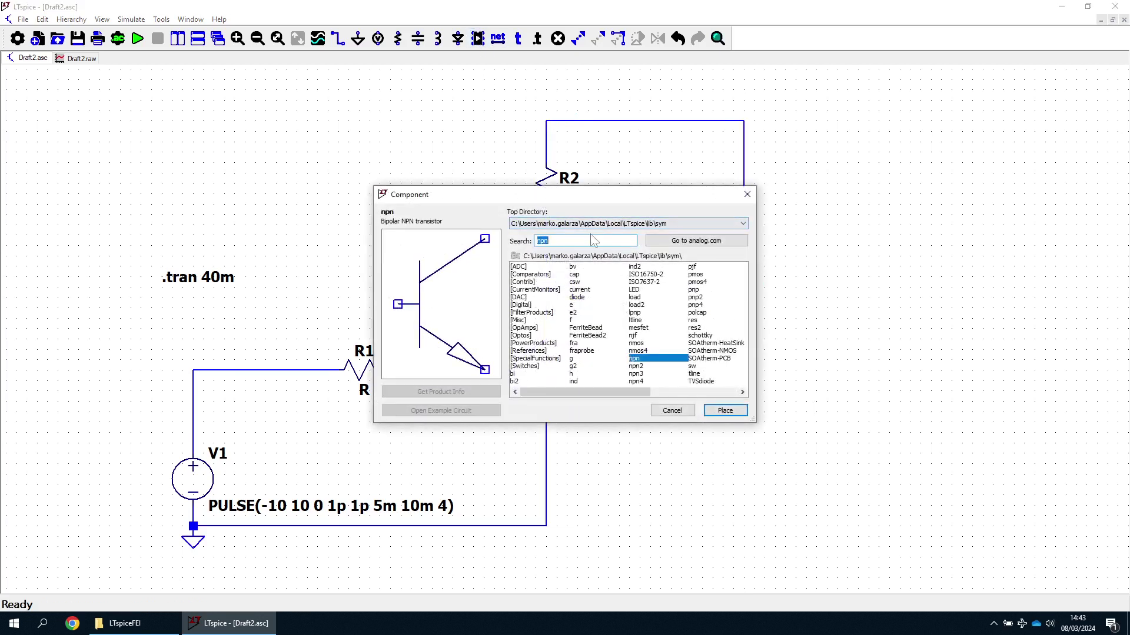
{"action": "type", "text": "ba"}
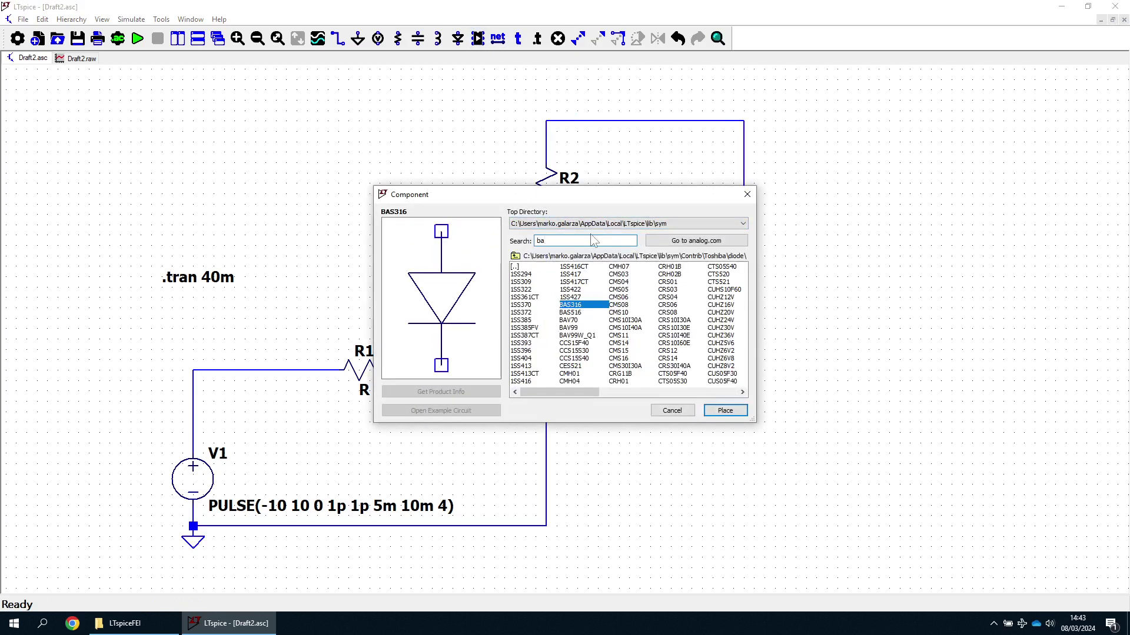
{"action": "type", "text": "t"}
{"action": "left_click", "coordinate": [725, 410]}
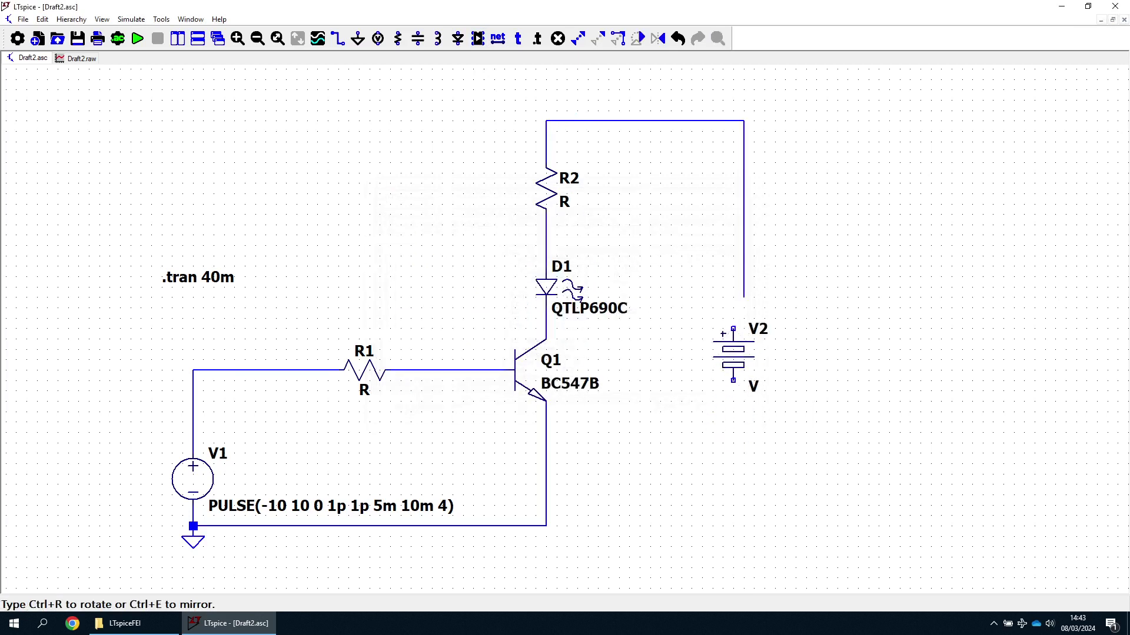
{"action": "left_click", "coordinate": [744, 326]}
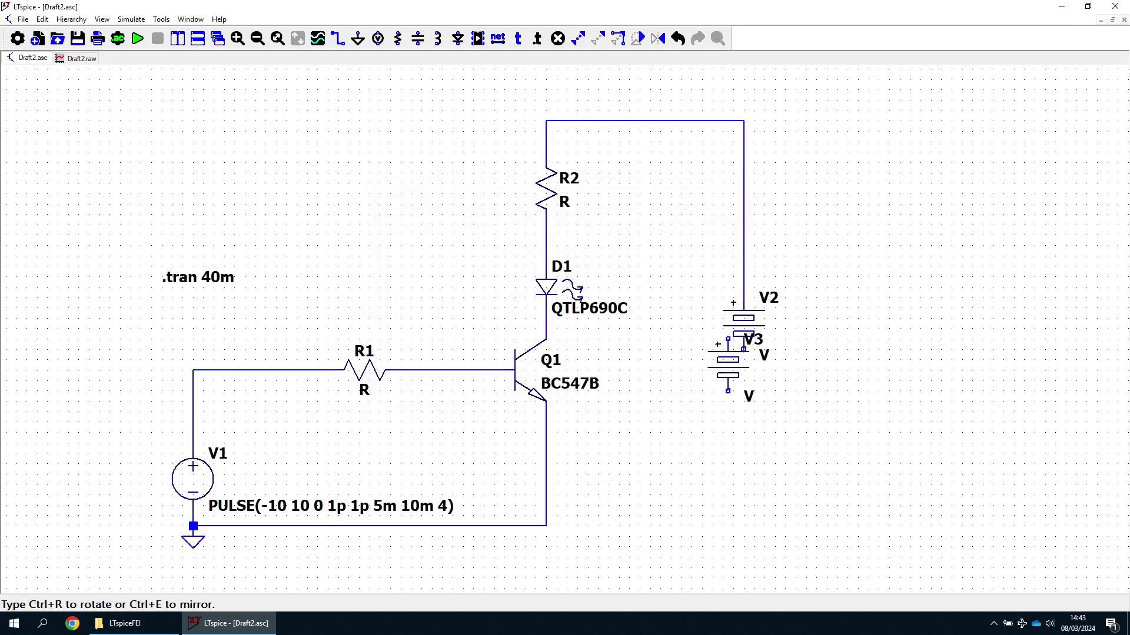
{"action": "key", "text": "F3"}
{"action": "left_click", "coordinate": [744, 349]}
{"action": "left_click", "coordinate": [744, 525]}
{"action": "left_click", "coordinate": [546, 526]}
Set the DC value of battery V2 to 20 V
{"action": "right_click", "coordinate": [749, 373]}
{"action": "right_click", "coordinate": [748, 373]}
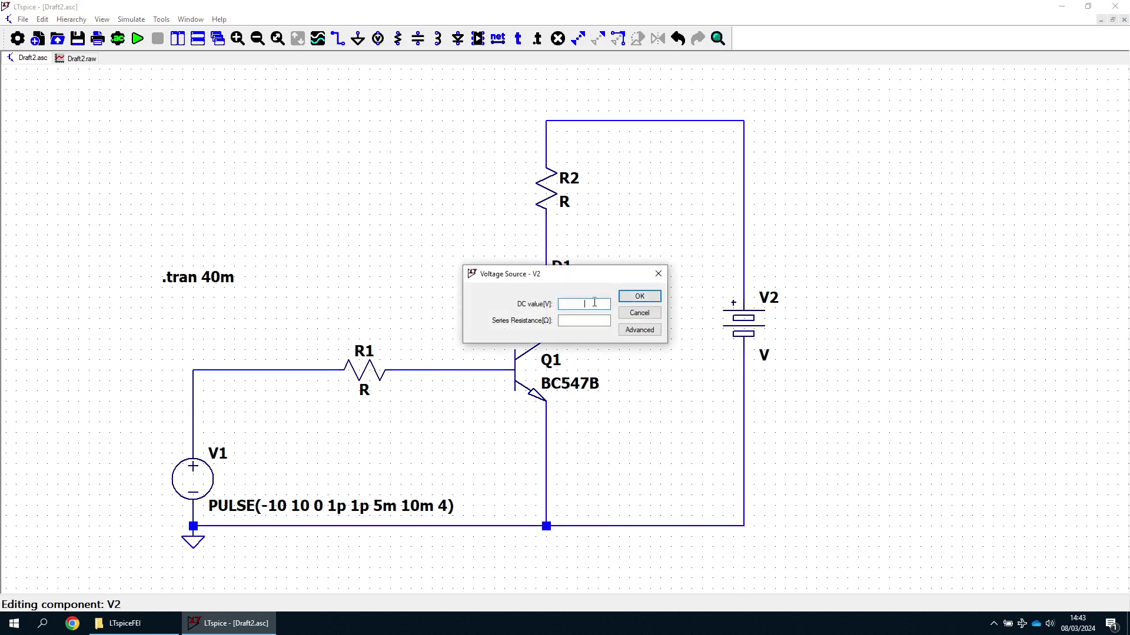
{"action": "left_click", "coordinate": [640, 296]}
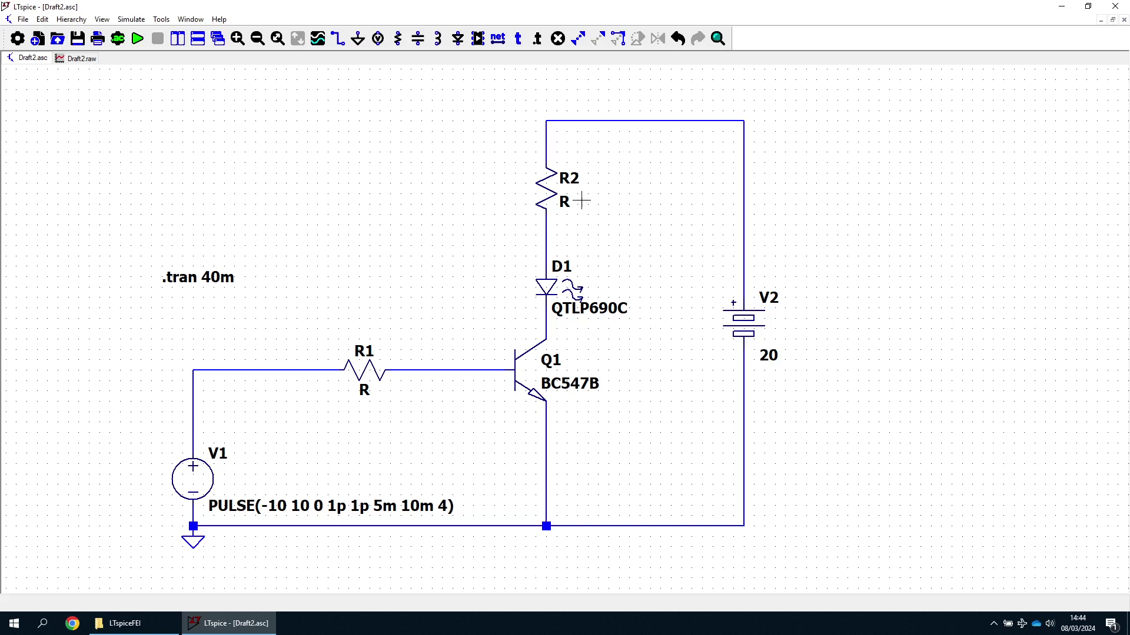
Set R2's resistance to 890 ohms and R1's resistance to 25k
{"action": "right_click", "coordinate": [550, 193]}
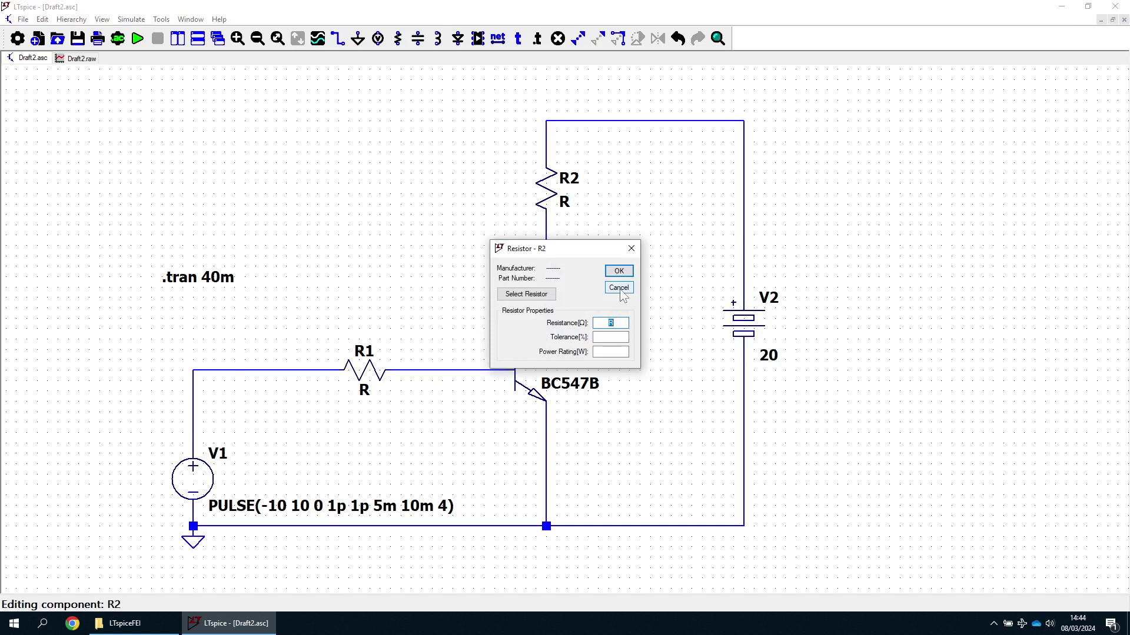
{"action": "type", "text": "890"}
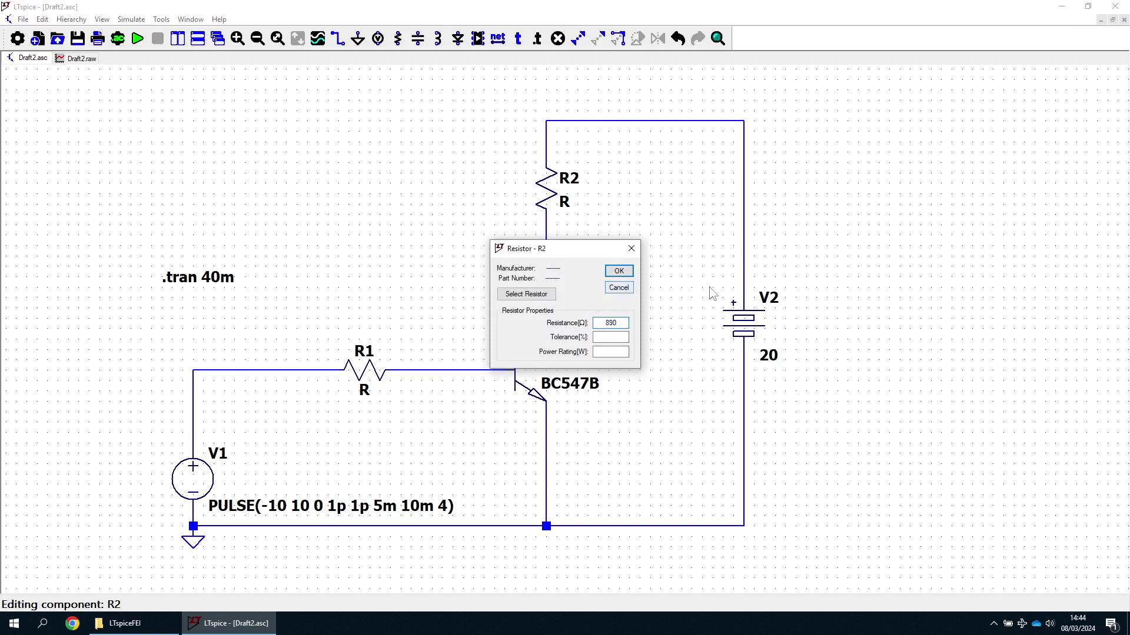
{"action": "left_click", "coordinate": [621, 271]}
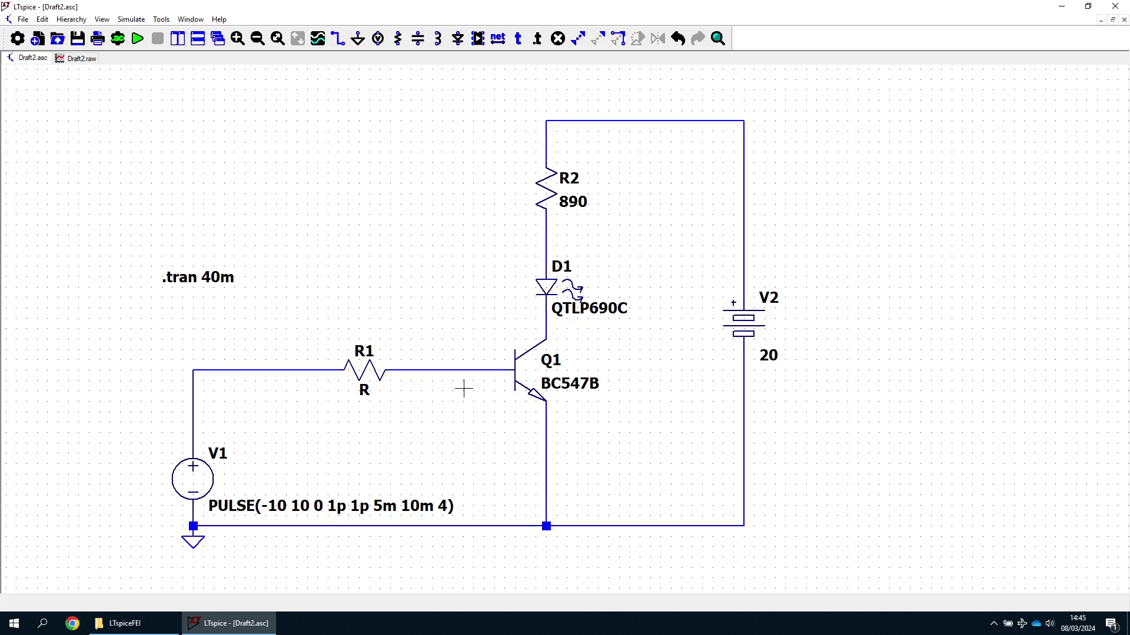
{"action": "right_click", "coordinate": [365, 370]}
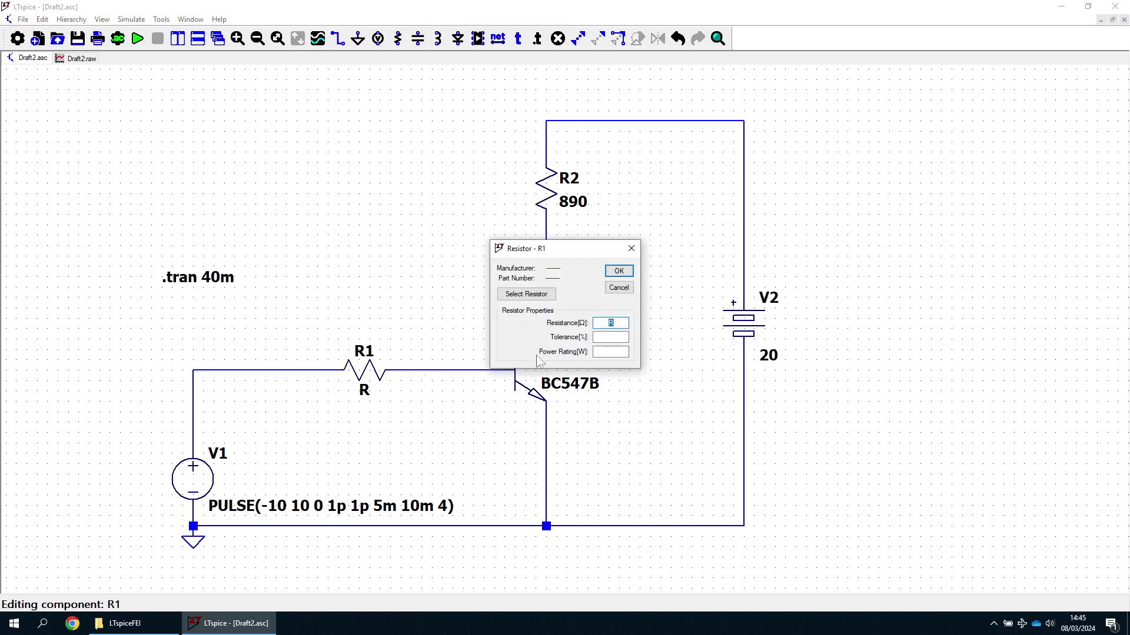
{"action": "type", "text": "25k"}
{"action": "left_click", "coordinate": [625, 272]}
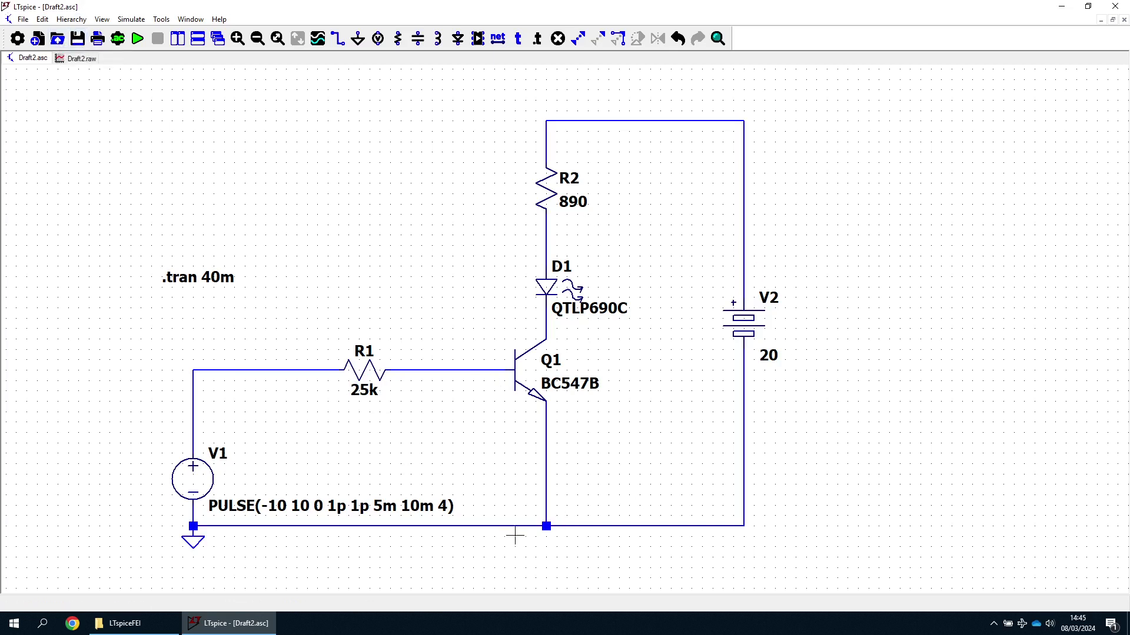
Check the transient analysis settings without changing them and run the simulation
{"action": "left_click", "coordinate": [132, 19]}
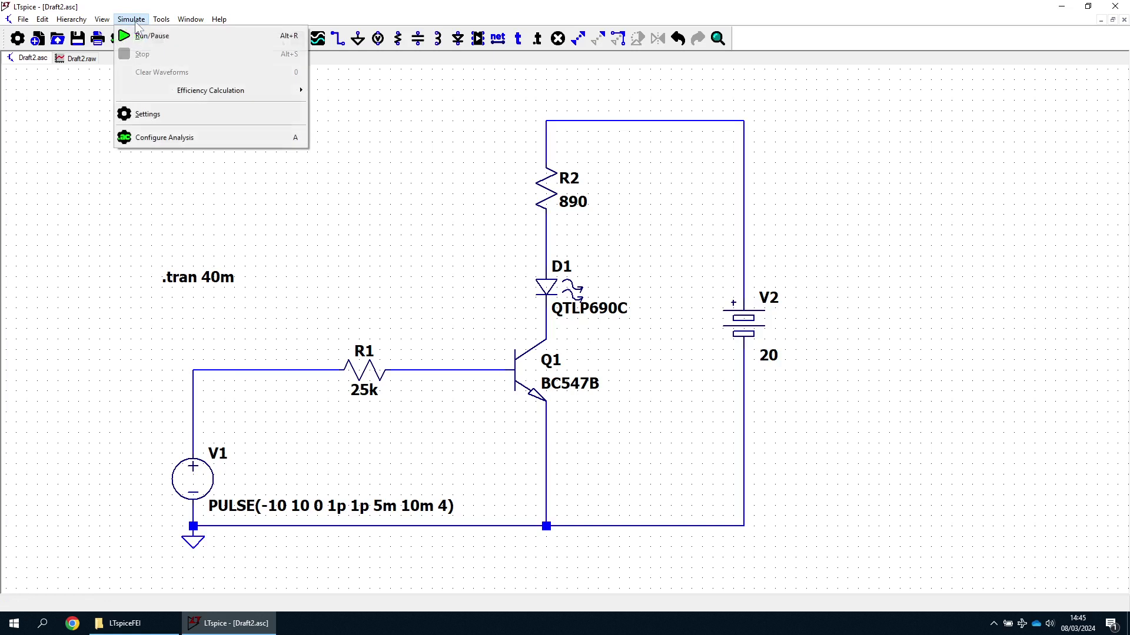
{"action": "left_click", "coordinate": [147, 139]}
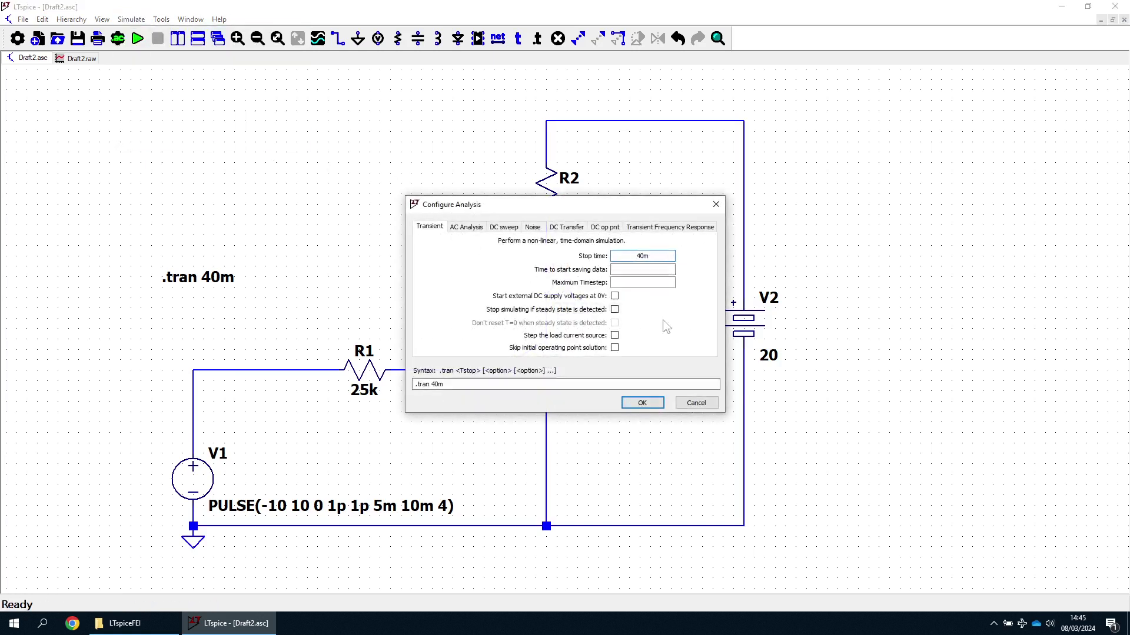
{"action": "left_click", "coordinate": [694, 402]}
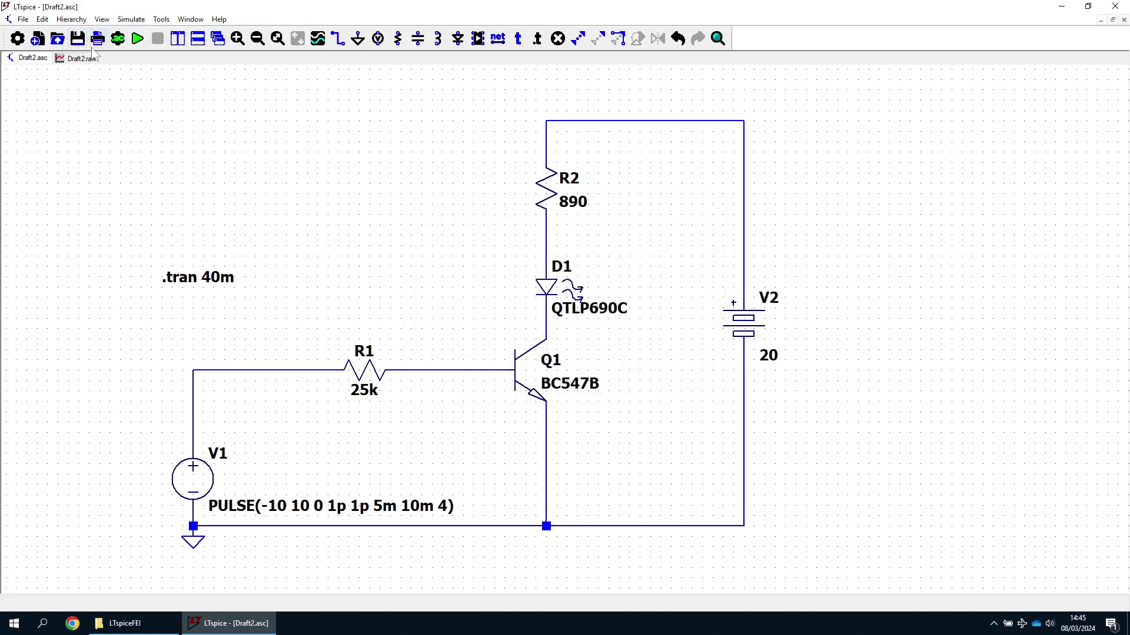
{"action": "left_click", "coordinate": [137, 38]}
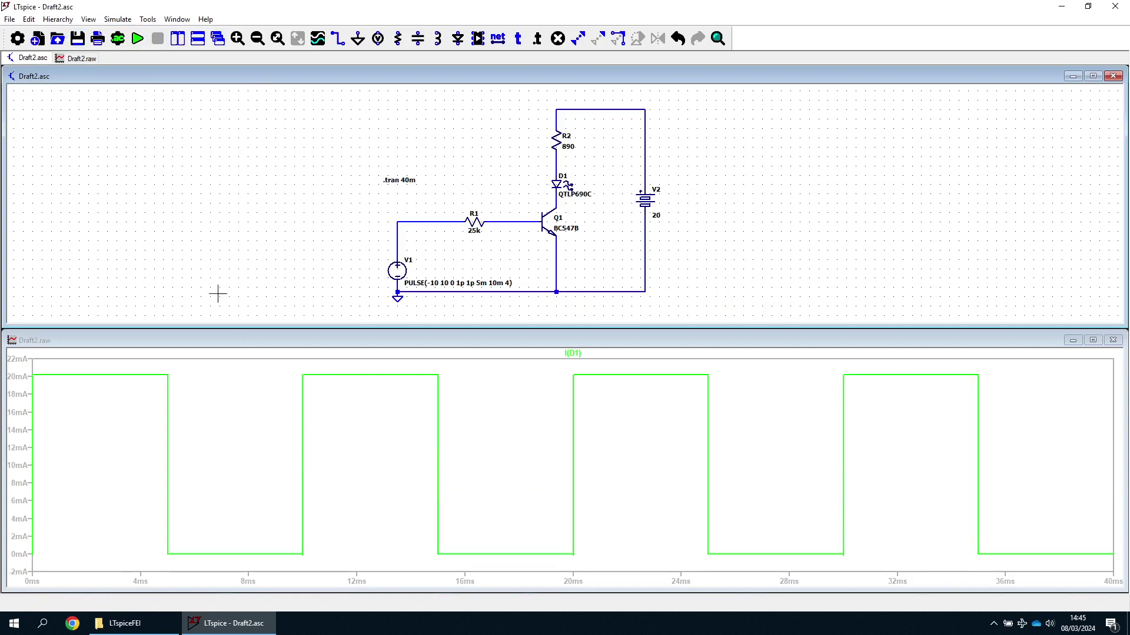
Plot only the pulse source voltage on the wire before R1, plus the collector voltage of Q1
{"action": "left_click", "coordinate": [424, 221]}
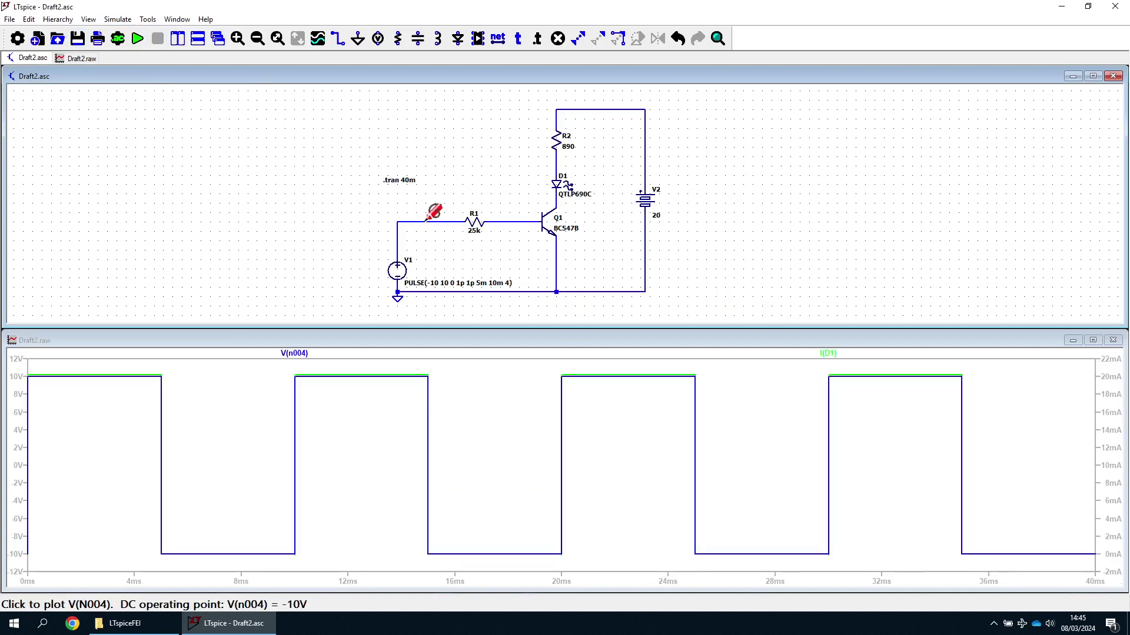
{"action": "left_click", "coordinate": [433, 220]}
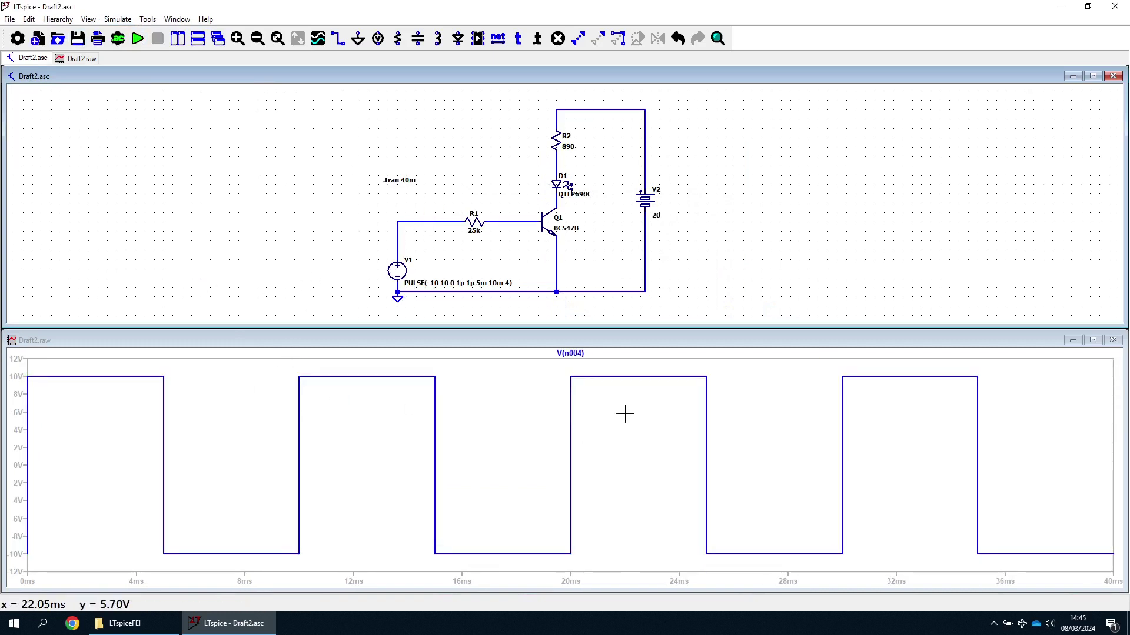
{"action": "left_click", "coordinate": [560, 198]}
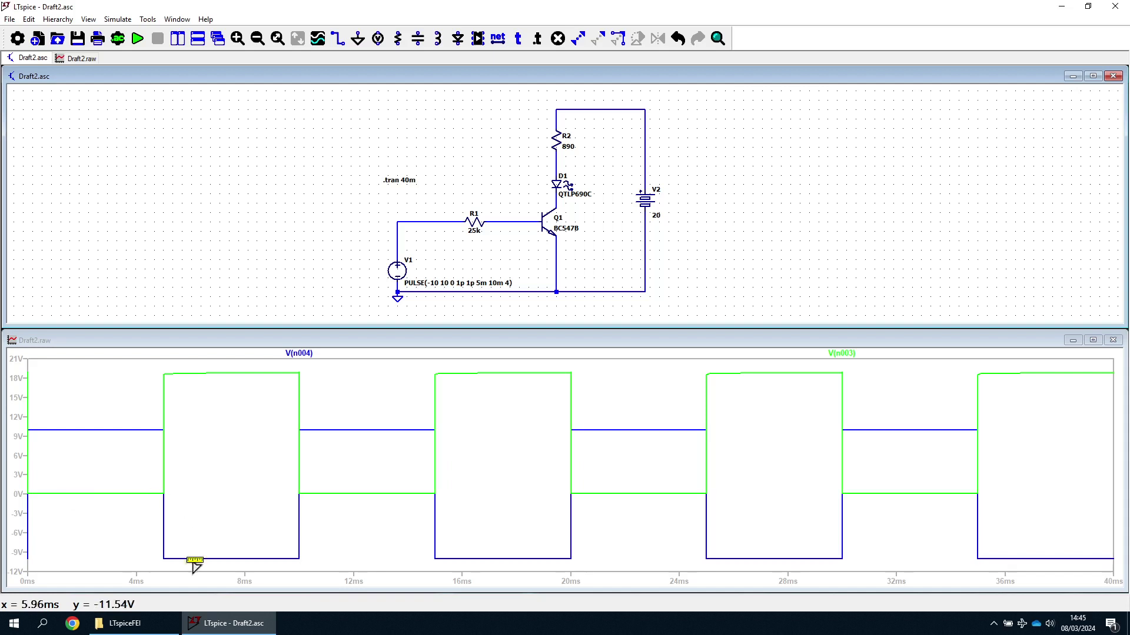
Maximize the waveform window, add a plot pane below and plot the current through LED D1 in it
{"action": "left_click", "coordinate": [1092, 340]}
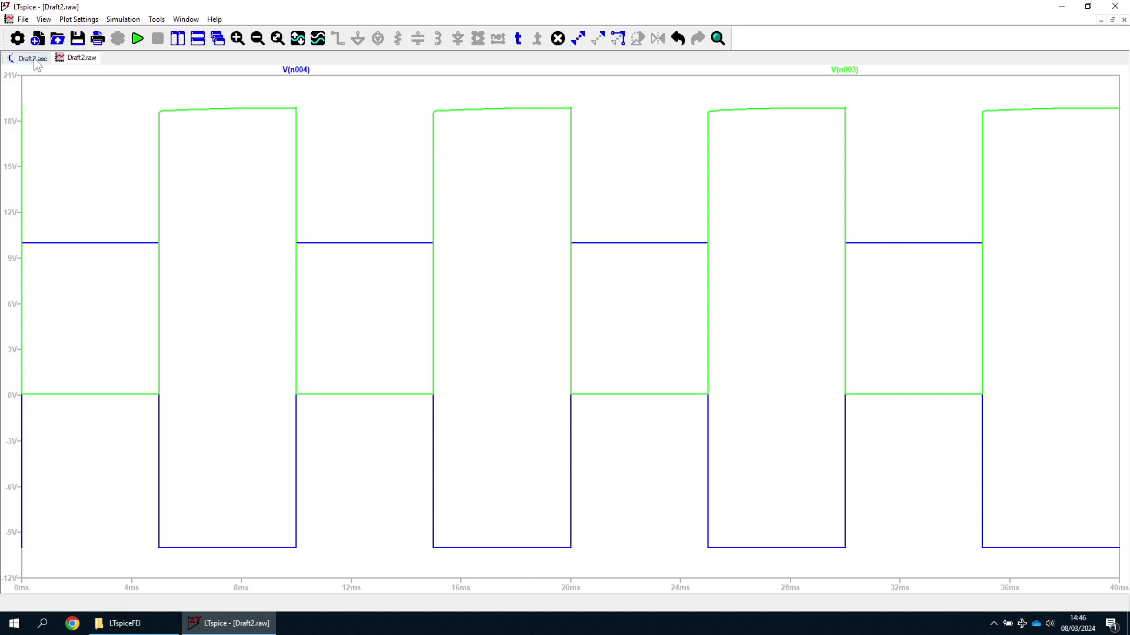
{"action": "right_click", "coordinate": [469, 141]}
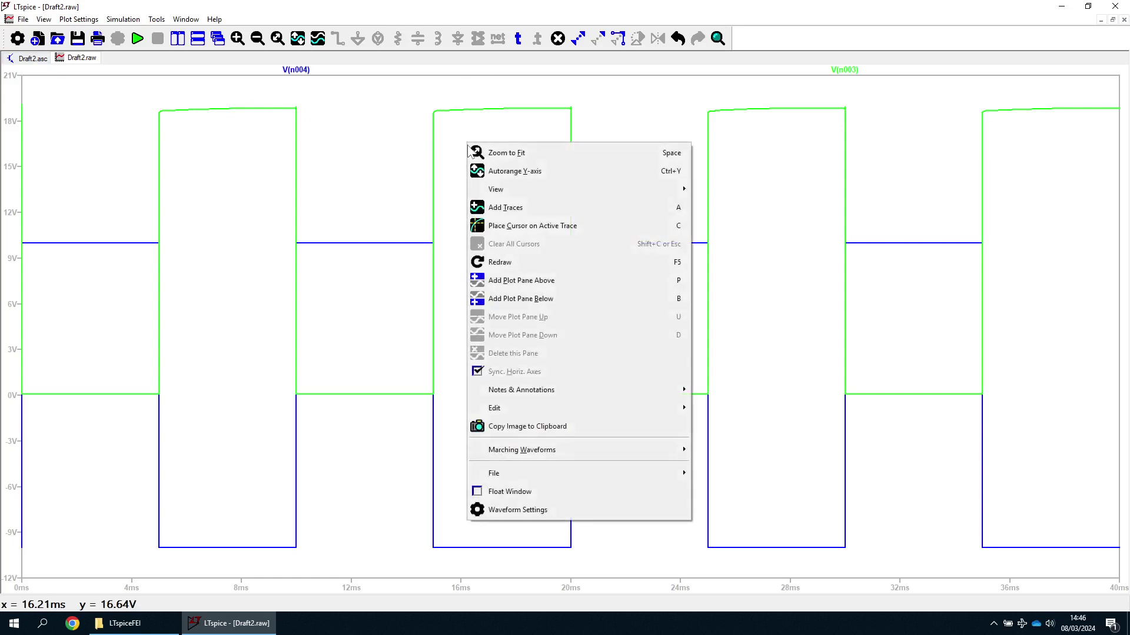
{"action": "left_click", "coordinate": [531, 299]}
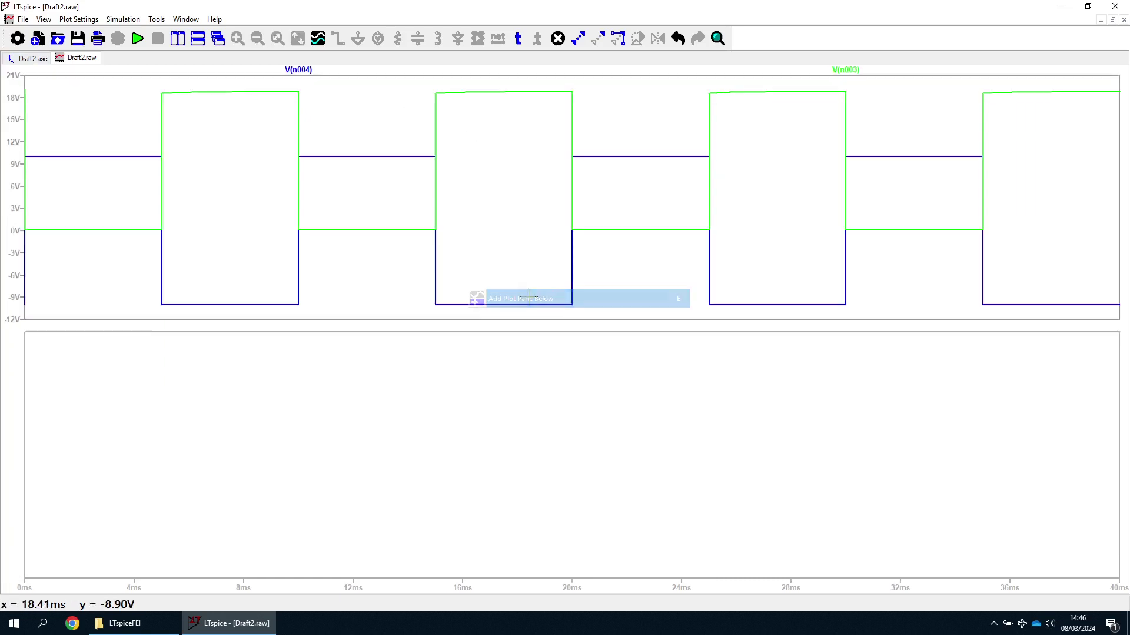
{"action": "left_click", "coordinate": [28, 60]}
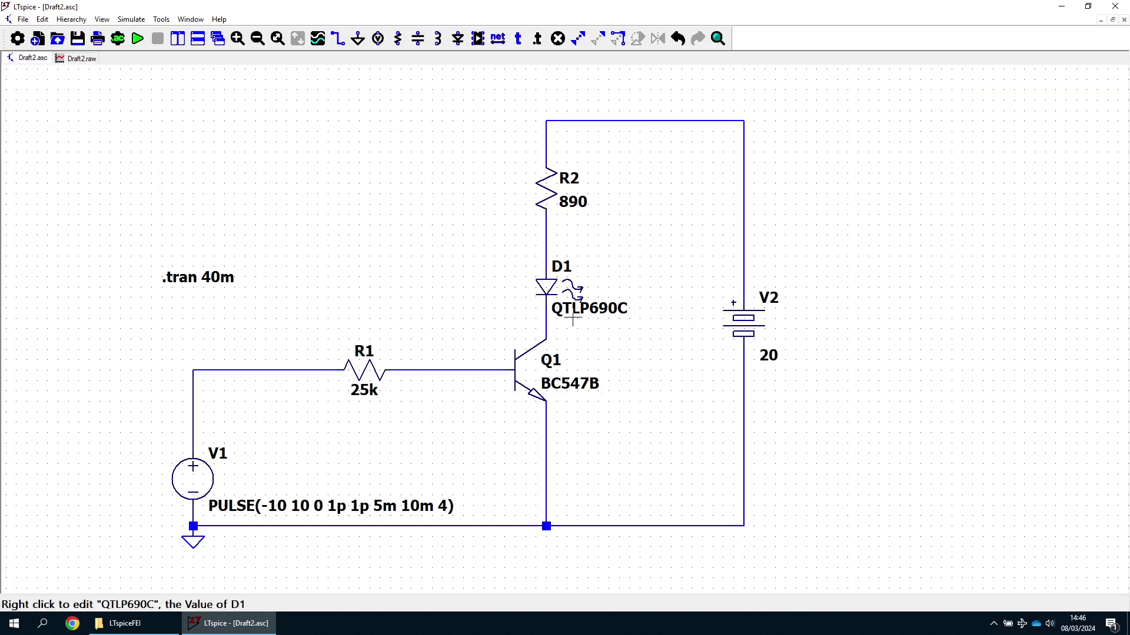
{"action": "left_click", "coordinate": [543, 282]}
{"action": "left_click", "coordinate": [76, 59]}
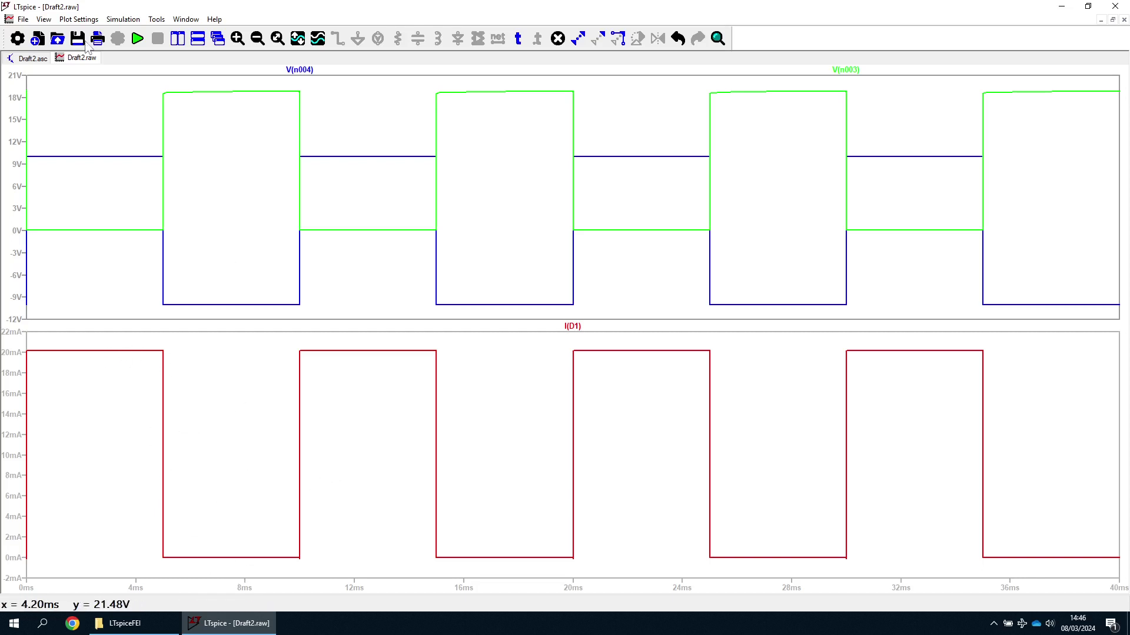
Delete the lower plot pane showing the LED current
{"action": "left_click", "coordinate": [32, 58]}
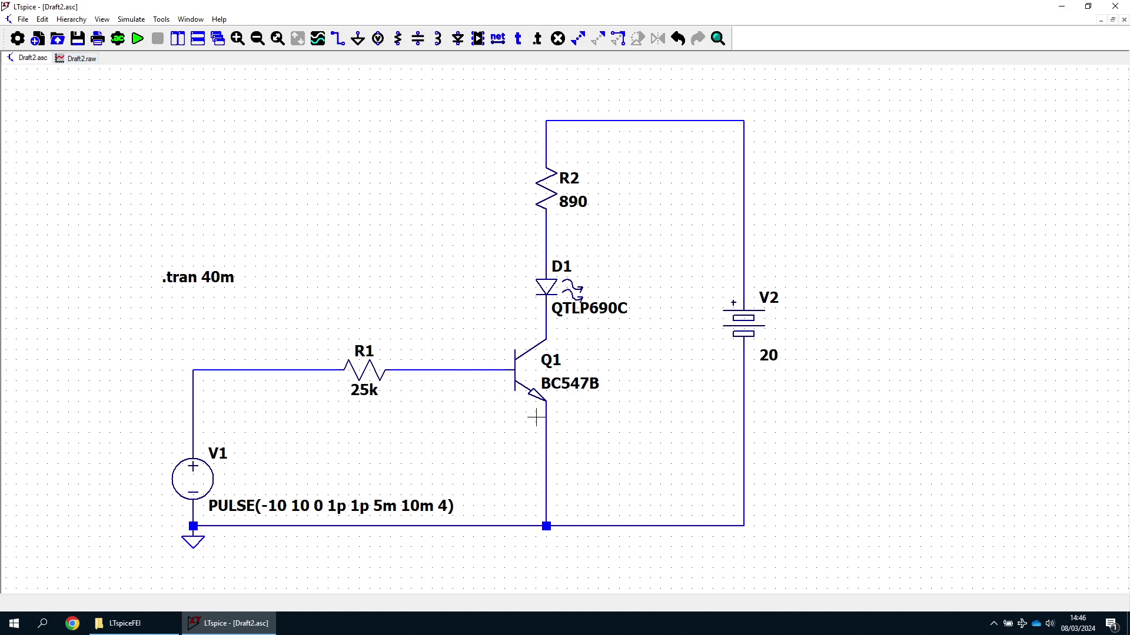
{"action": "left_click", "coordinate": [82, 59]}
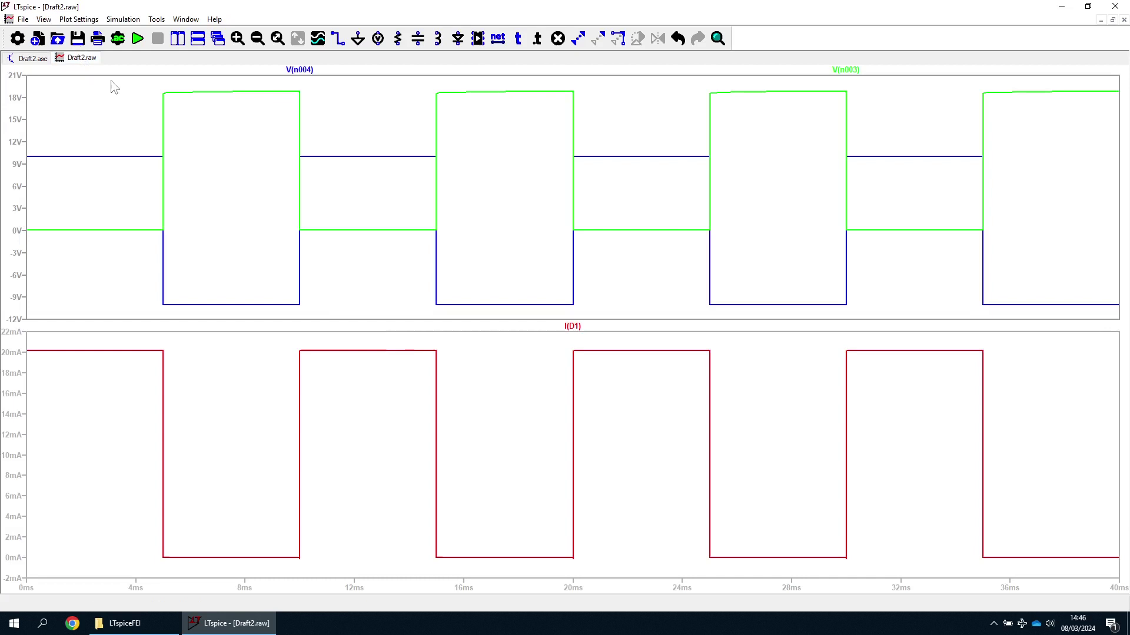
{"action": "right_click", "coordinate": [405, 382]}
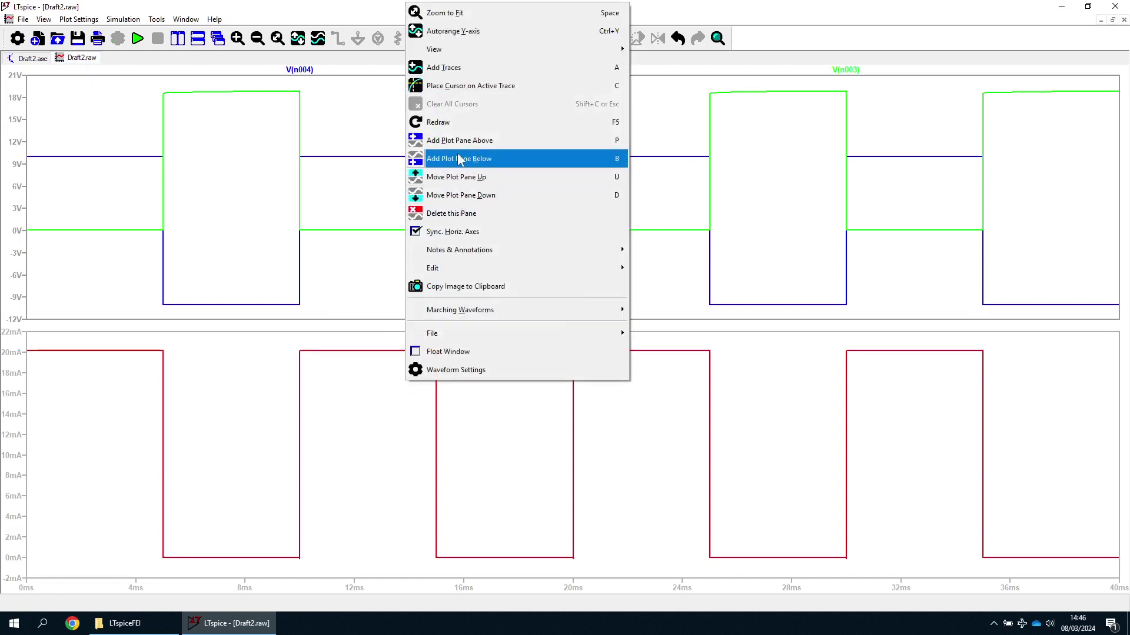
{"action": "left_click", "coordinate": [454, 214]}
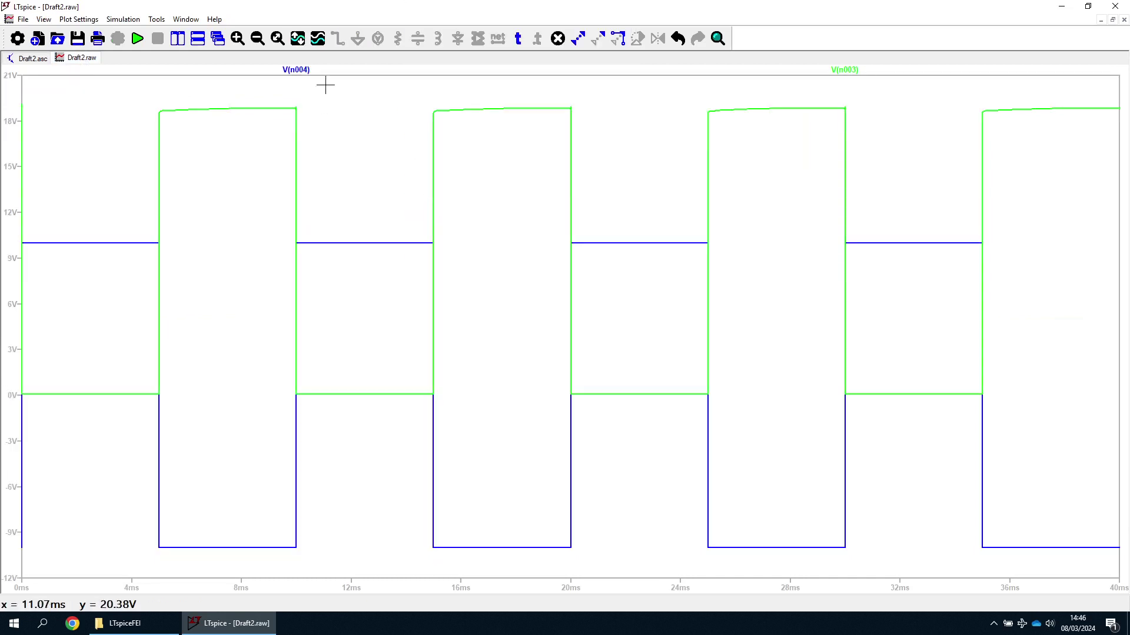
Clear the collector voltage trace so that only the pulse source voltage V(n004) is plotted
{"action": "right_click", "coordinate": [301, 71]}
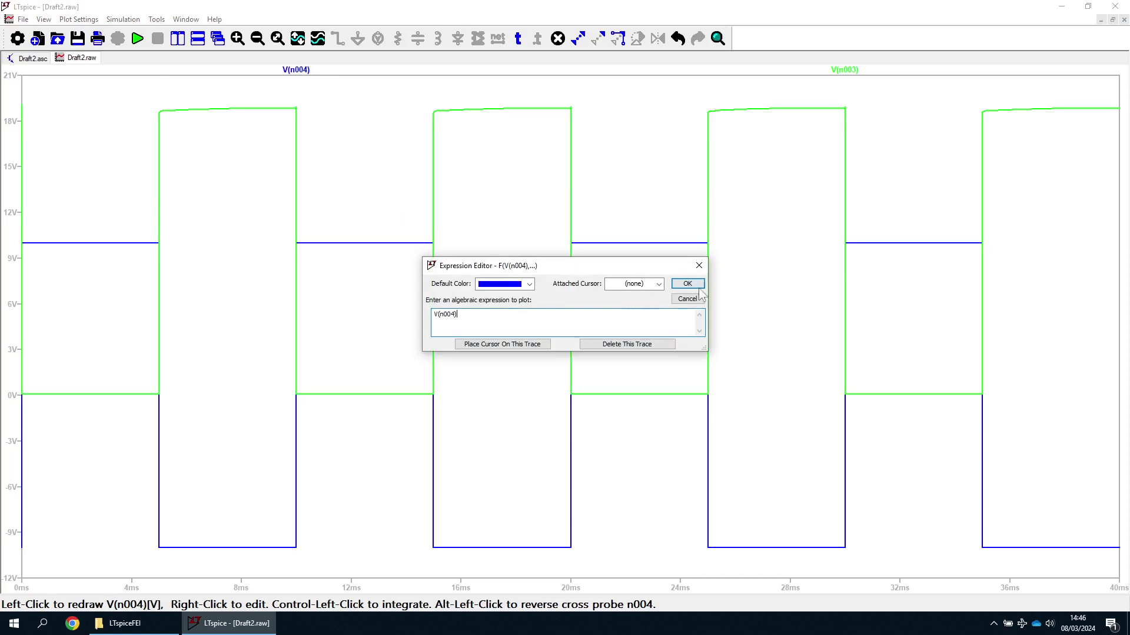
{"action": "left_click", "coordinate": [687, 299]}
{"action": "left_click", "coordinate": [32, 59]}
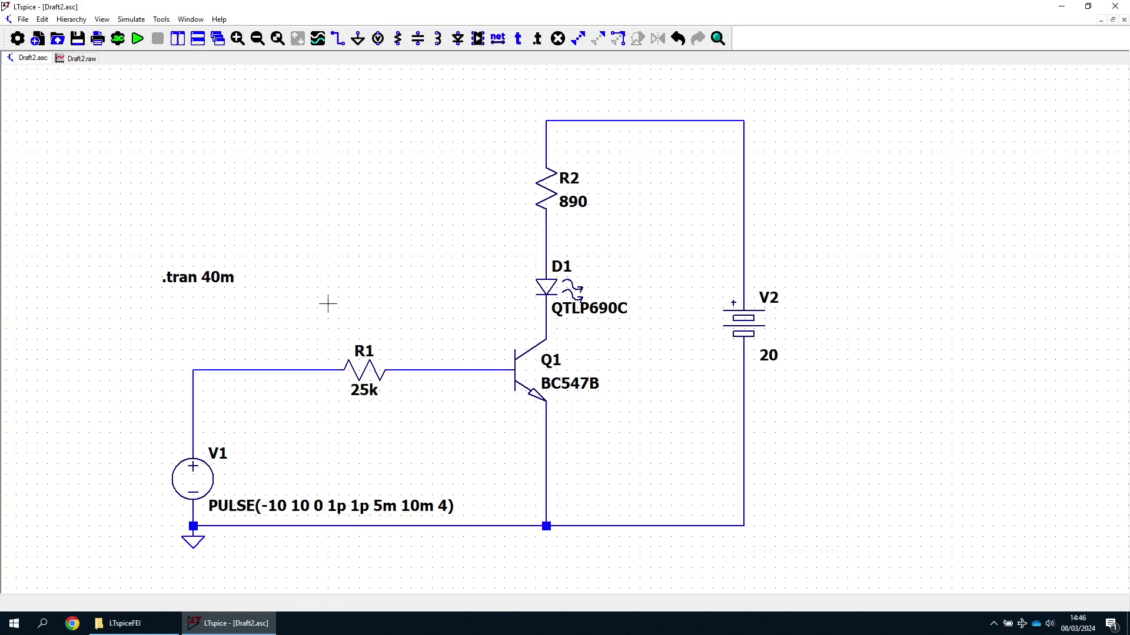
{"action": "left_click", "coordinate": [81, 58]}
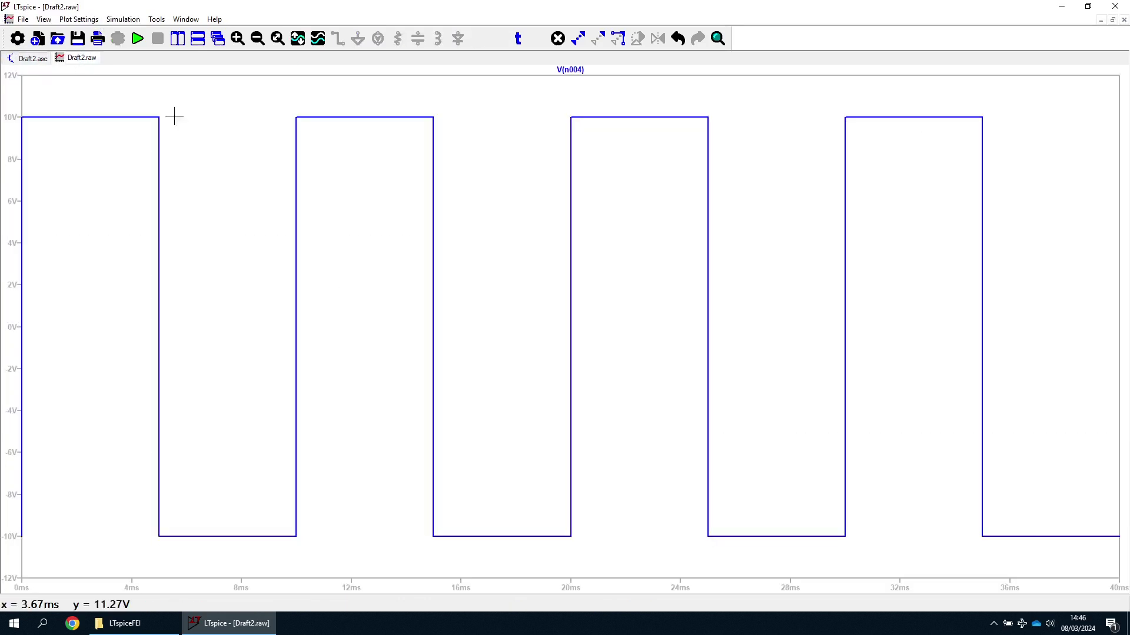
Plot the base voltage of Q1 together with the source voltage and return to the schematic
{"action": "left_click", "coordinate": [32, 58]}
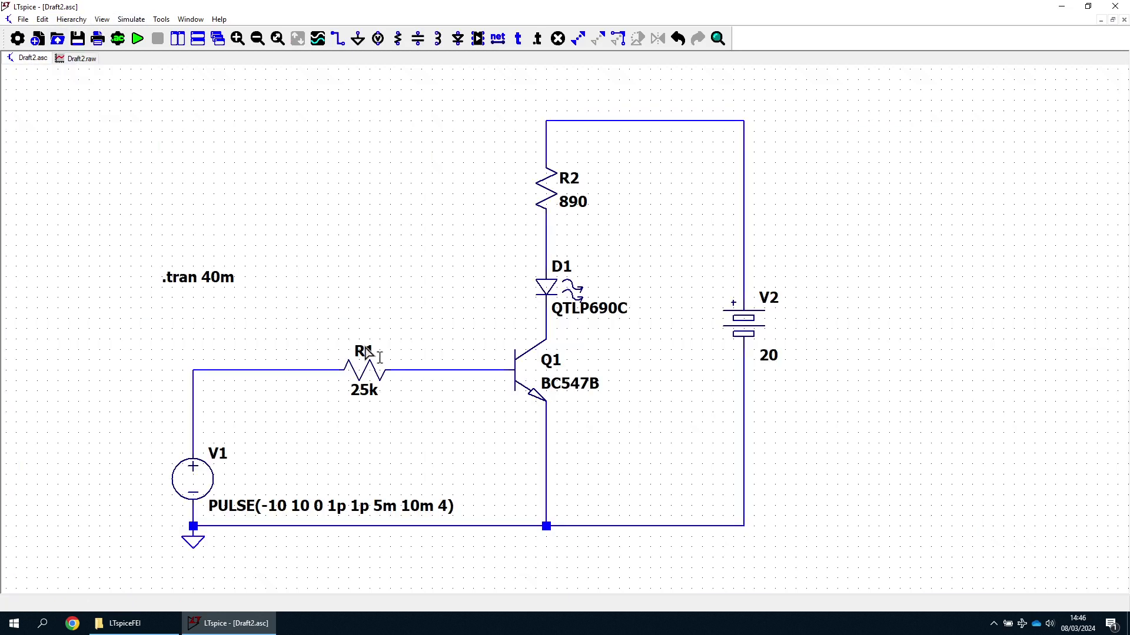
{"action": "left_click", "coordinate": [81, 58]}
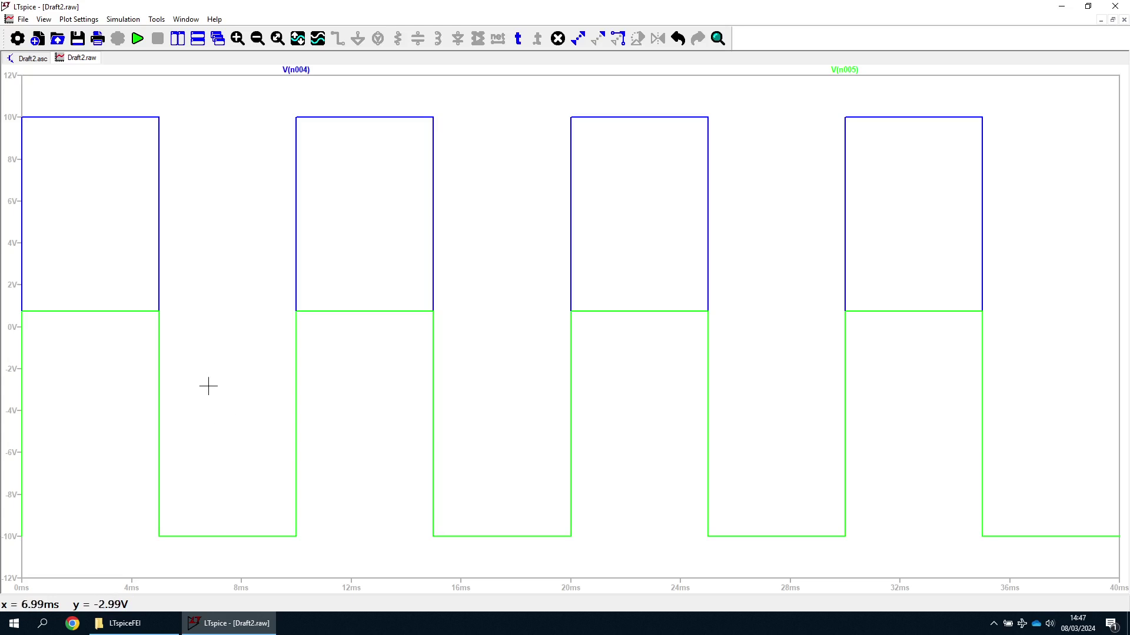
{"action": "left_click", "coordinate": [28, 59]}
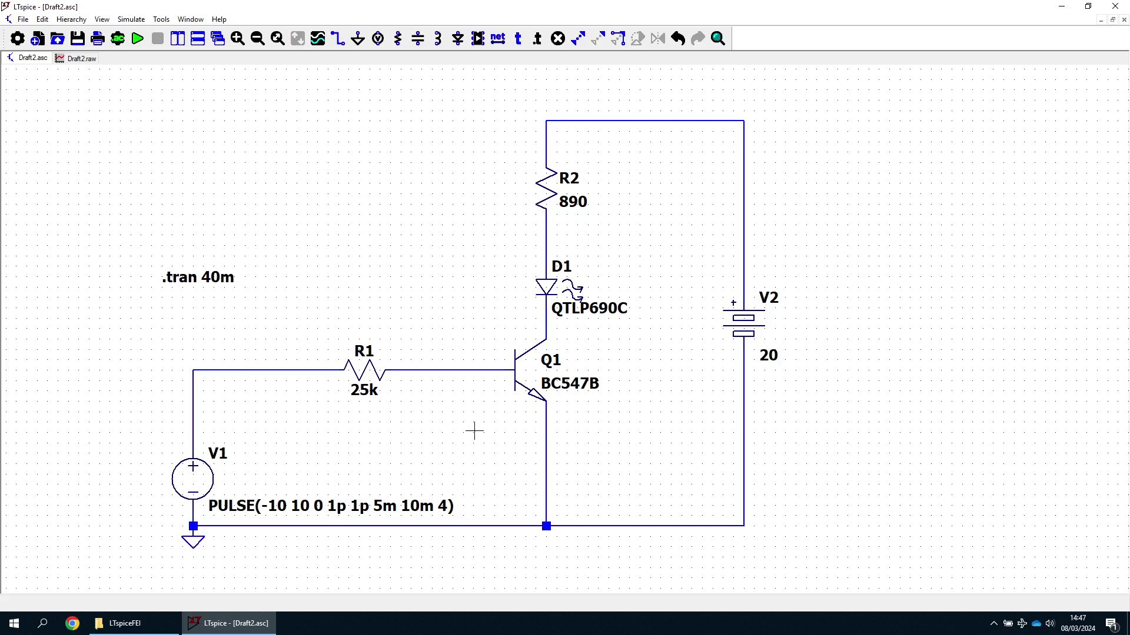
{"action": "key", "text": "d"}
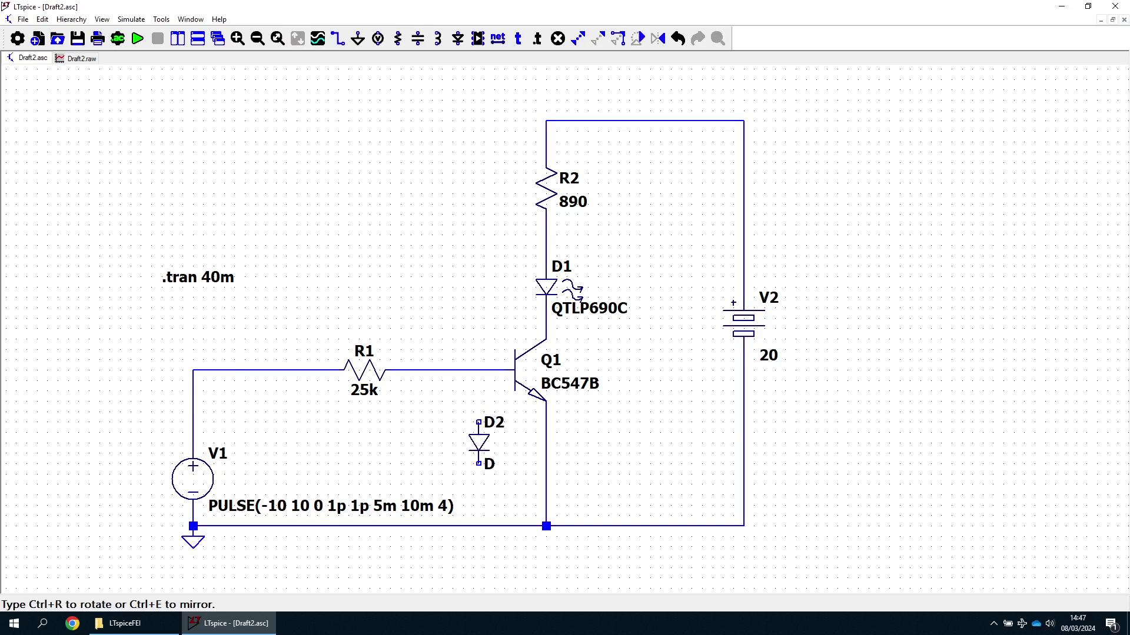
{"action": "key", "text": "r"}
{"action": "key", "text": "ctrl+e"}
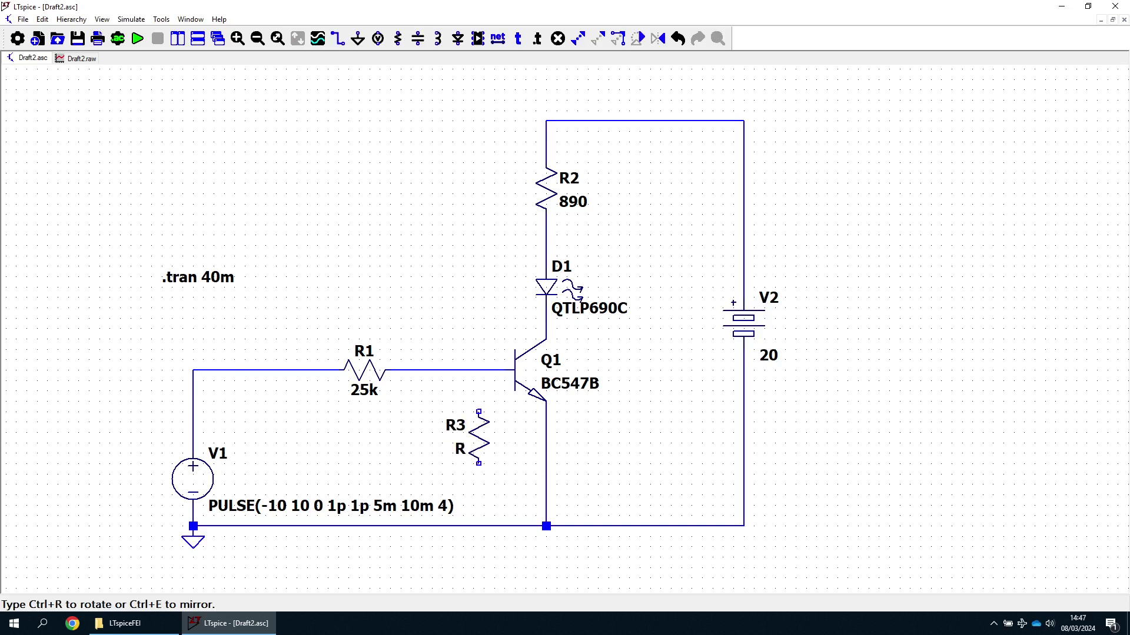
{"action": "key", "text": "Escape"}
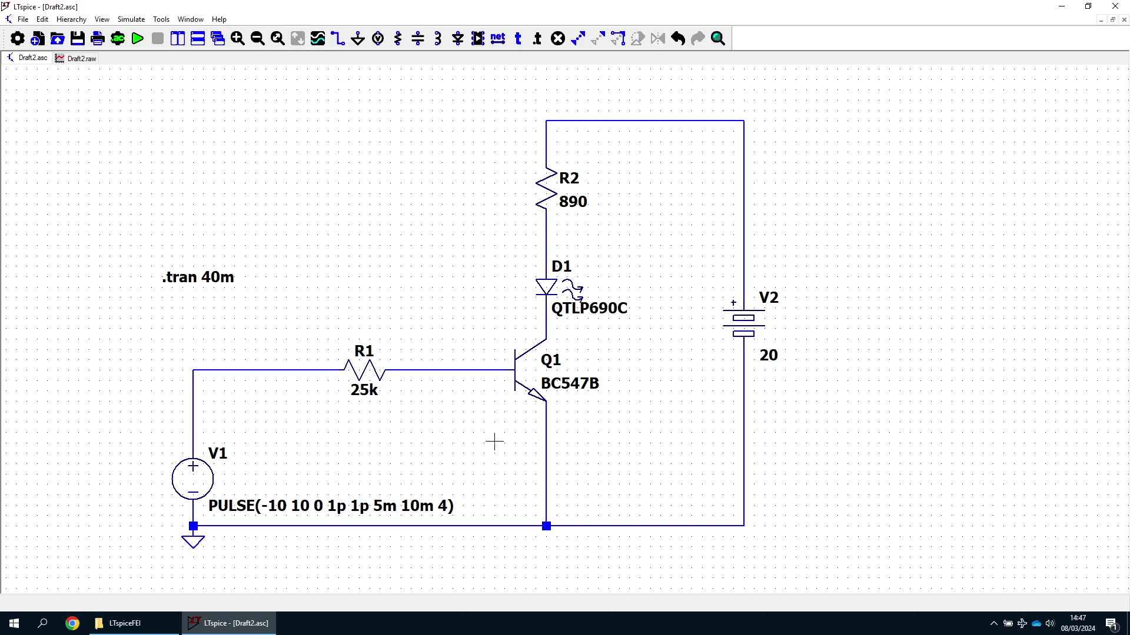
Place a diode rotated 180 degrees between the transistor's base wire and the ground rail
{"action": "key", "text": "d"}
{"action": "key", "text": "ctrl+r"}
{"action": "key", "text": "ctrl+r"}
{"action": "left_click", "coordinate": [484, 452]}
Wire the cathode of diode D2 to the base wire and its anode to the ground rail
{"action": "key", "text": "F3"}
{"action": "left_click", "coordinate": [483, 433]}
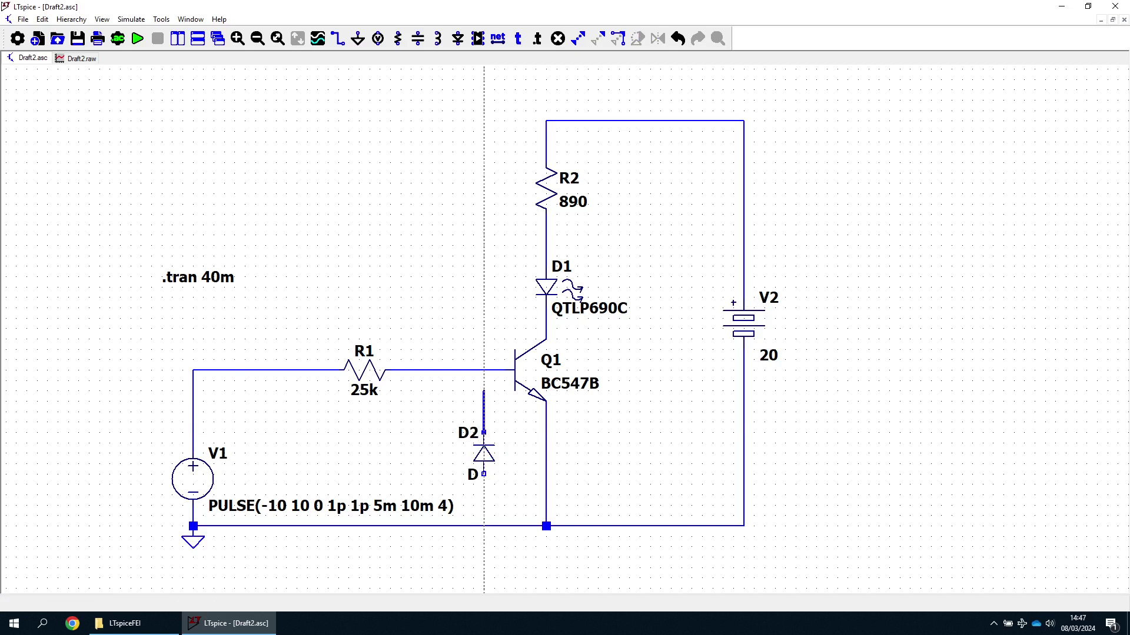
{"action": "left_click", "coordinate": [483, 371]}
{"action": "key", "text": "ctrl+z"}
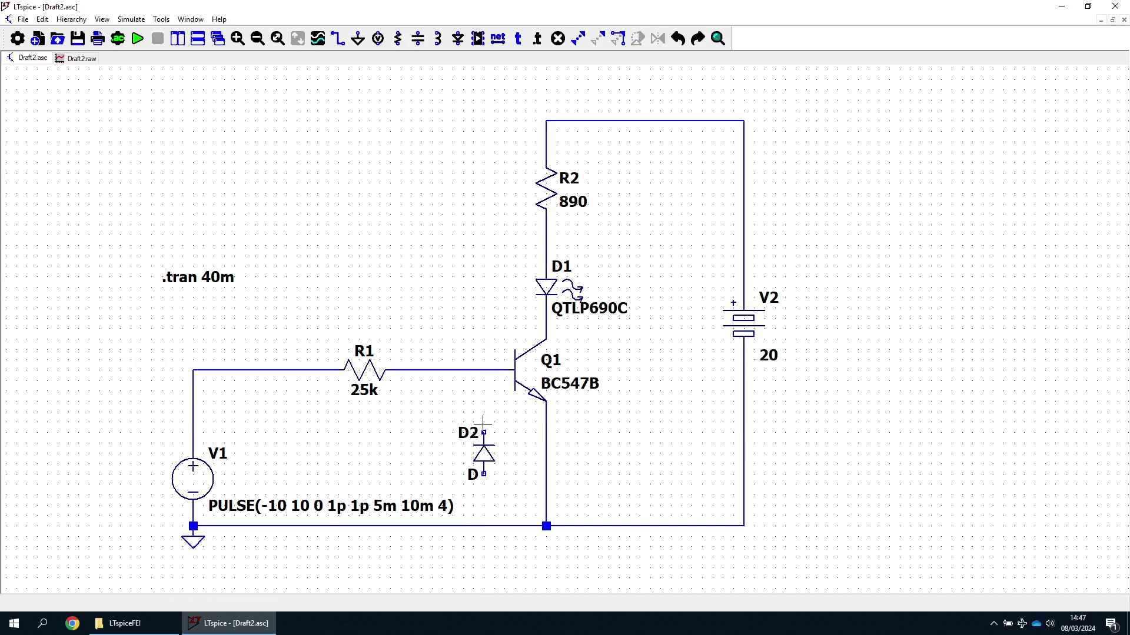
{"action": "left_click", "coordinate": [483, 432]}
{"action": "left_click", "coordinate": [484, 370]}
{"action": "left_click", "coordinate": [483, 473]}
{"action": "left_click", "coordinate": [484, 526]}
{"action": "key", "text": "Escape"}
Assign the 1N4148 model to diode D2
{"action": "right_click", "coordinate": [487, 471]}
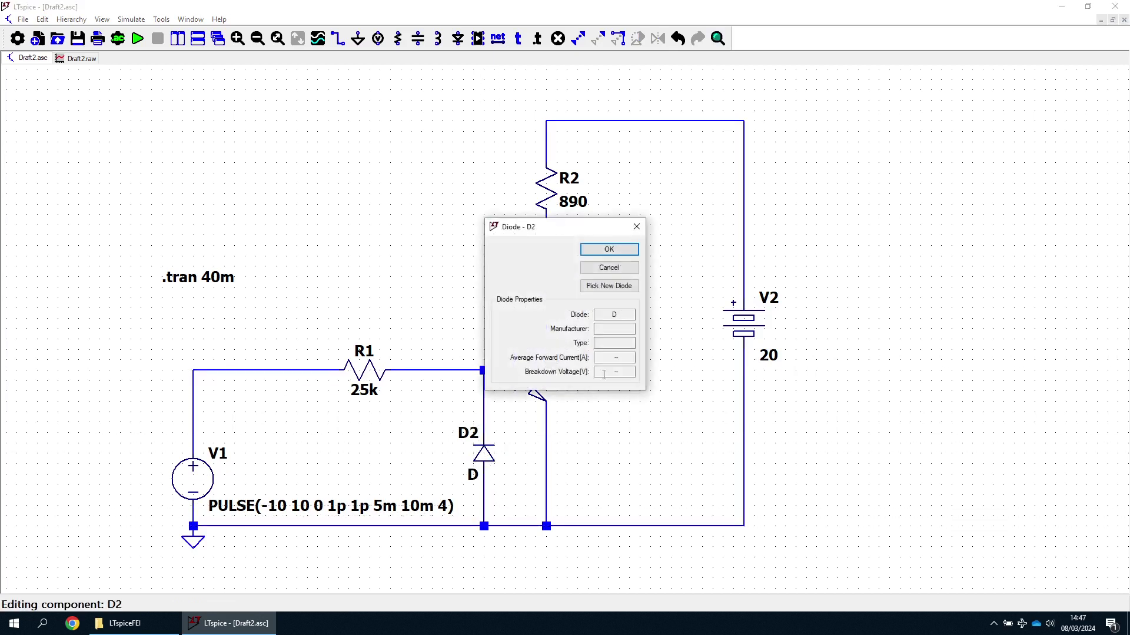
{"action": "left_click", "coordinate": [609, 286]}
{"action": "left_click", "coordinate": [429, 308]}
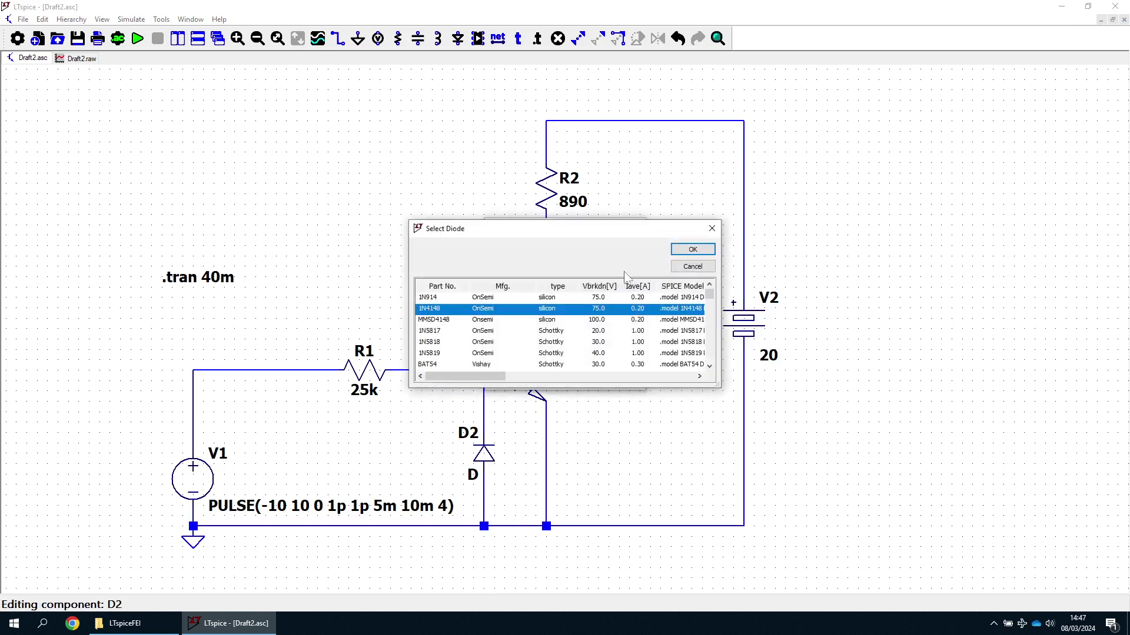
{"action": "left_click", "coordinate": [688, 250]}
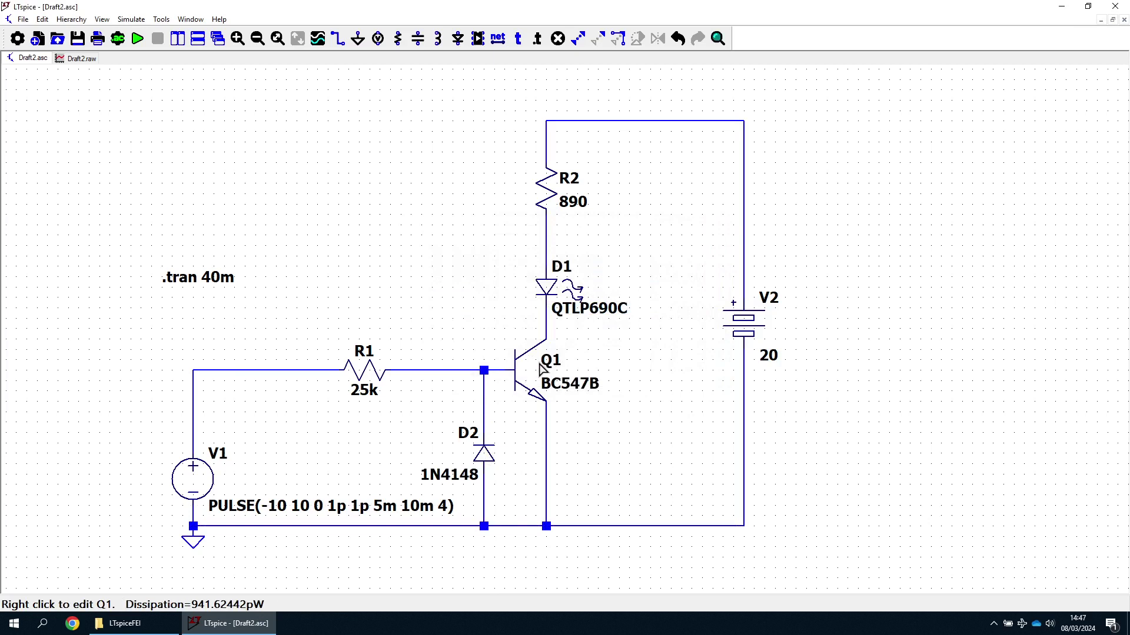
Rerun the simulation, probe the voltage on the source side of R1 and review the waveforms against the schematic
{"action": "left_click", "coordinate": [82, 59]}
{"action": "left_click", "coordinate": [138, 39]}
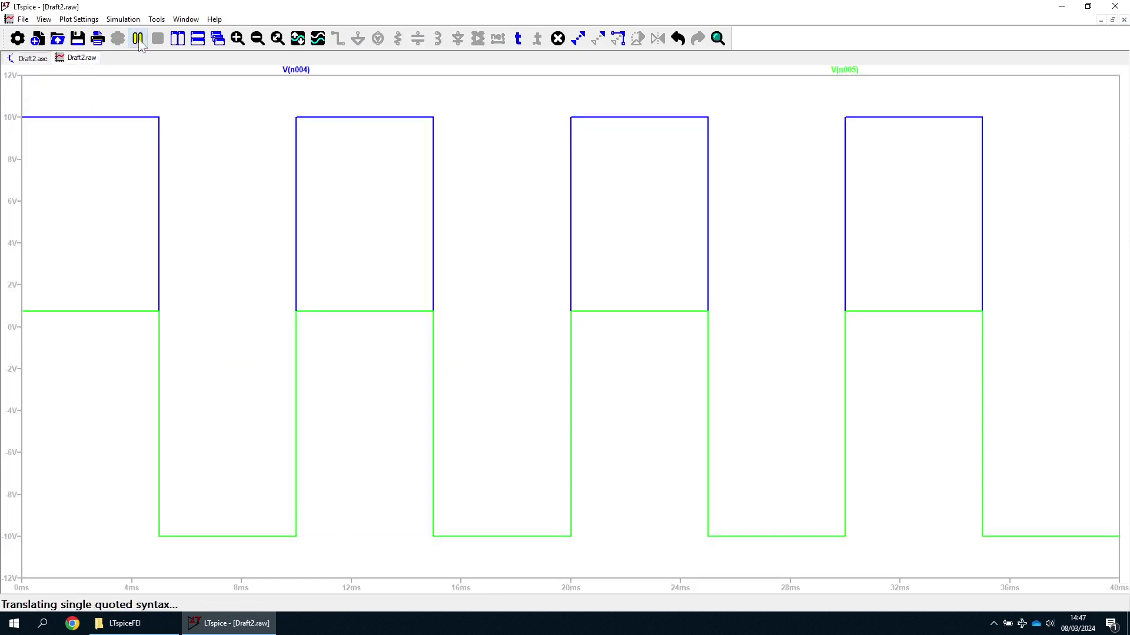
{"action": "left_click", "coordinate": [33, 58]}
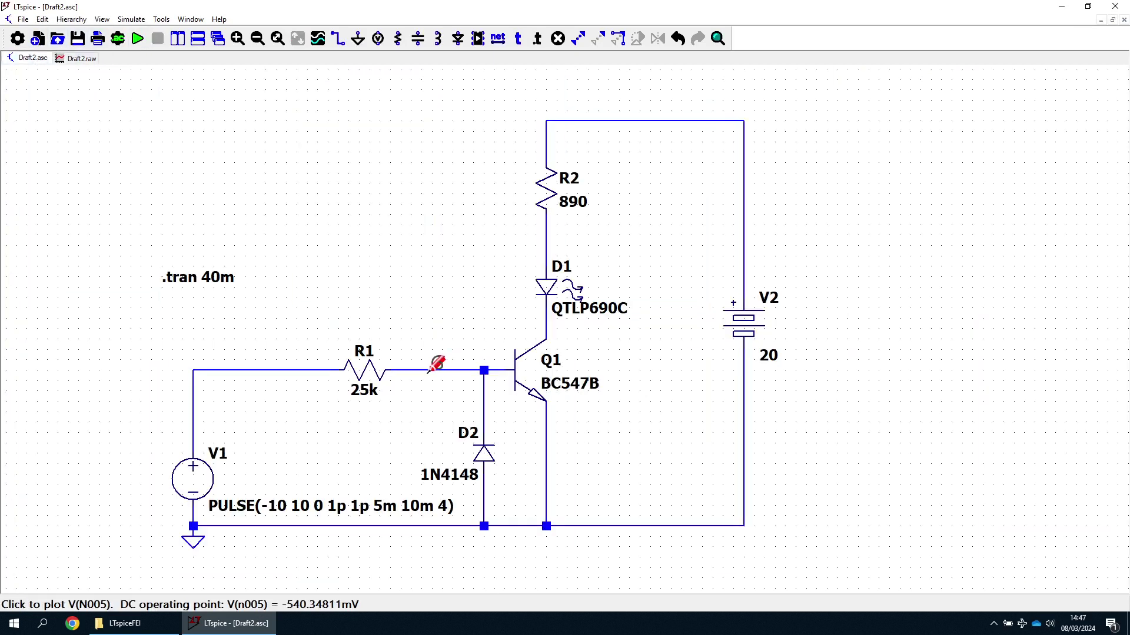
{"action": "left_click", "coordinate": [294, 369]}
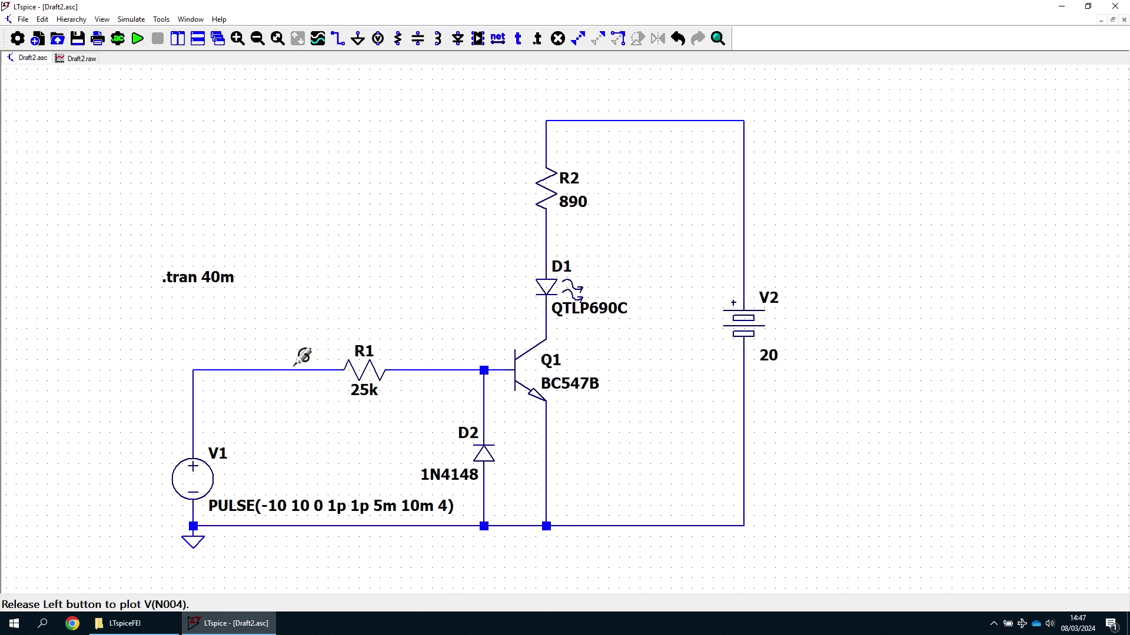
{"action": "left_click", "coordinate": [83, 58]}
{"action": "left_click", "coordinate": [34, 59]}
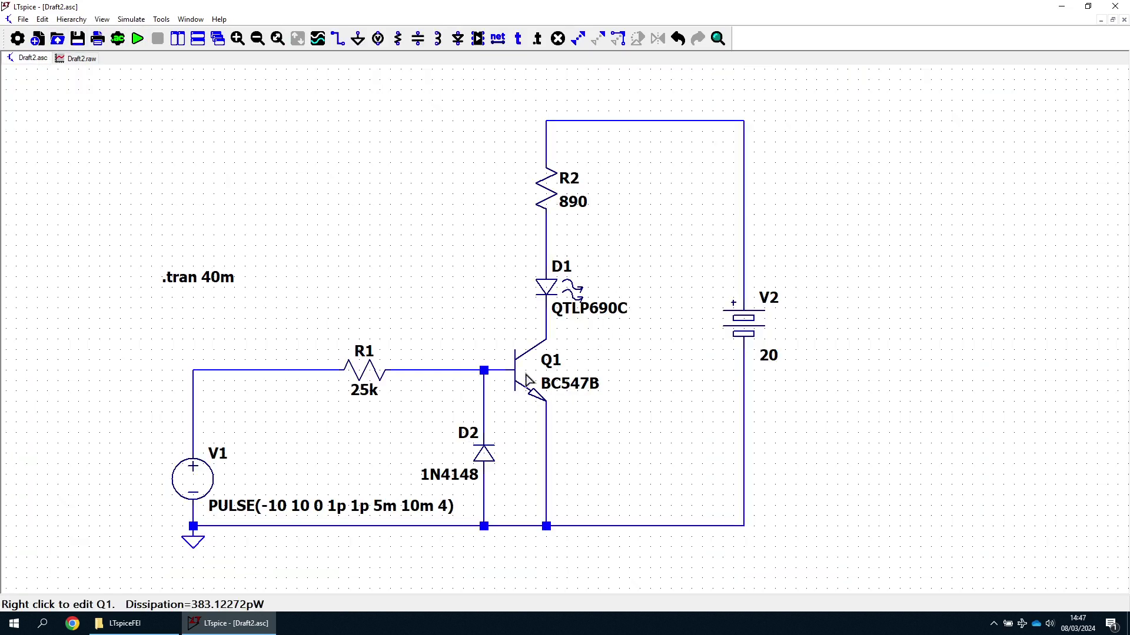
{"action": "left_click", "coordinate": [82, 59]}
{"action": "left_click", "coordinate": [33, 58]}
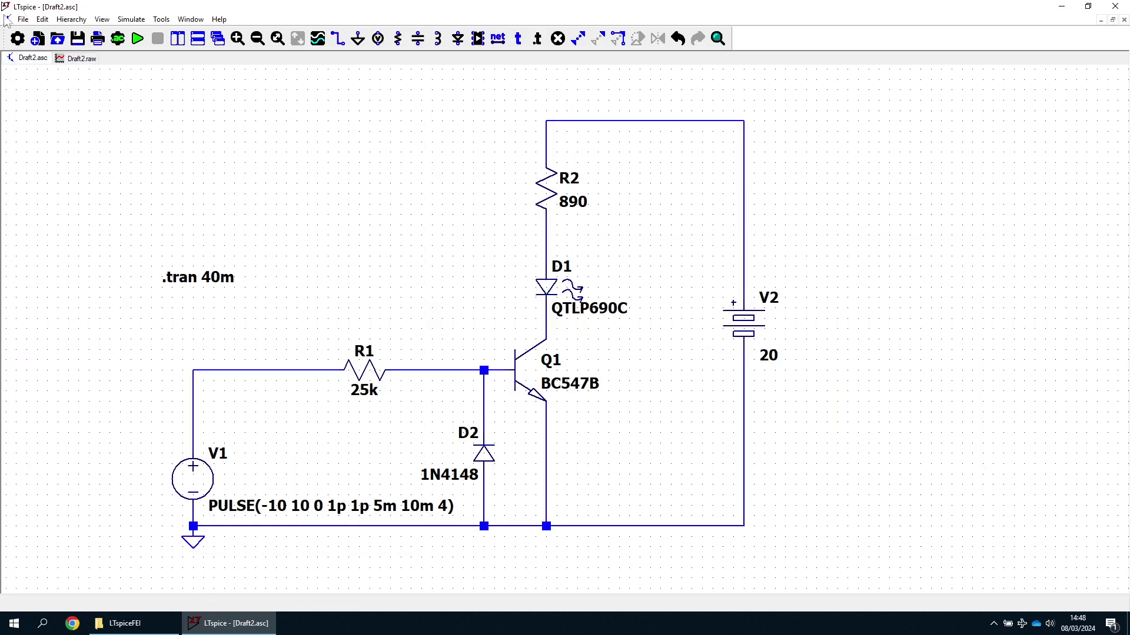
Plot the voltage at the node joining R1, D2 and the transistor's base, and compare it with the source voltage waveform
{"action": "left_click", "coordinate": [79, 59]}
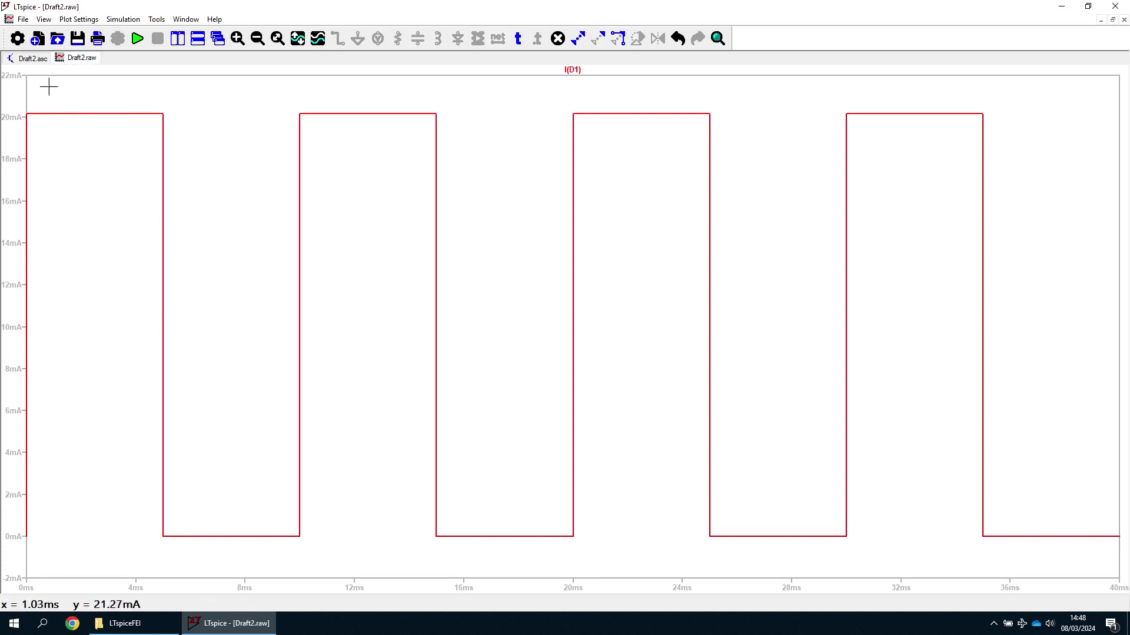
{"action": "left_click", "coordinate": [33, 61]}
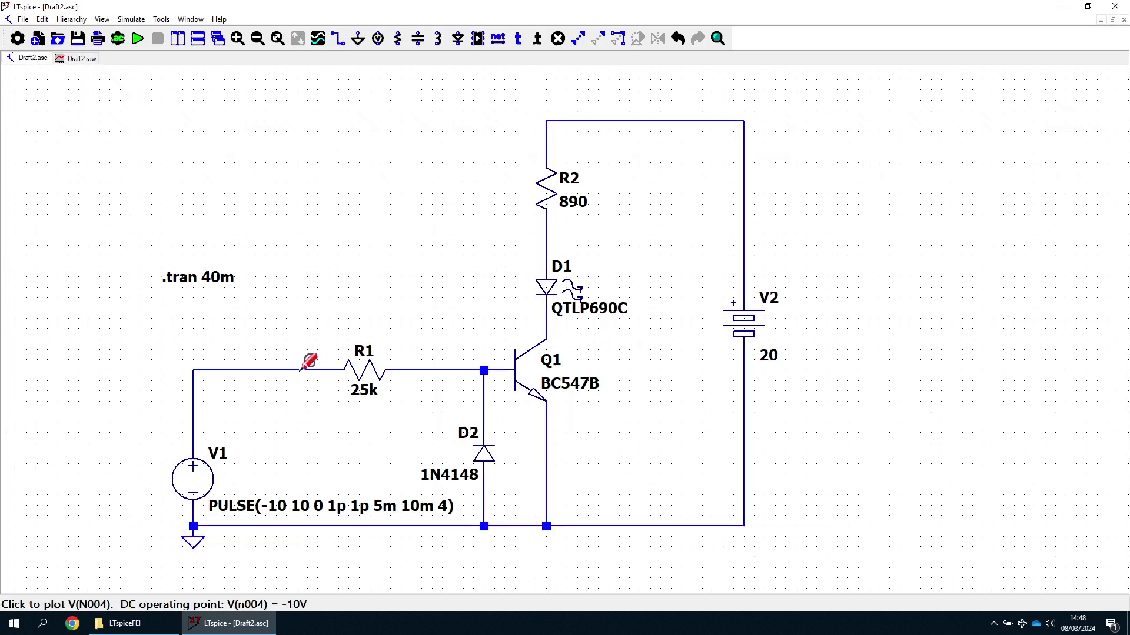
{"action": "left_click", "coordinate": [482, 371]}
{"action": "left_click", "coordinate": [78, 60]}
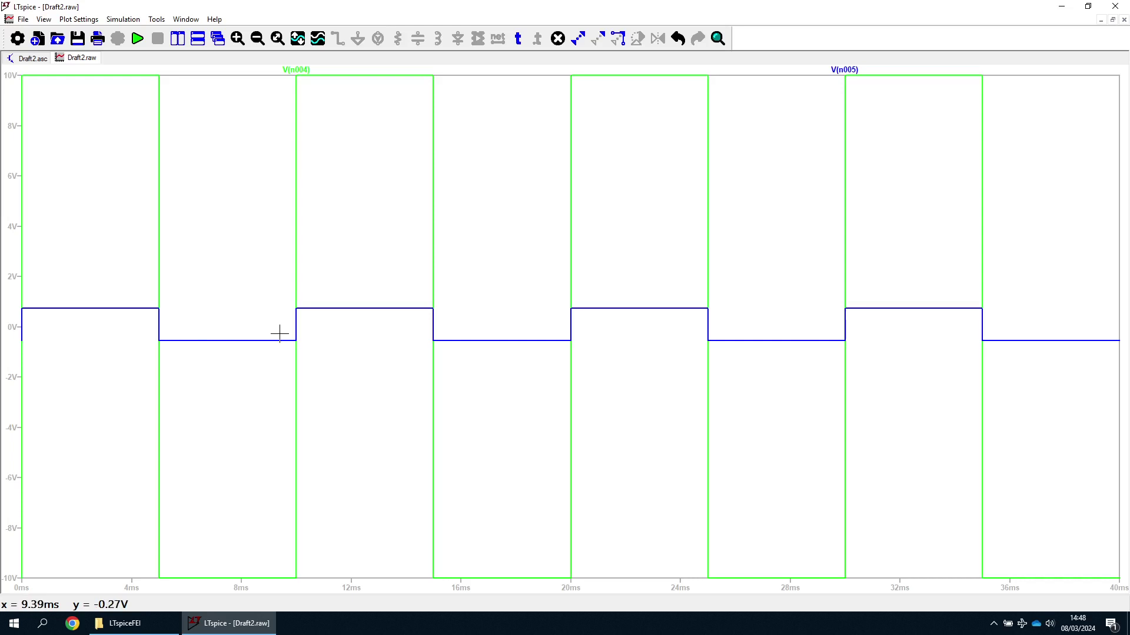
Delete the entire transistor and LED circuit, including its simulation directive, from the Draft2 schematic
{"action": "left_click", "coordinate": [36, 57]}
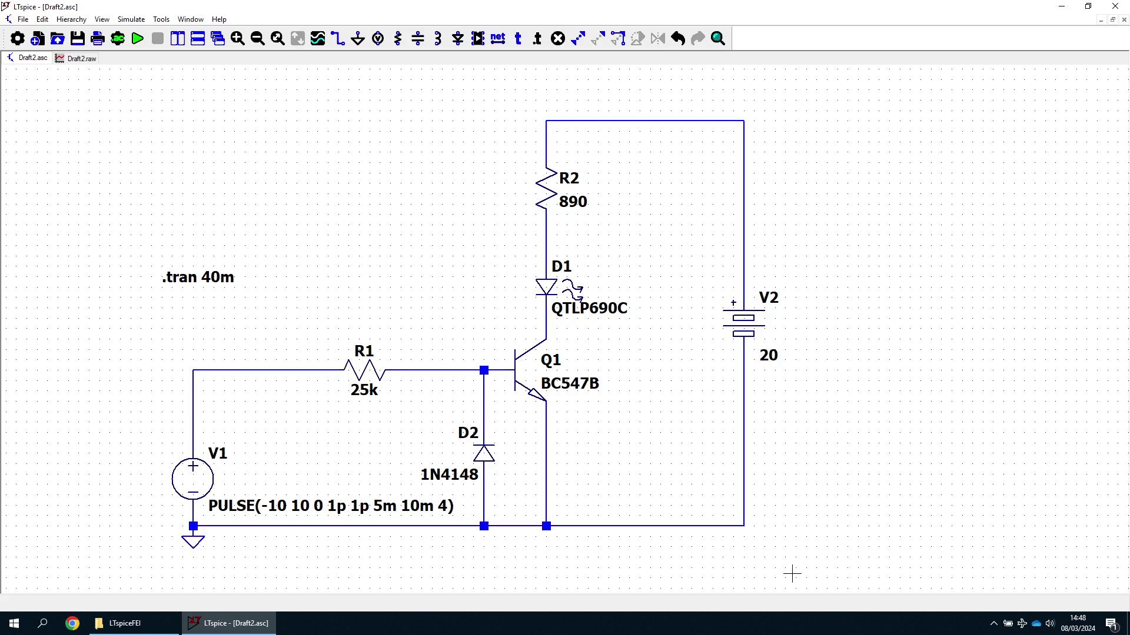
{"action": "key", "text": "Delete"}
{"action": "left_click_drag", "start_coordinate": [825, 572], "coordinate": [125, 108]}
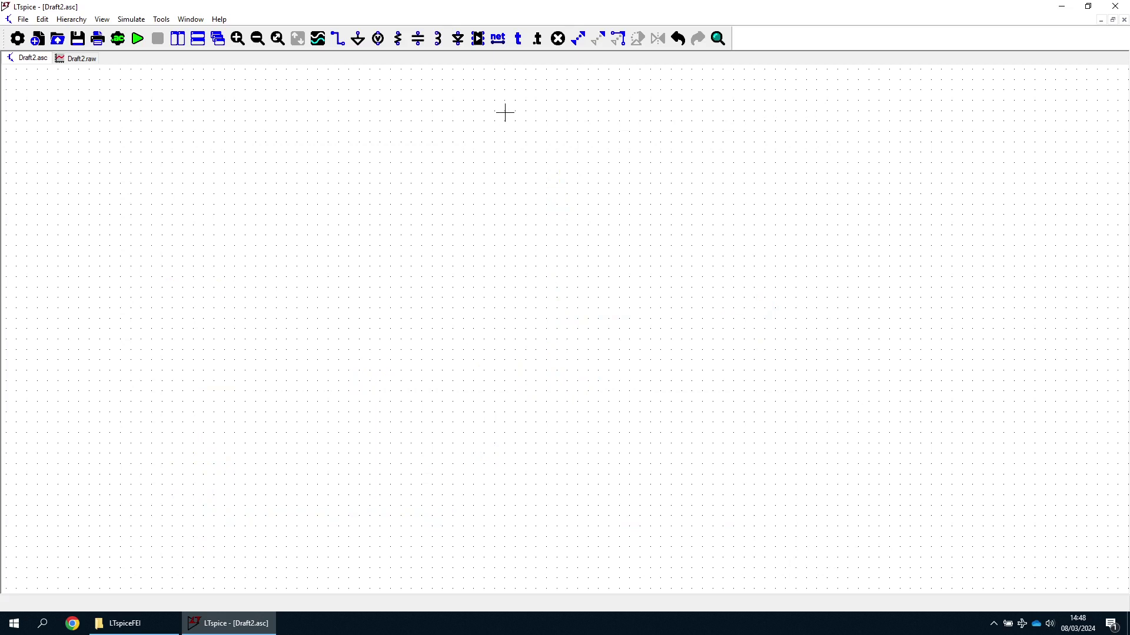
Place one LT1055A op-amp near the middle of the empty schematic
{"action": "left_click", "coordinate": [477, 39]}
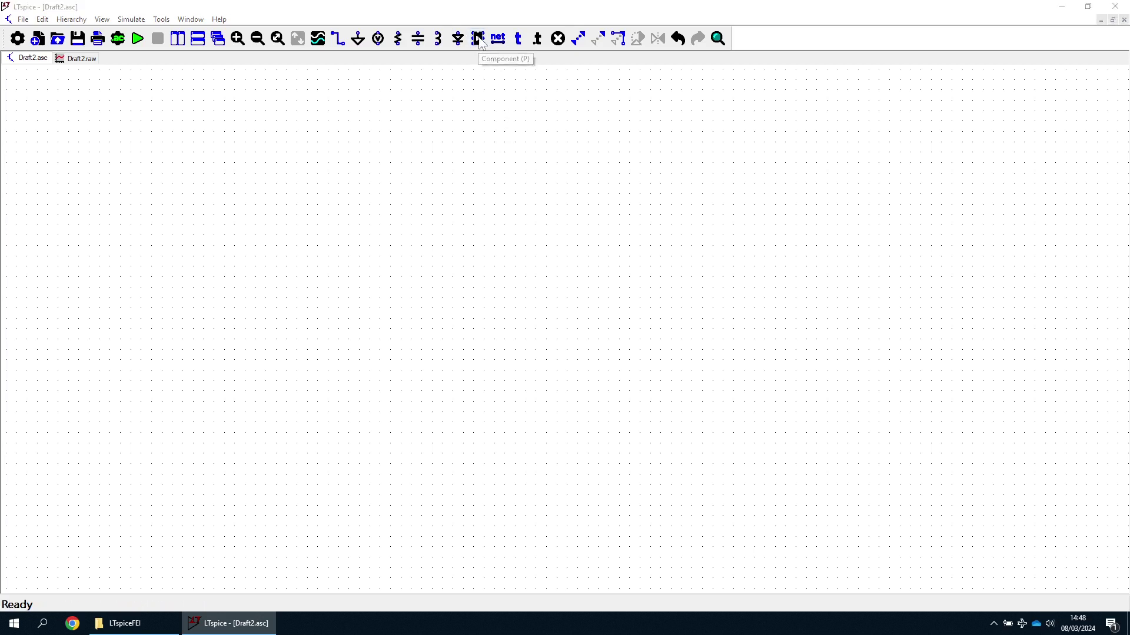
{"action": "type", "text": "l"}
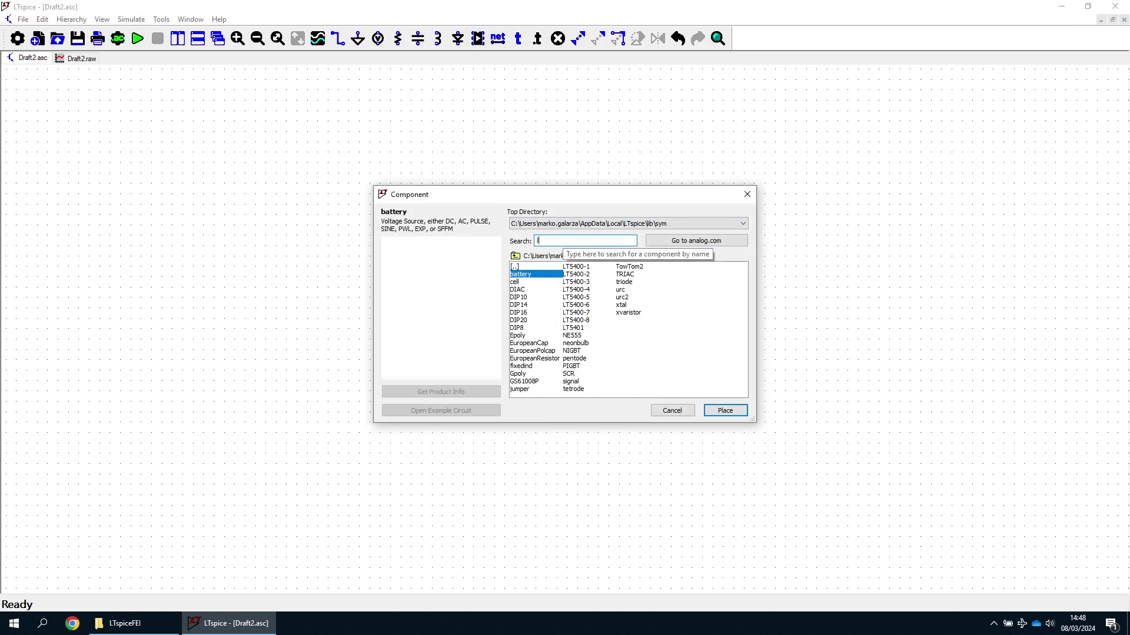
{"action": "type", "text": "t1055"}
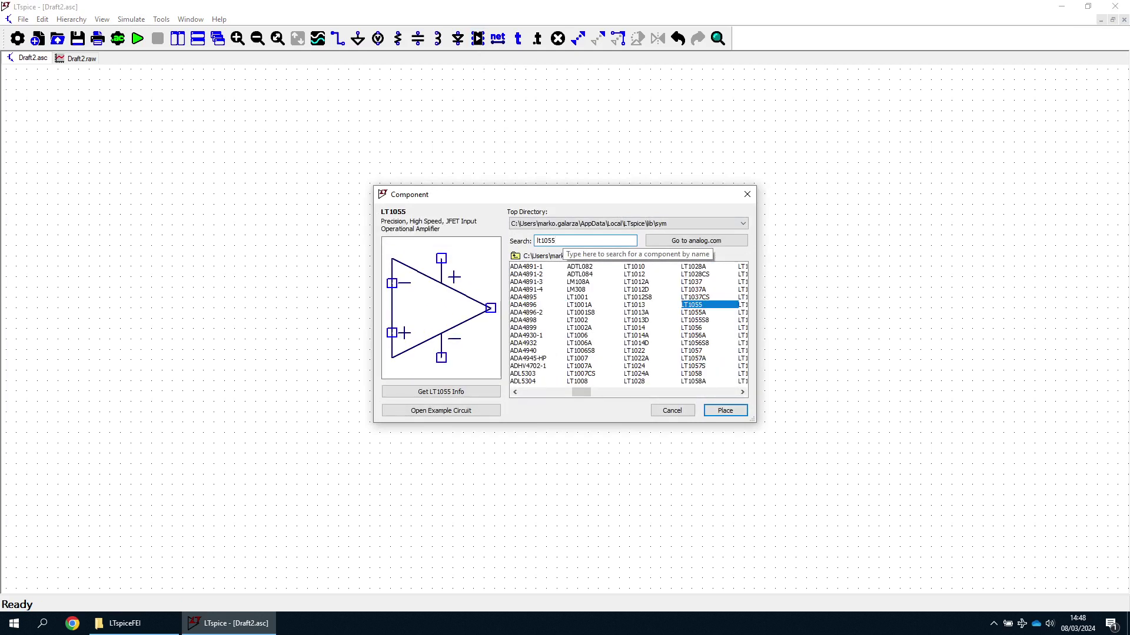
{"action": "type", "text": "a"}
{"action": "left_click", "coordinate": [724, 411]}
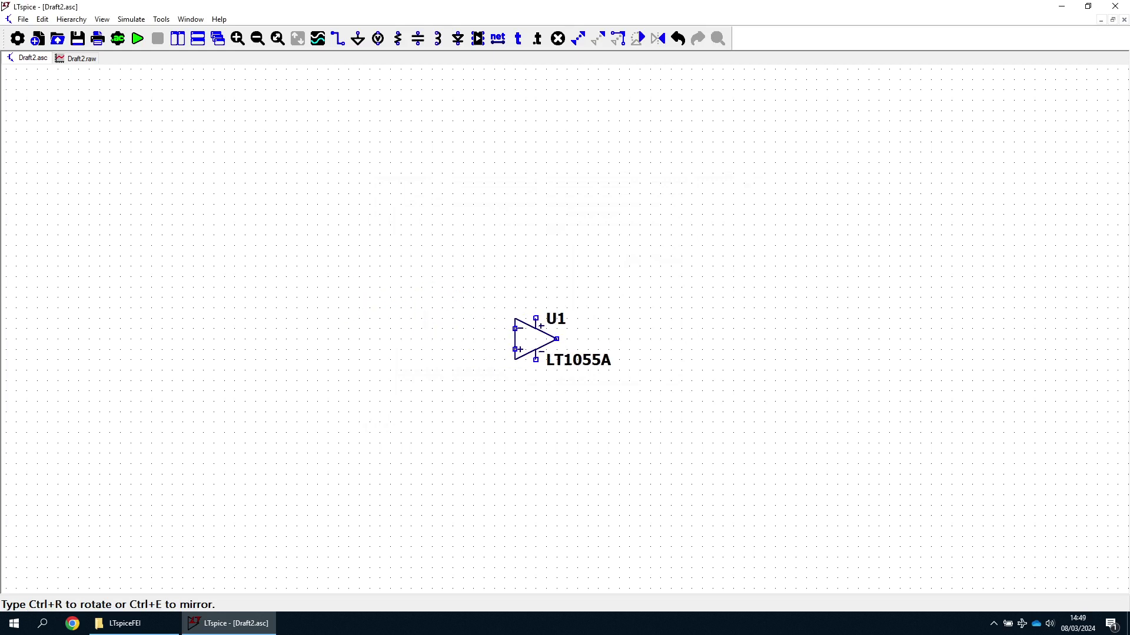
{"action": "left_click", "coordinate": [576, 328]}
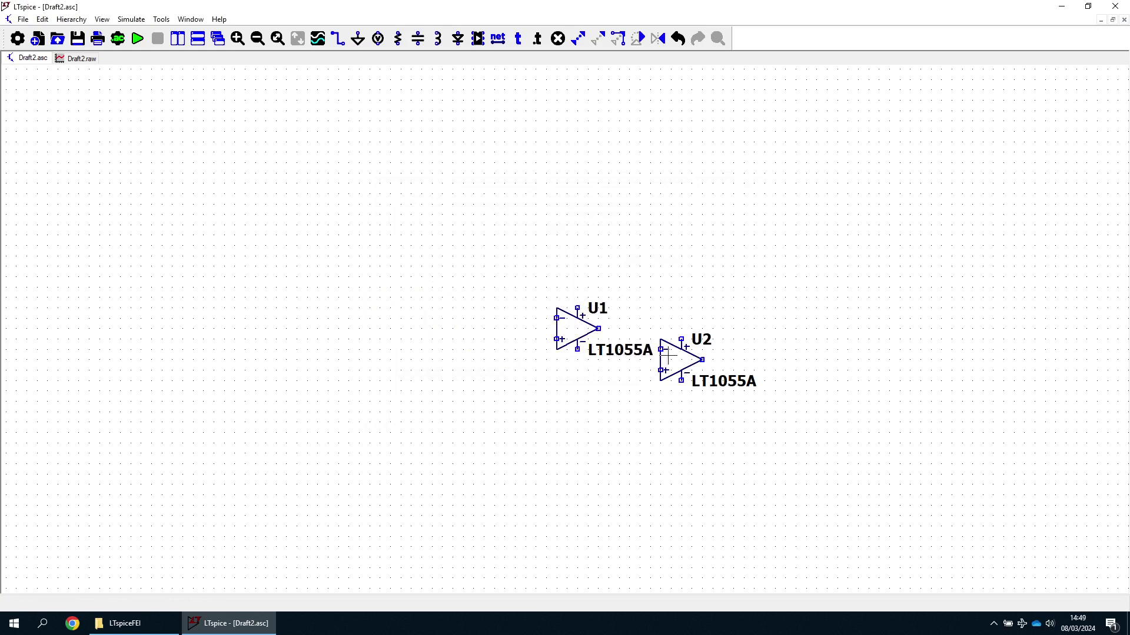
{"action": "key", "text": "Escape"}
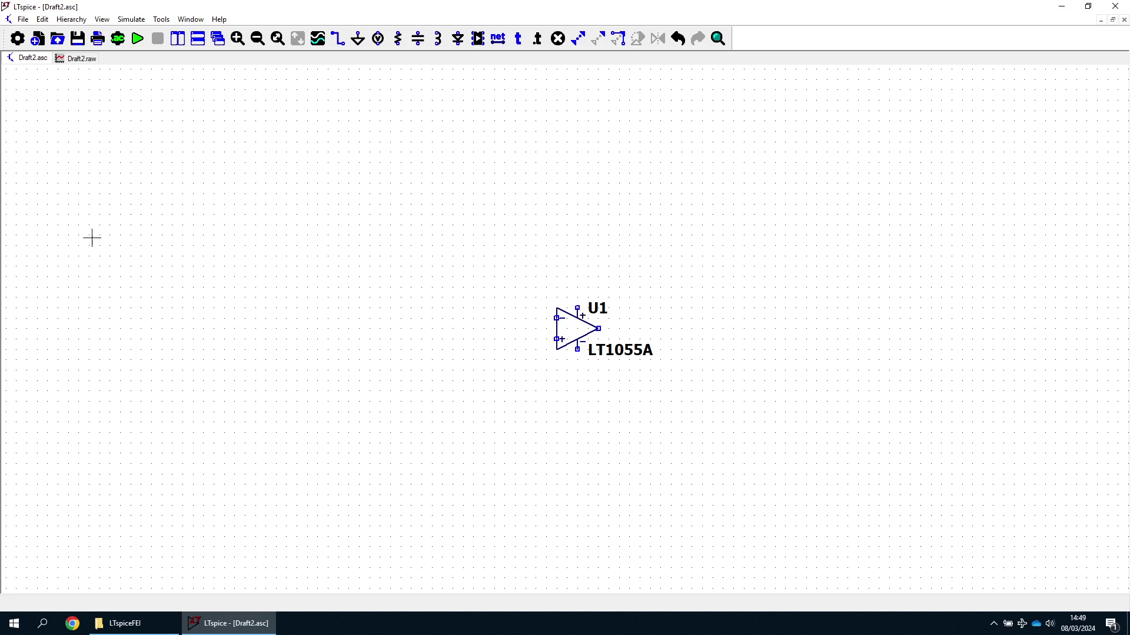
Place two cell voltage sources, one above the other, well to the left of the op-amp
{"action": "left_click", "coordinate": [478, 39]}
{"action": "type", "text": "cel"}
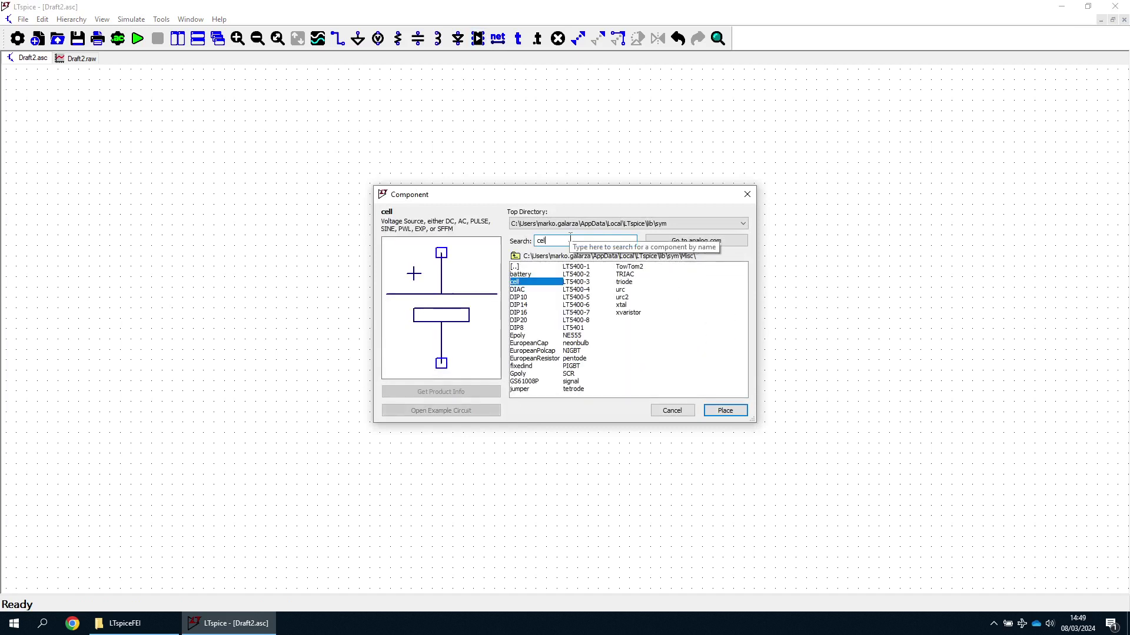
{"action": "left_click", "coordinate": [727, 410]}
{"action": "left_click", "coordinate": [99, 307]}
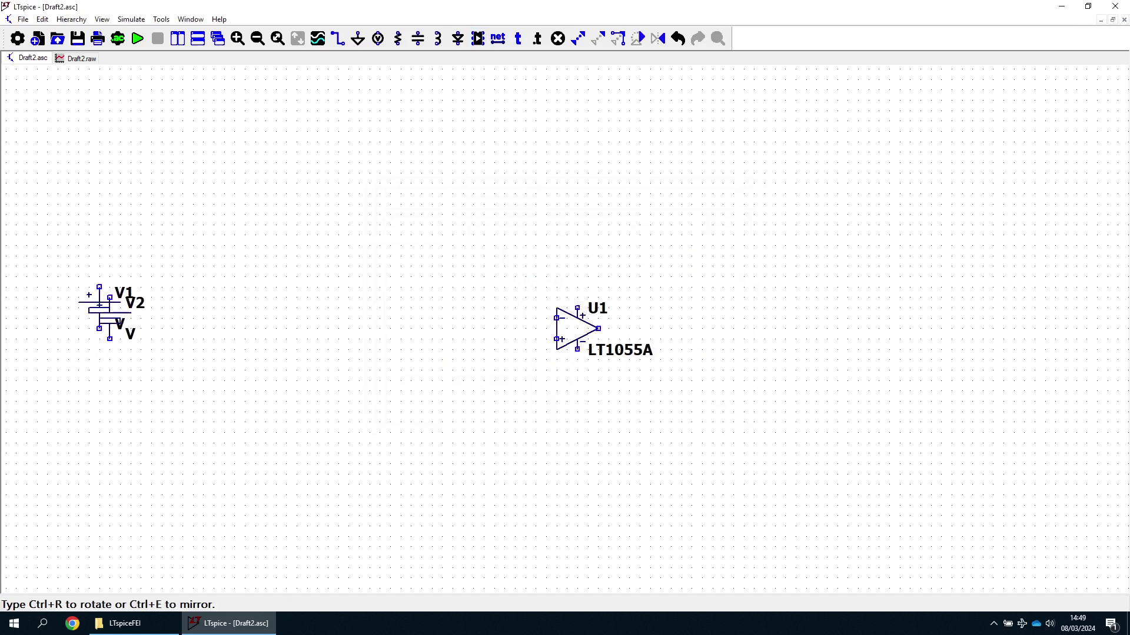
{"action": "left_click", "coordinate": [99, 380]}
{"action": "key", "text": "Escape"}
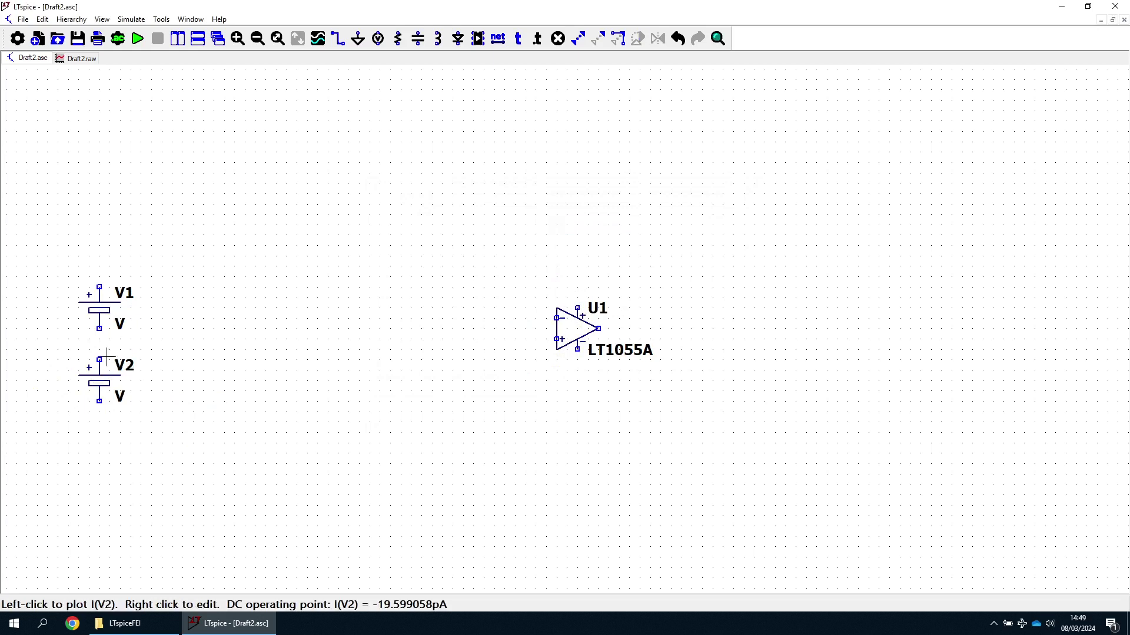
Wire V1 and V2 in series and add short wire stubs to V1's positive and V2's negative terminals
{"action": "key", "text": "F3"}
{"action": "left_click", "coordinate": [99, 328]}
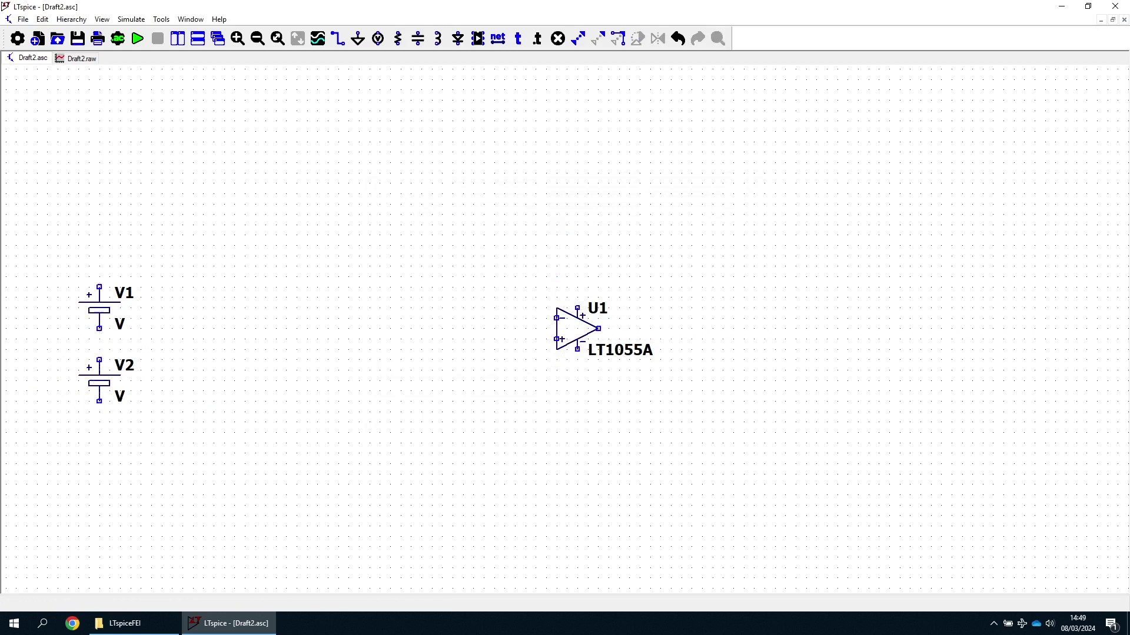
{"action": "left_click", "coordinate": [99, 360]}
{"action": "left_click", "coordinate": [99, 287]}
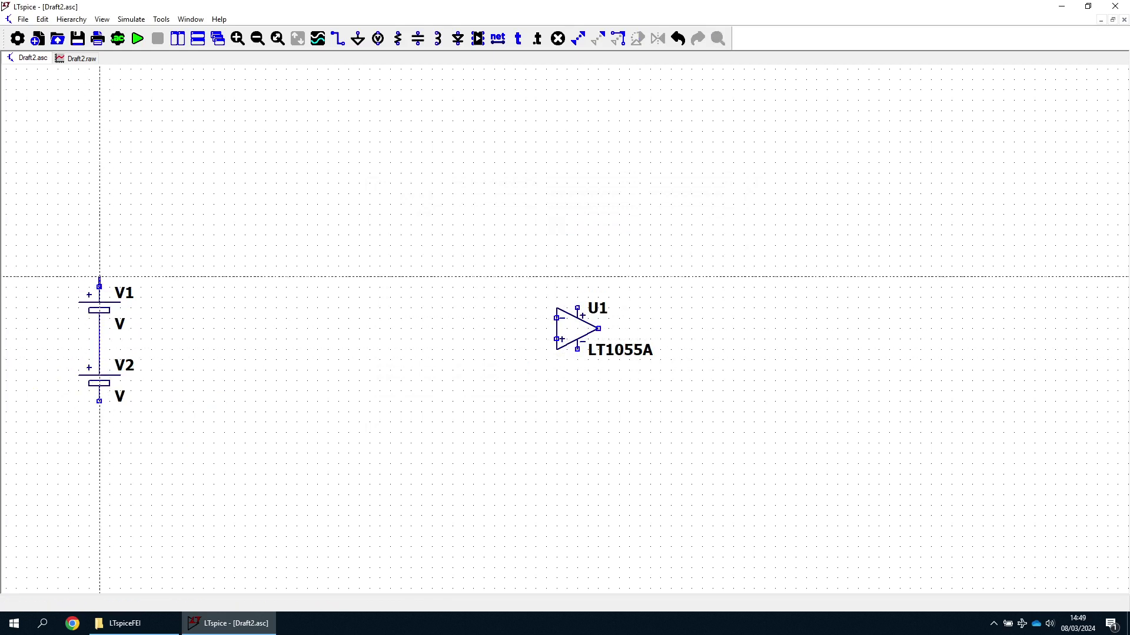
{"action": "left_click", "coordinate": [99, 266]}
{"action": "key", "text": "Escape"}
{"action": "key", "text": "F3"}
{"action": "left_click", "coordinate": [99, 401]}
{"action": "key", "text": "Escape"}
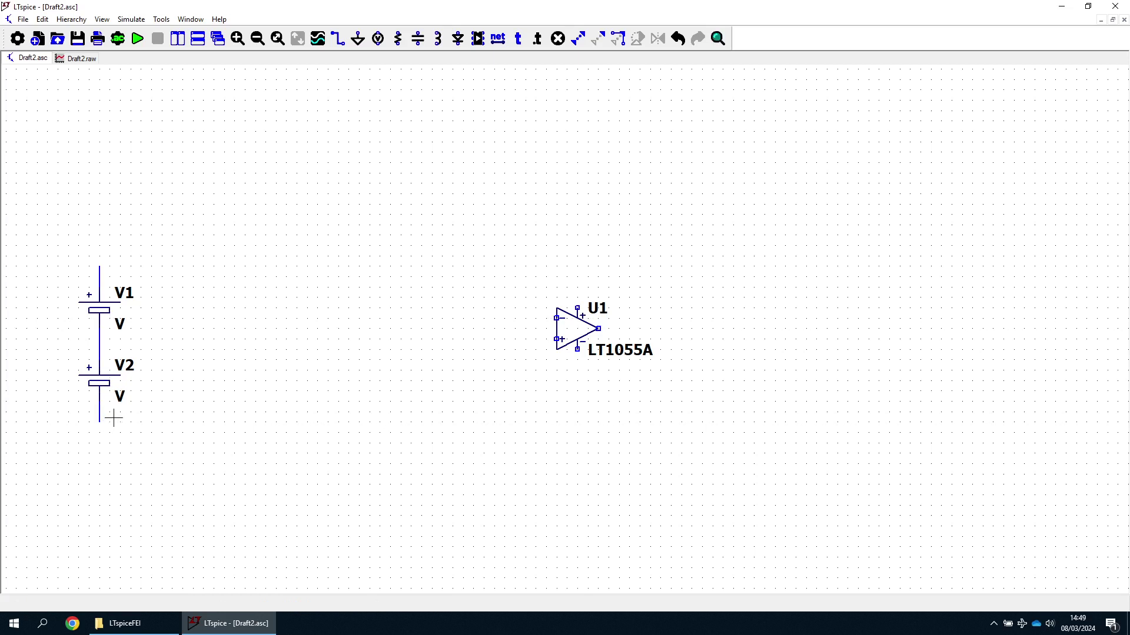
Place a ground to the left of the cells and wire it to the junction between V1 and V2
{"action": "key", "text": "g"}
{"action": "left_click", "coordinate": [68, 349]}
{"action": "key", "text": "w"}
{"action": "left_click", "coordinate": [68, 349]}
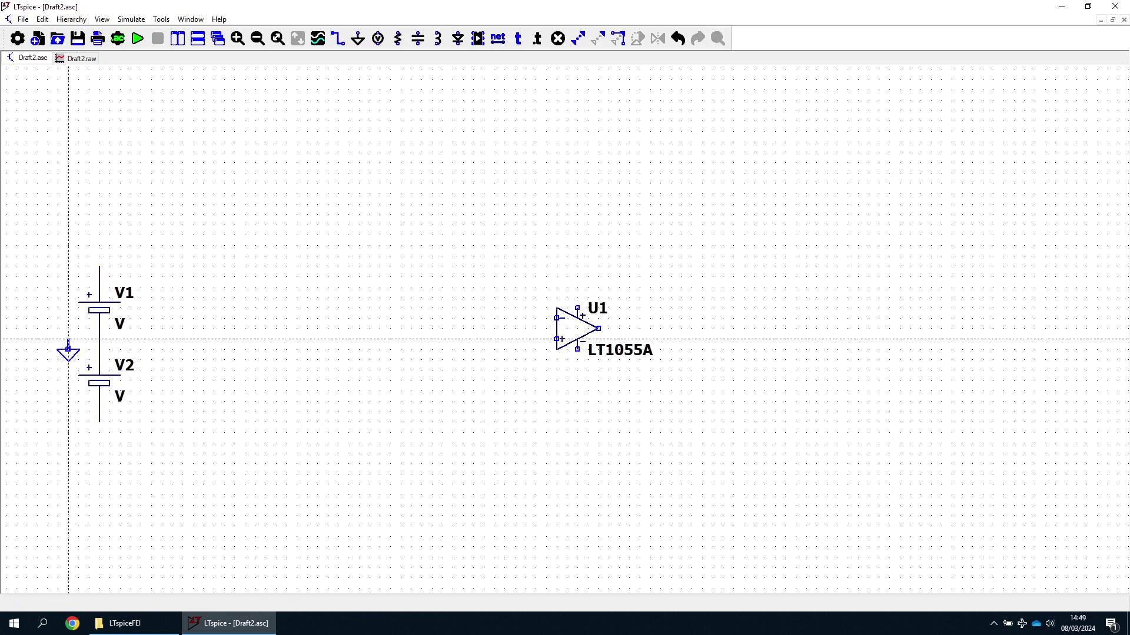
{"action": "left_click", "coordinate": [99, 339]}
{"action": "key", "text": "Escape"}
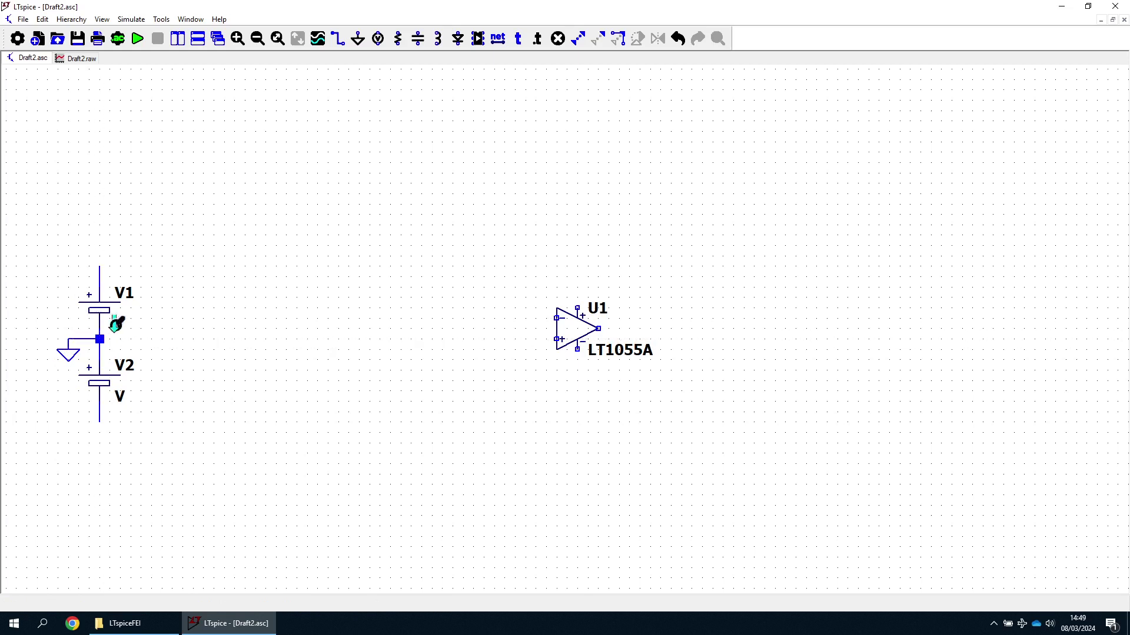
Set the DC value of both V1 and V2 to 15 V
{"action": "right_click", "coordinate": [106, 301]}
{"action": "type", "text": "15"}
{"action": "left_click", "coordinate": [639, 296]}
{"action": "right_click", "coordinate": [103, 388]}
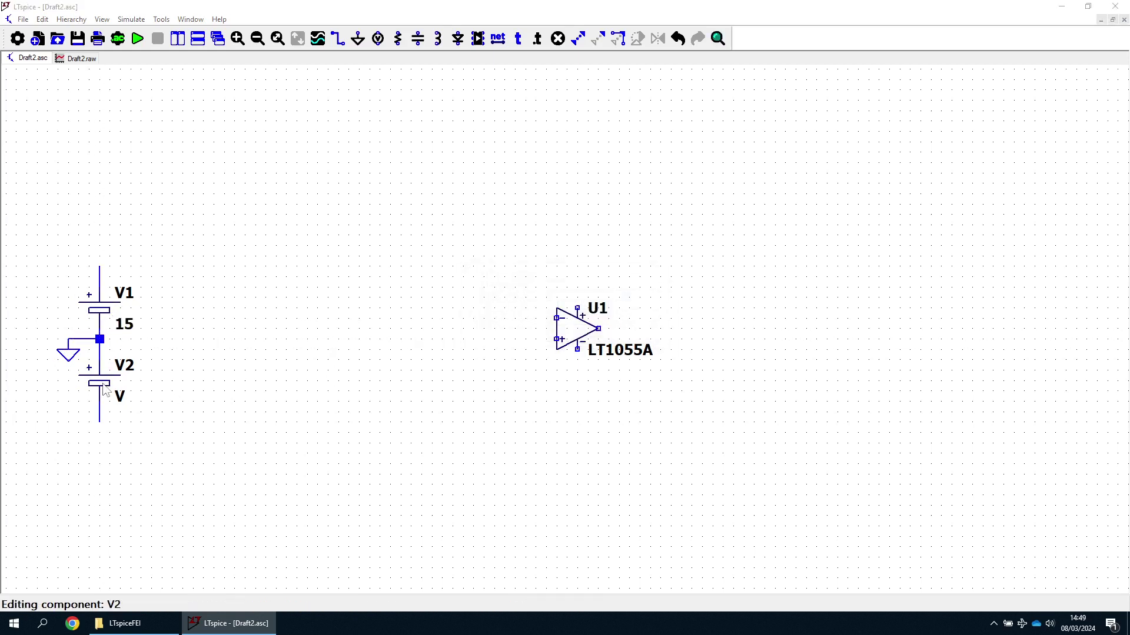
{"action": "type", "text": "15"}
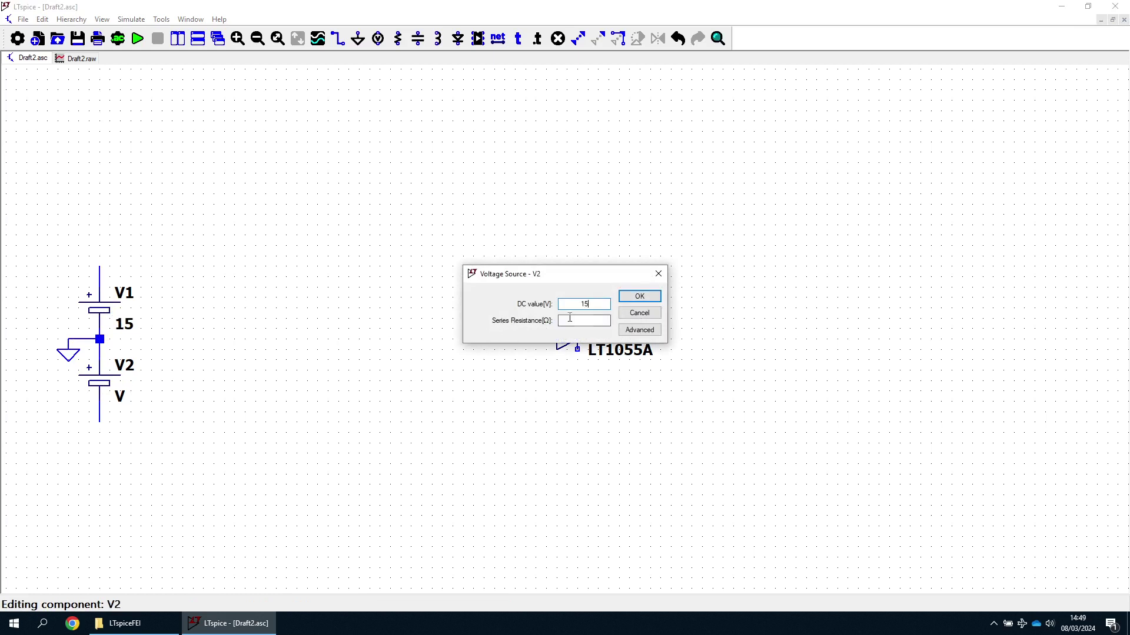
{"action": "left_click", "coordinate": [639, 296]}
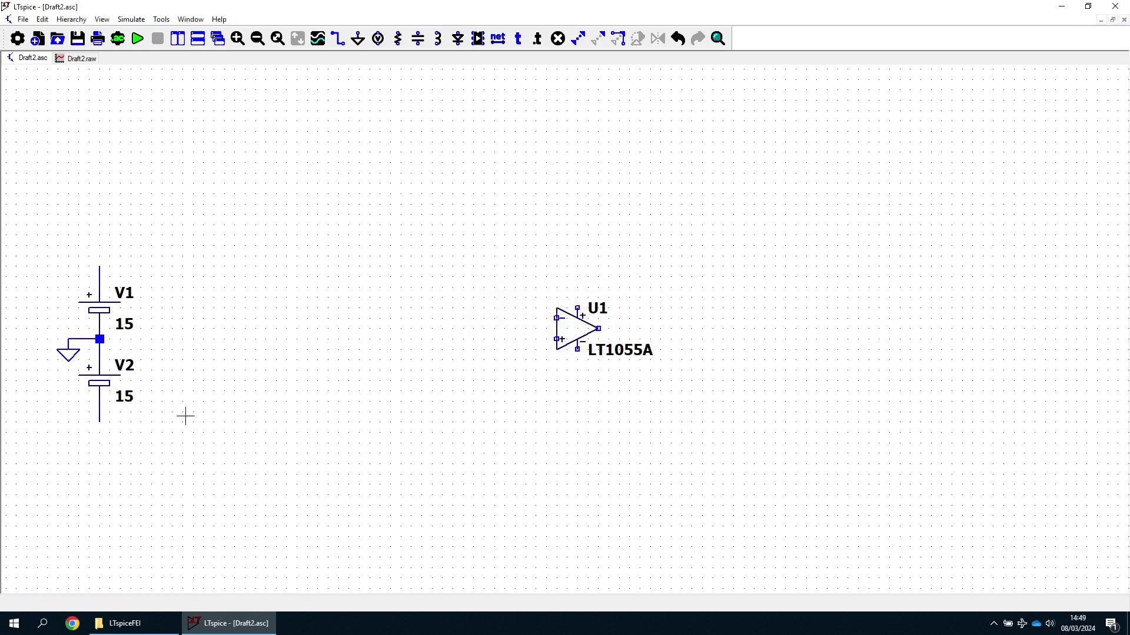
Label the wire above V1 as net VCC, with the label rotated vertically at the wire's end
{"action": "right_click", "coordinate": [102, 268]}
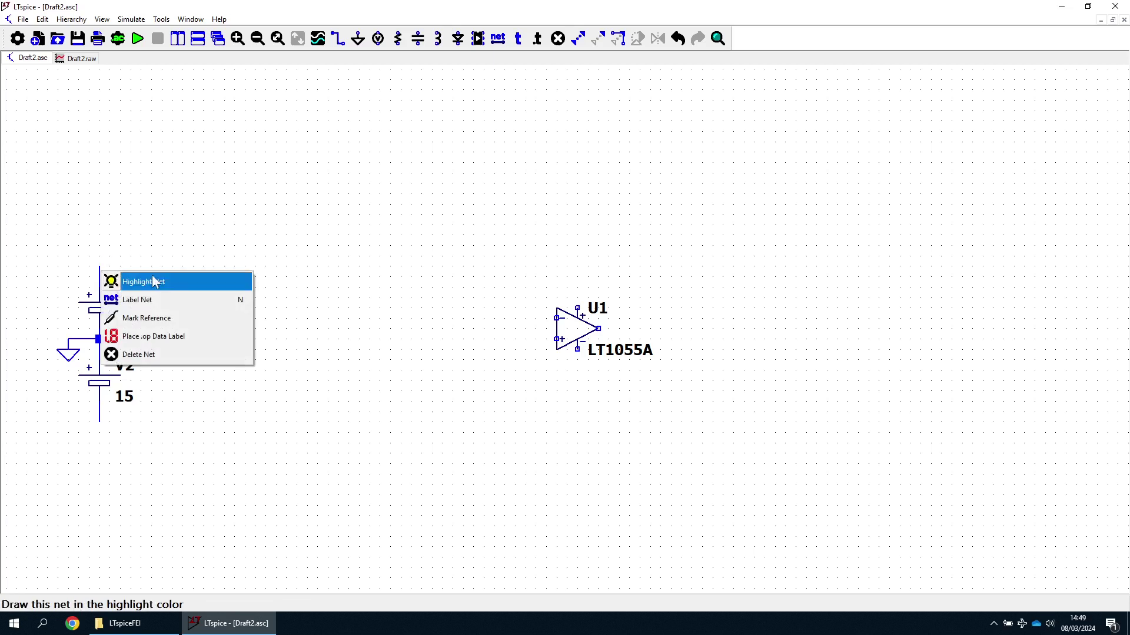
{"action": "left_click", "coordinate": [146, 299]}
{"action": "type", "text": "VCC"}
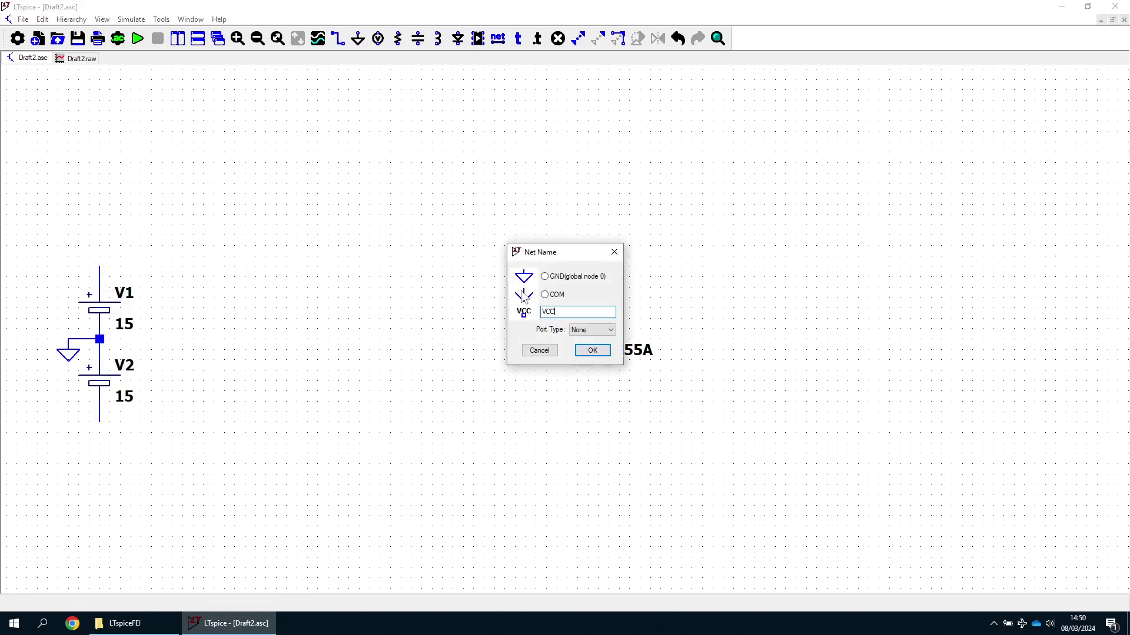
{"action": "left_click", "coordinate": [580, 353]}
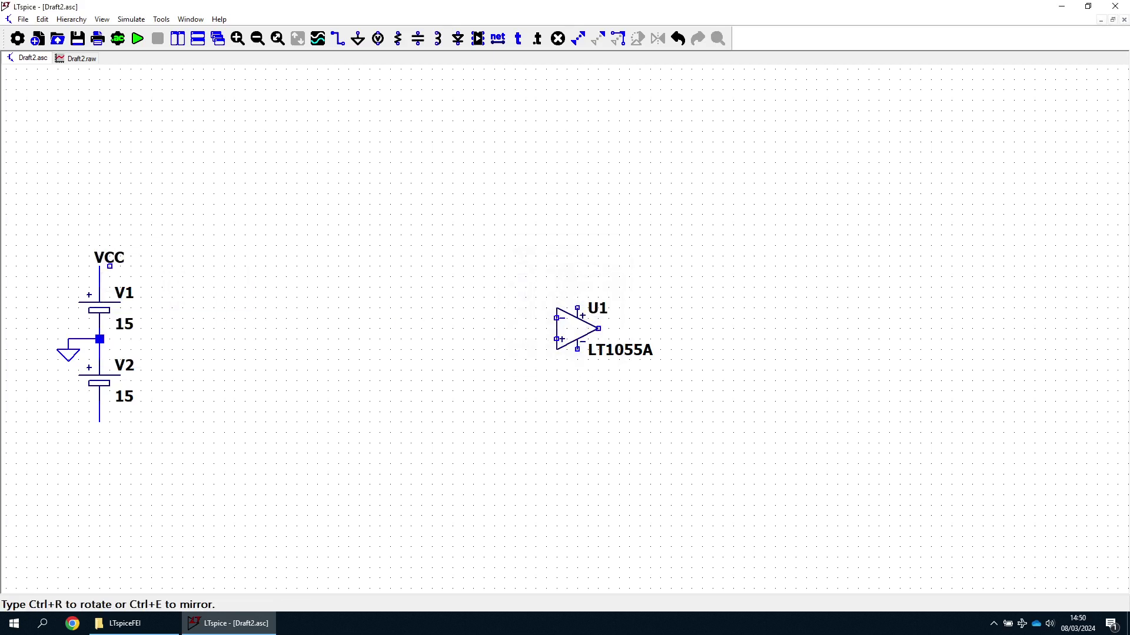
{"action": "left_click", "coordinate": [100, 263]}
{"action": "key", "text": "Escape"}
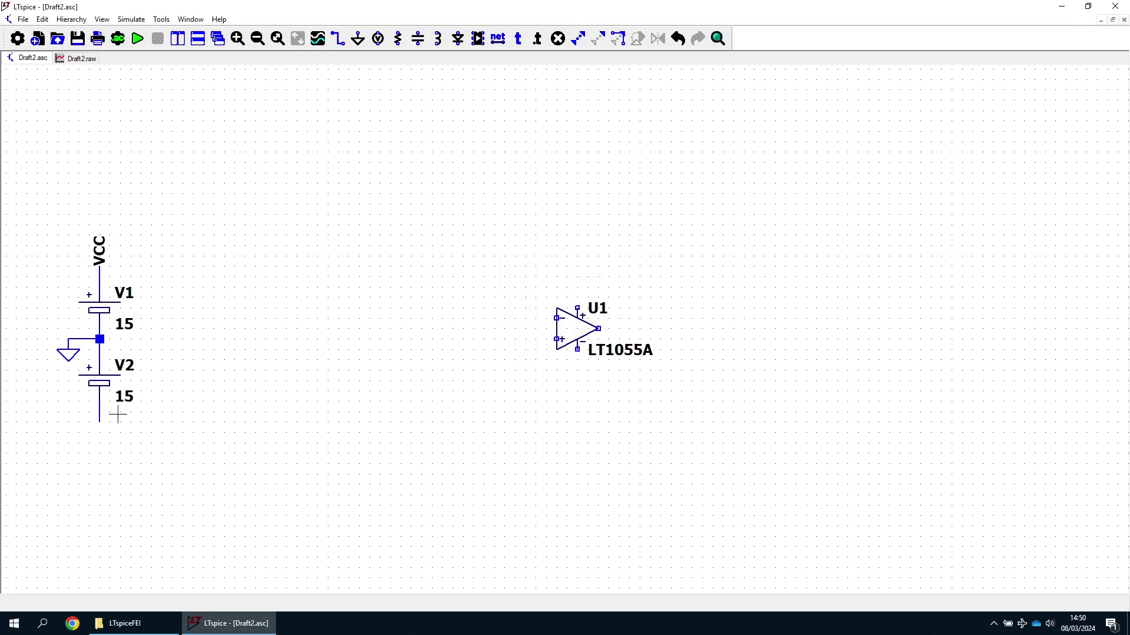
Label the wire below V2 as net -VCC, with the label at the wire's lower end
{"action": "right_click", "coordinate": [100, 417]}
{"action": "left_click", "coordinate": [140, 454]}
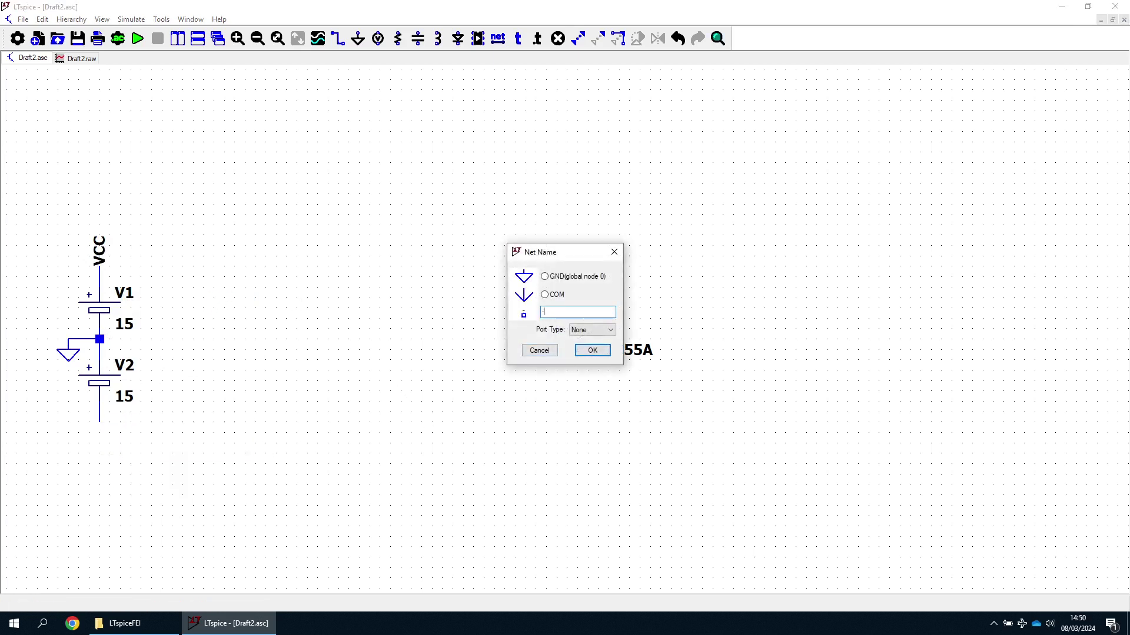
{"action": "left_click", "coordinate": [592, 350]}
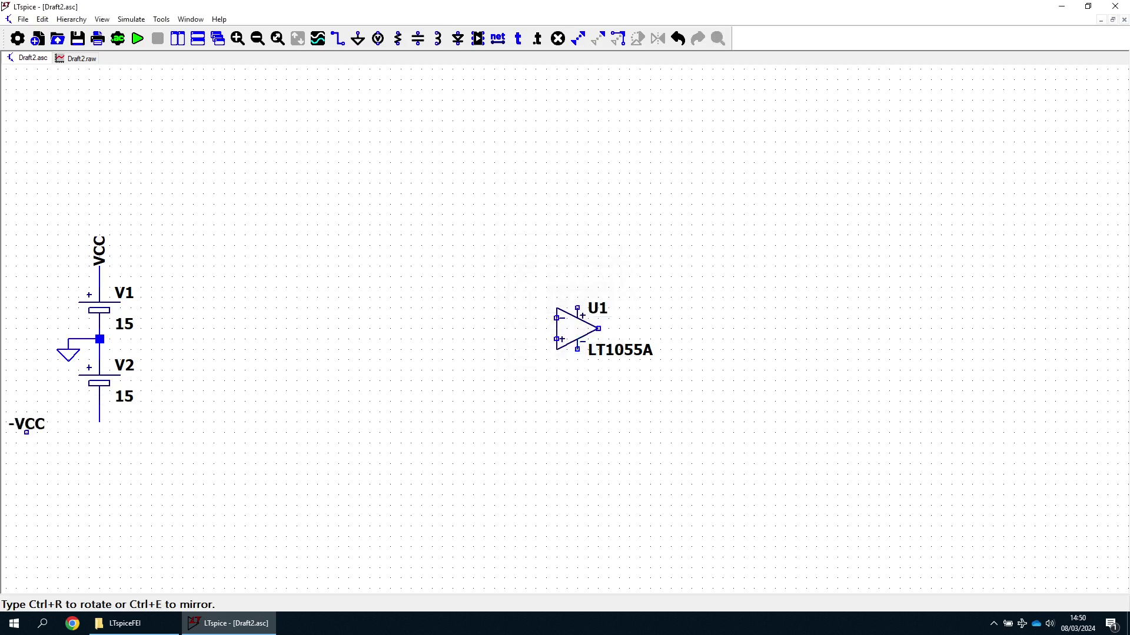
{"action": "left_click", "coordinate": [100, 422]}
{"action": "key", "text": "Escape"}
Draw short wire stubs from the op-amp's positive and negative supply pins
{"action": "key", "text": "F3"}
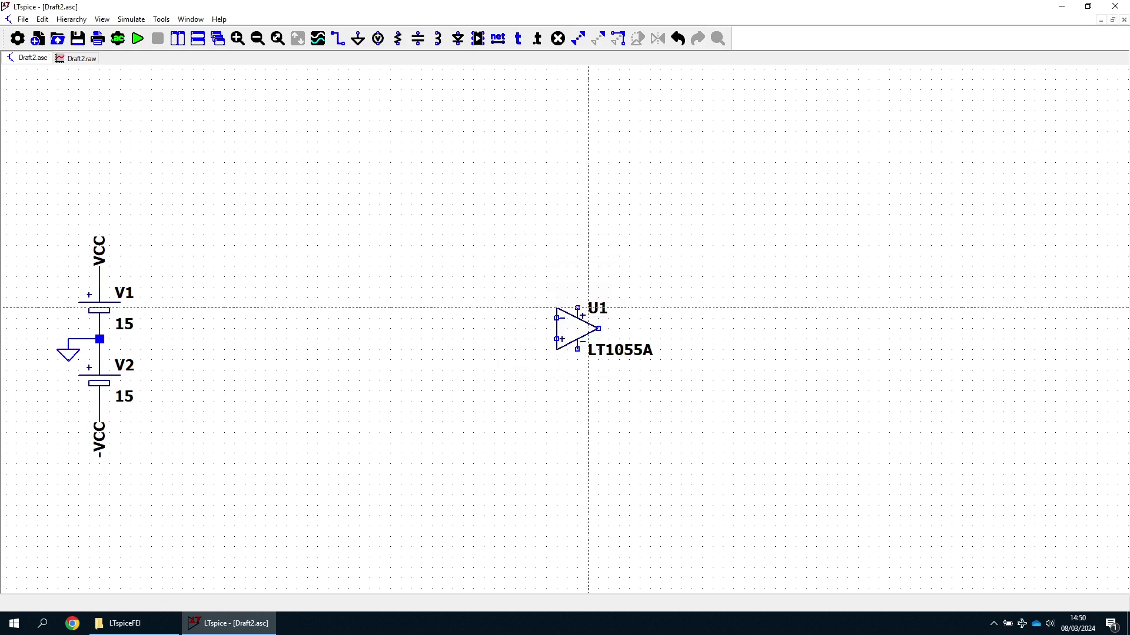
{"action": "left_click", "coordinate": [577, 307]}
{"action": "left_click", "coordinate": [577, 297]}
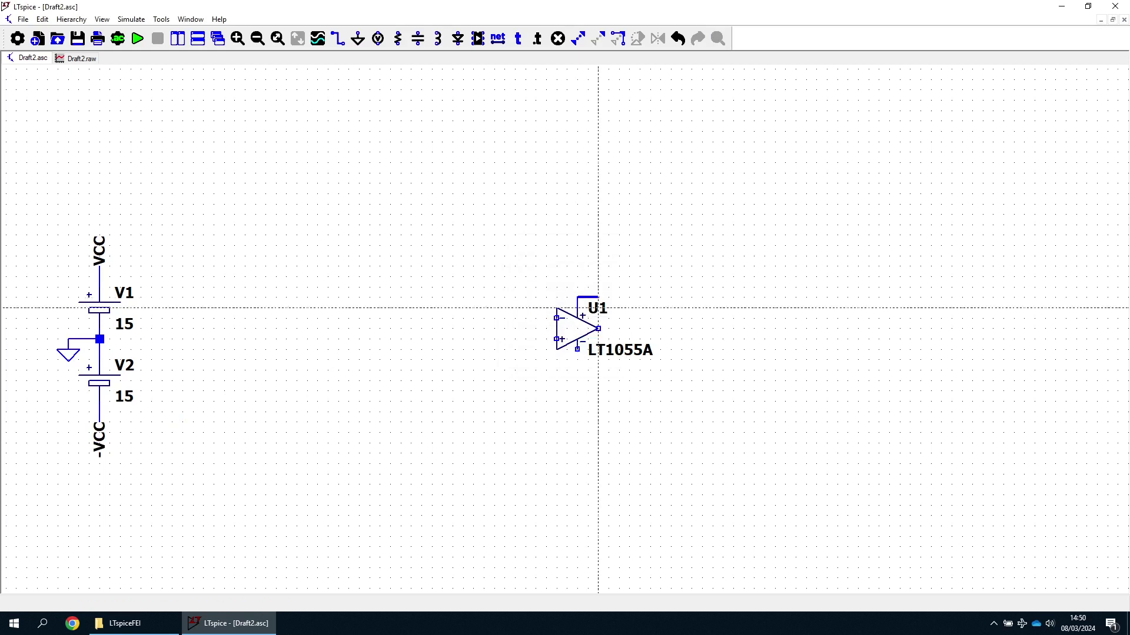
{"action": "right_click", "coordinate": [598, 307]}
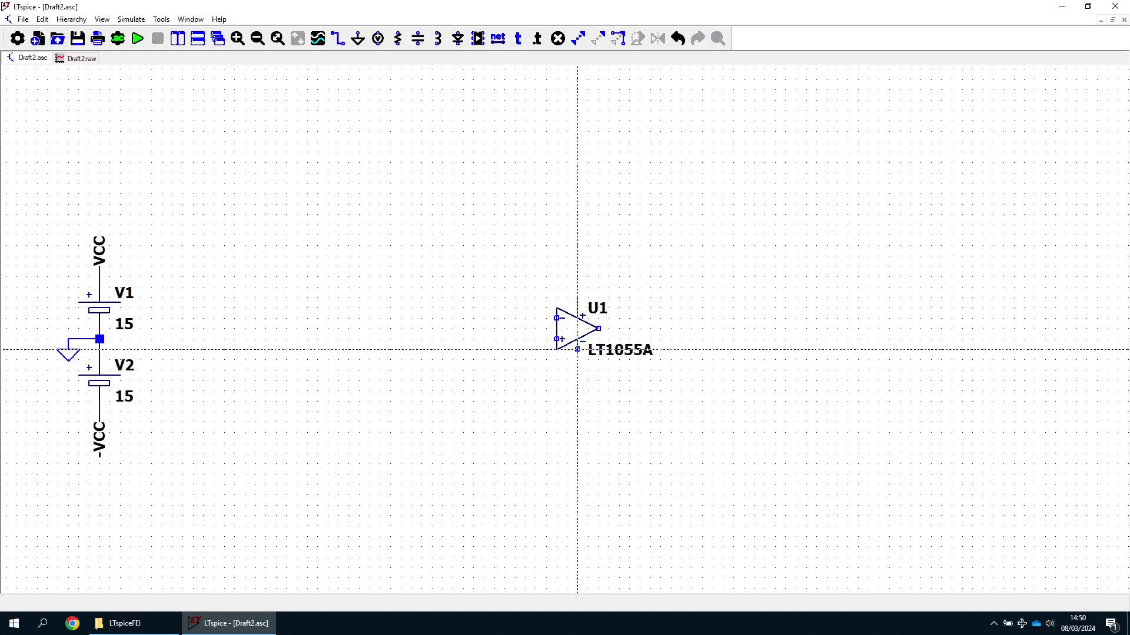
{"action": "left_click", "coordinate": [577, 350]}
{"action": "key", "text": "Escape"}
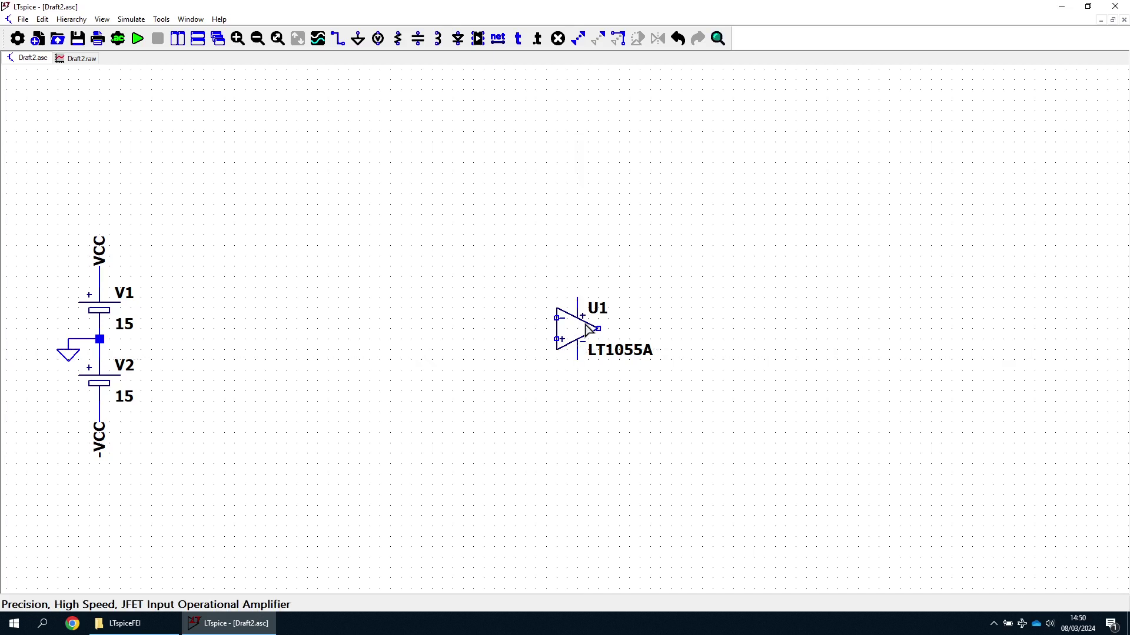
Label the op-amp's positive supply wire as net VCC, with the label placed vertically at its upper end
{"action": "right_click", "coordinate": [579, 301]}
{"action": "left_click", "coordinate": [605, 333]}
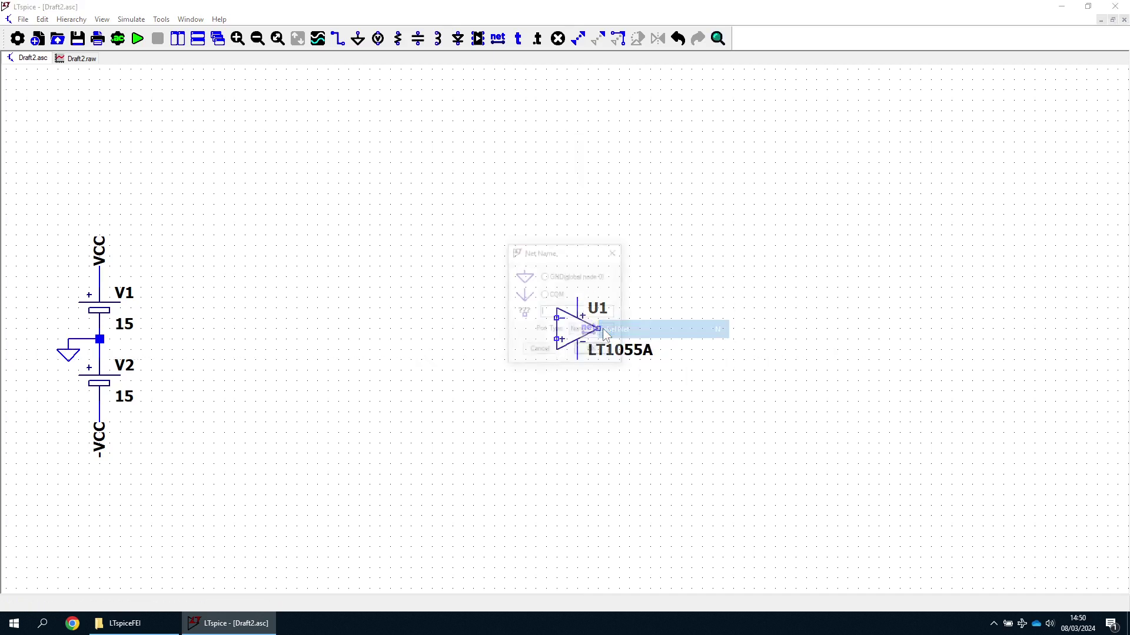
{"action": "type", "text": "VCC"}
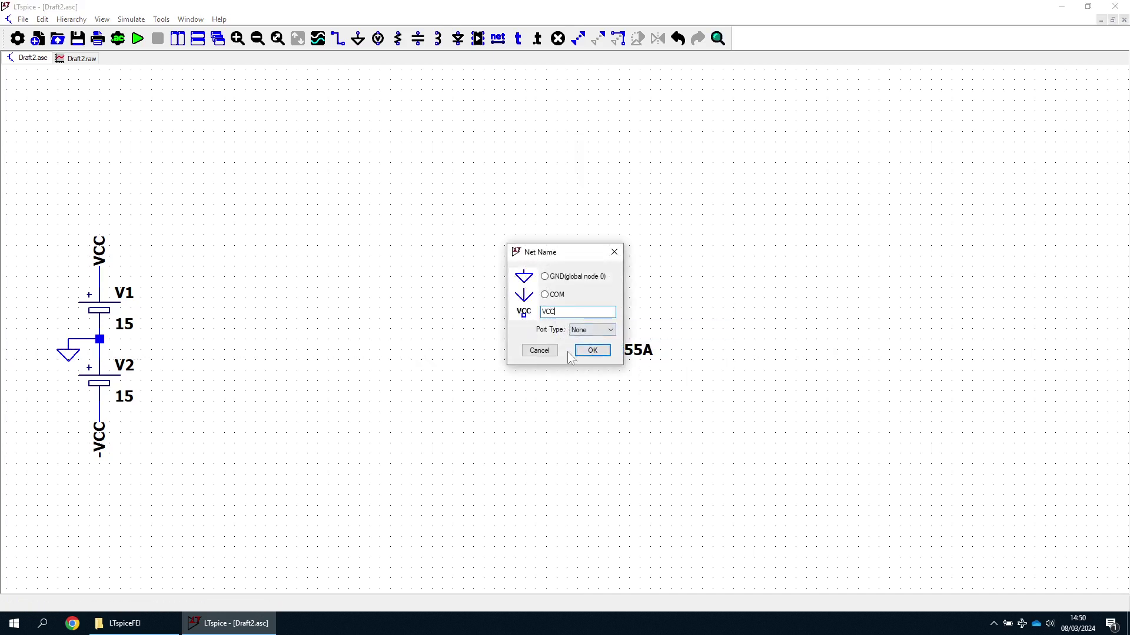
{"action": "left_click", "coordinate": [592, 350]}
{"action": "key", "text": "ctrl+r"}
{"action": "left_click", "coordinate": [578, 298]}
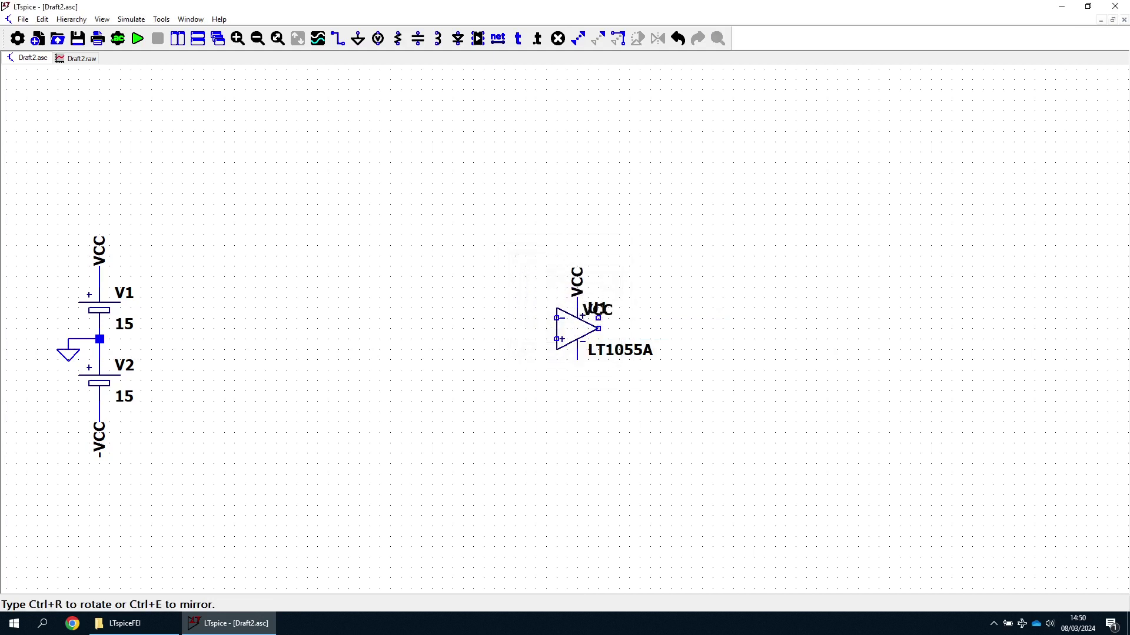
Label the op-amp's negative supply wire as net -VCC, with the label placed vertically at its lower end
{"action": "key", "text": "Escape"}
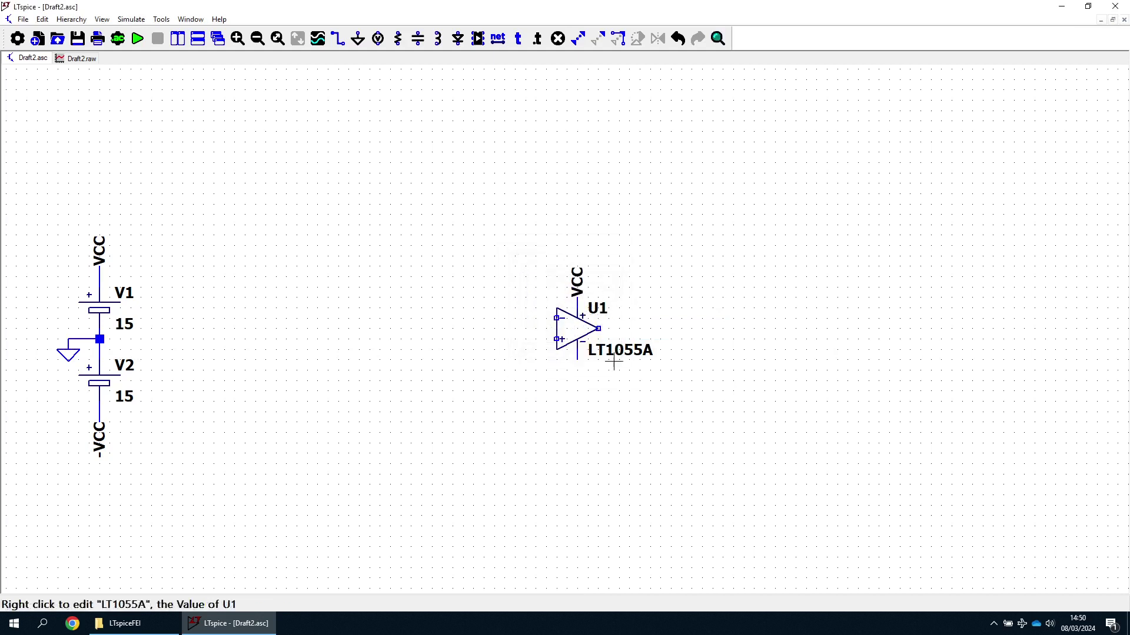
{"action": "right_click", "coordinate": [579, 359]}
{"action": "left_click", "coordinate": [610, 390]}
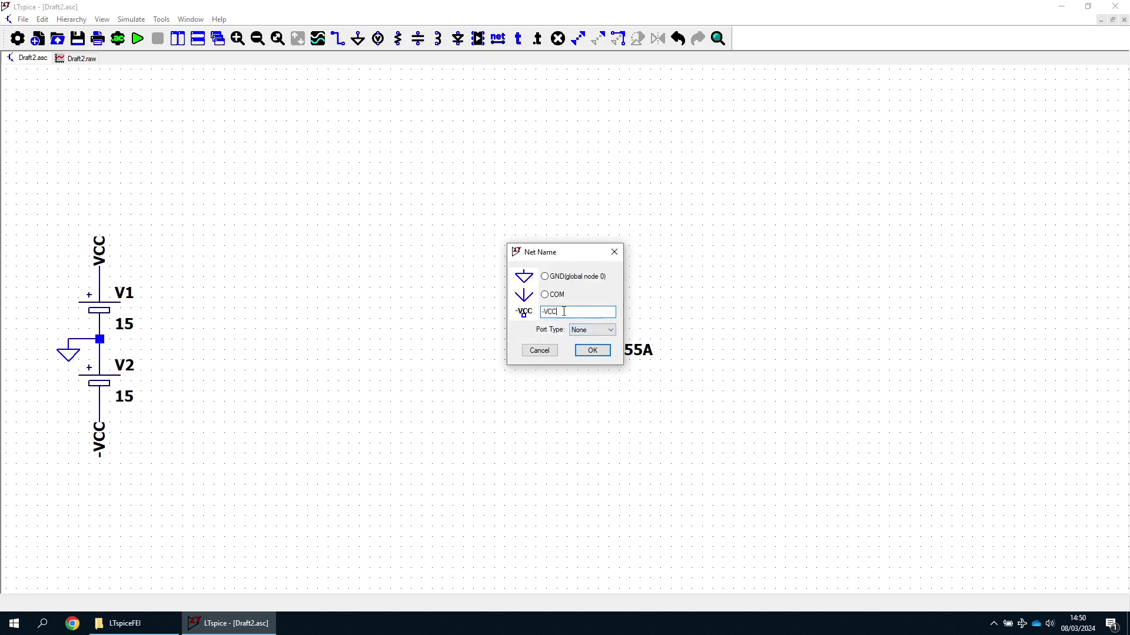
{"action": "key", "text": "Return"}
{"action": "key", "text": "Escape"}
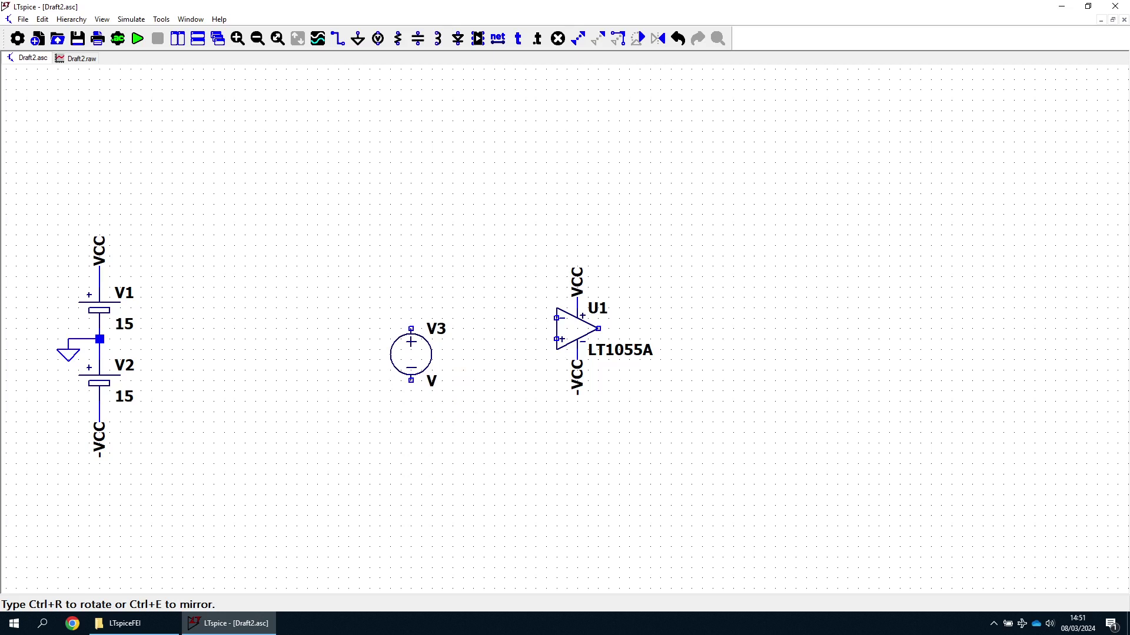
Place voltage source V3 between the supplies and the op-amp and set it to a sine of 2 V amplitude and 100 Hz
{"action": "left_click", "coordinate": [390, 375]}
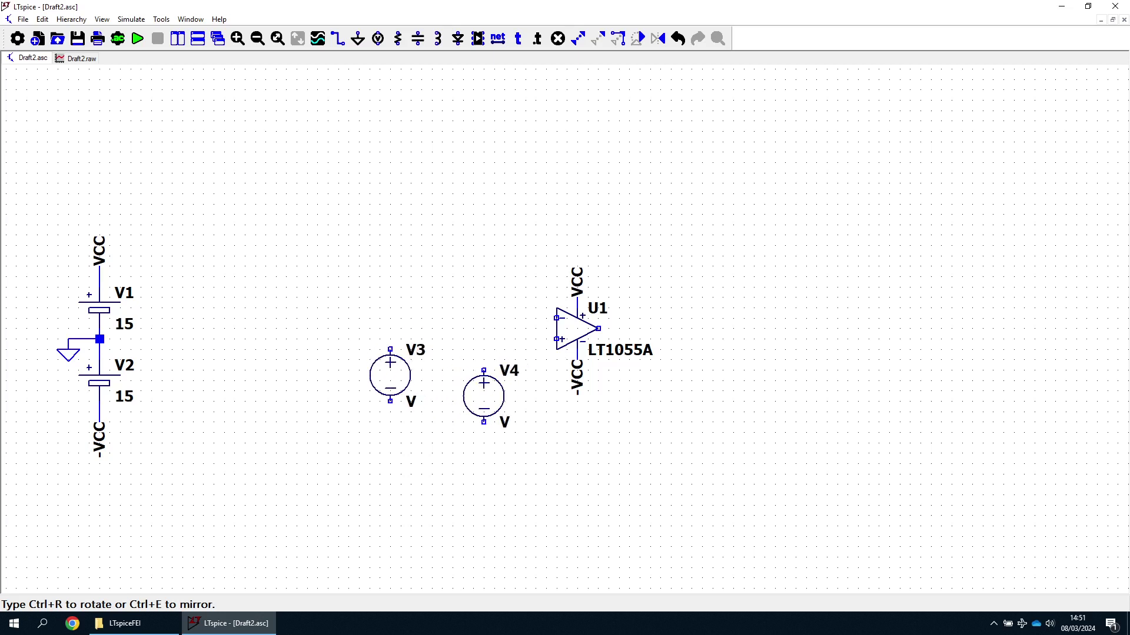
{"action": "key", "text": "Escape"}
{"action": "right_click", "coordinate": [384, 374]}
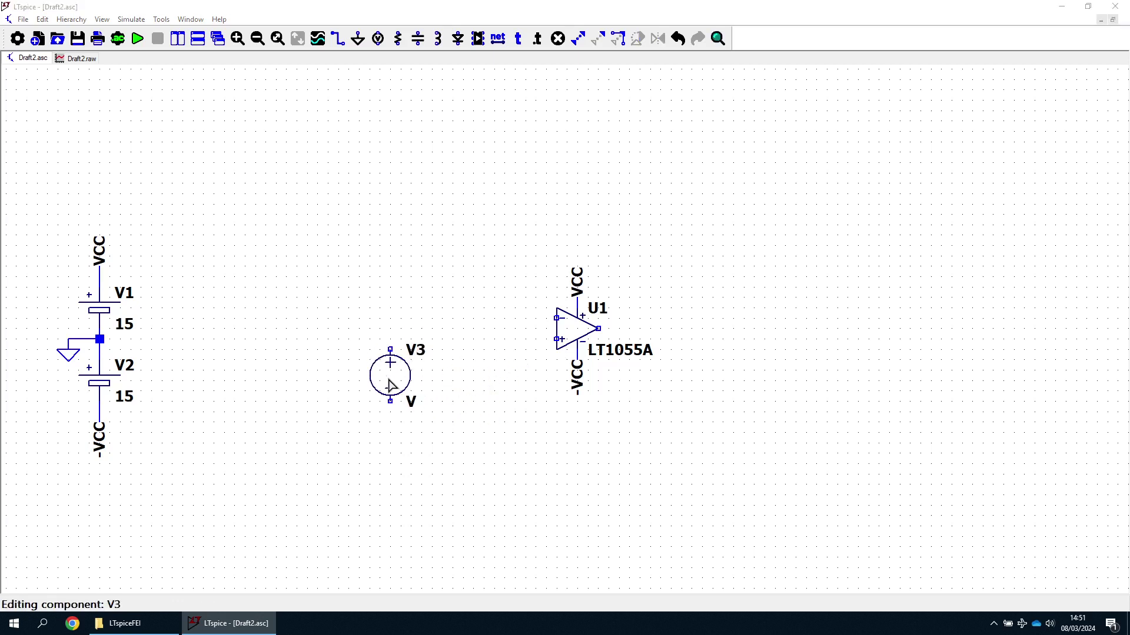
{"action": "left_click", "coordinate": [640, 329]}
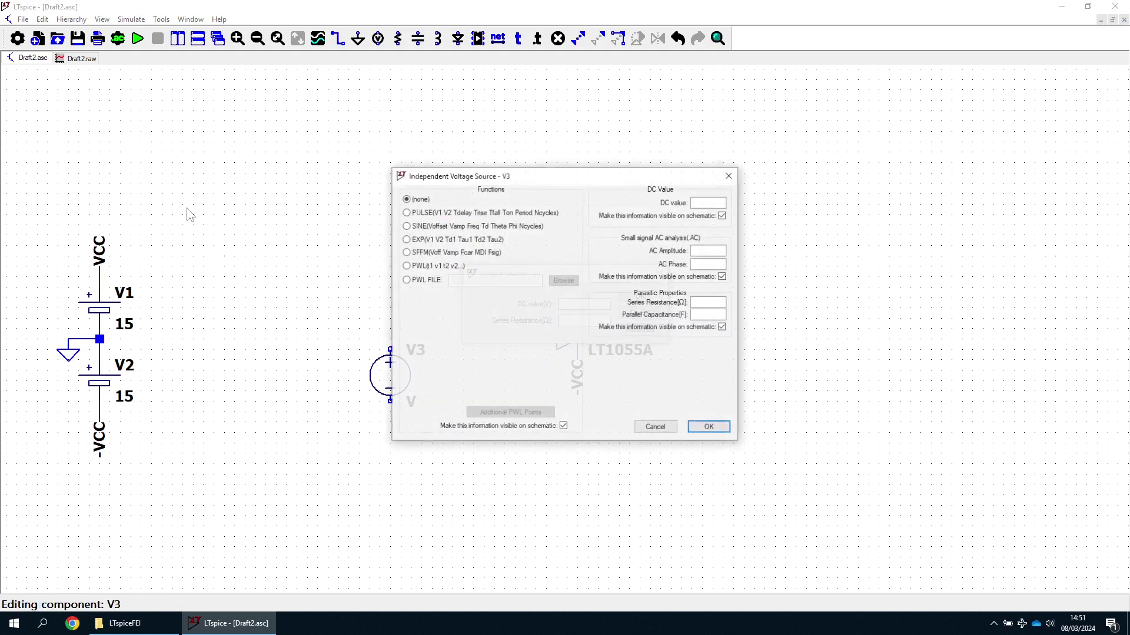
{"action": "left_click", "coordinate": [415, 227]}
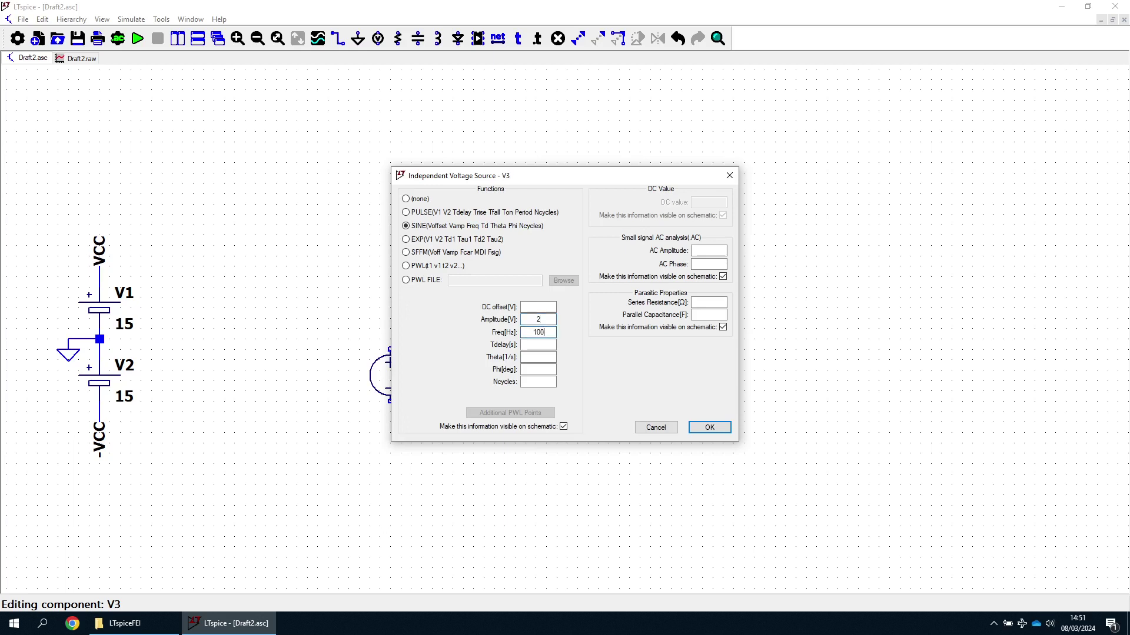
{"action": "left_click", "coordinate": [709, 427]}
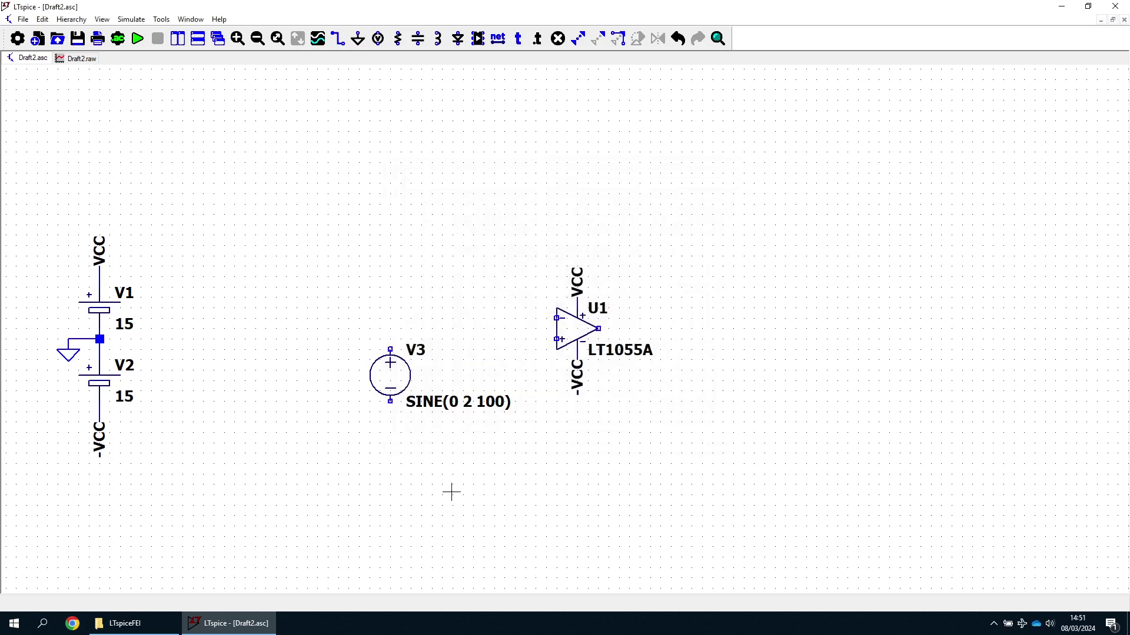
Place grounds below V3 and beside the op-amp, and wire them to V3's negative terminal and the non-inverting input
{"action": "key", "text": "g"}
{"action": "left_click", "coordinate": [390, 412]}
{"action": "left_click", "coordinate": [531, 370]}
{"action": "key", "text": "F3"}
{"action": "left_click", "coordinate": [556, 339]}
{"action": "left_click", "coordinate": [535, 370]}
{"action": "left_click", "coordinate": [390, 401]}
{"action": "left_click", "coordinate": [390, 412]}
{"action": "right_click", "coordinate": [415, 339]}
Place two horizontal resistors: R1 in line with the op-amp's inverting input and R2 above the op-amp
{"action": "key", "text": "r"}
{"action": "key", "text": "ctrl+r"}
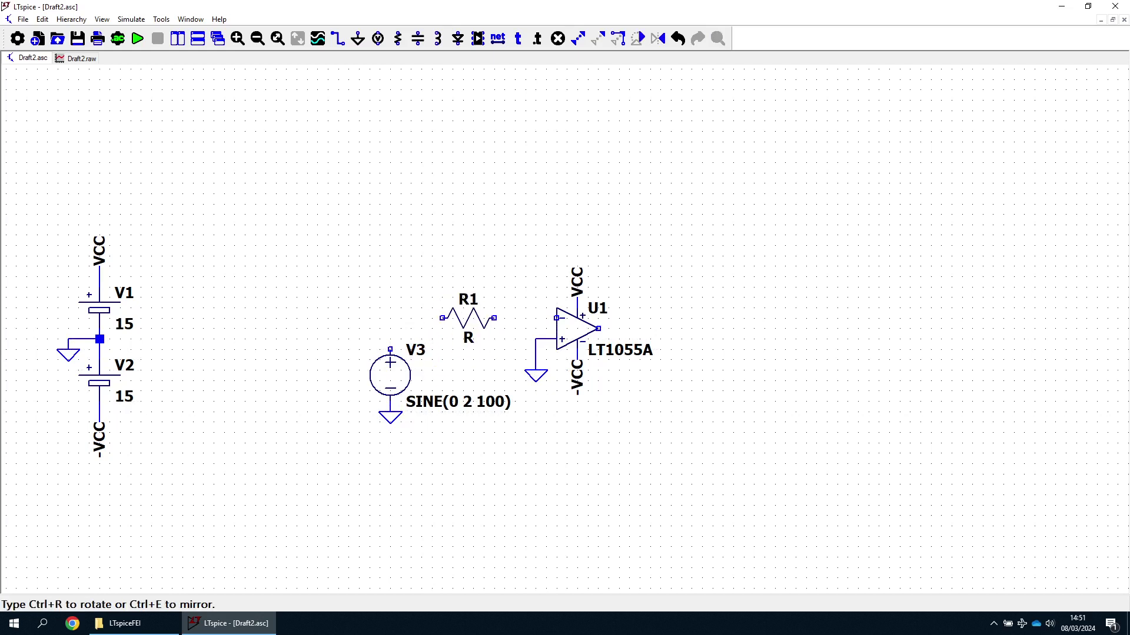
{"action": "left_click", "coordinate": [468, 318]}
{"action": "left_click", "coordinate": [582, 225]}
Wire V3's positive terminal to R1 and R1's other end to the op-amp's inverting input
{"action": "key", "text": "F3"}
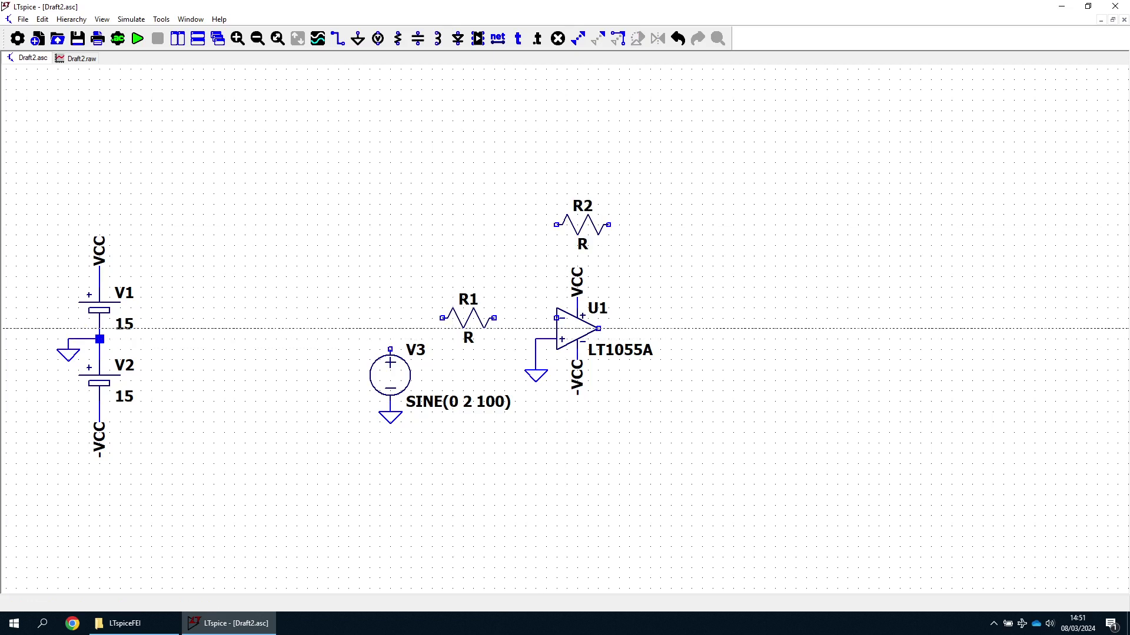
{"action": "left_click", "coordinate": [441, 318]}
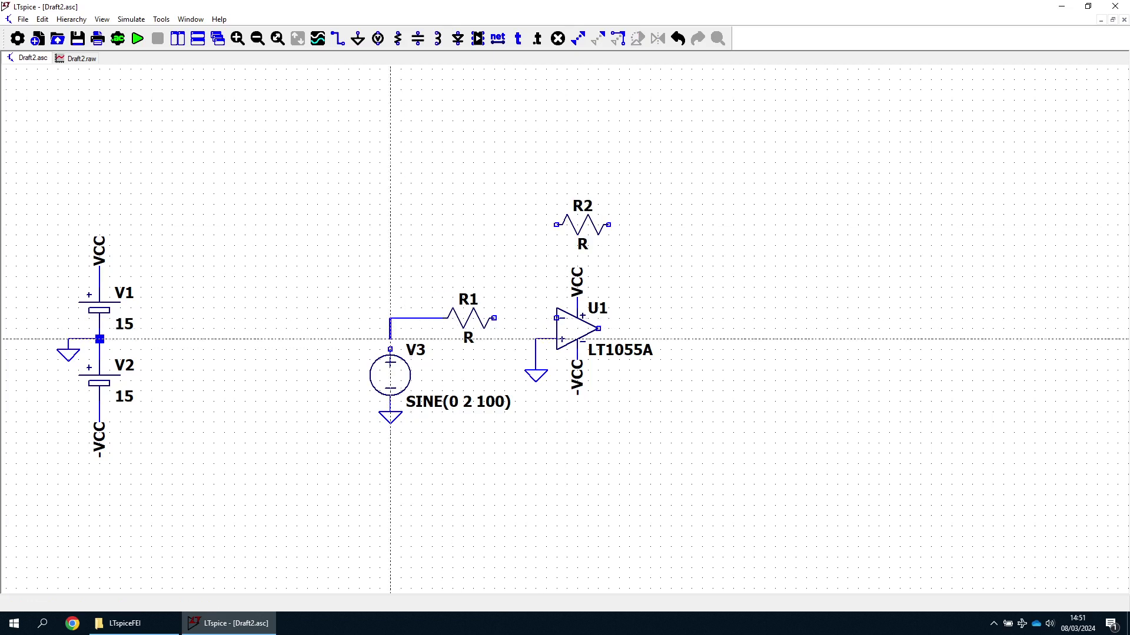
{"action": "left_click", "coordinate": [390, 349]}
{"action": "left_click", "coordinate": [495, 318]}
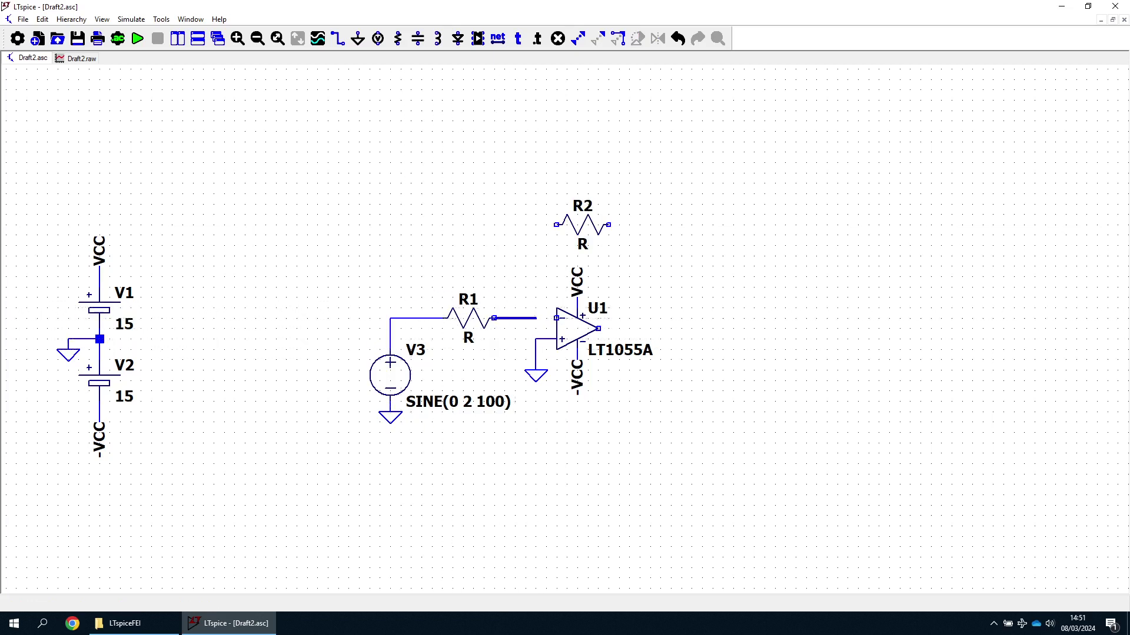
{"action": "left_click", "coordinate": [557, 319]}
Wire R2 as feedback between the inverting input node and the op-amp output, extending the output wire beyond the junction
{"action": "left_click", "coordinate": [526, 318]}
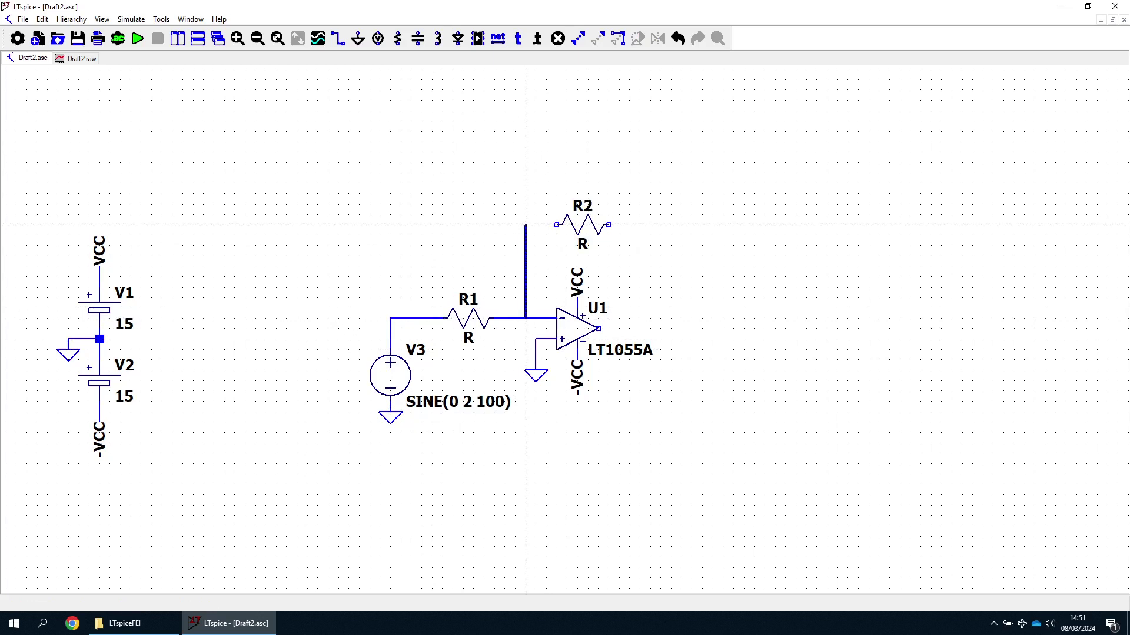
{"action": "left_click", "coordinate": [556, 225]}
{"action": "left_click", "coordinate": [608, 225]}
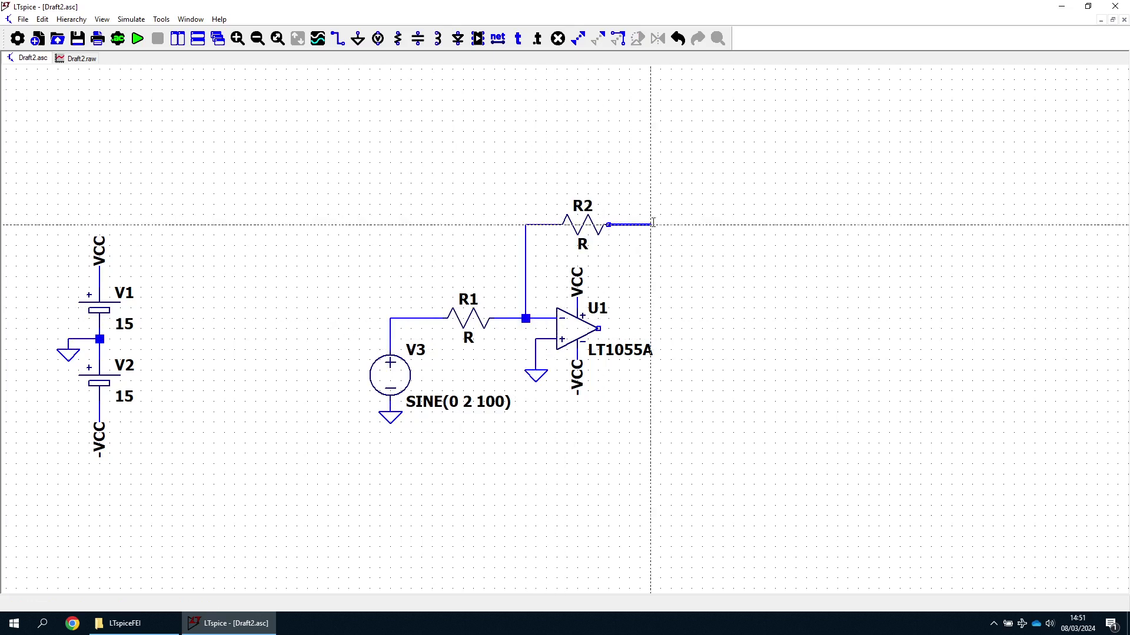
{"action": "left_click", "coordinate": [650, 328]}
{"action": "left_click", "coordinate": [598, 328]}
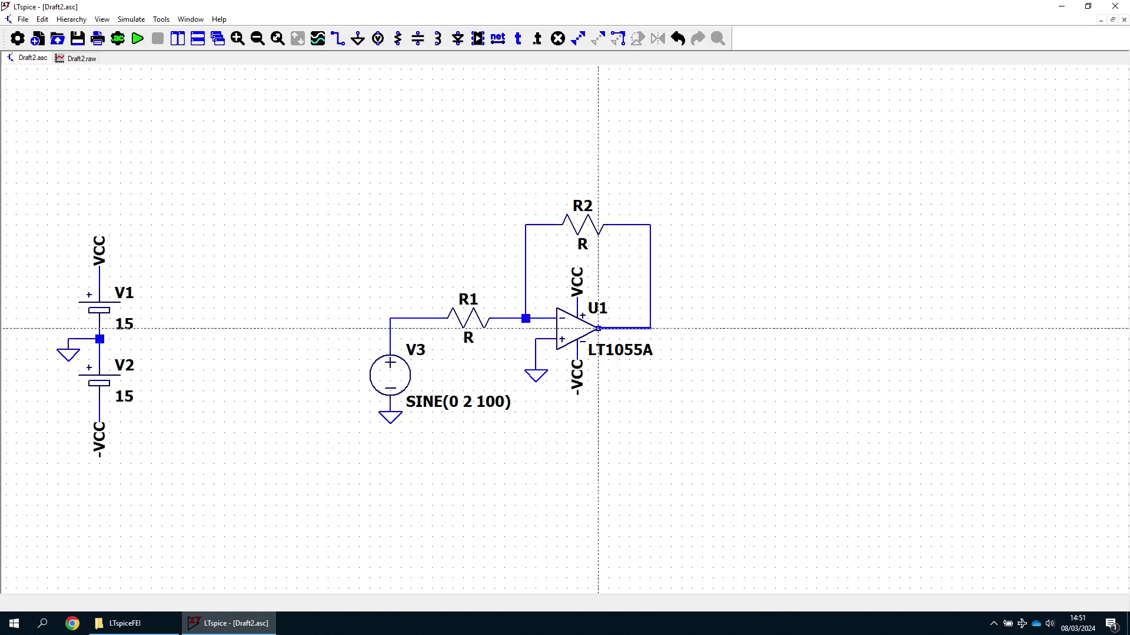
{"action": "left_click", "coordinate": [650, 328]}
{"action": "key", "text": "Escape"}
Label the op-amp's output wire as net Vo, with the label at its free end
{"action": "right_click", "coordinate": [686, 328]}
{"action": "left_click", "coordinate": [724, 356]}
{"action": "type", "text": "Vo"}
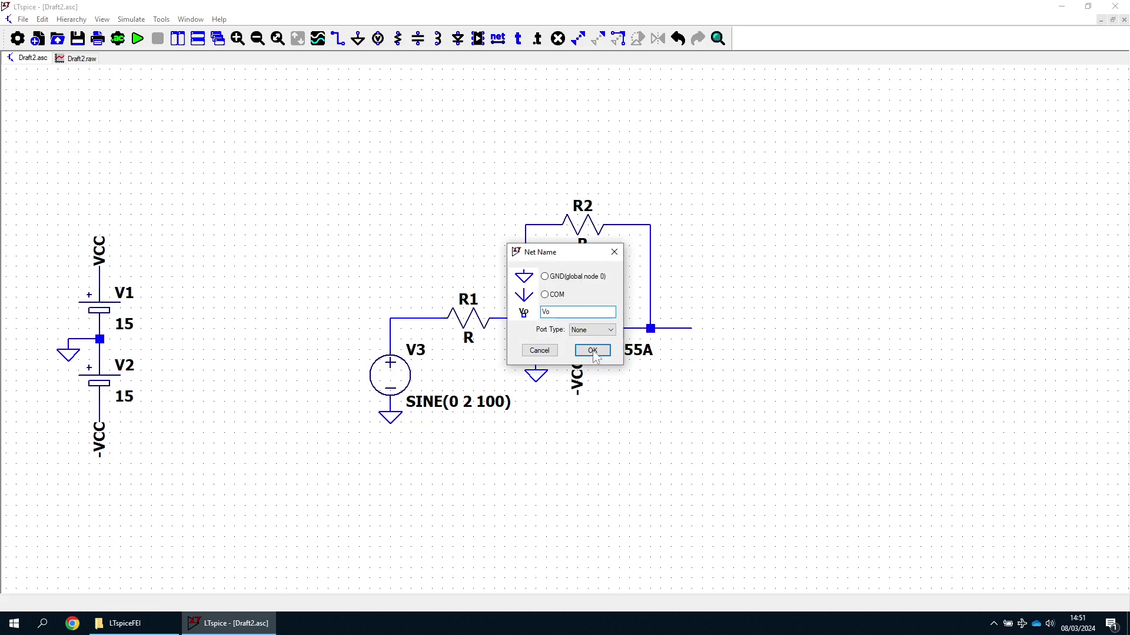
{"action": "left_click", "coordinate": [593, 351]}
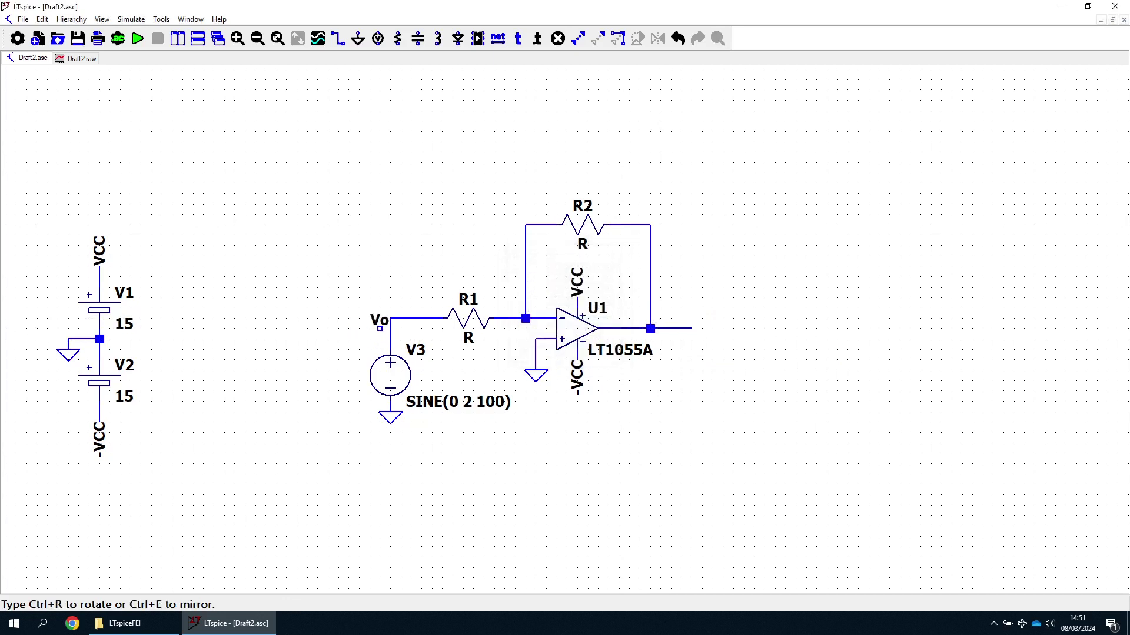
{"action": "left_click", "coordinate": [691, 329]}
Label the wire between V3 and R1 as net Vi, with the label at the corner above V3
{"action": "right_click", "coordinate": [402, 333]}
{"action": "right_click", "coordinate": [395, 318]}
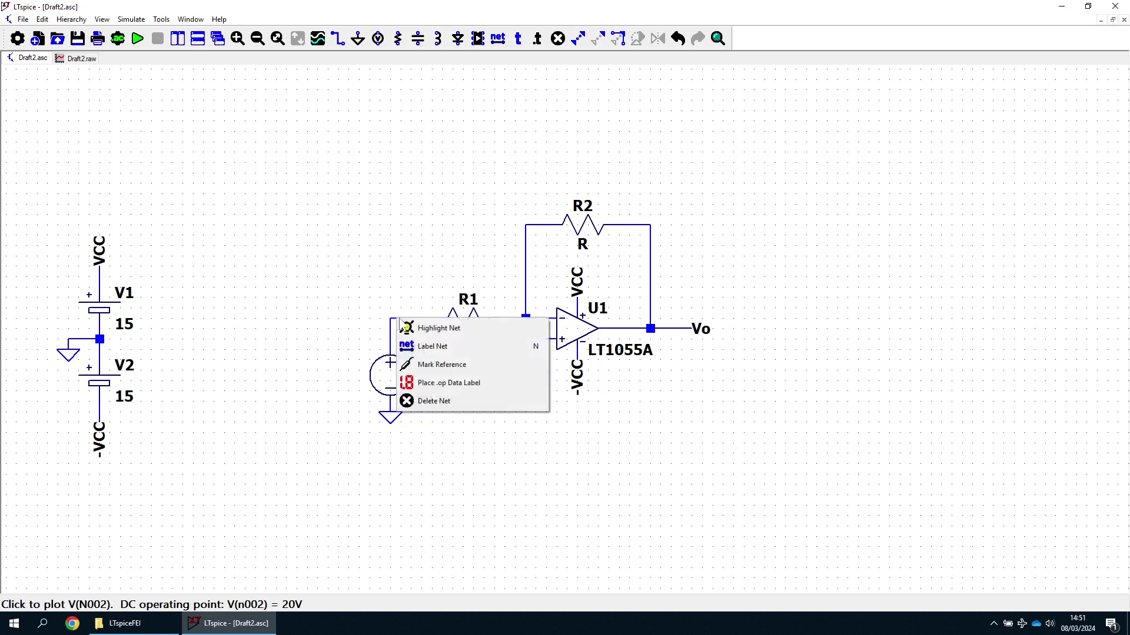
{"action": "left_click", "coordinate": [441, 346]}
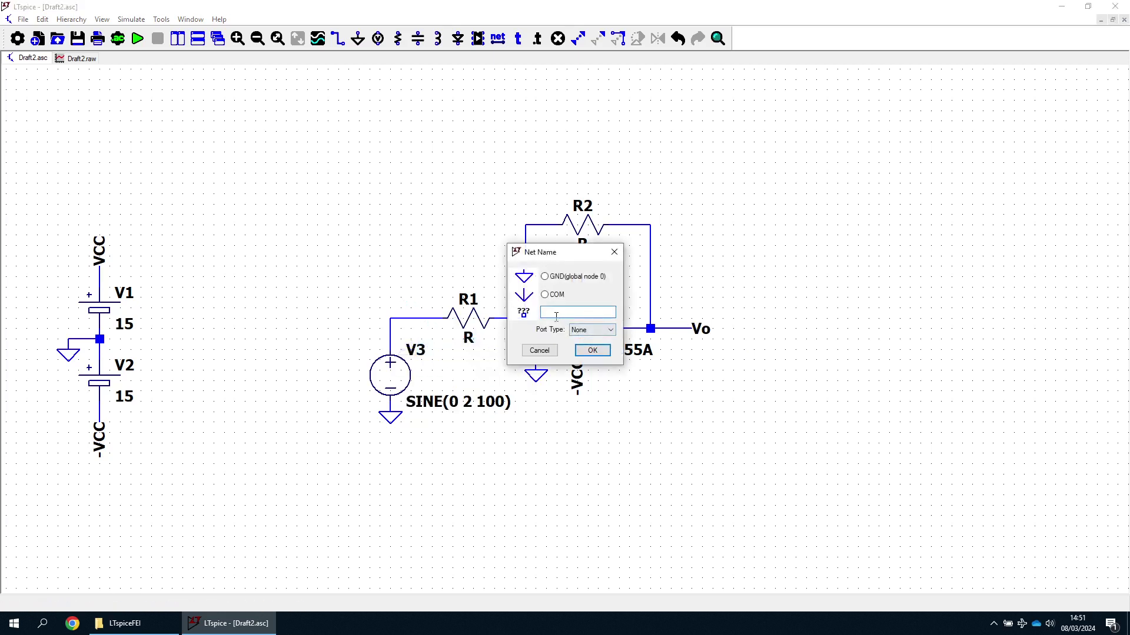
{"action": "left_click", "coordinate": [592, 350]}
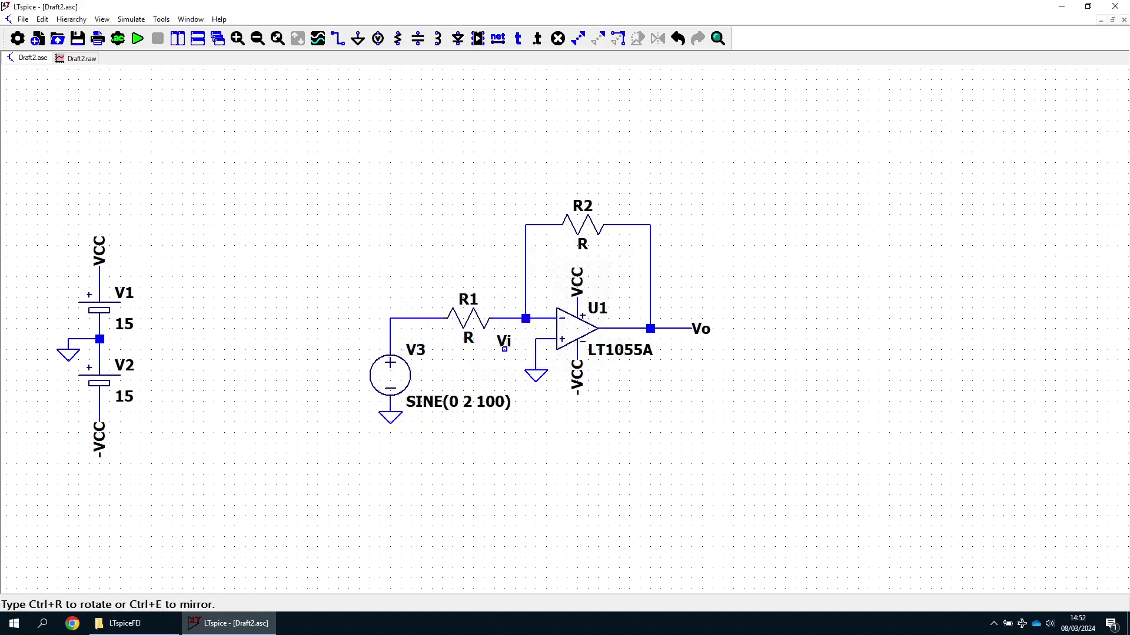
{"action": "left_click", "coordinate": [390, 317]}
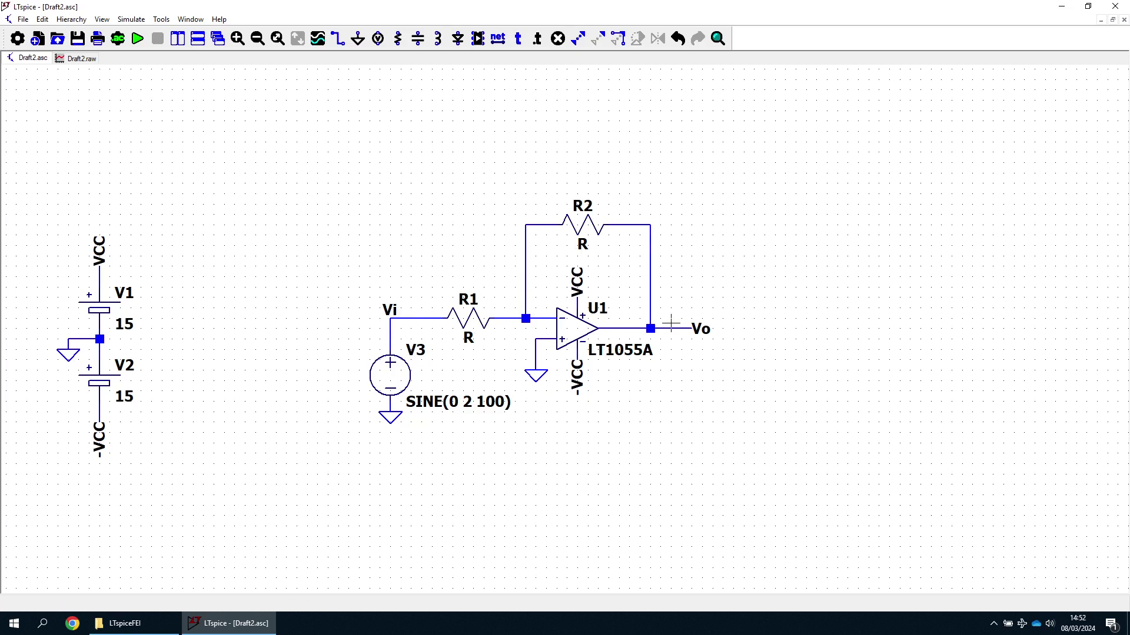
{"action": "right_click", "coordinate": [583, 205]}
{"action": "left_click", "coordinate": [651, 313]}
{"action": "right_click", "coordinate": [591, 244]}
{"action": "left_click", "coordinate": [635, 310]}
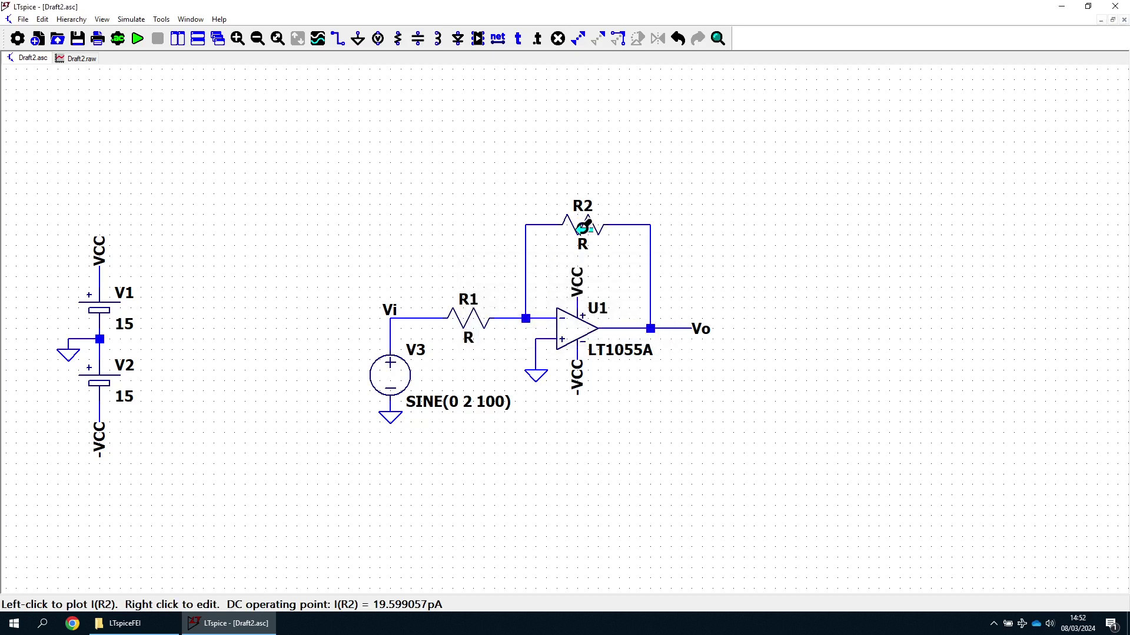
Set the resistance of both R2 and R1 to 40k
{"action": "right_click", "coordinate": [581, 224]}
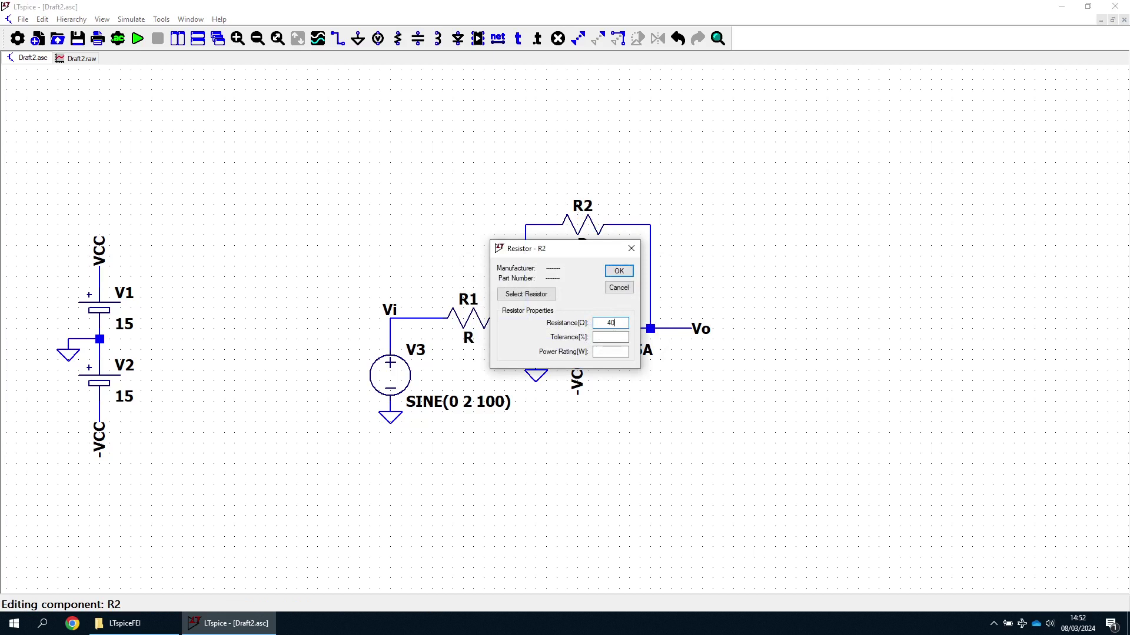
{"action": "left_click", "coordinate": [620, 274]}
{"action": "right_click", "coordinate": [469, 317]}
{"action": "type", "text": "40"}
{"action": "left_click", "coordinate": [617, 272]}
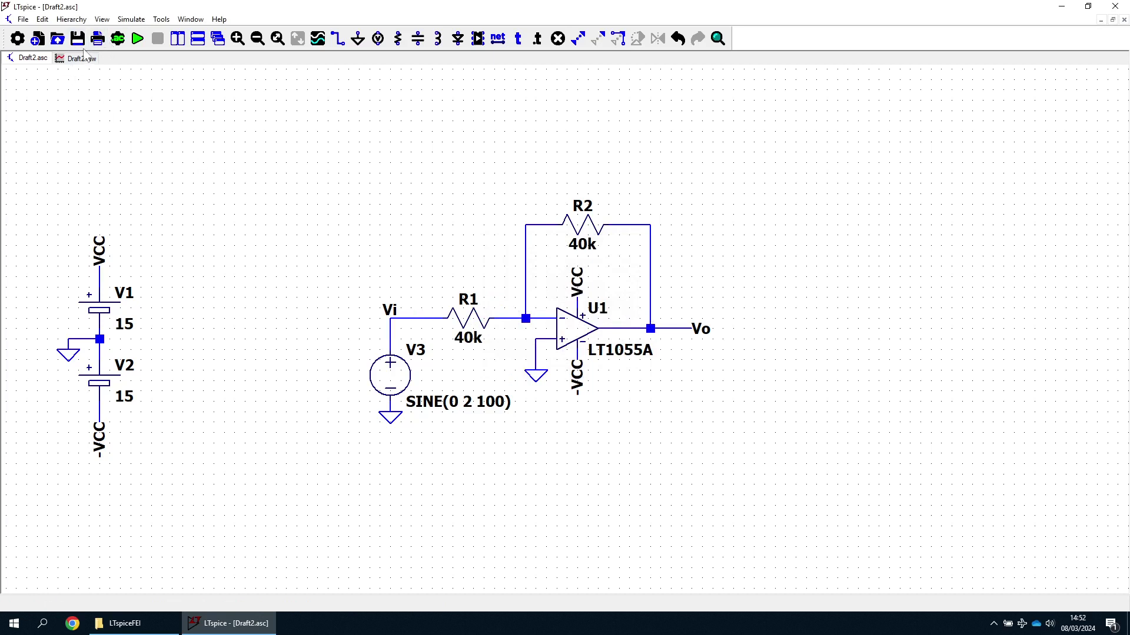
Configure a transient analysis with a 40m stop time and place its directive above V3
{"action": "left_click", "coordinate": [133, 20]}
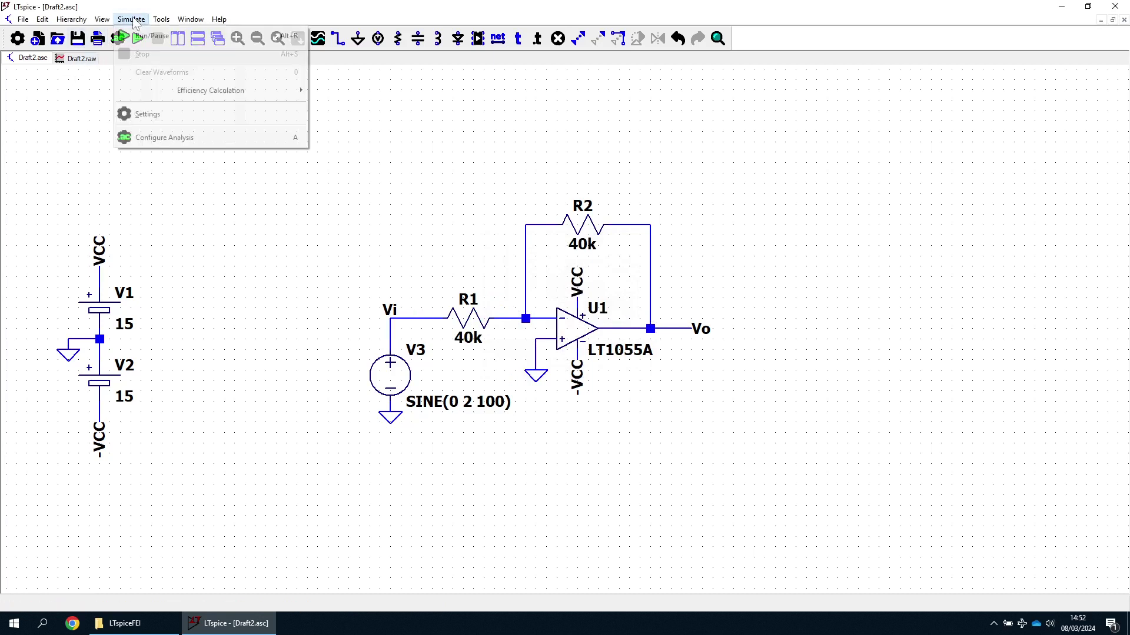
{"action": "left_click", "coordinate": [154, 137]}
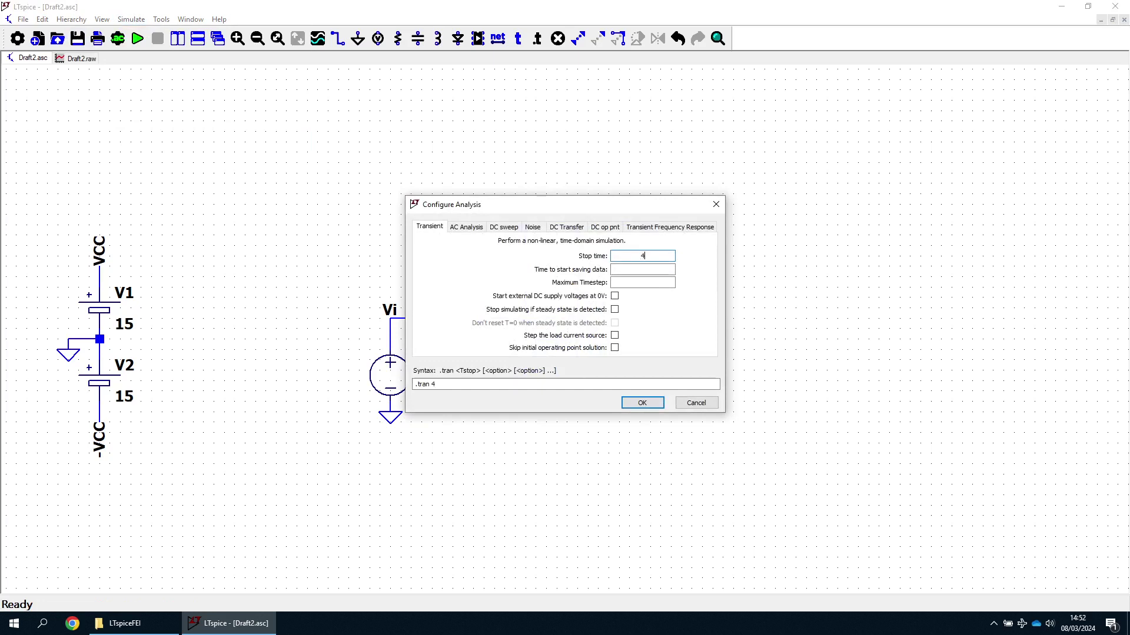
{"action": "left_click", "coordinate": [643, 403]}
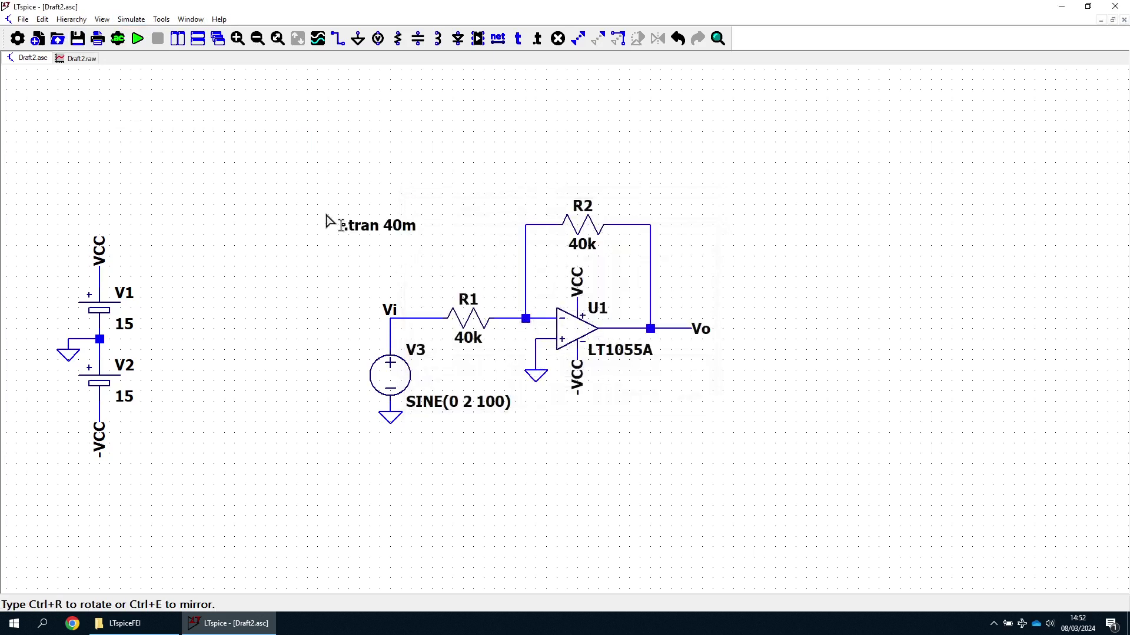
{"action": "left_click", "coordinate": [312, 210]}
Run the simulation and plot the voltages at nets Vi and Vo
{"action": "left_click", "coordinate": [138, 38]}
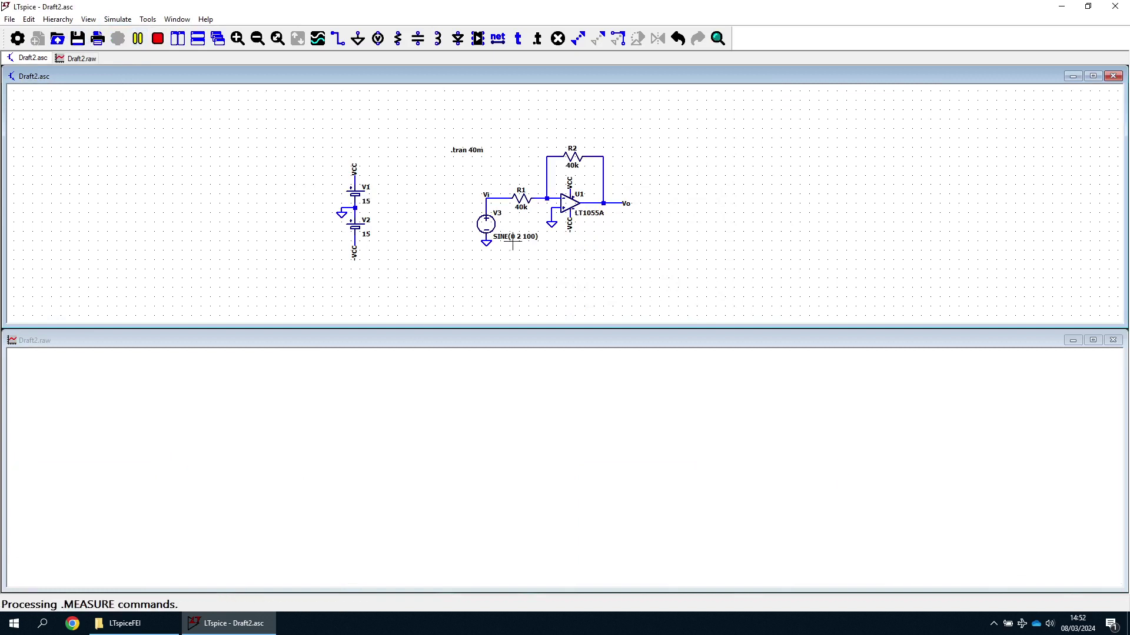
{"action": "left_click", "coordinate": [504, 199]}
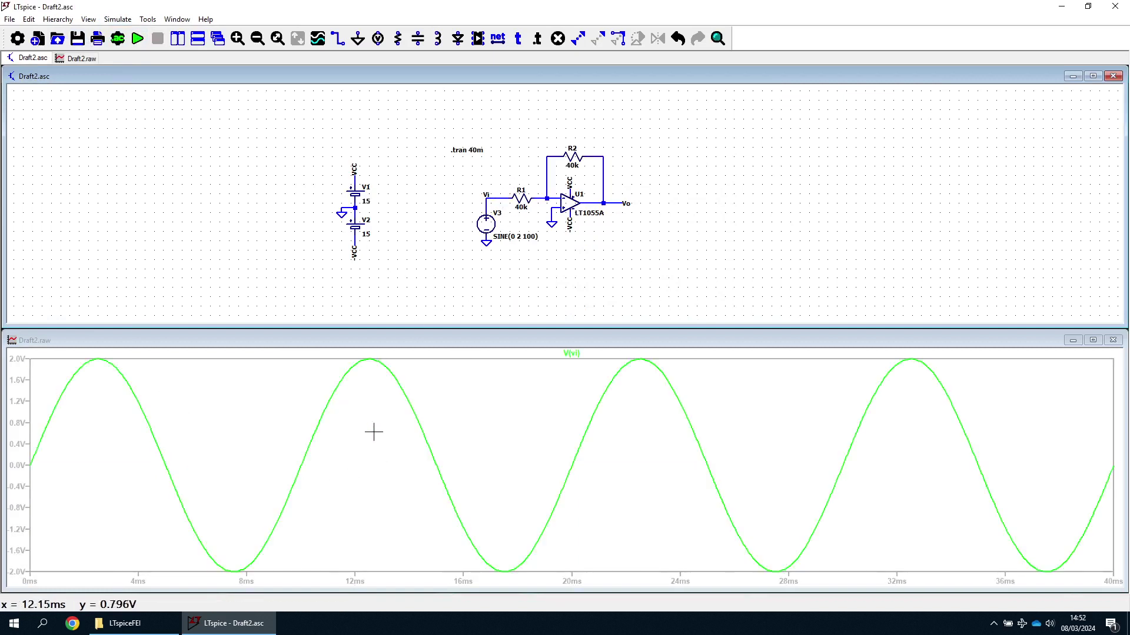
{"action": "left_click", "coordinate": [616, 203]}
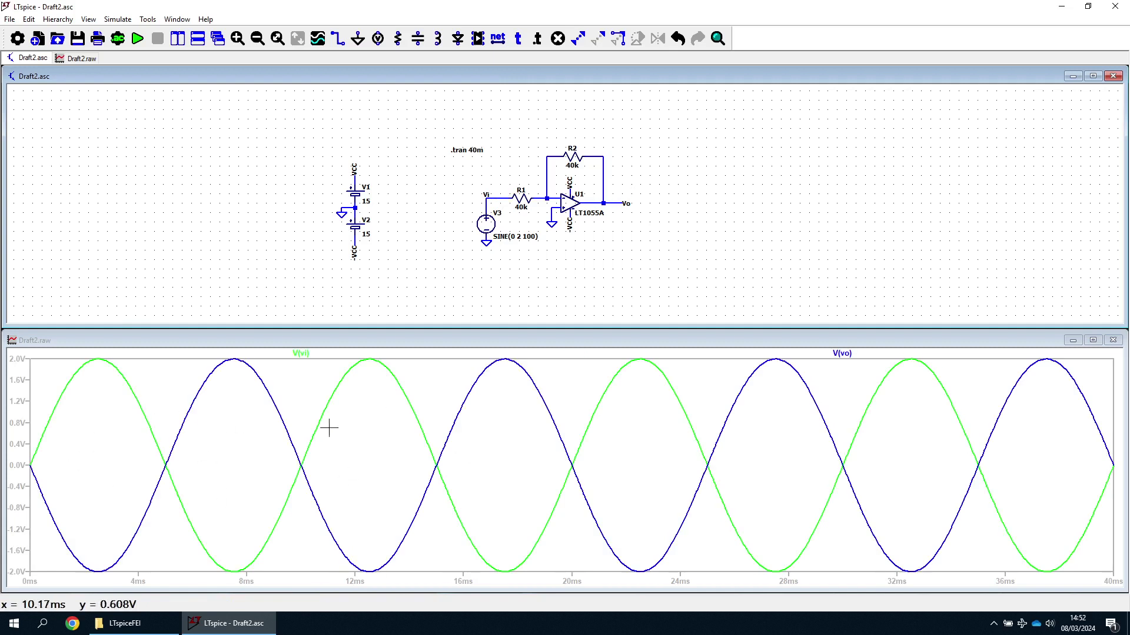
Maximize the waveform plot and add the voltage at the op-amp's inverting input node to it
{"action": "left_click", "coordinate": [1092, 340]}
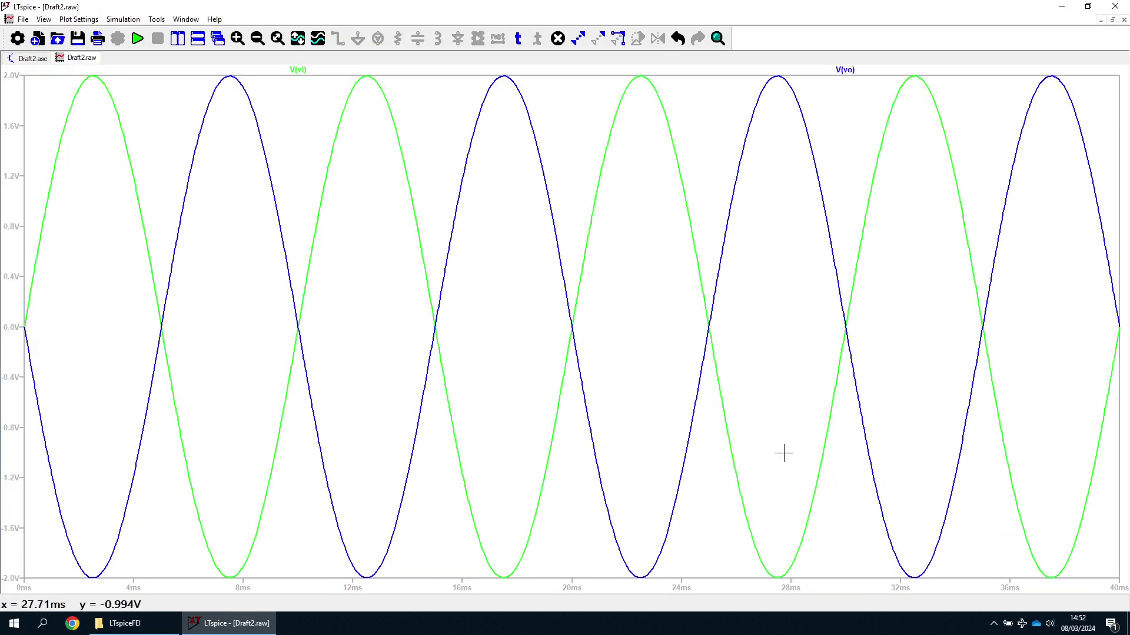
{"action": "left_click", "coordinate": [33, 59]}
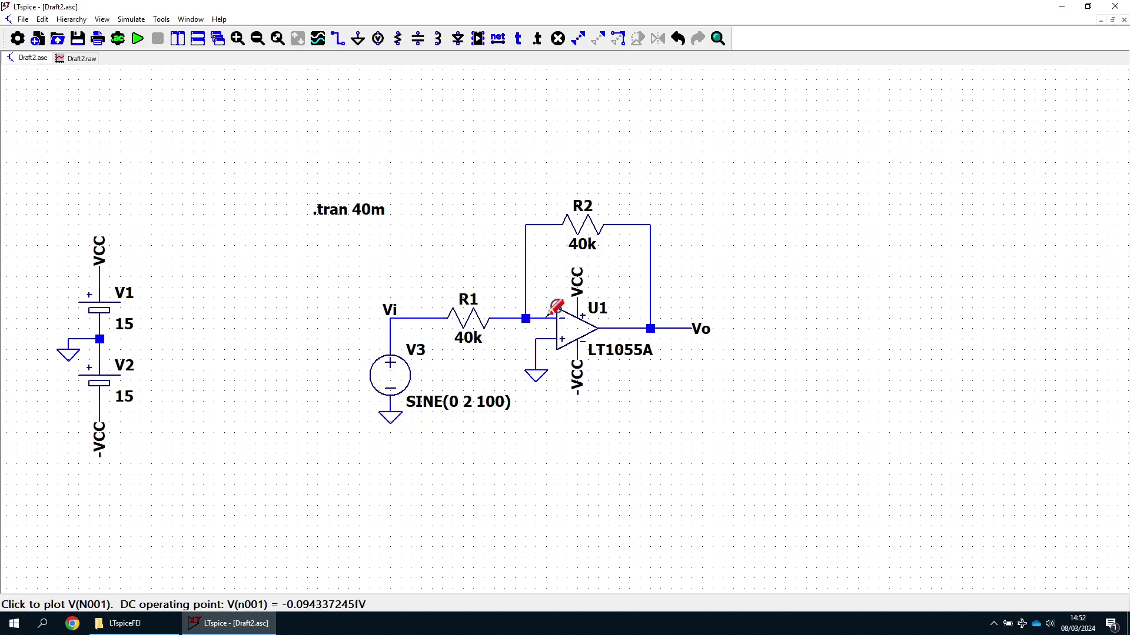
{"action": "left_click", "coordinate": [76, 58]}
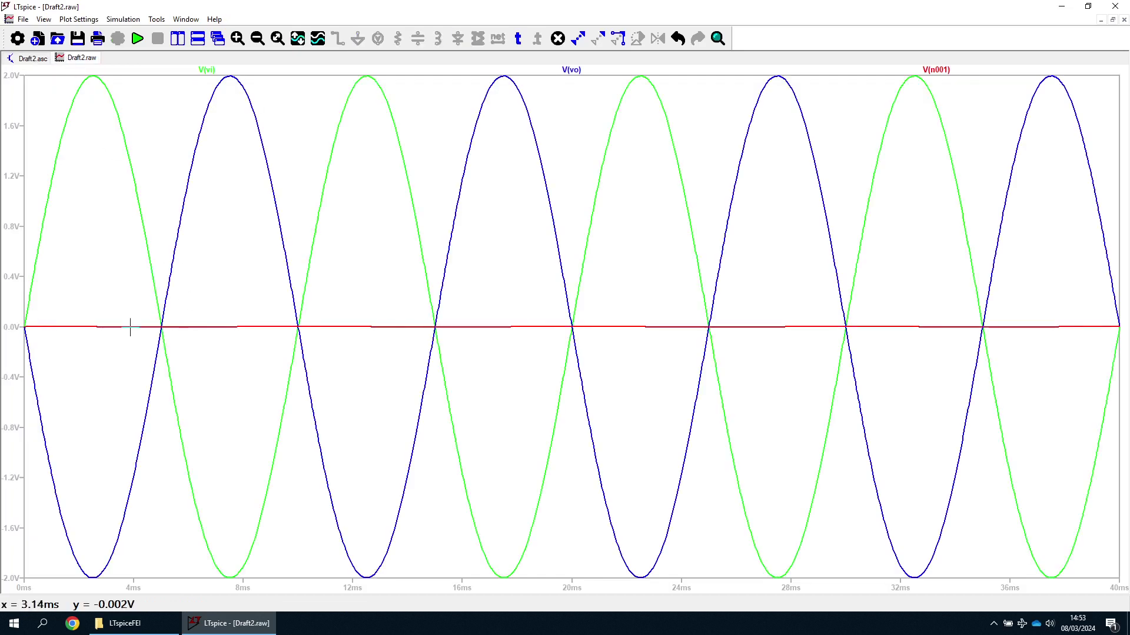
Zoom in on the waveforms around the 0 V crossings near 20 ms, and restore the full plot range
{"action": "left_click", "coordinate": [237, 38]}
{"action": "left_click_drag", "start_coordinate": [429, 294], "coordinate": [734, 372]}
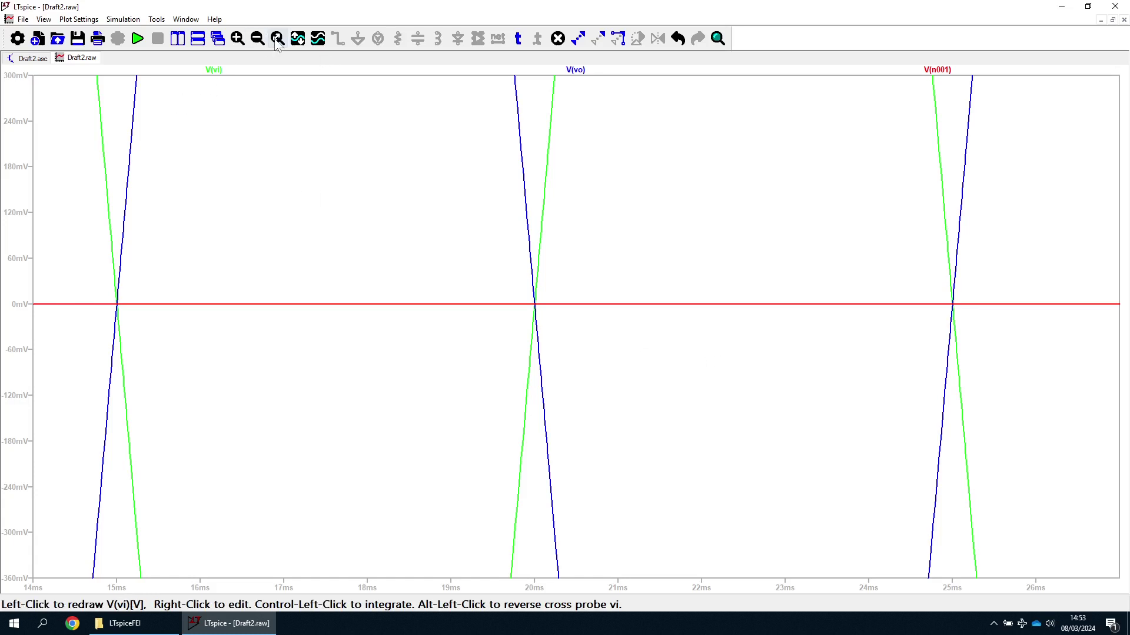
{"action": "left_click", "coordinate": [277, 38]}
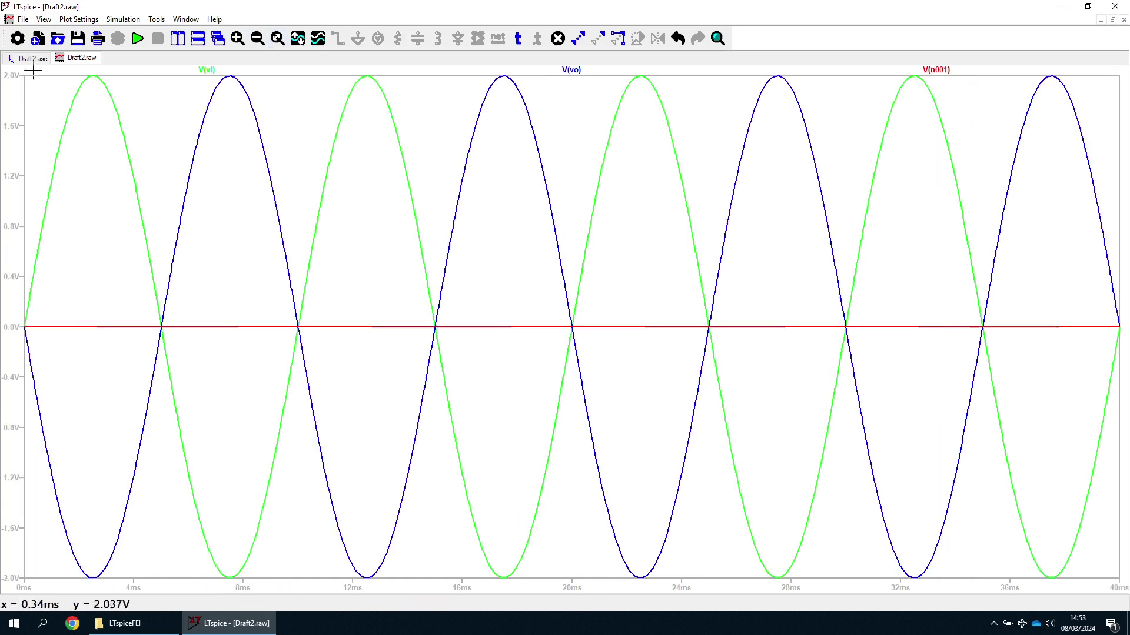
Delete the V(n001) trace from the waveform plot and return to the schematic
{"action": "right_click", "coordinate": [935, 70]}
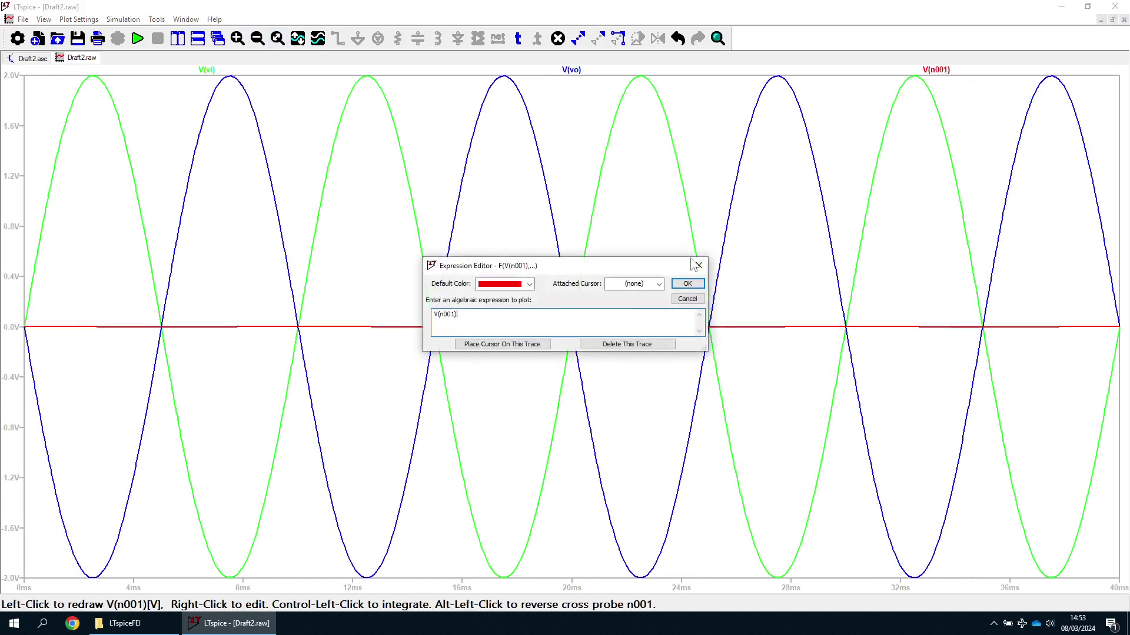
{"action": "left_click", "coordinate": [625, 348]}
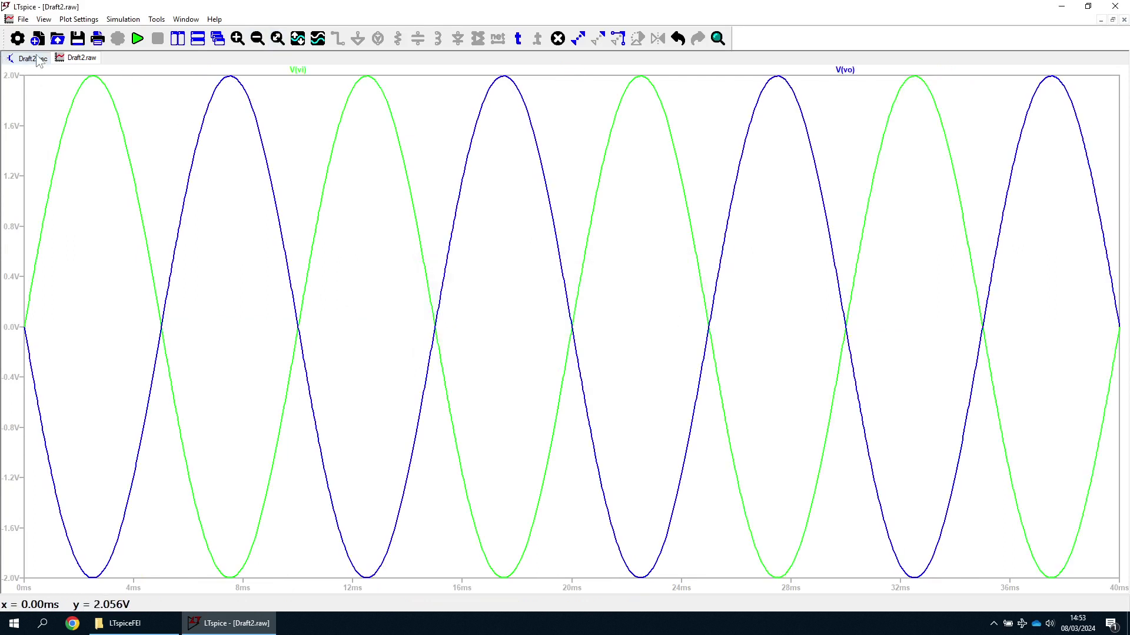
{"action": "left_click", "coordinate": [38, 60]}
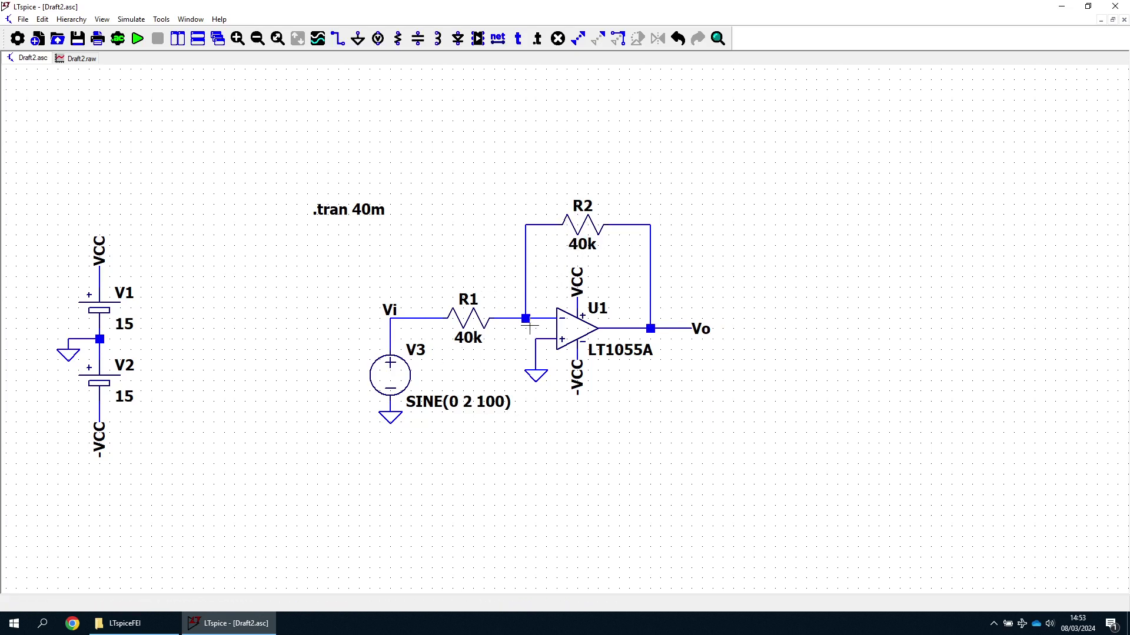
Set feedback resistor R2 to 400k and rerun the simulation to view the updated waveforms
{"action": "right_click", "coordinate": [584, 224]}
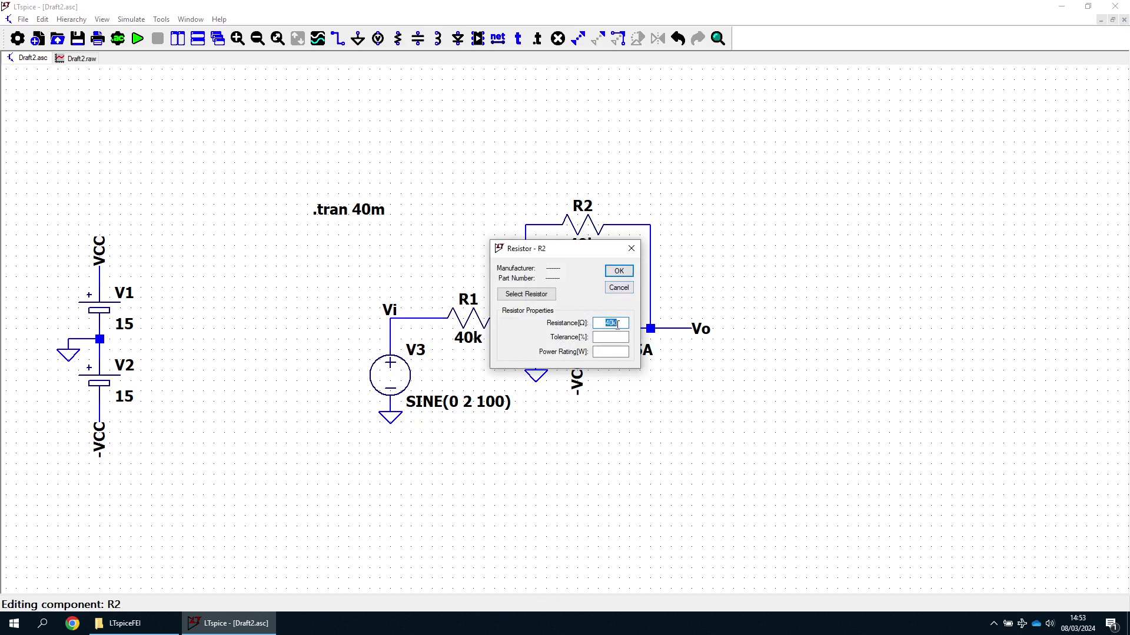
{"action": "type", "text": "0"}
{"action": "left_click", "coordinate": [618, 270]}
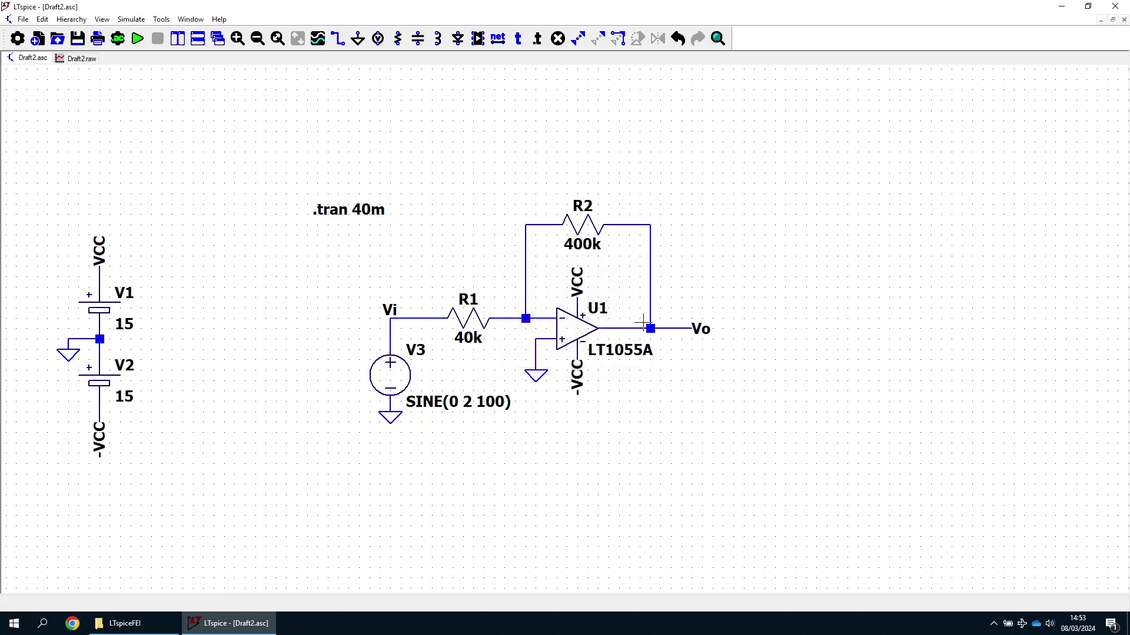
{"action": "left_click", "coordinate": [77, 60]}
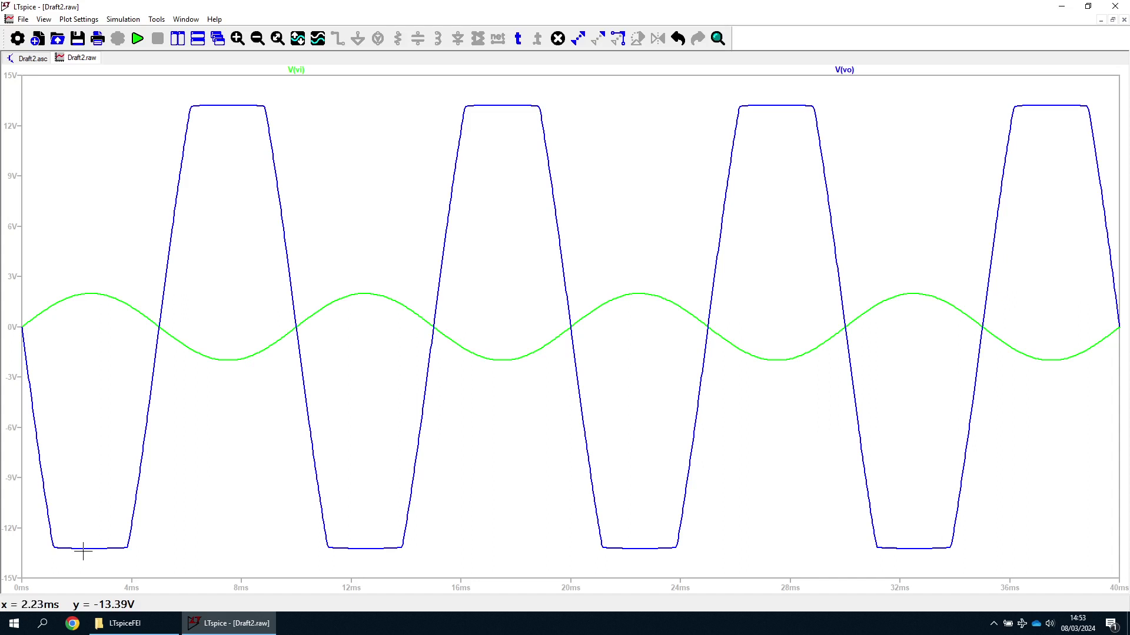
Add the VCC and -VCC voltages to the plot and measure V(vo)'s positive plateau with a cursor at about 7.4 ms
{"action": "left_click", "coordinate": [44, 58]}
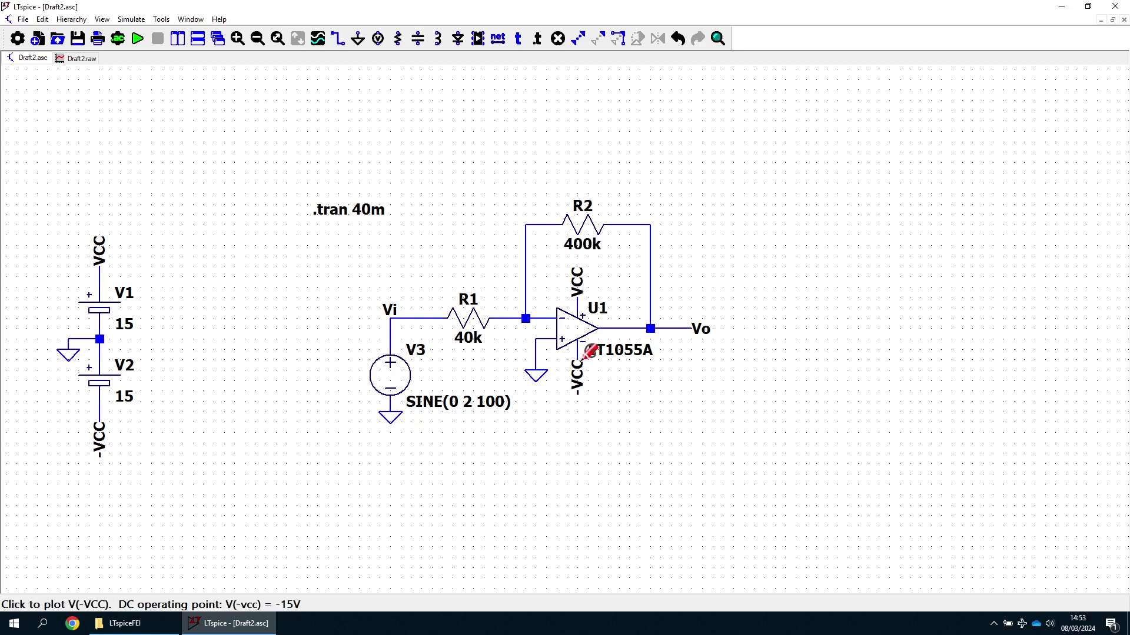
{"action": "left_click", "coordinate": [71, 58]}
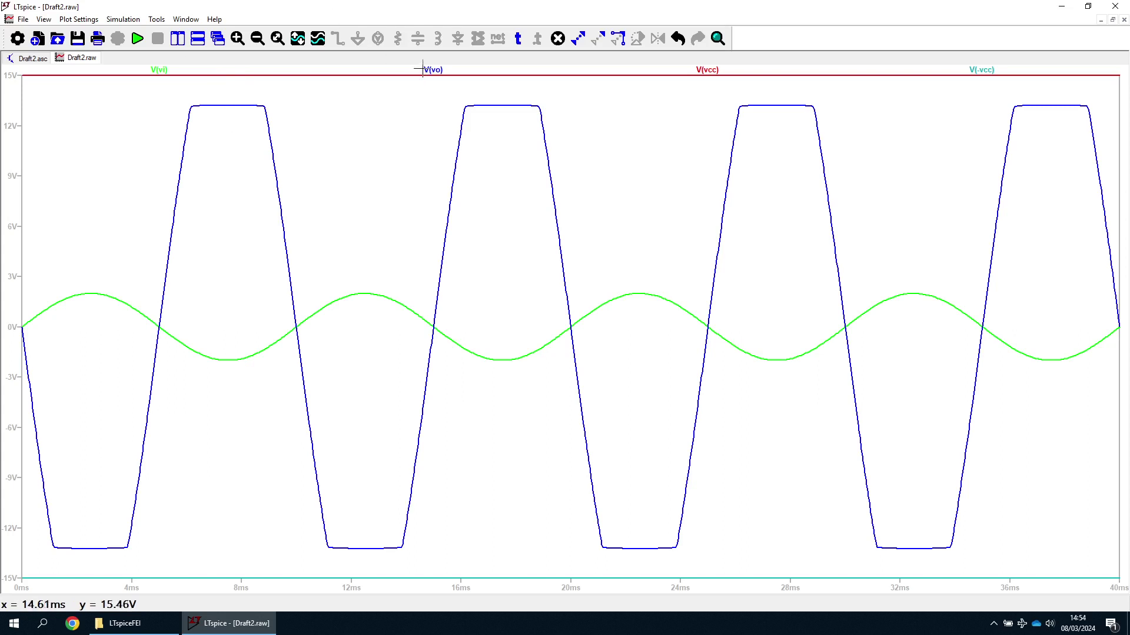
{"action": "left_click", "coordinate": [433, 70]}
{"action": "left_click_drag", "start_coordinate": [573, 329], "coordinate": [227, 111]}
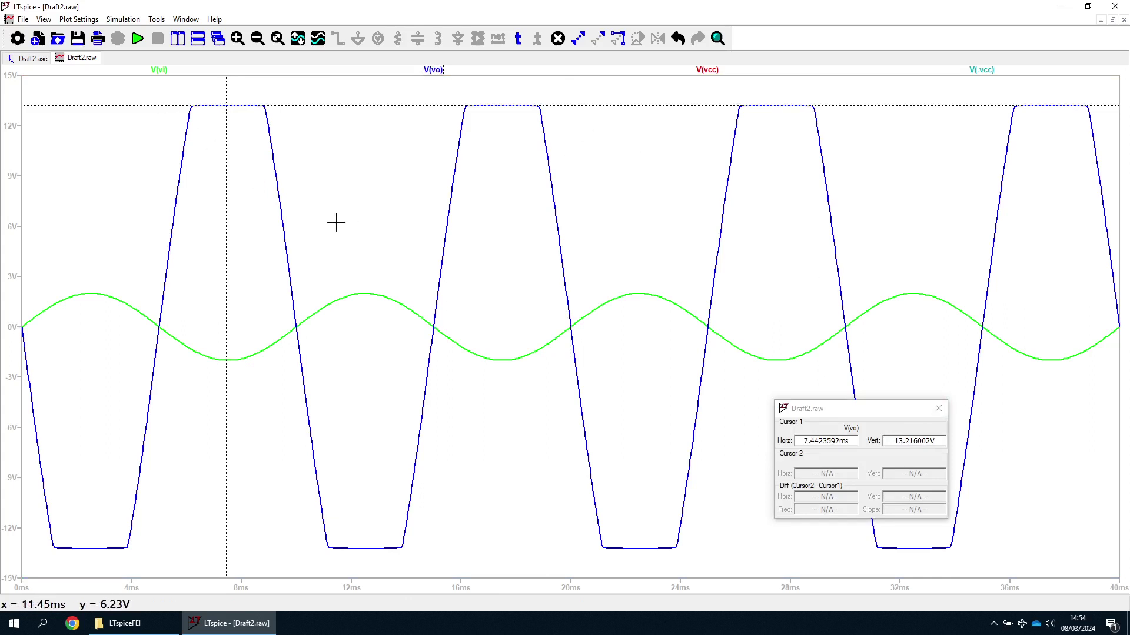
{"action": "left_click", "coordinate": [939, 408]}
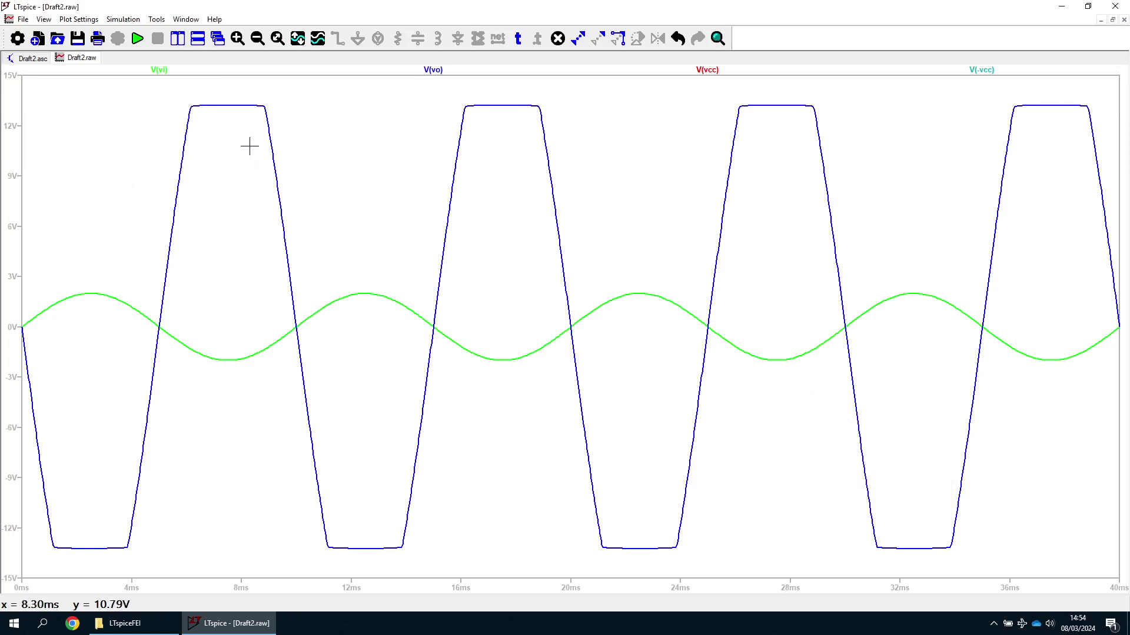
Duplicate op-amp U1 with its VCC and -VCC labels into the empty area below the amplifier's output
{"action": "left_click", "coordinate": [30, 59]}
{"action": "left_click_drag", "start_coordinate": [594, 495], "coordinate": [587, 302]}
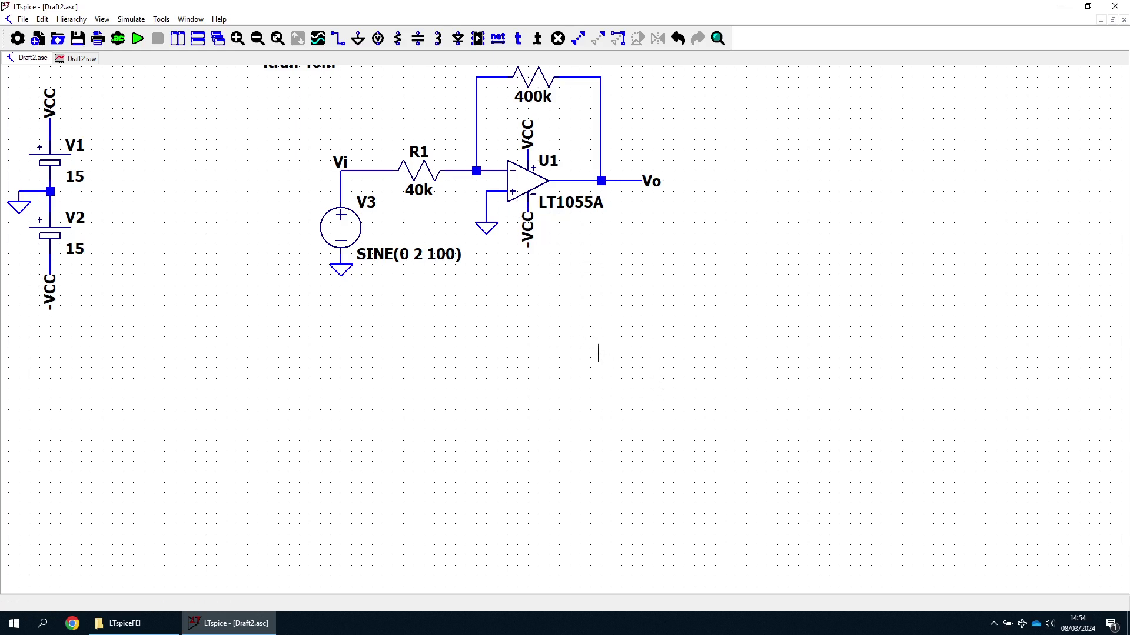
{"action": "left_click_drag", "start_coordinate": [581, 313], "coordinate": [491, 111]}
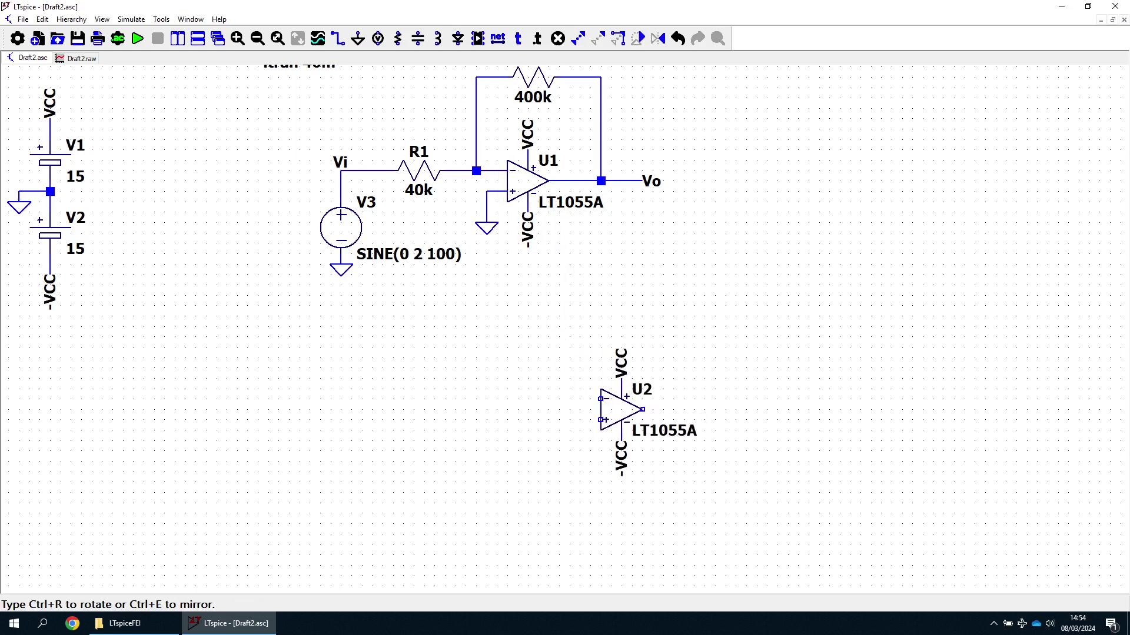
{"action": "left_click", "coordinate": [692, 377]}
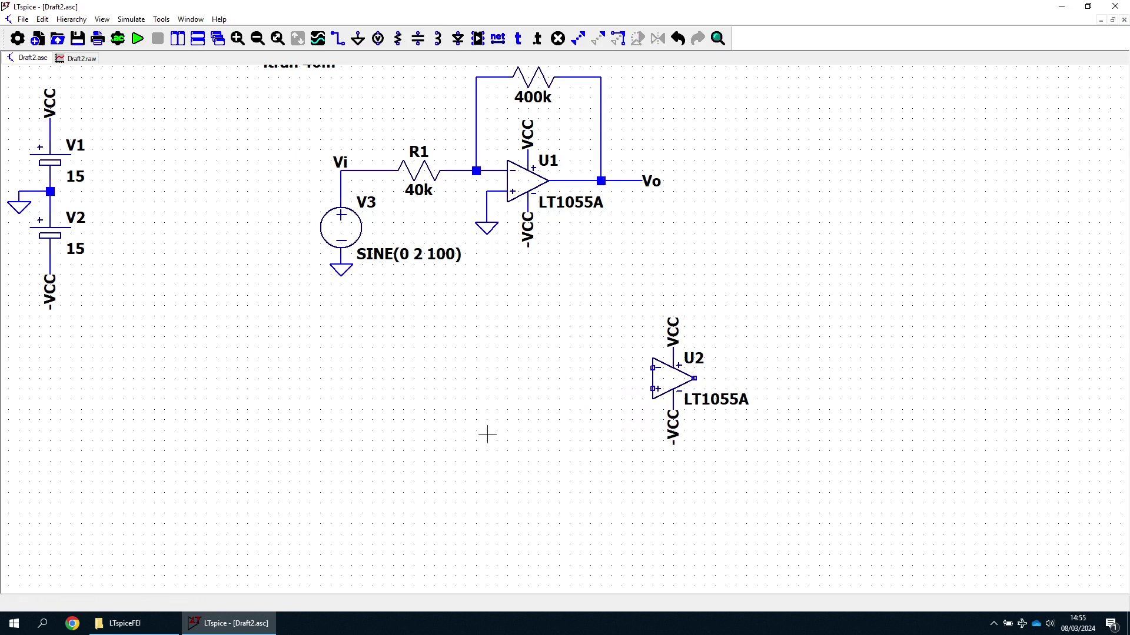
Place a voltage source before the copied op-amp's inputs and set its DC value to 10
{"action": "key", "text": "v"}
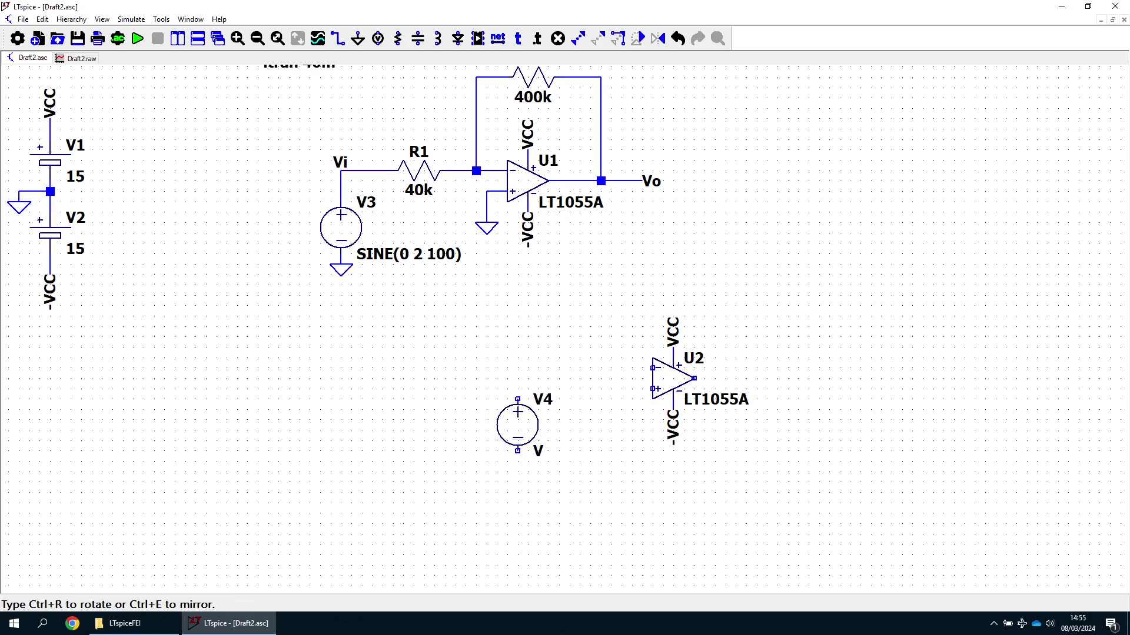
{"action": "left_click", "coordinate": [506, 437]}
{"action": "right_click", "coordinate": [505, 439]}
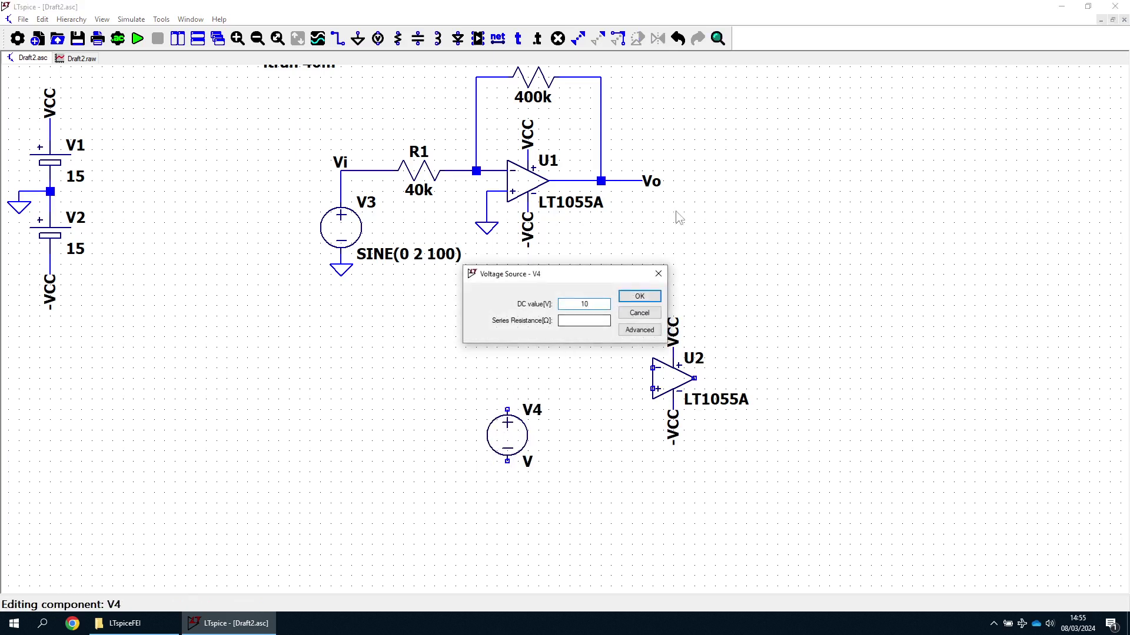
{"action": "left_click", "coordinate": [640, 296]}
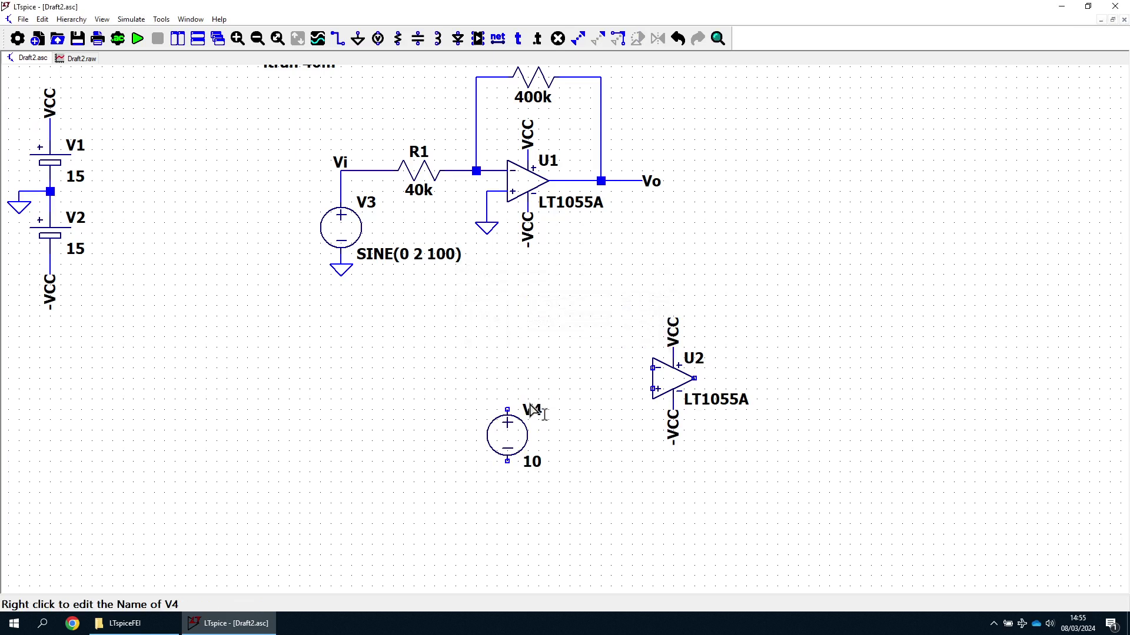
Wire V4's positive terminal to U2's inverting input and connect its negative terminal to a ground
{"action": "key", "text": "F3"}
{"action": "left_click", "coordinate": [507, 409]}
{"action": "left_click", "coordinate": [652, 368]}
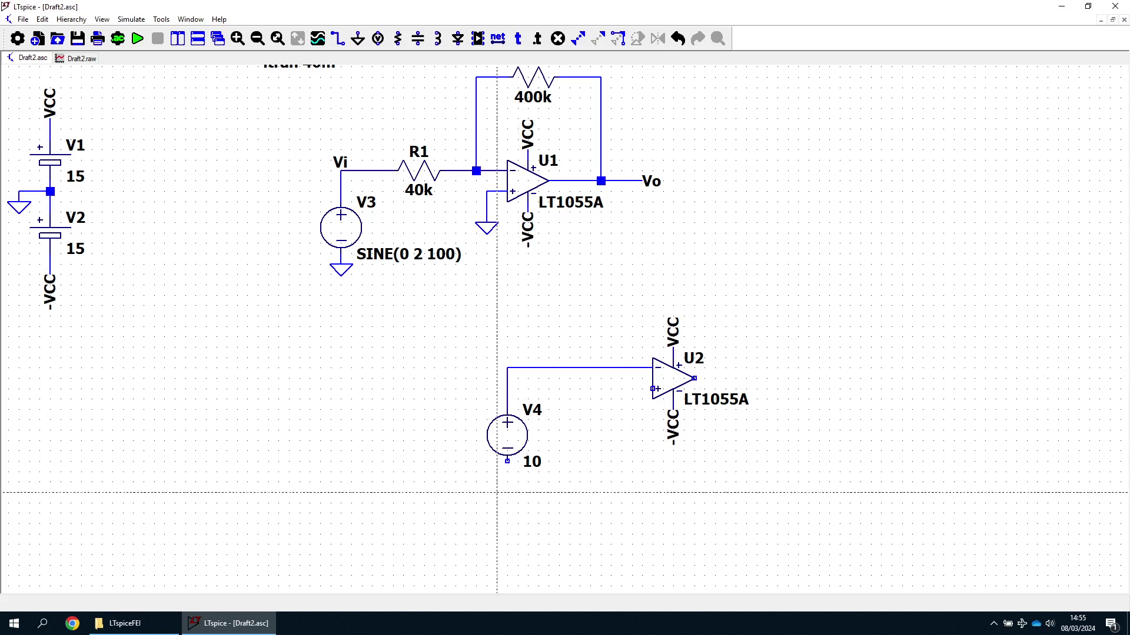
{"action": "key", "text": "g"}
{"action": "left_click", "coordinate": [507, 482]}
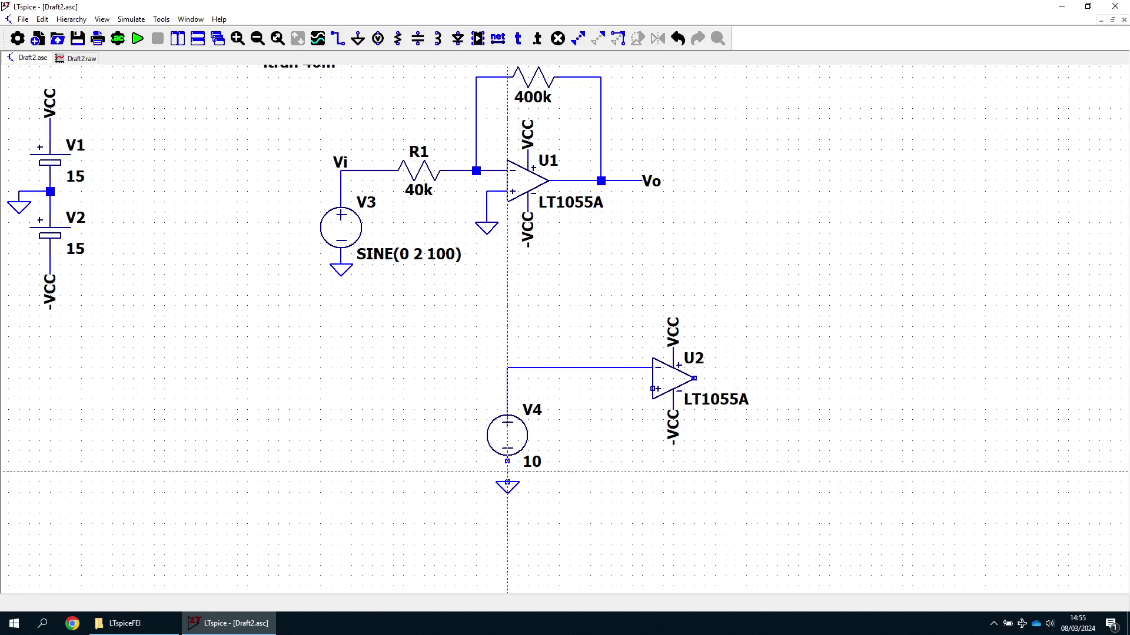
{"action": "key", "text": "F3"}
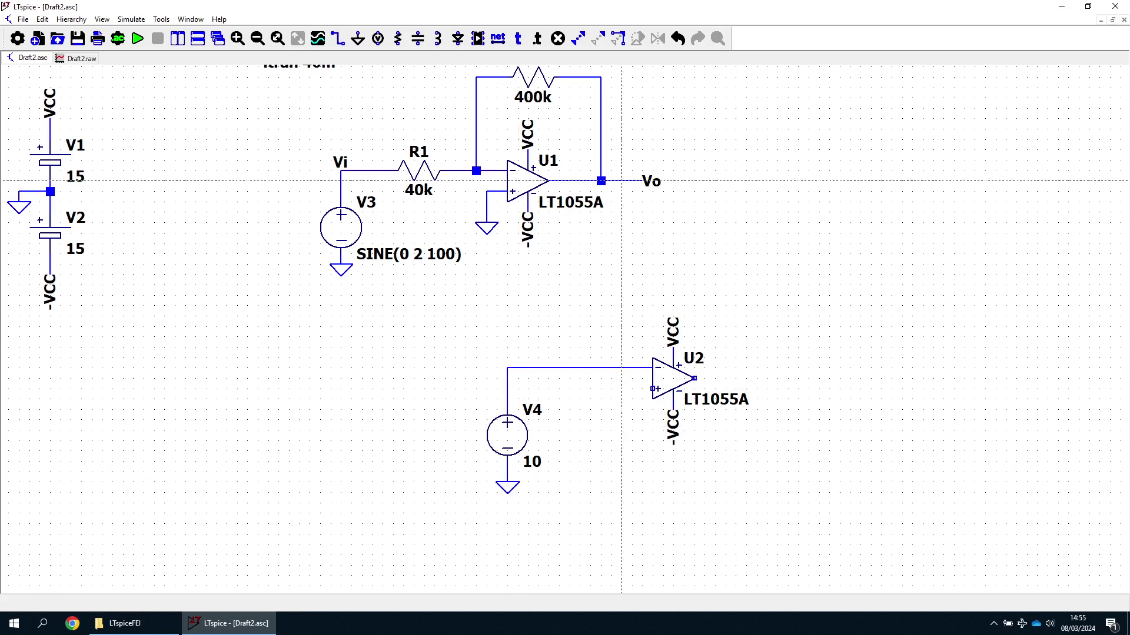
Wire the Vo net to U2's non-inverting input and draw a short open wire from U2's output
{"action": "left_click", "coordinate": [621, 181]}
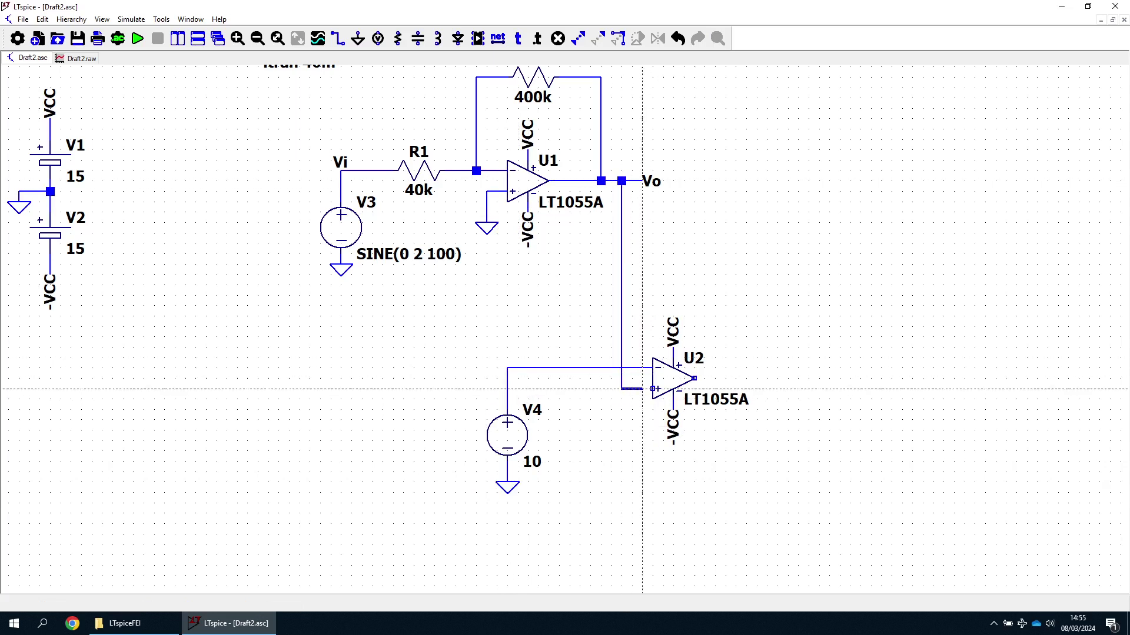
{"action": "left_click", "coordinate": [653, 388]}
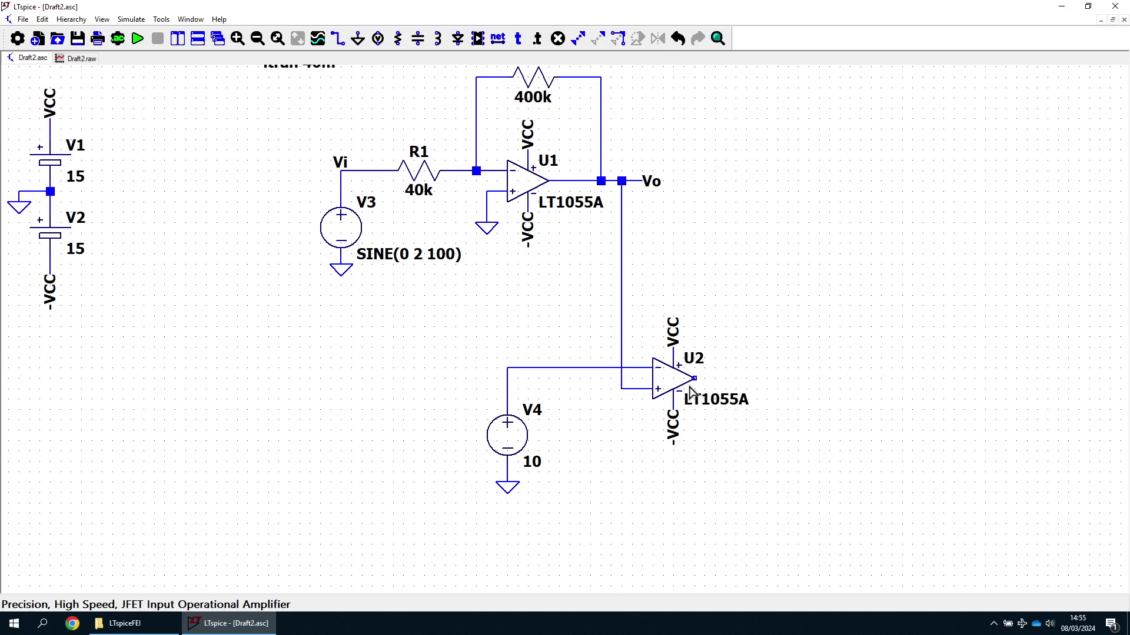
{"action": "left_click", "coordinate": [694, 378]}
{"action": "left_click", "coordinate": [767, 379]}
{"action": "key", "text": "Escape"}
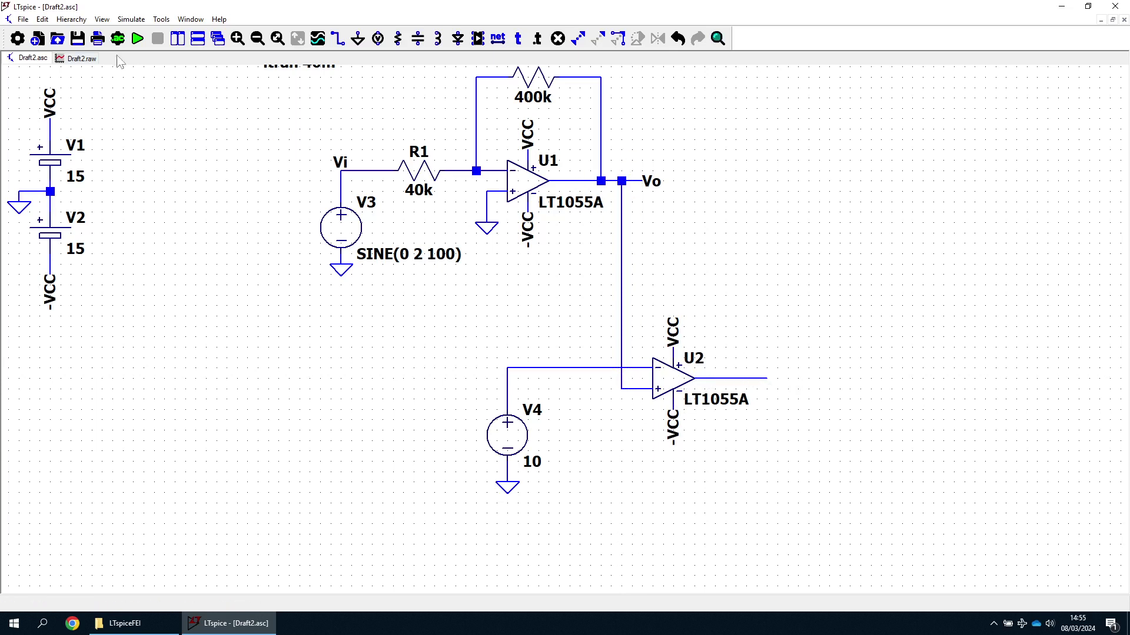
Rerun the simulation and add the V4 reference voltage at U2's inverting input to the plot
{"action": "left_click", "coordinate": [82, 58]}
{"action": "left_click", "coordinate": [137, 39]}
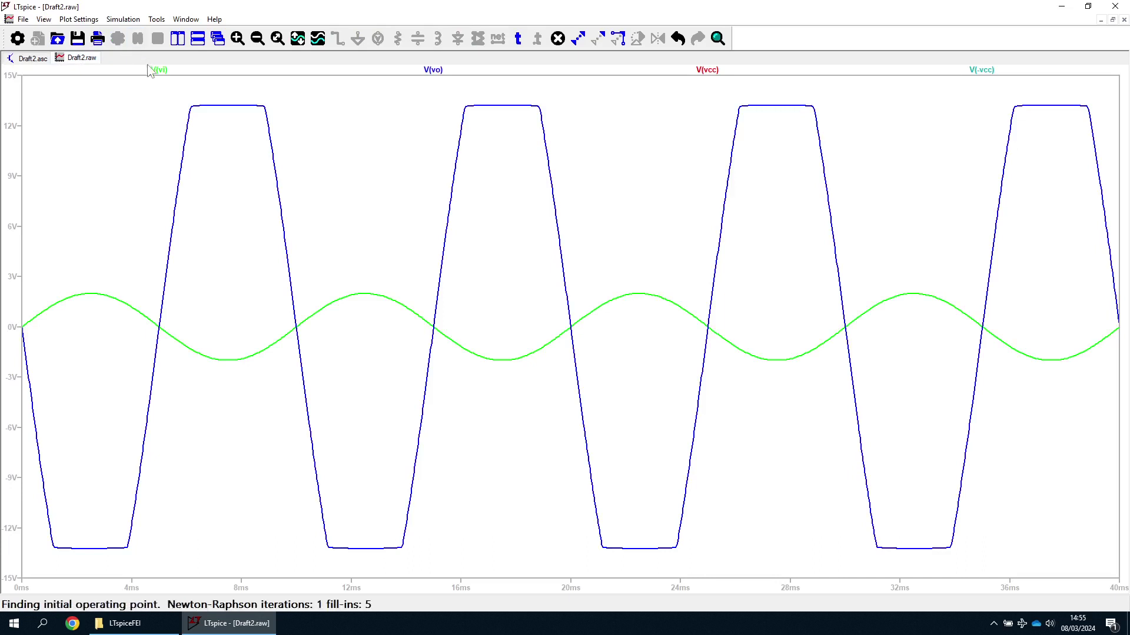
{"action": "left_click", "coordinate": [34, 58]}
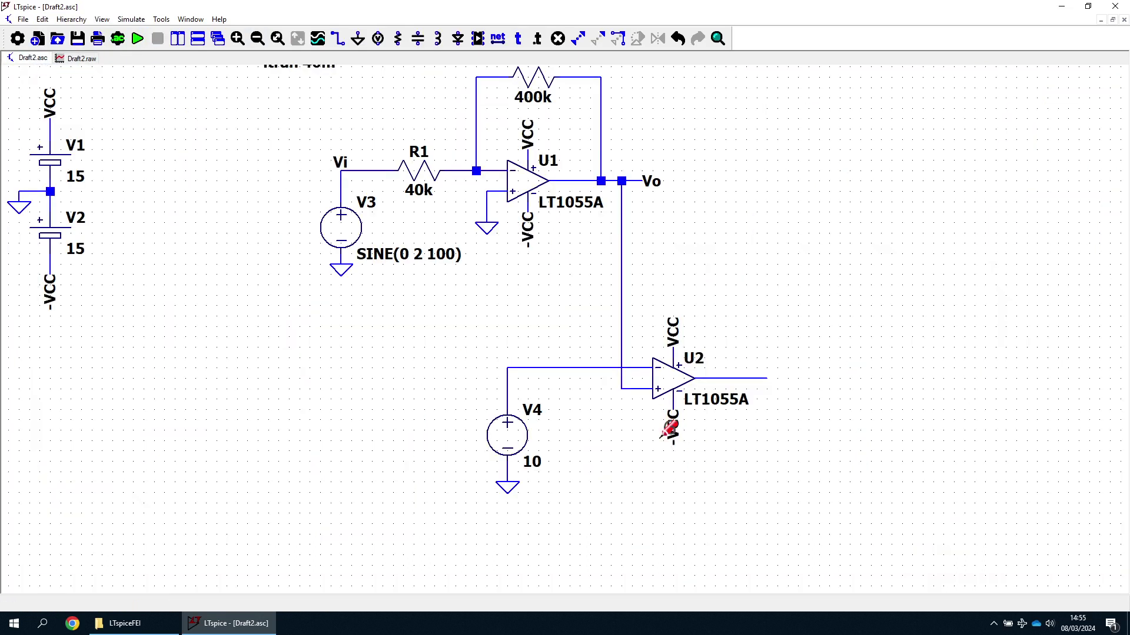
{"action": "left_click", "coordinate": [550, 368]}
{"action": "left_click", "coordinate": [70, 59]}
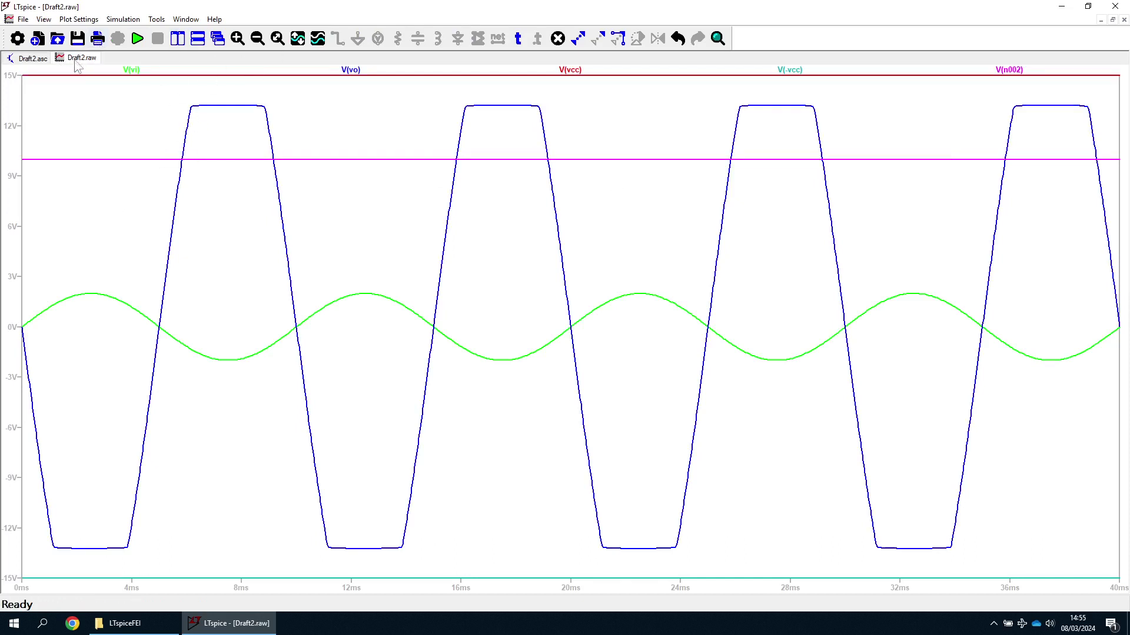
Add U2's output voltage to the plot and compare the waveforms with the schematic
{"action": "left_click", "coordinate": [34, 58]}
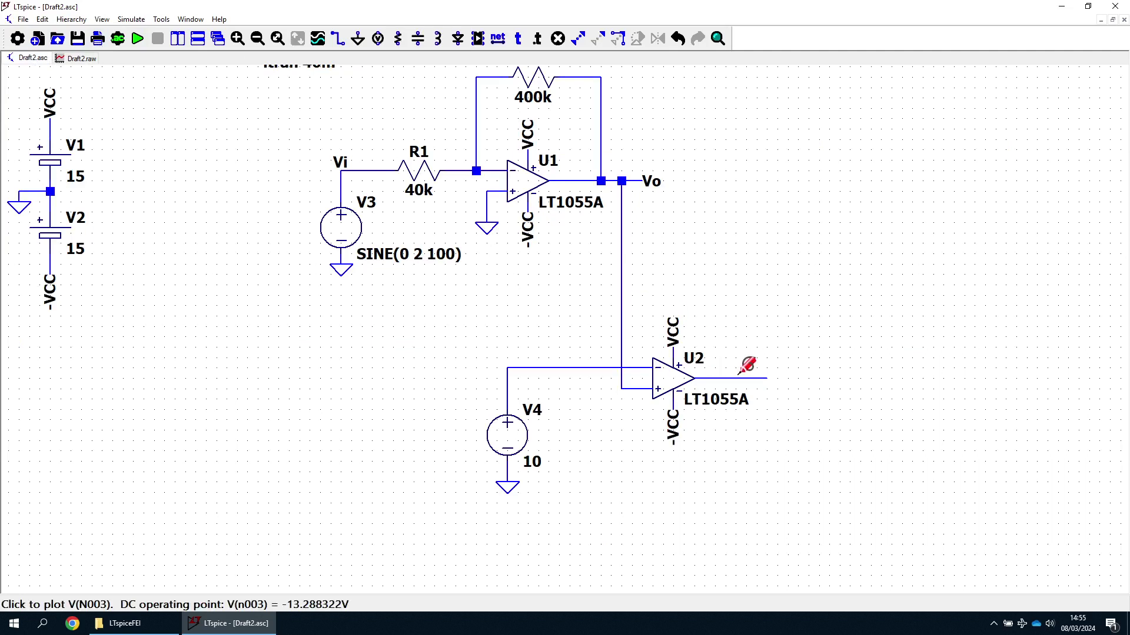
{"action": "left_click", "coordinate": [748, 369]}
{"action": "left_click", "coordinate": [85, 59]}
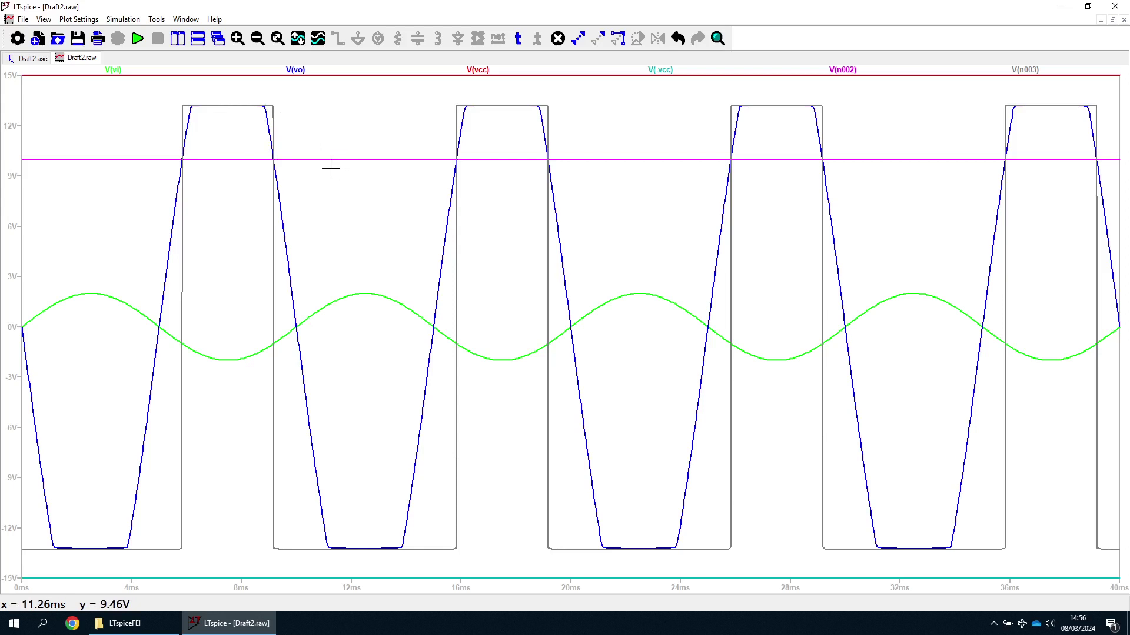
{"action": "left_click", "coordinate": [29, 58]}
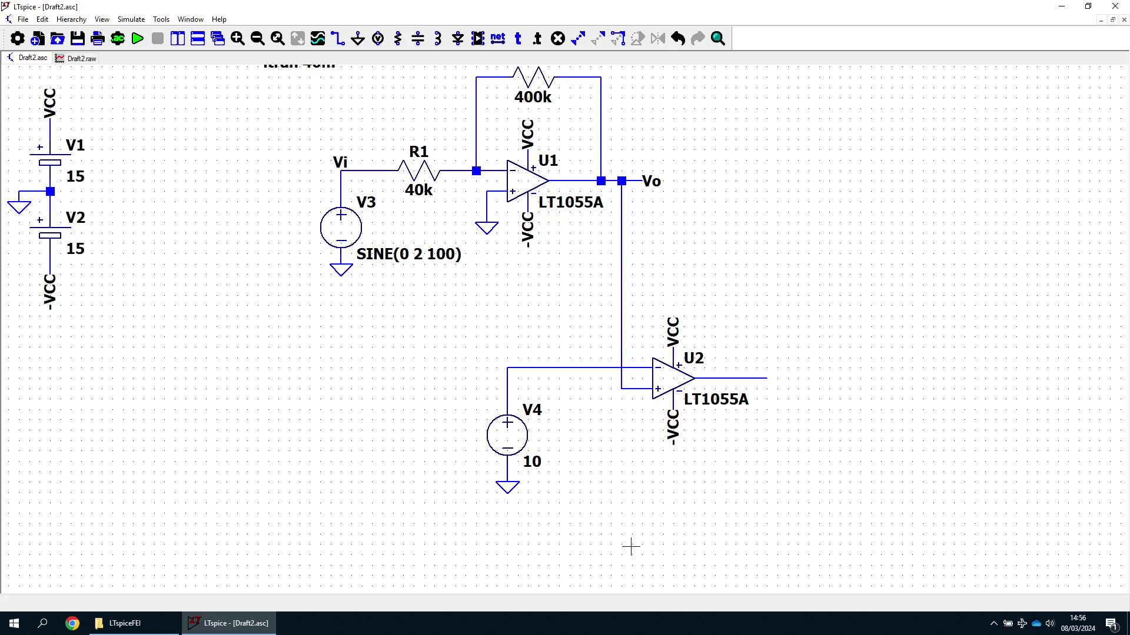
{"action": "left_click", "coordinate": [81, 59]}
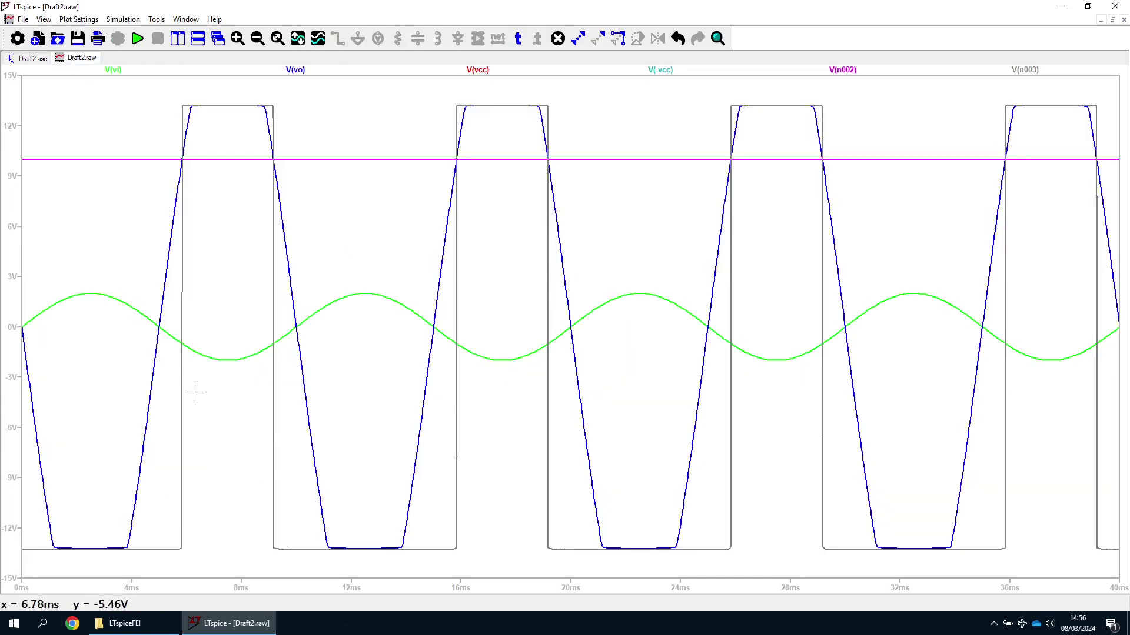
Duplicate op-amp U2 with its supply labels, output wire and non-inverting input stub directly below the original
{"action": "left_click", "coordinate": [32, 59]}
{"action": "left_click_drag", "start_coordinate": [626, 452], "coordinate": [607, 378]}
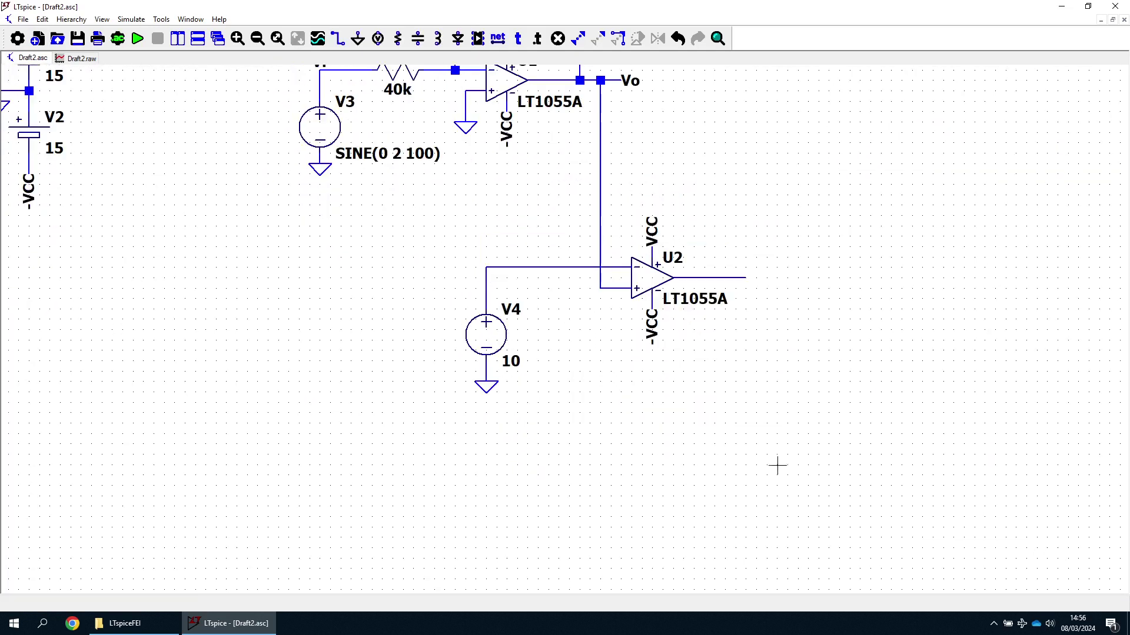
{"action": "left_click_drag", "start_coordinate": [780, 388], "coordinate": [584, 207]}
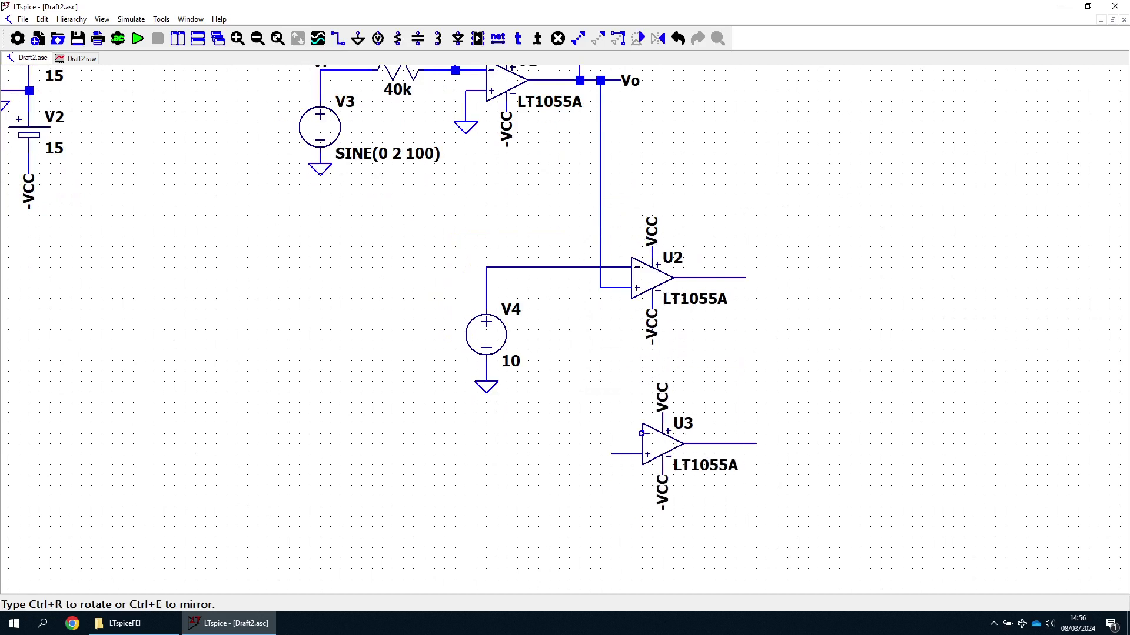
{"action": "left_click", "coordinate": [691, 489]}
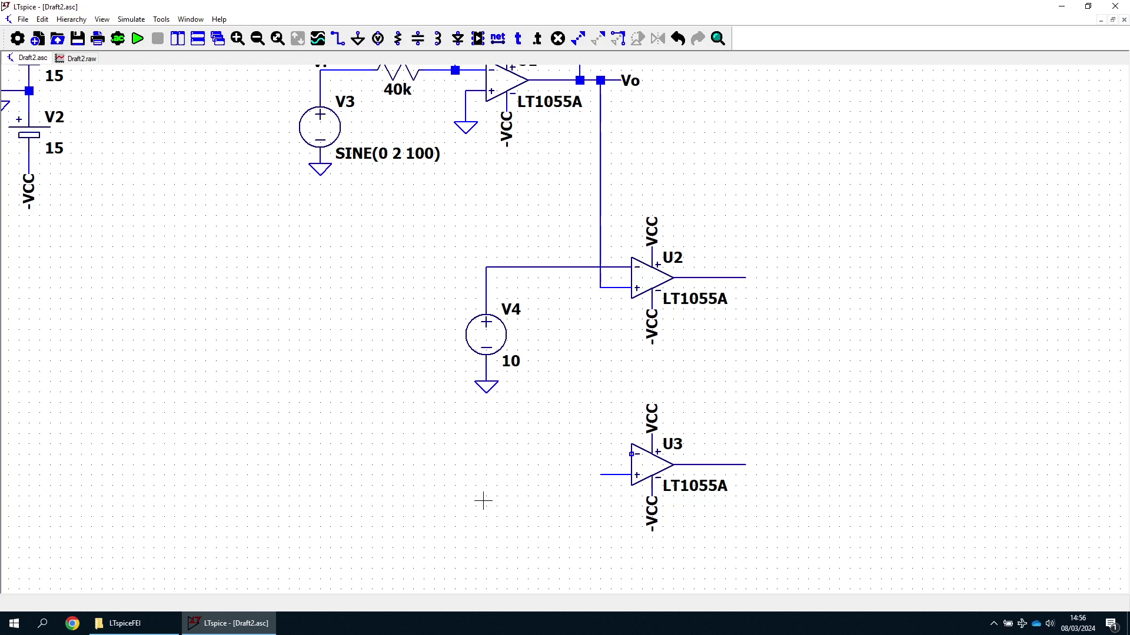
Place a voltage source below V4 and set its DC value to -10
{"action": "key", "text": "v"}
{"action": "left_click", "coordinate": [475, 520]}
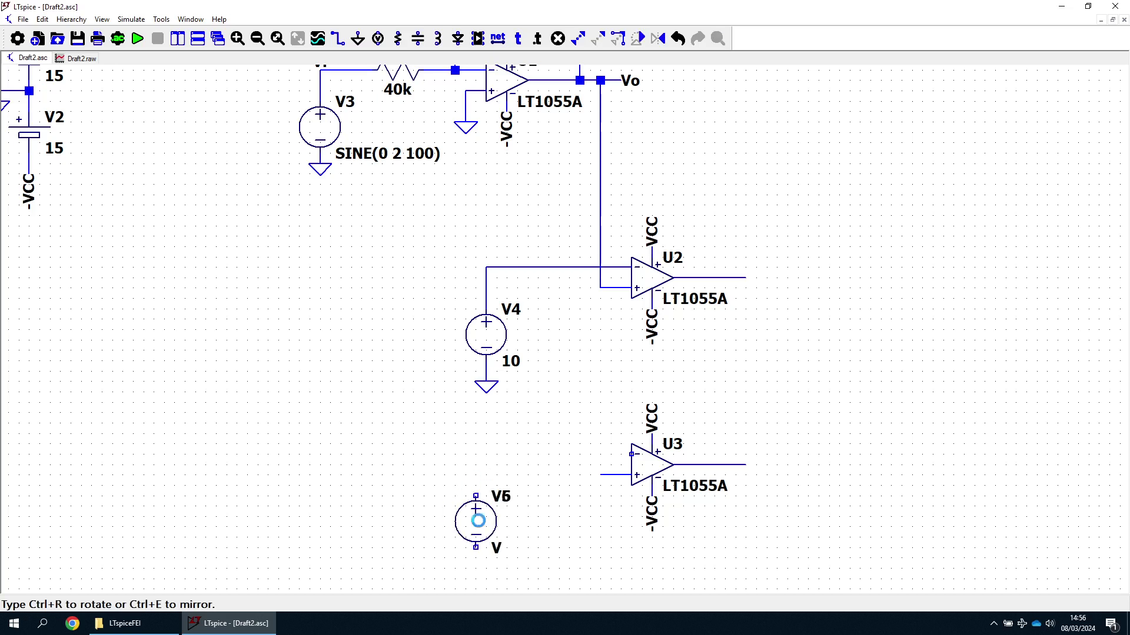
{"action": "key", "text": "Escape"}
{"action": "right_click", "coordinate": [475, 521]}
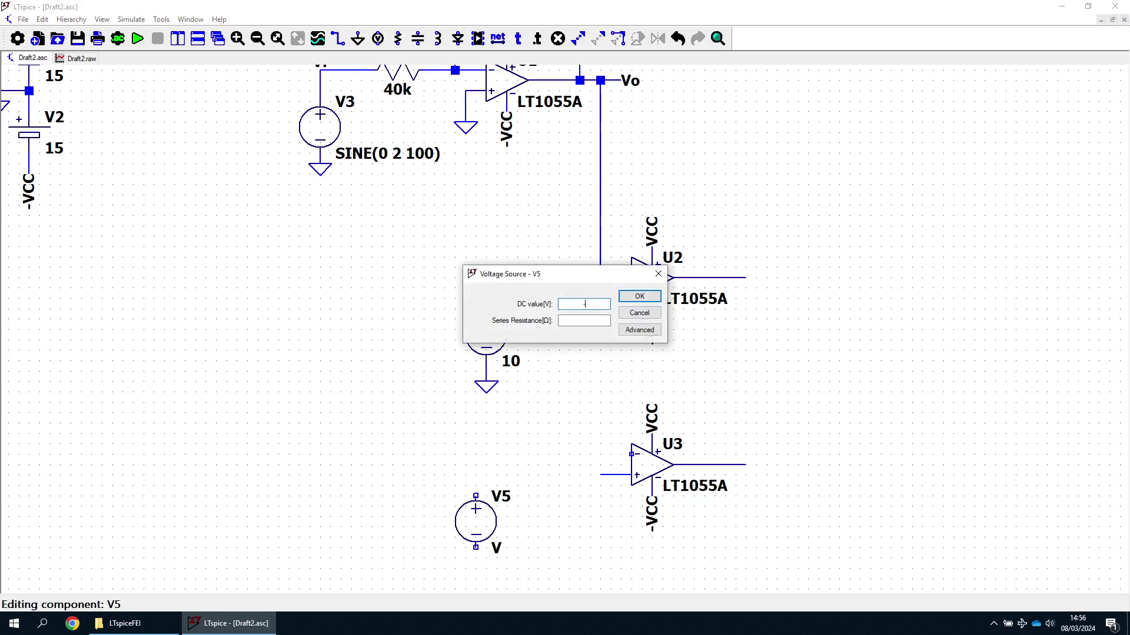
{"action": "type", "text": "-10"}
{"action": "left_click", "coordinate": [639, 296]}
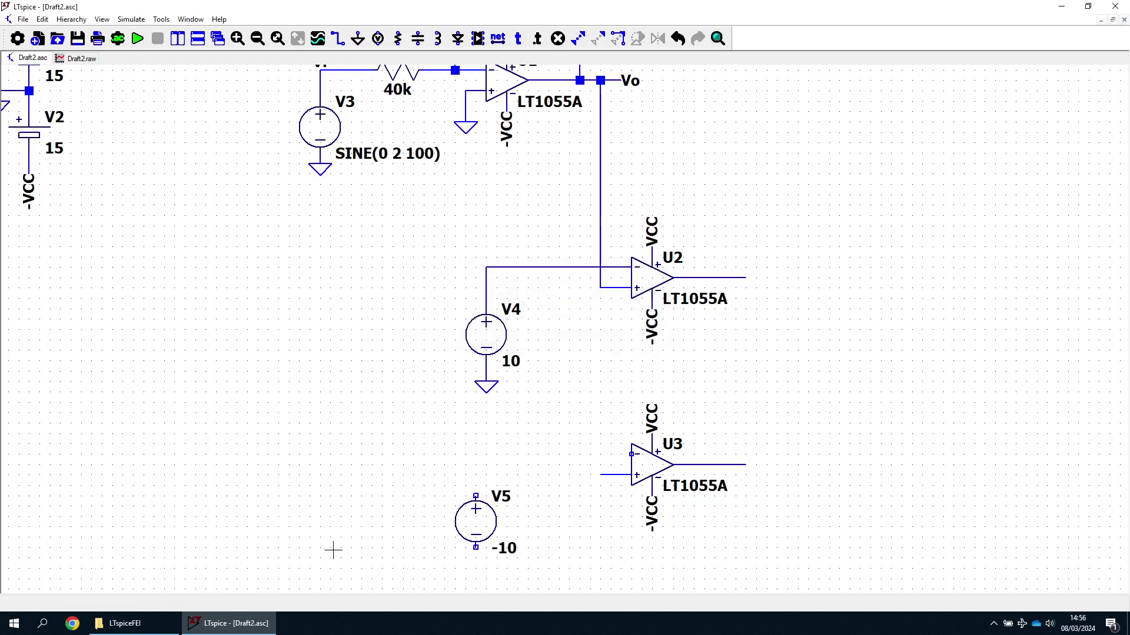
Place a ground symbol below V5 and wire it to the source's negative terminal
{"action": "key", "text": "g"}
{"action": "left_click", "coordinate": [475, 568]}
{"action": "key", "text": "F3"}
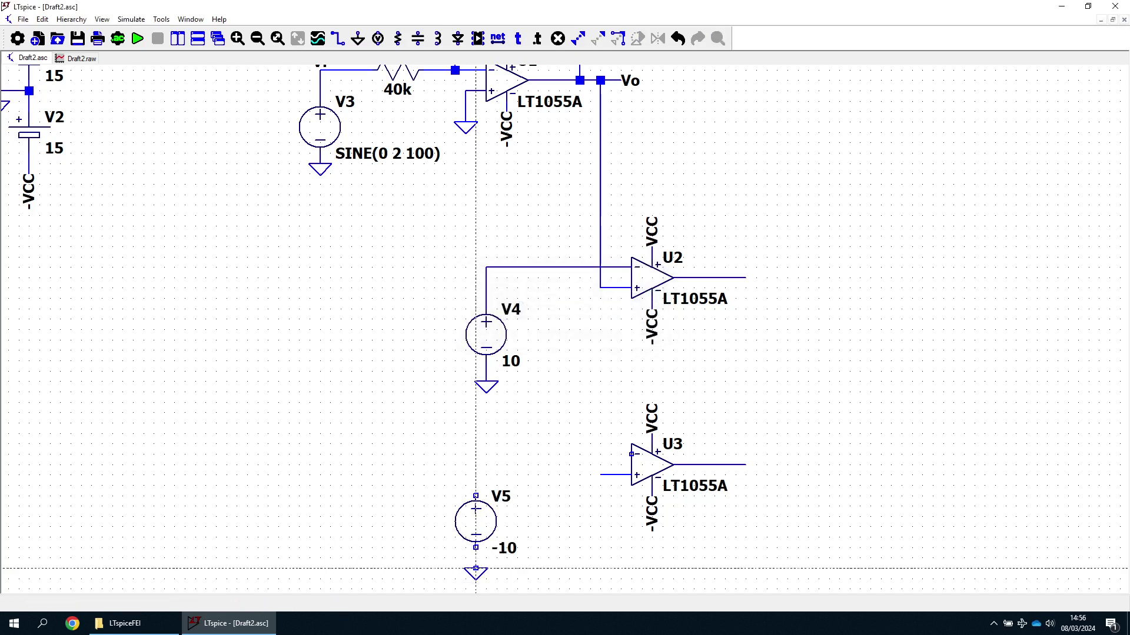
{"action": "left_click", "coordinate": [475, 547]}
{"action": "left_click", "coordinate": [475, 568]}
{"action": "key", "text": "Escape"}
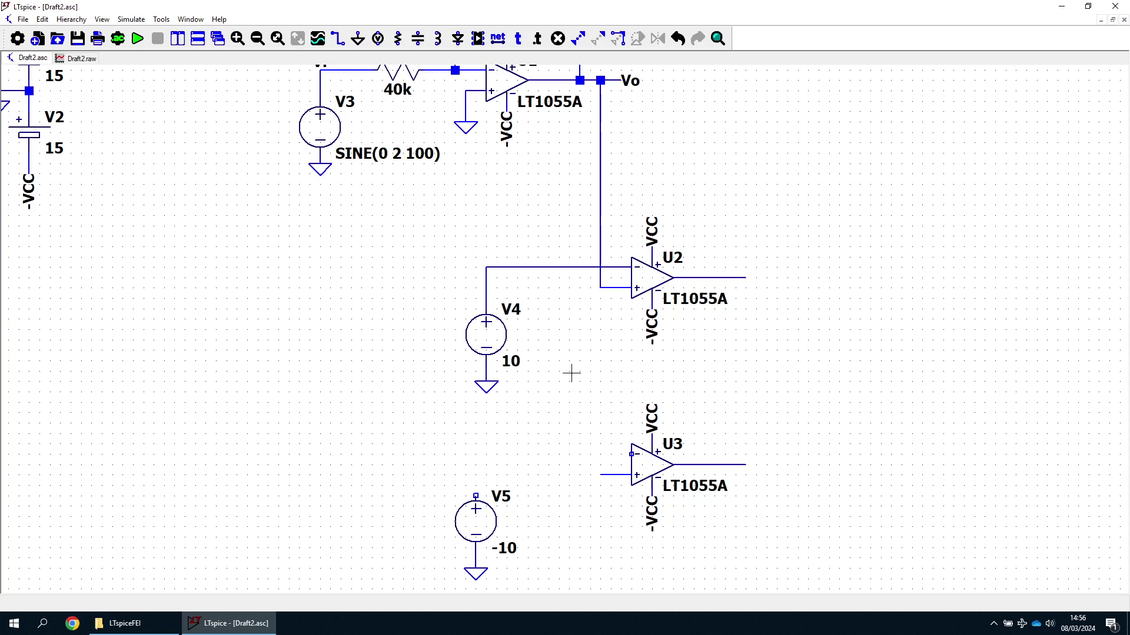
Wire V5's positive terminal to U3's non-inverting input and extend the Vo line to U3's inverting input
{"action": "key", "text": "F3"}
{"action": "left_click", "coordinate": [475, 496]}
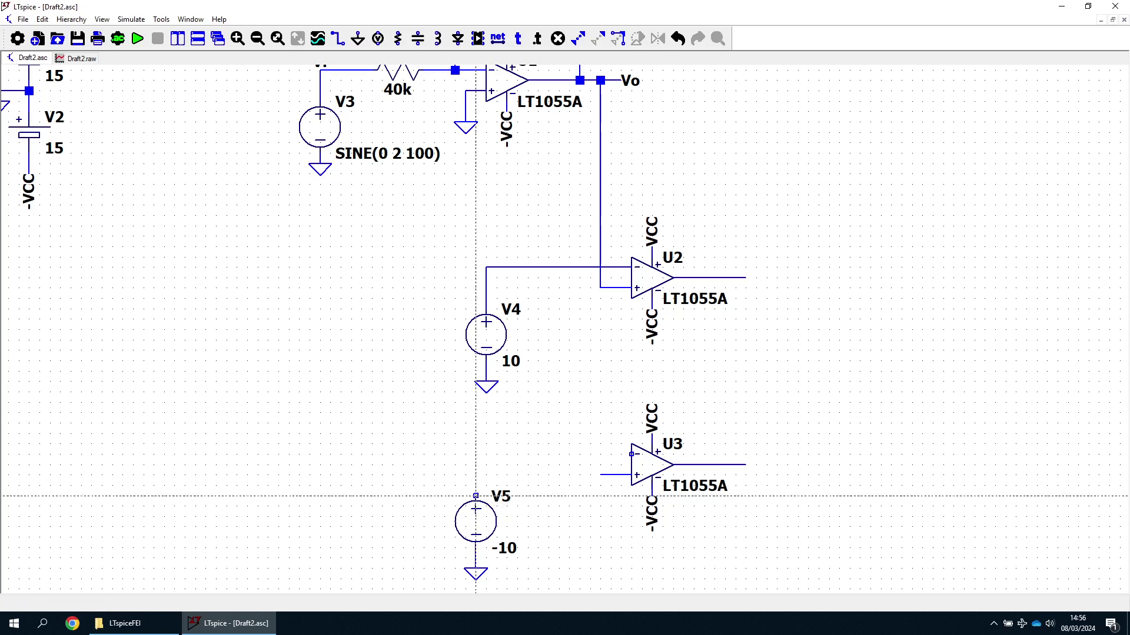
{"action": "left_click", "coordinate": [630, 475]}
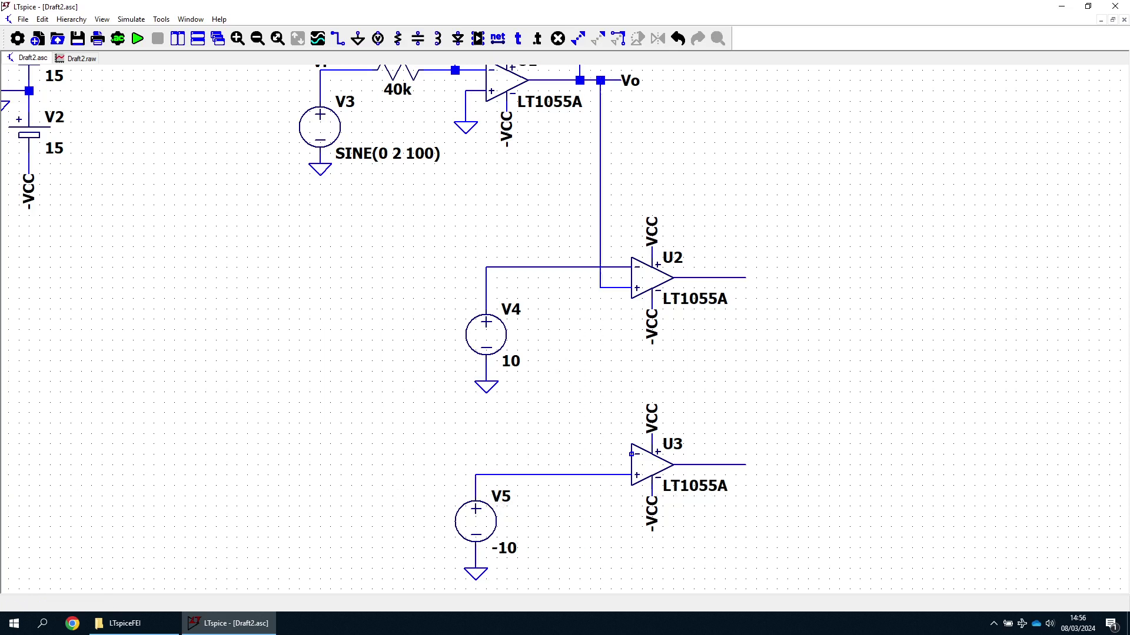
{"action": "key", "text": "F3"}
{"action": "left_click", "coordinate": [600, 288]}
{"action": "left_click", "coordinate": [631, 453]}
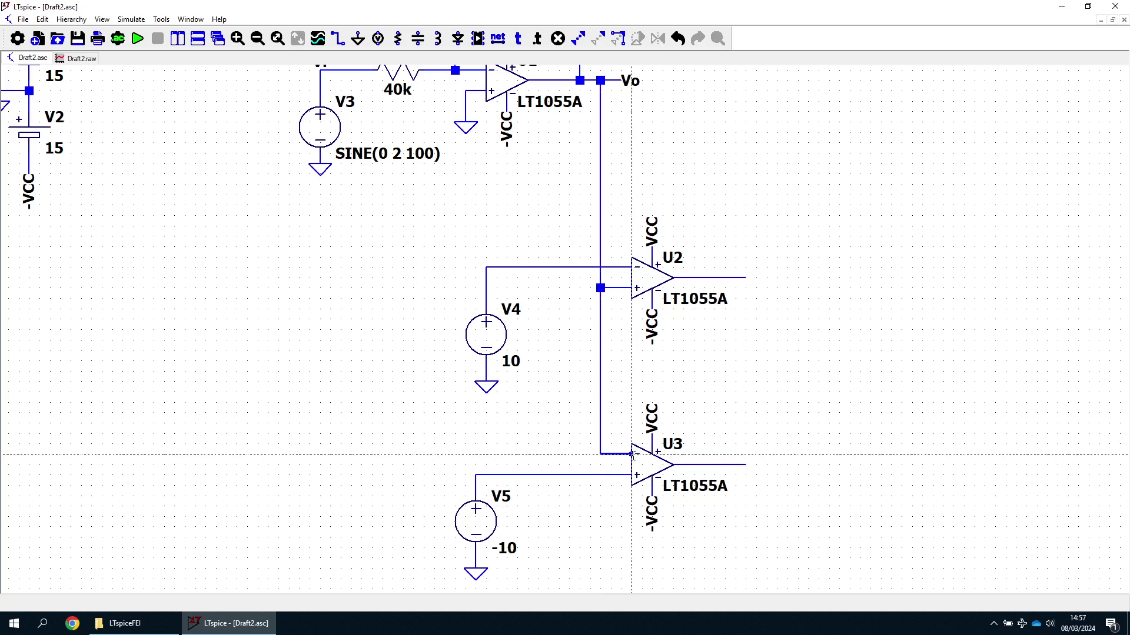
{"action": "key", "text": "Escape"}
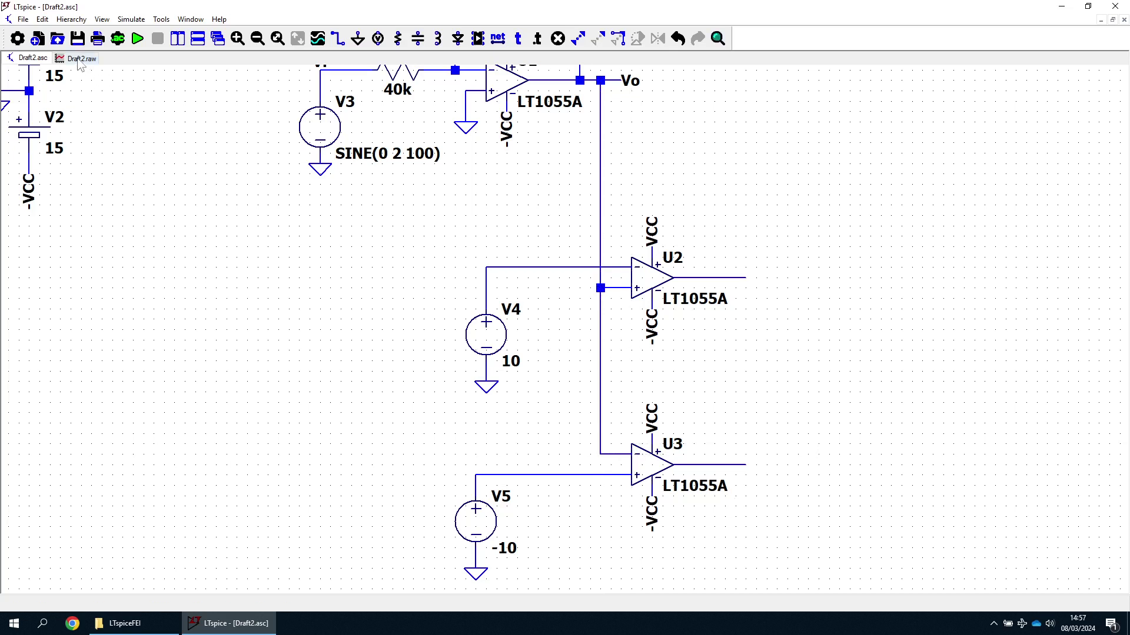
Rerun the simulation, plot the V5 reference and U3's output voltage with the existing traces, and return to the schematic
{"action": "left_click", "coordinate": [138, 38]}
{"action": "left_click", "coordinate": [75, 58]}
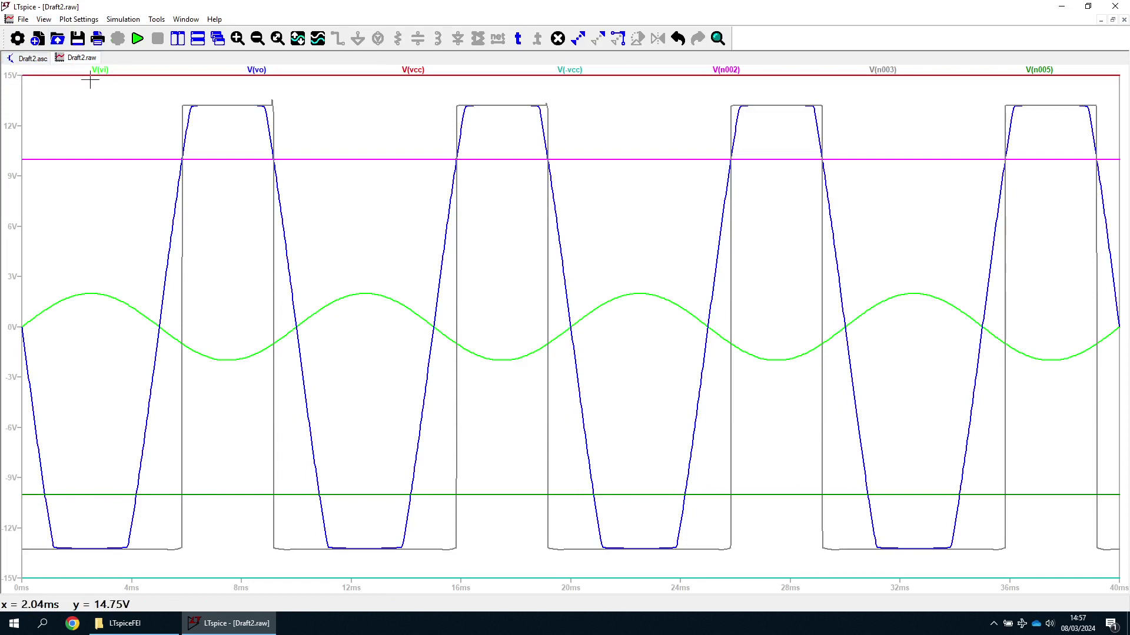
{"action": "left_click", "coordinate": [32, 58]}
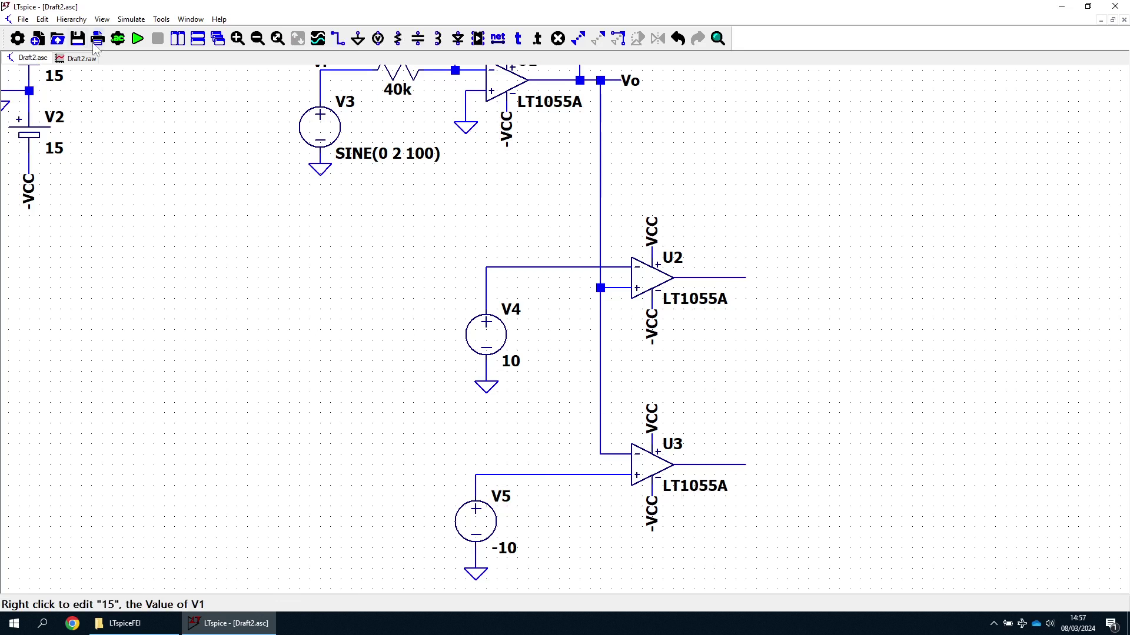
{"action": "left_click", "coordinate": [82, 58]}
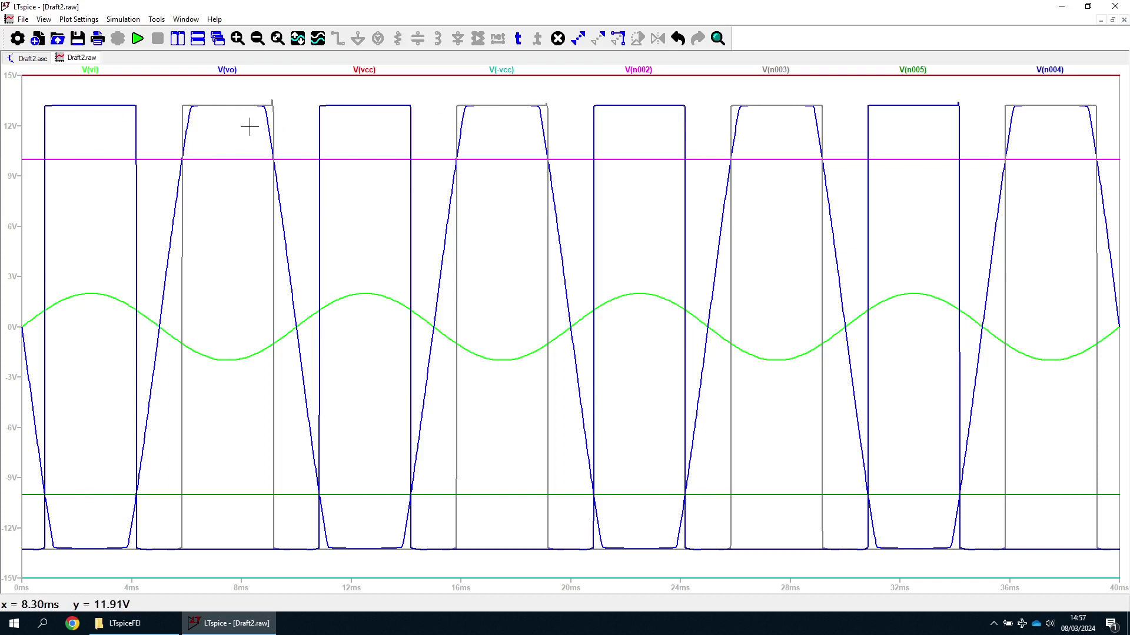
{"action": "left_click", "coordinate": [30, 59]}
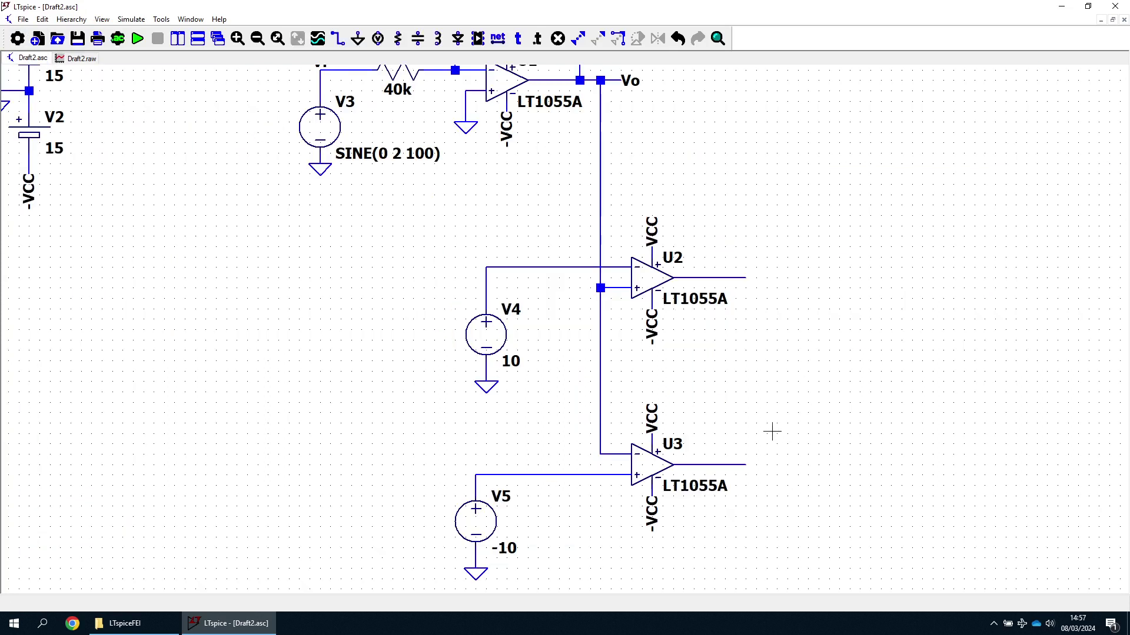